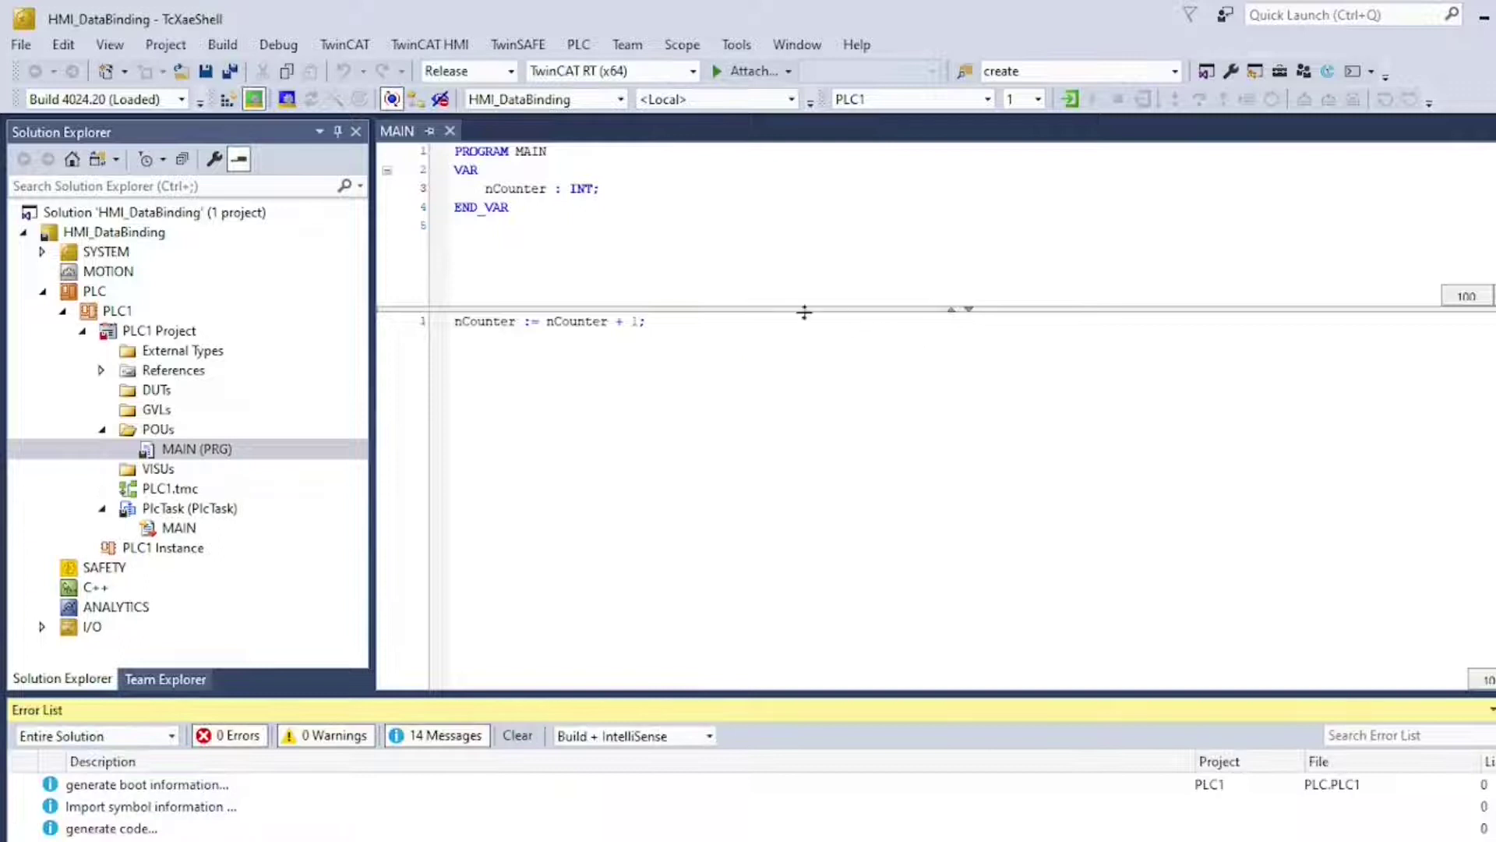
- Add a TwinCAT HMI project named HMI to the HMI_DataBinding solution
right_click(186, 212)
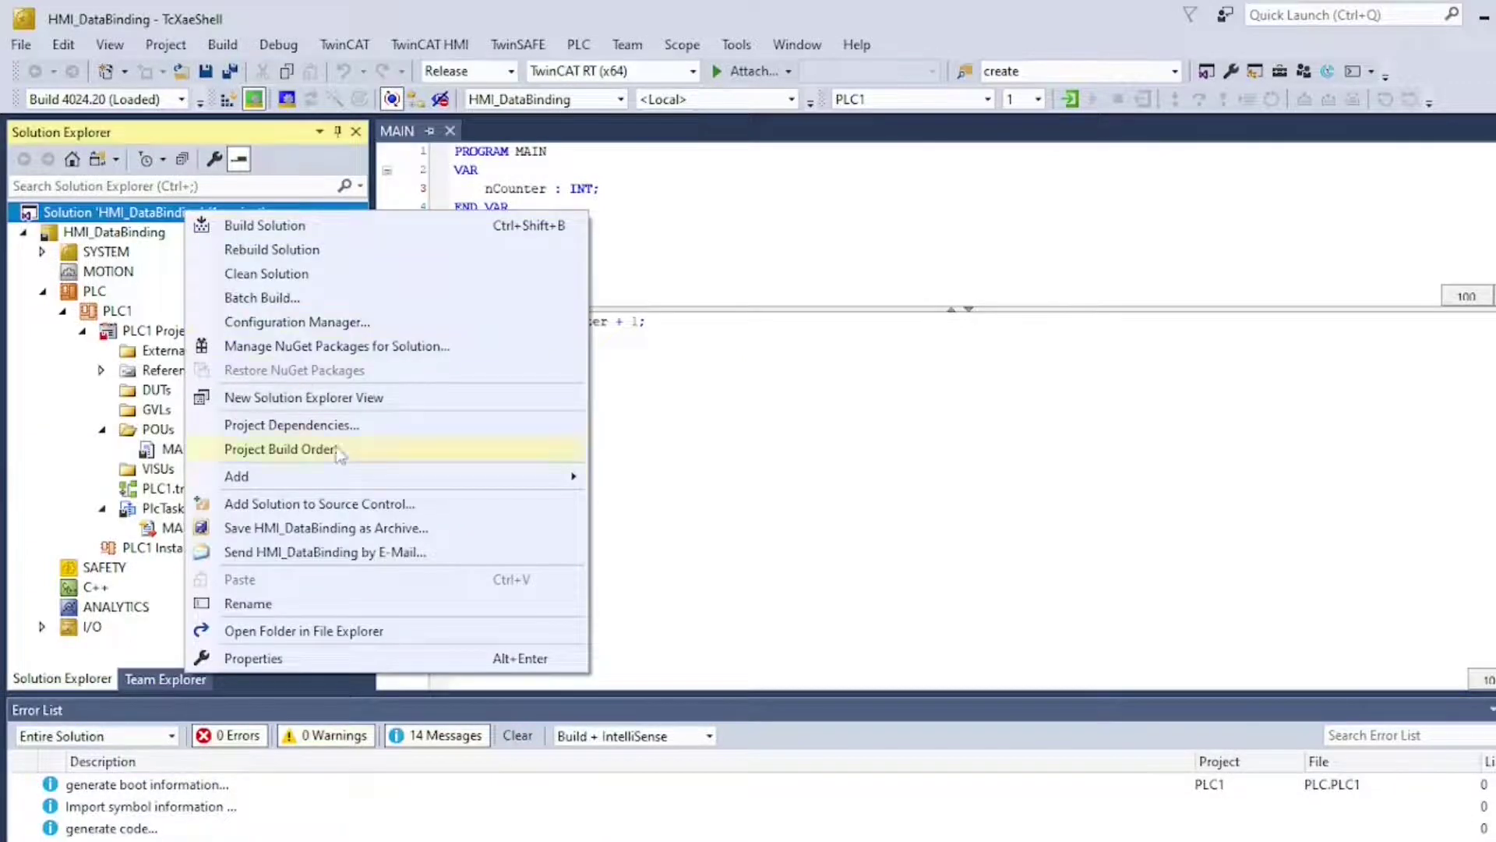
mouse_move(364, 485)
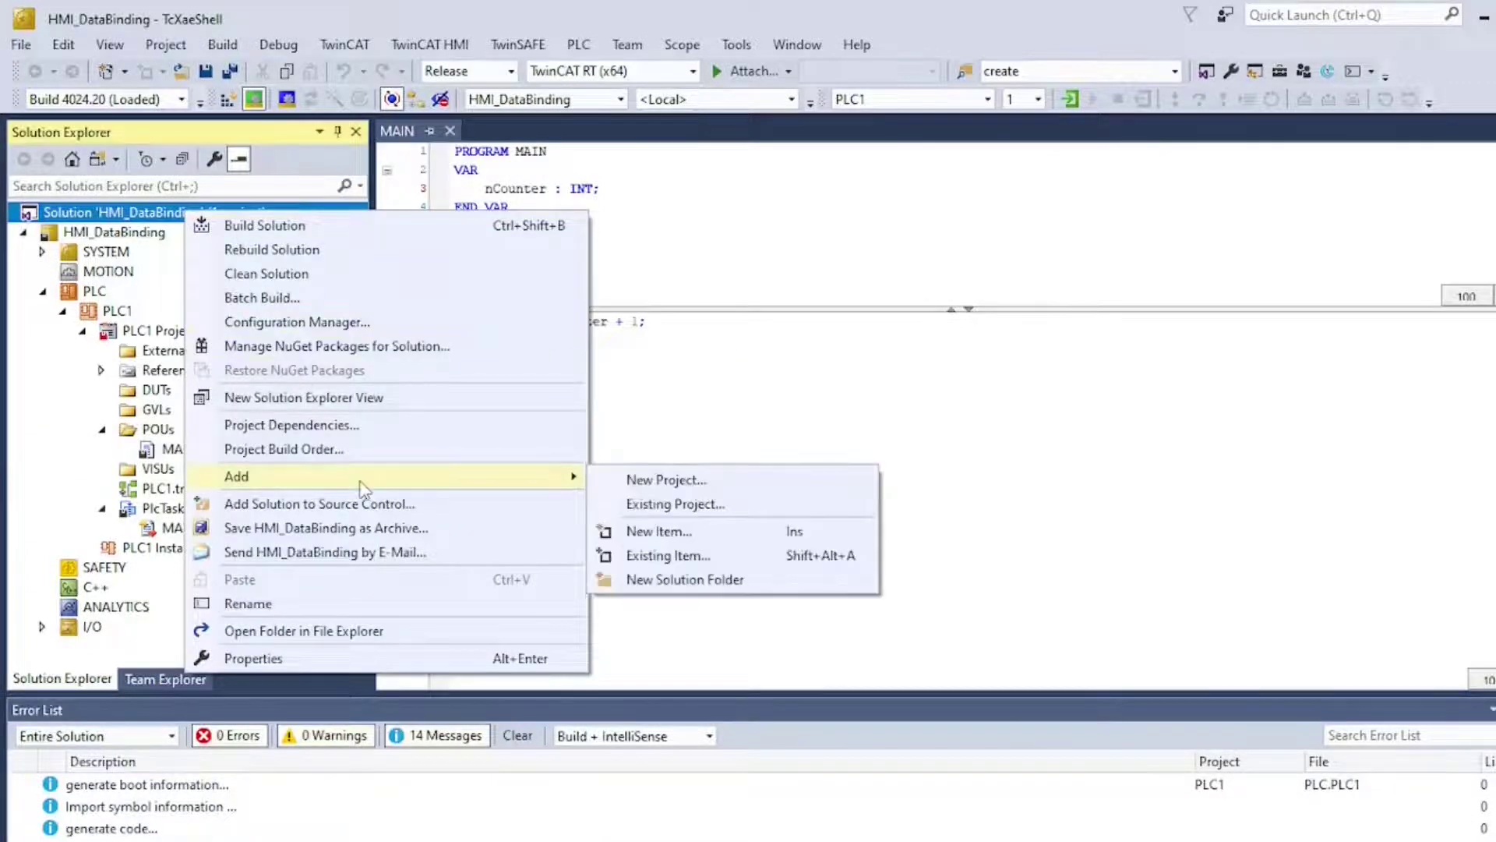
click(672, 491)
click(346, 242)
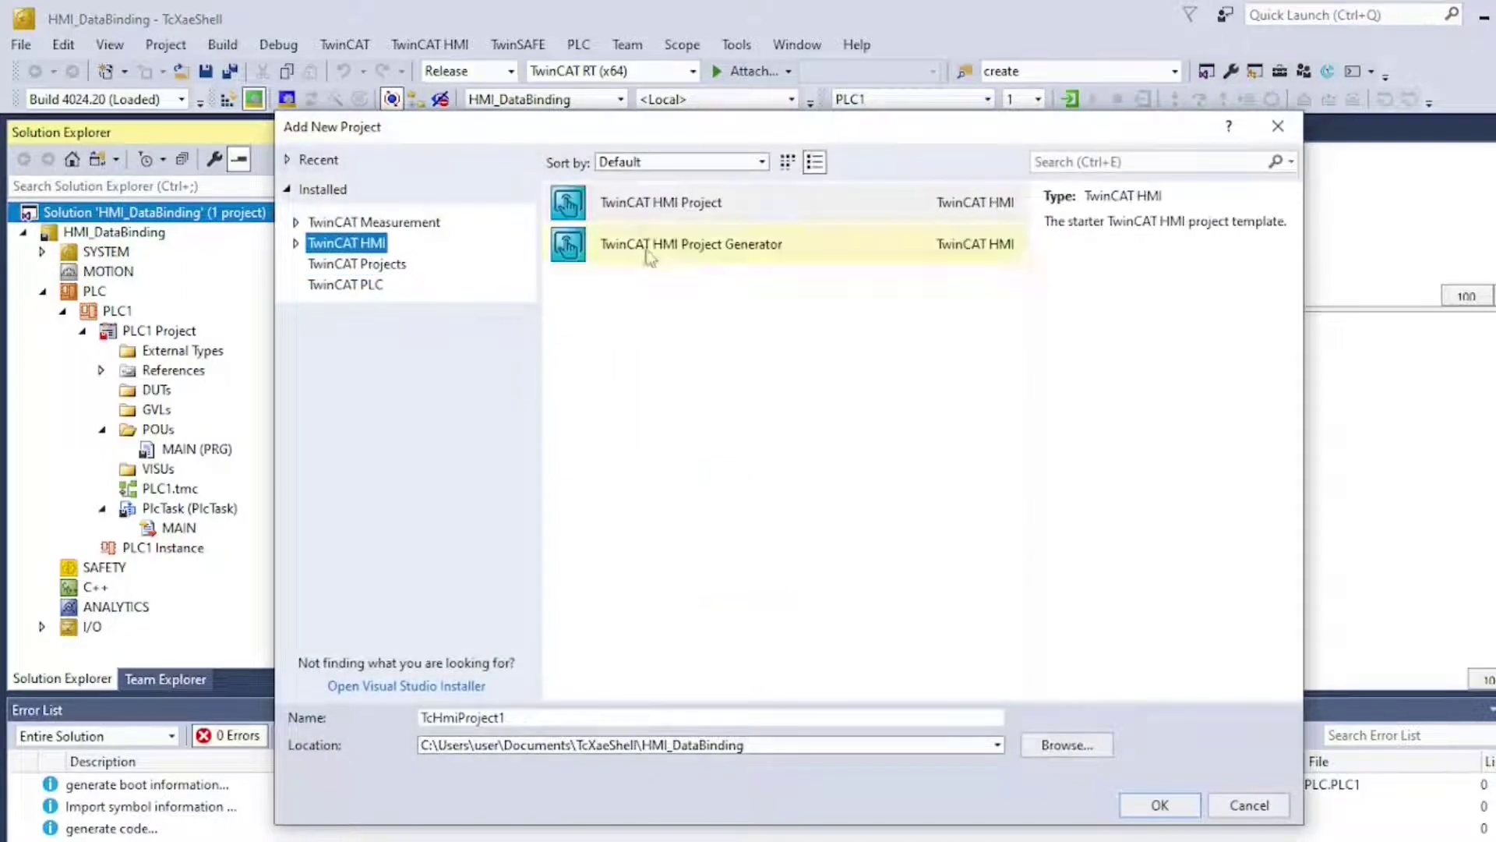
click(652, 351)
click(554, 723)
key(ctrl+a)
text(HM)
click(1181, 812)
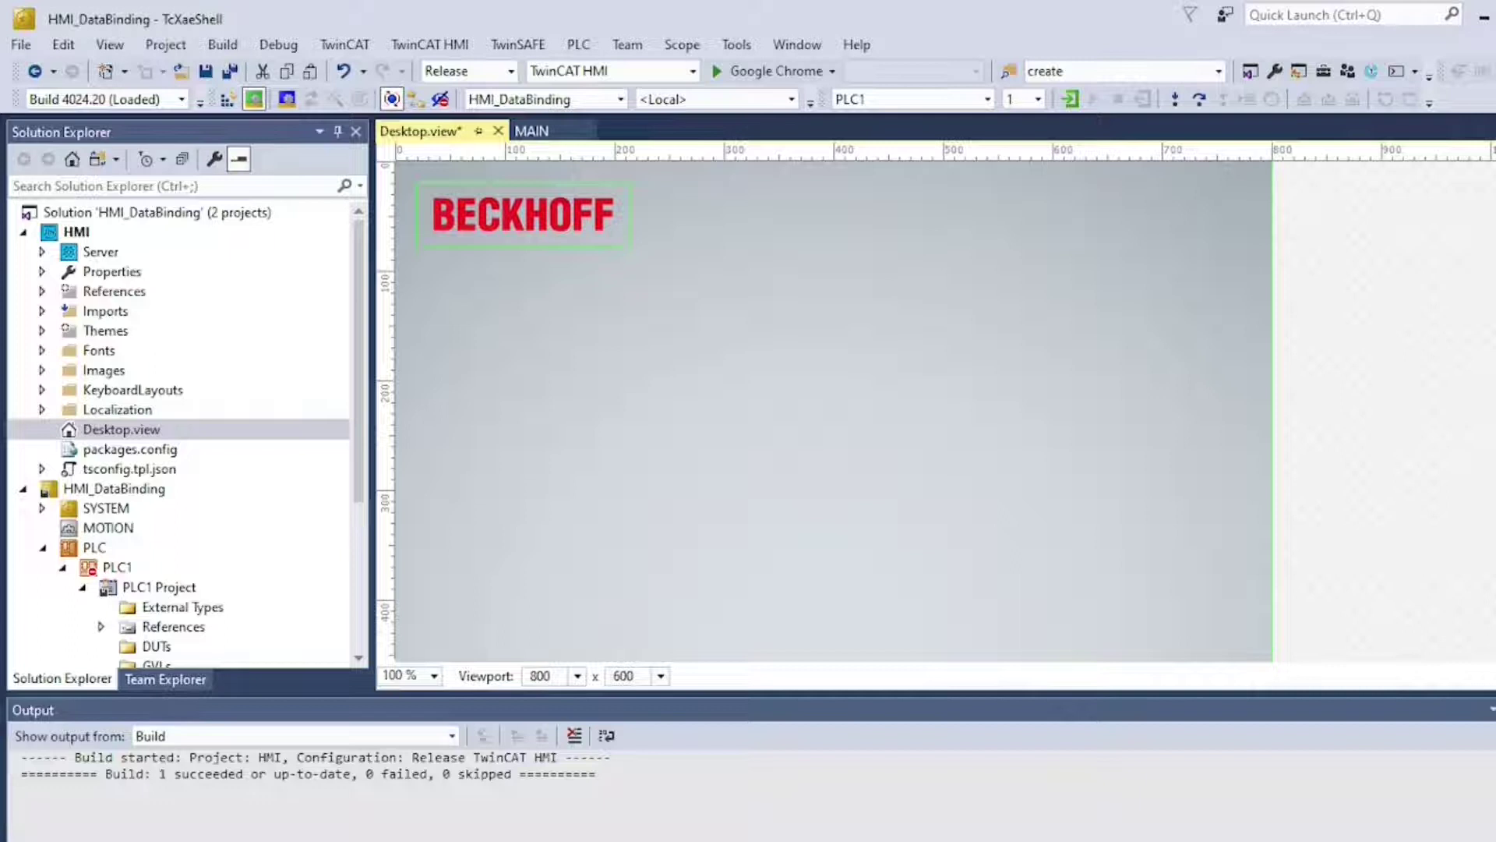
- Place a Textblock on the desktop view below the BECKHOFF logo, about 86 px from the left and 178 px from the top
key(ctrl+alt+x)
drag(1293, 660, 572, 371)
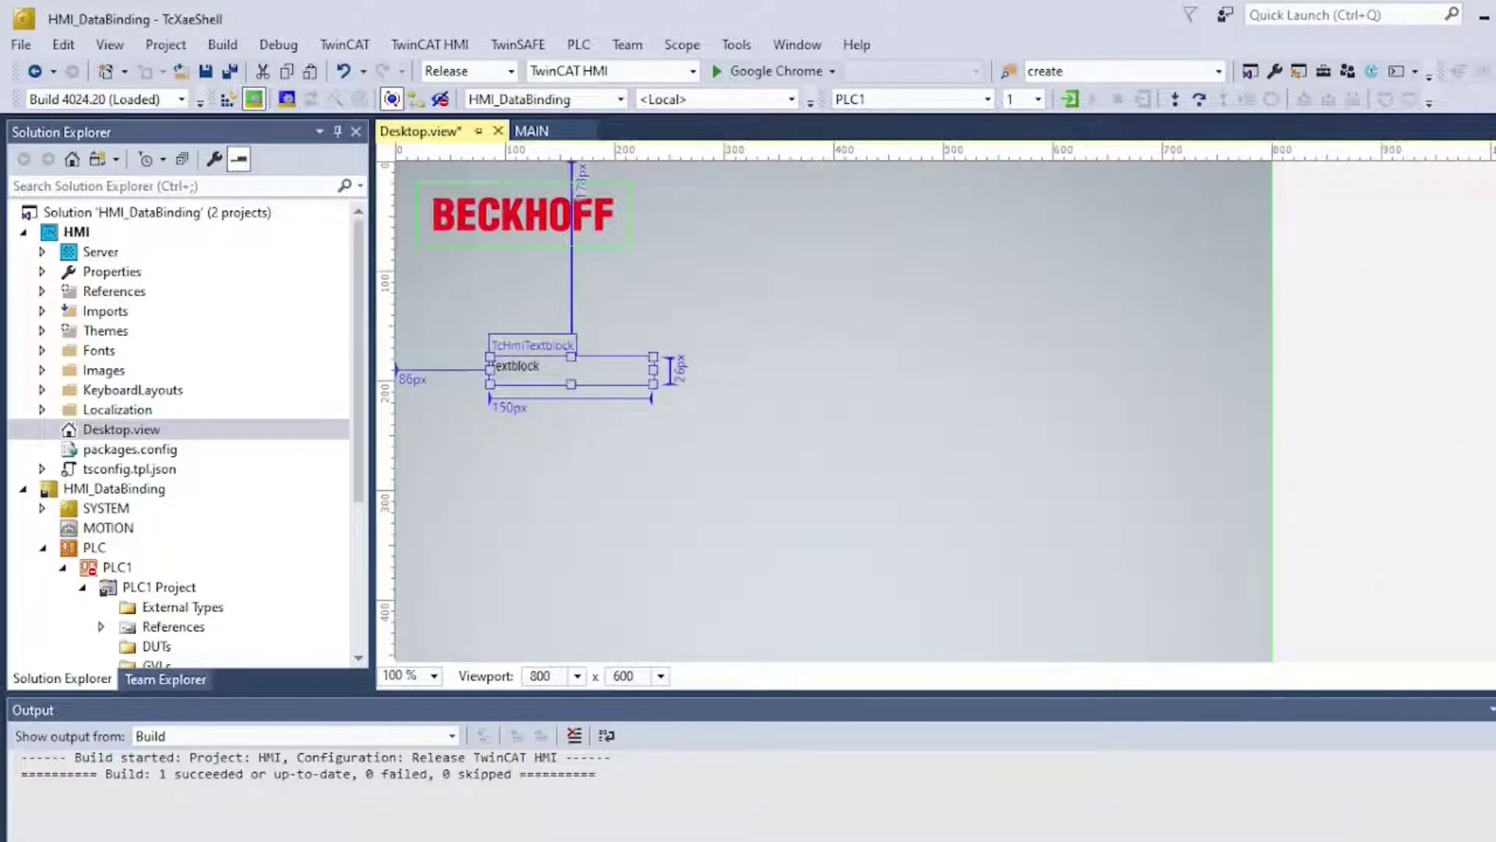
- Check which ADS server symbols are offered for a data binding of the textblock's Text property
mouse_move(1492, 600)
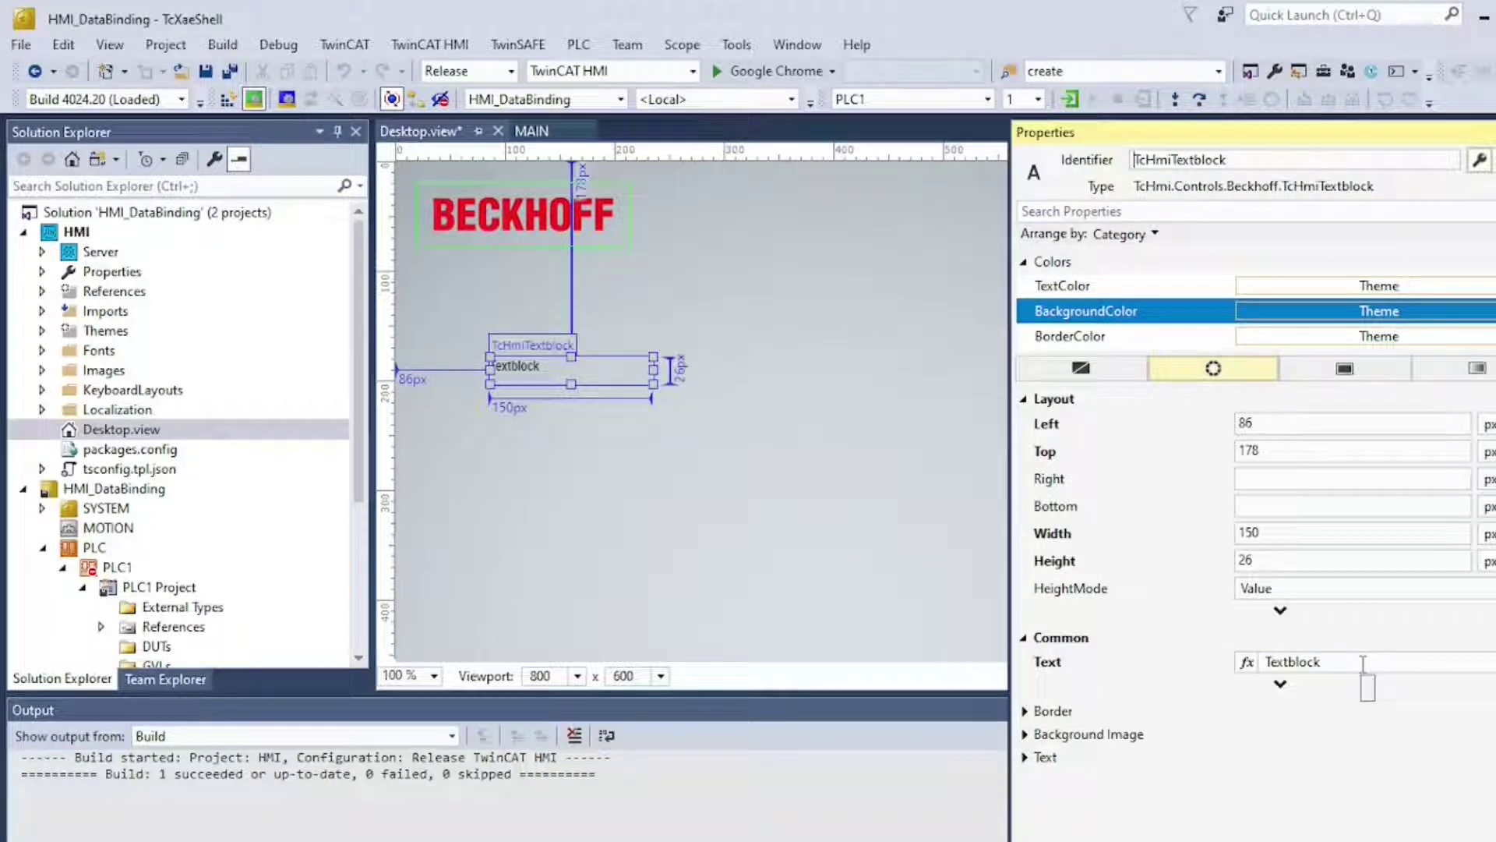
right_click(1286, 663)
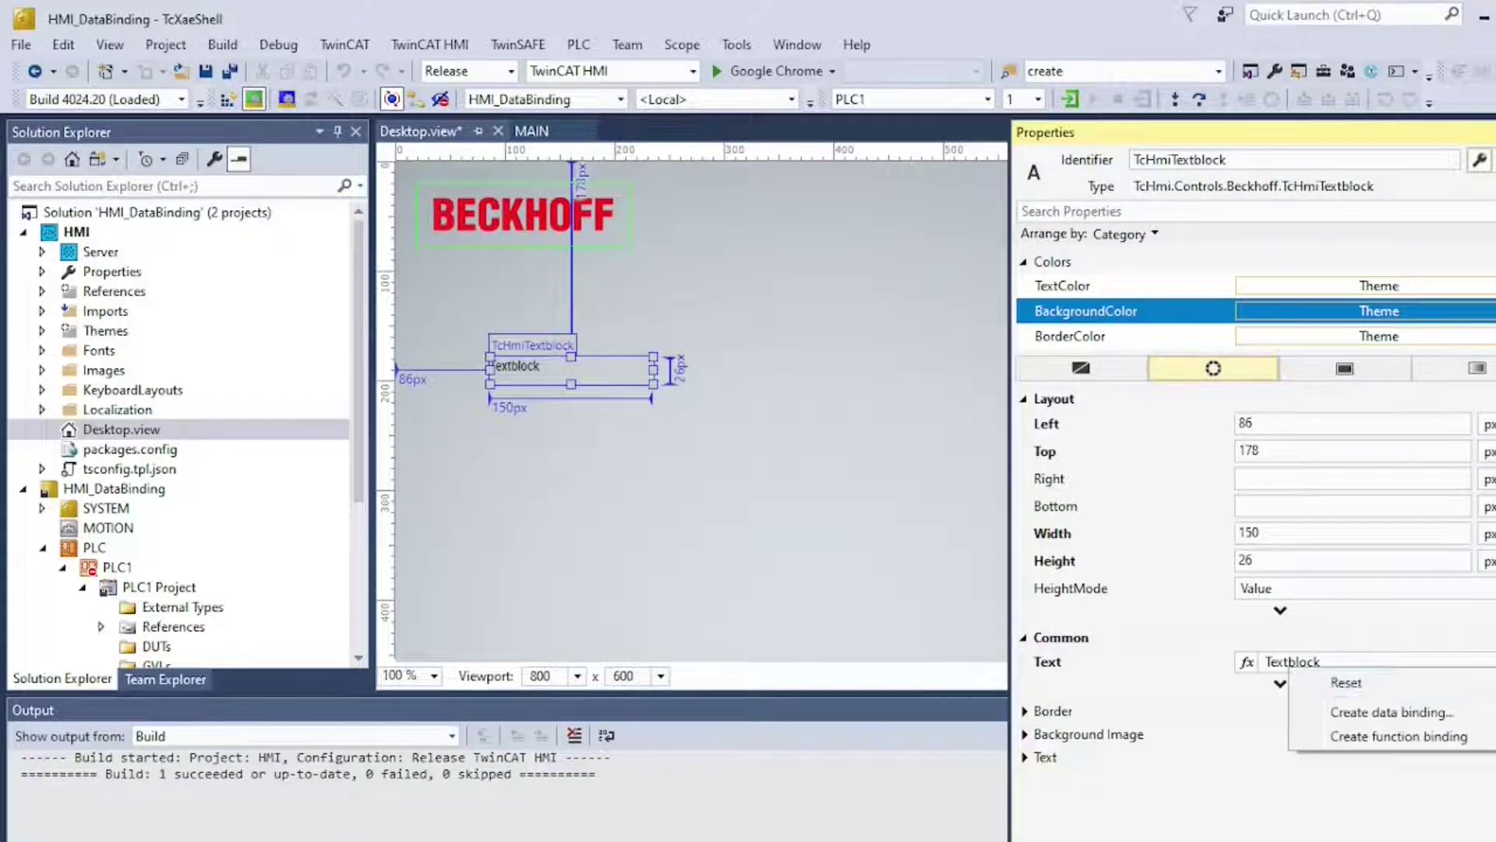
click(1463, 713)
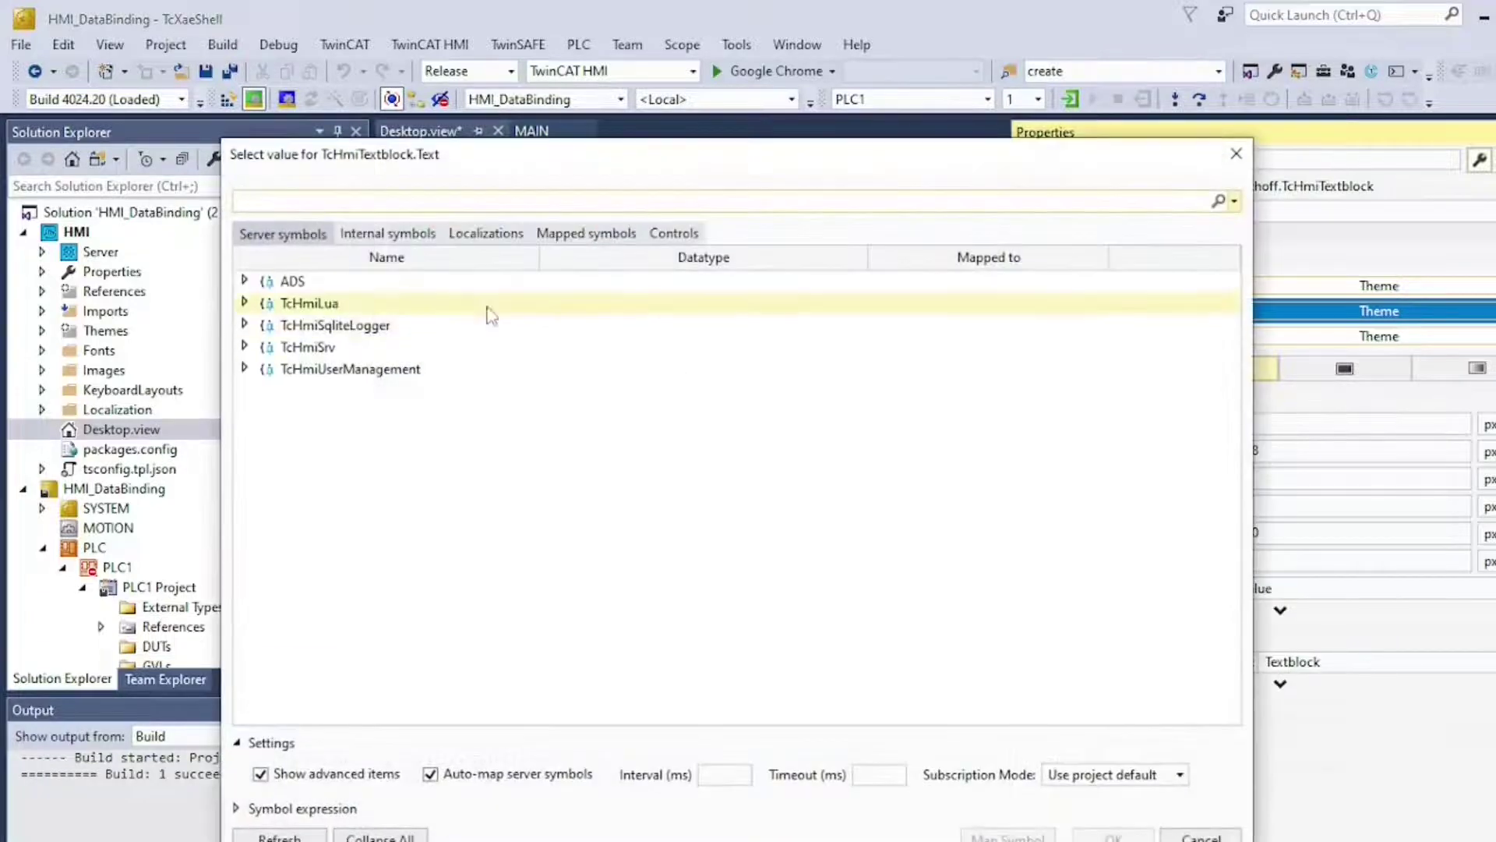
click(244, 282)
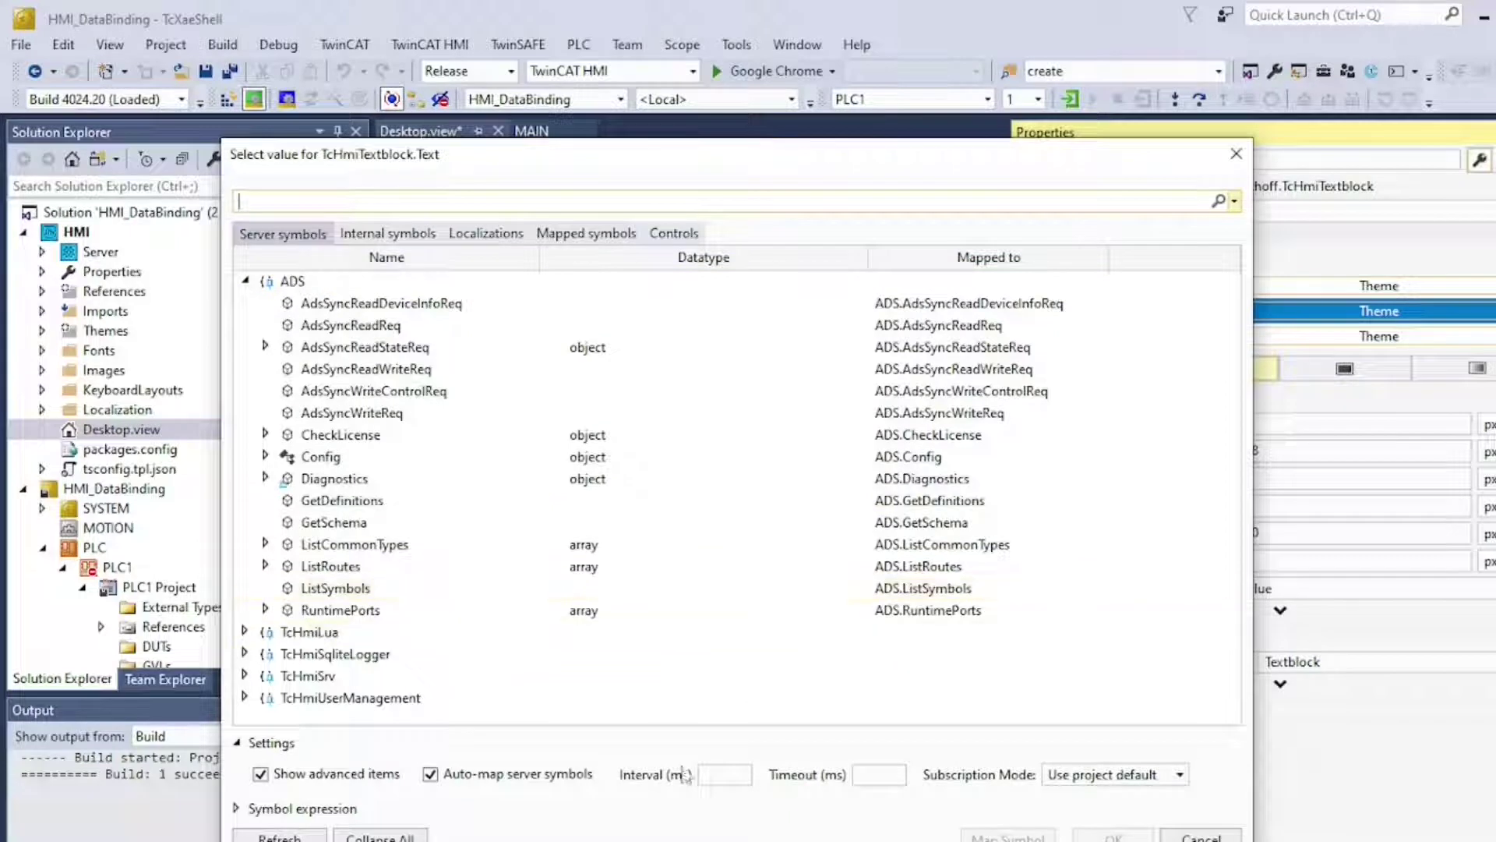
click(1200, 836)
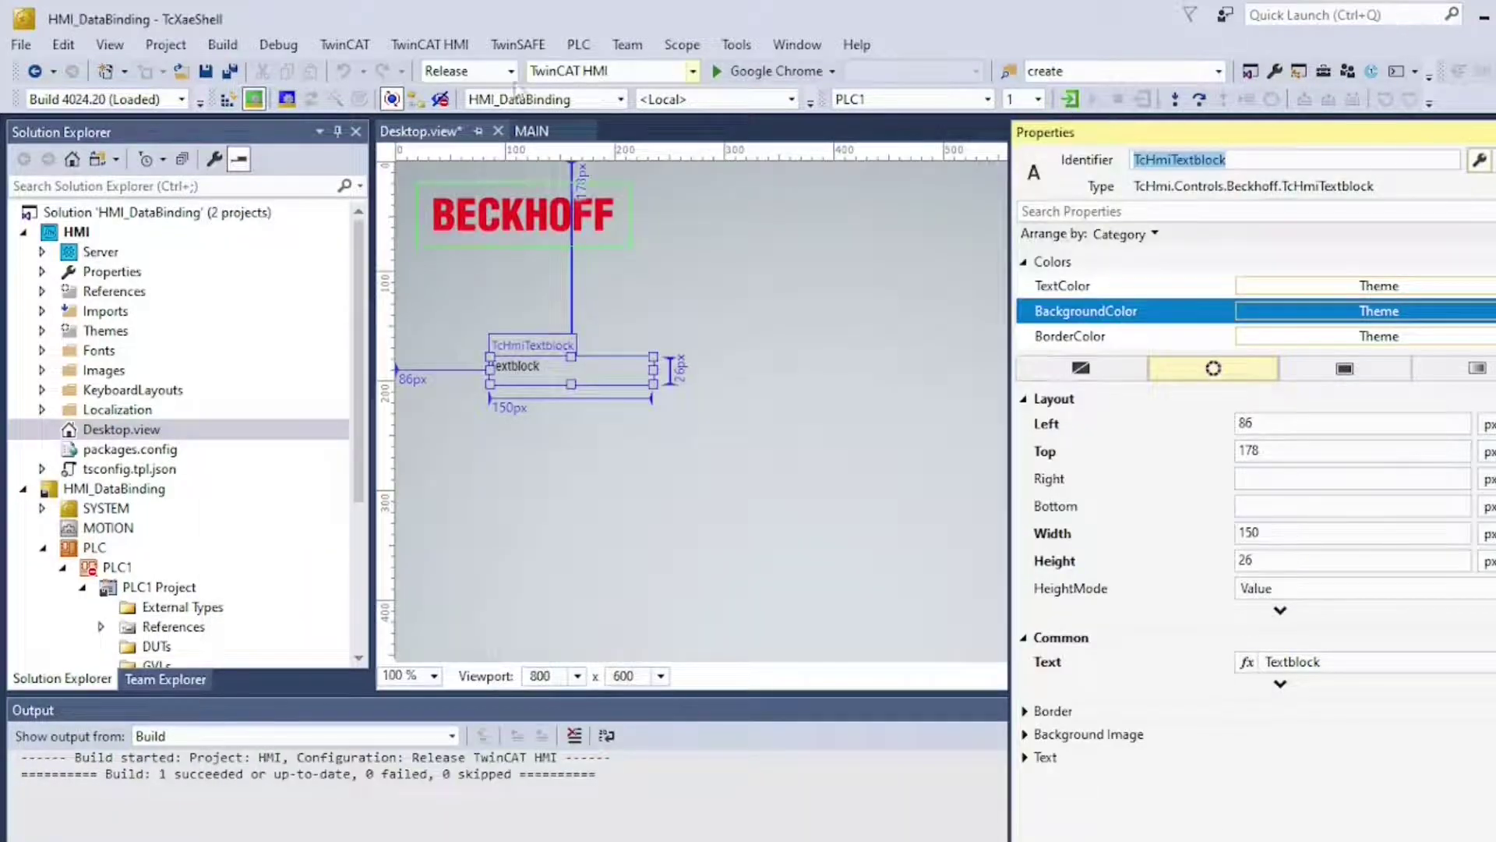
click(229, 102)
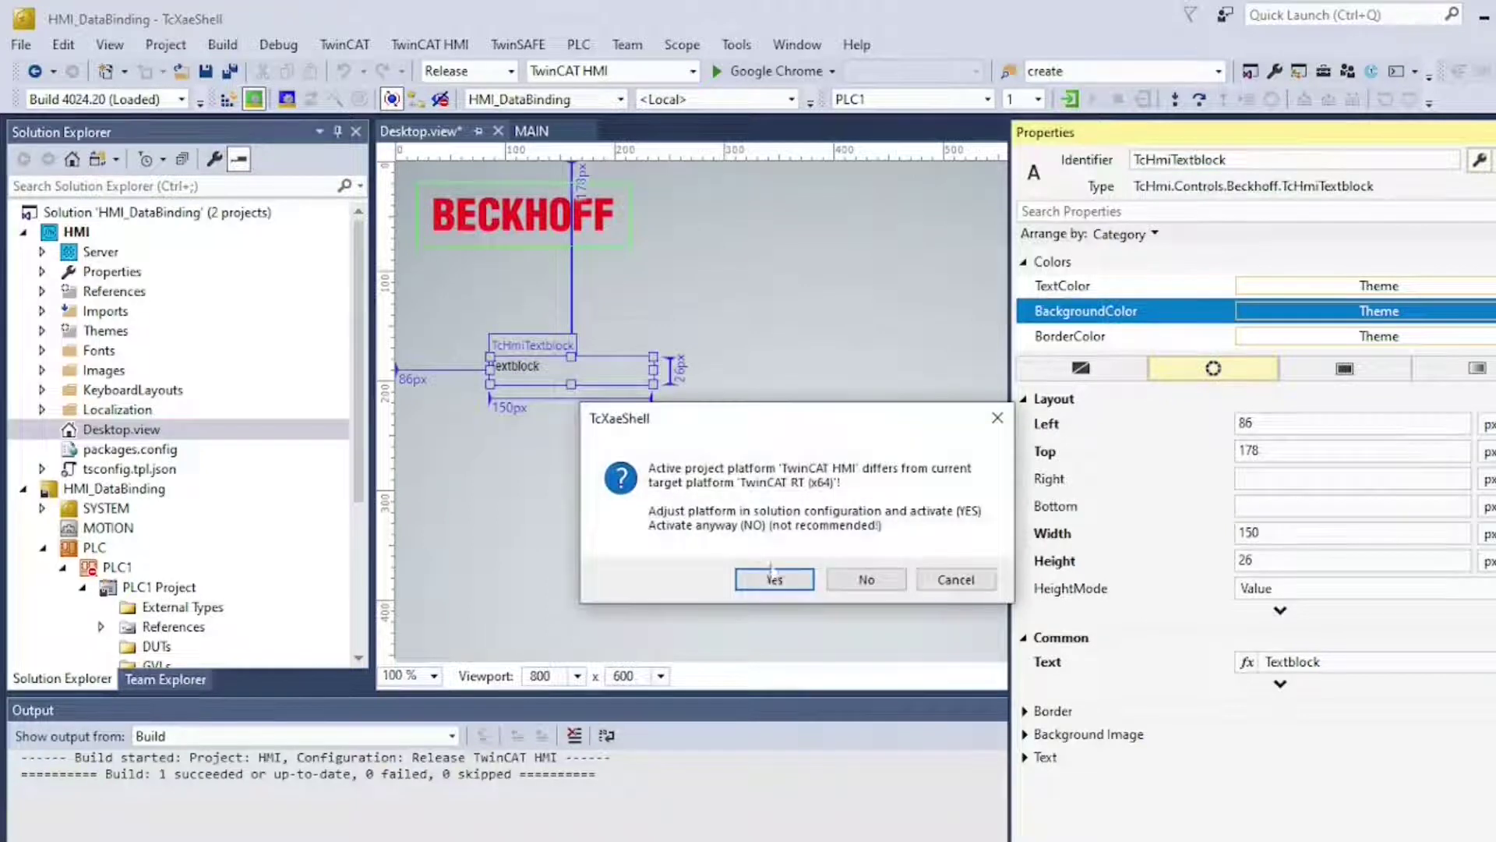
click(787, 585)
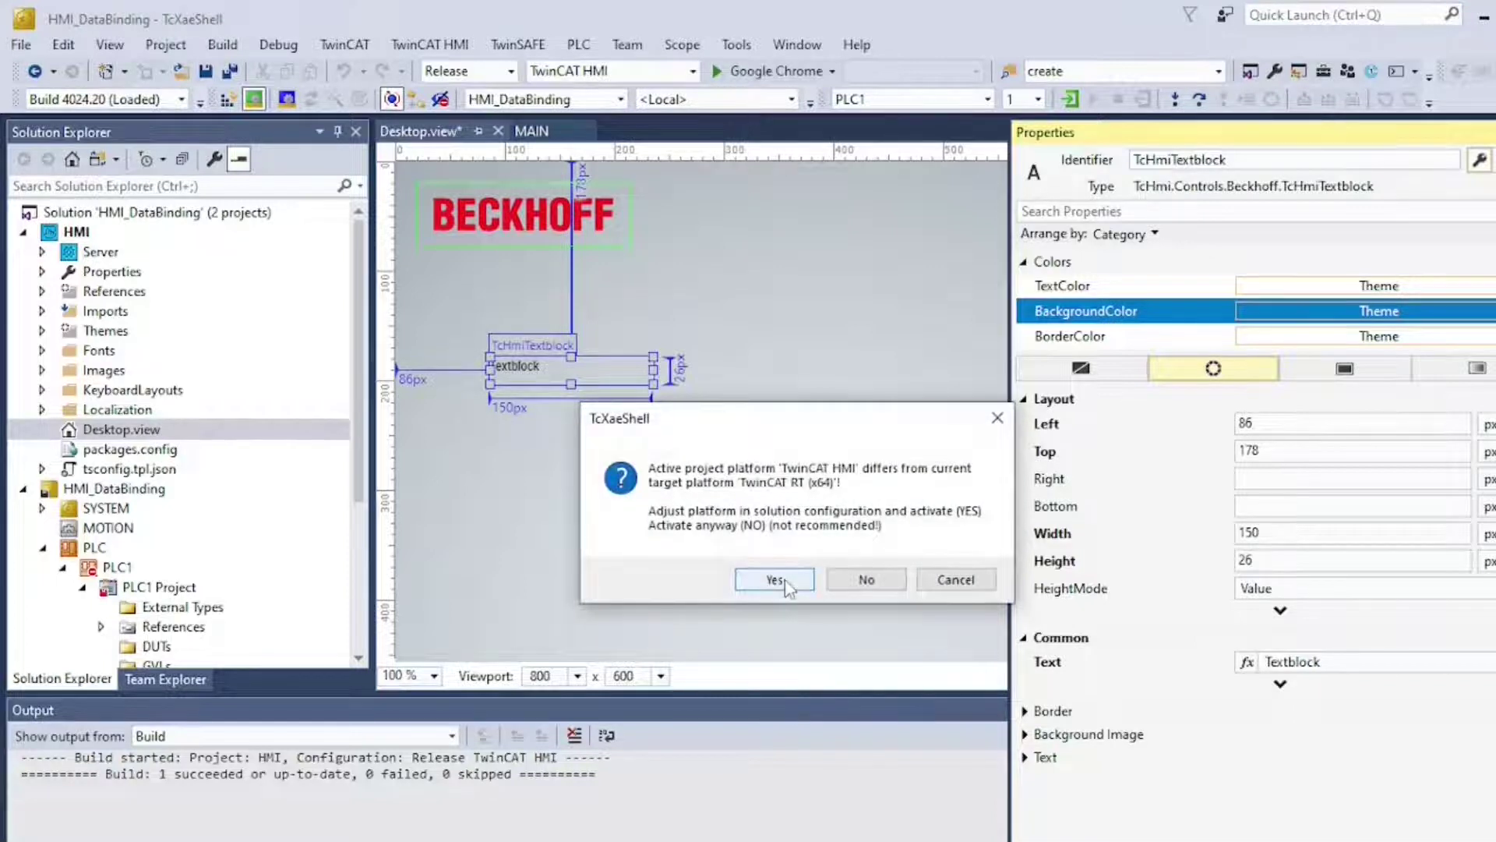
click(864, 579)
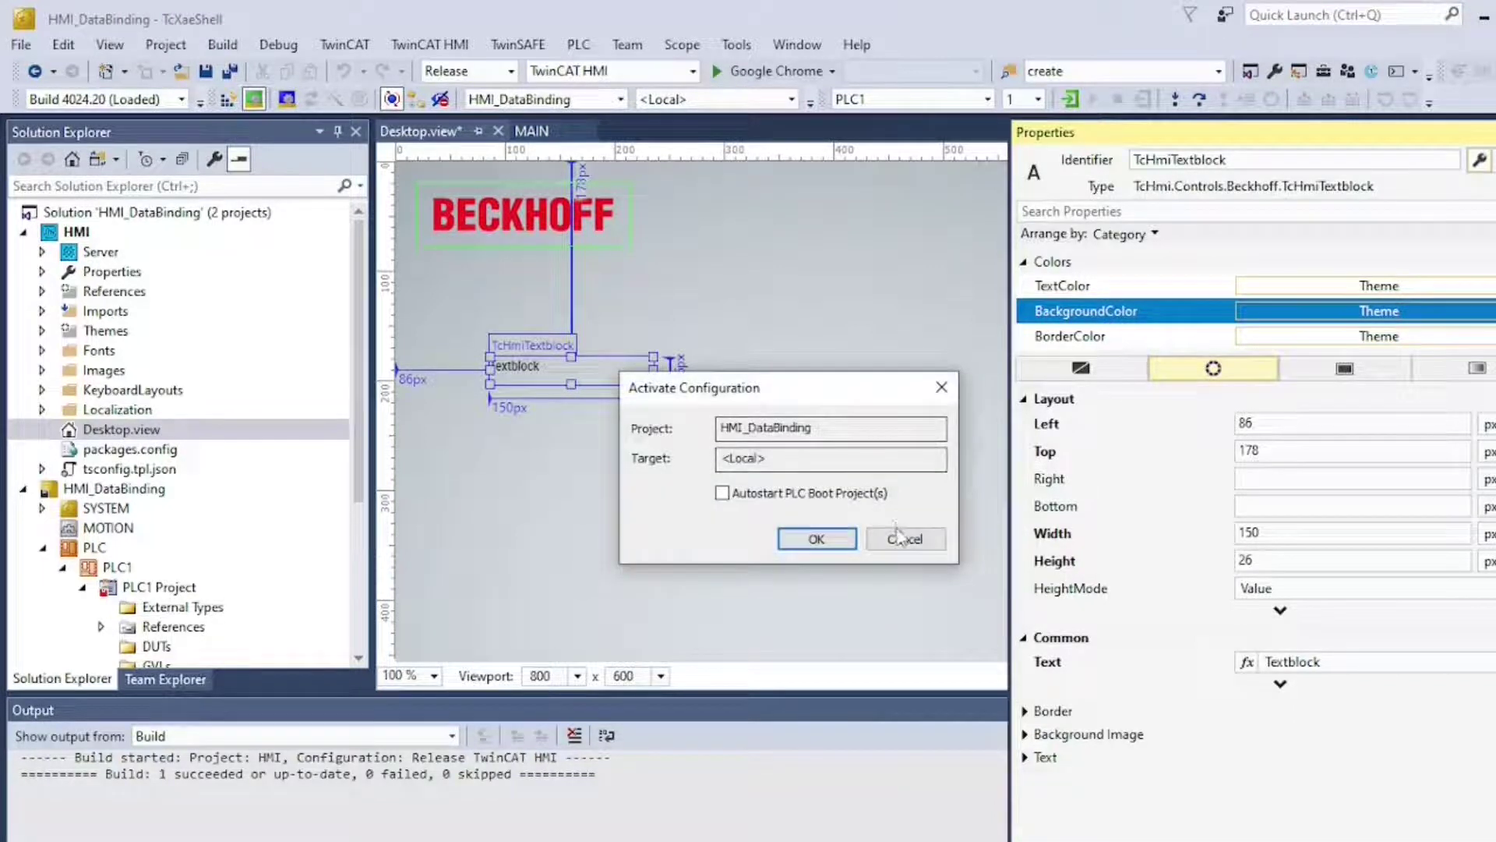
click(900, 537)
- Switch the solution platform to TwinCAT RT (x64) and activate the HMI_DataBinding configuration on the local target
click(692, 71)
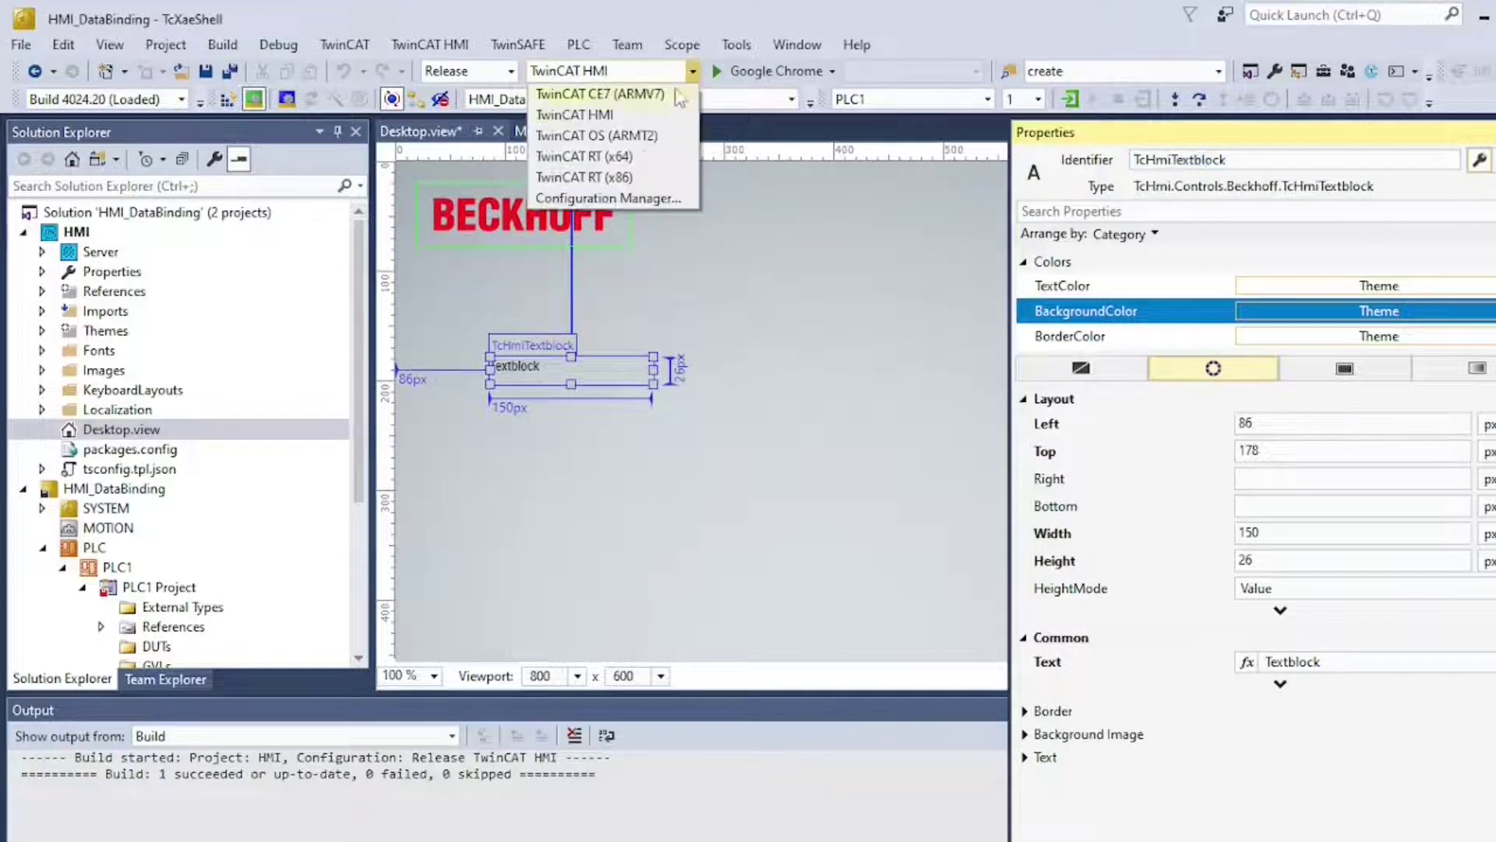
click(623, 158)
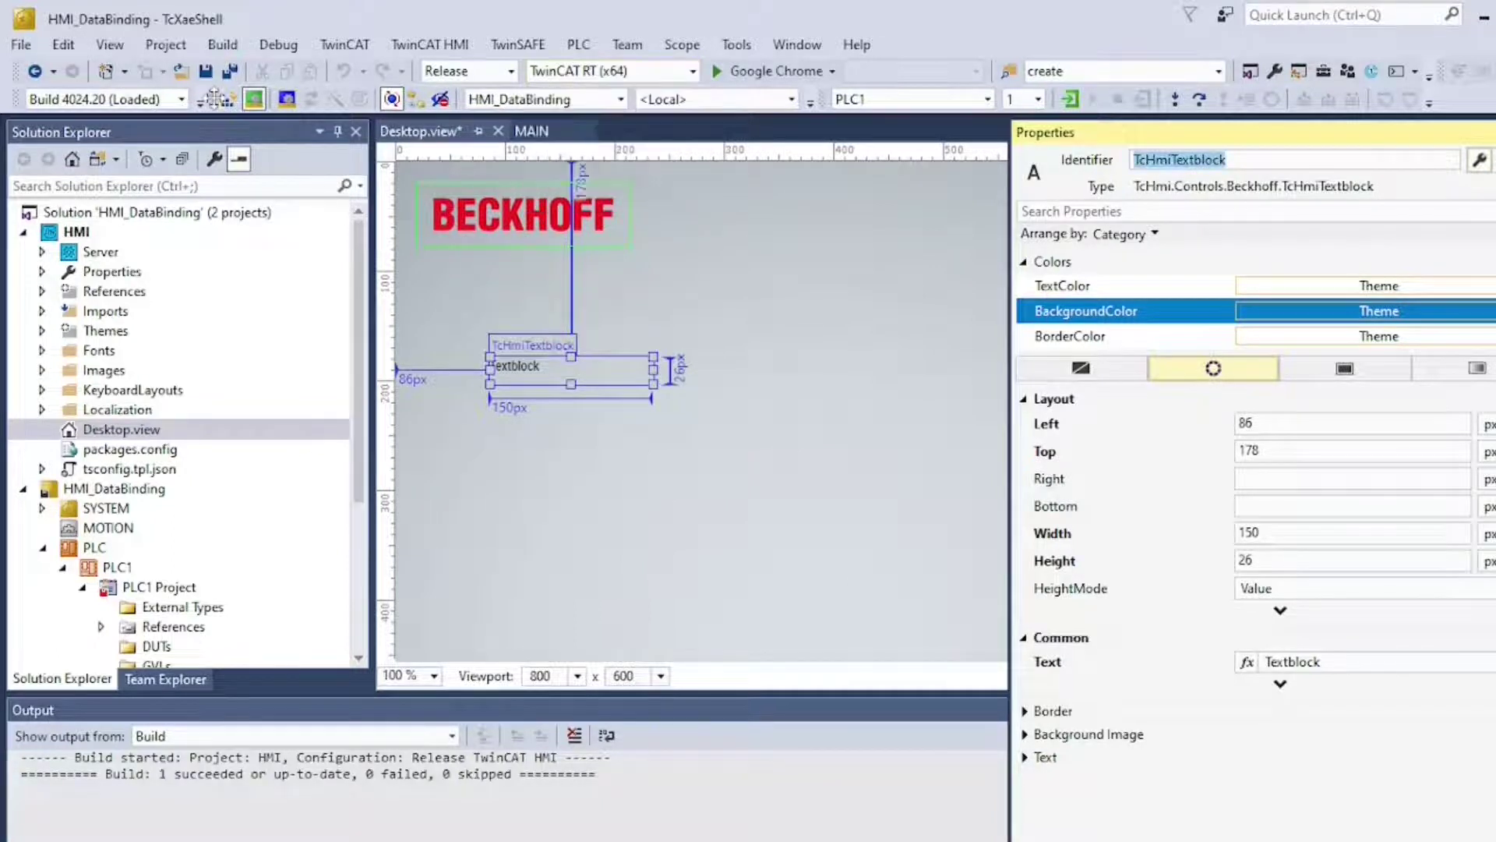
click(796, 536)
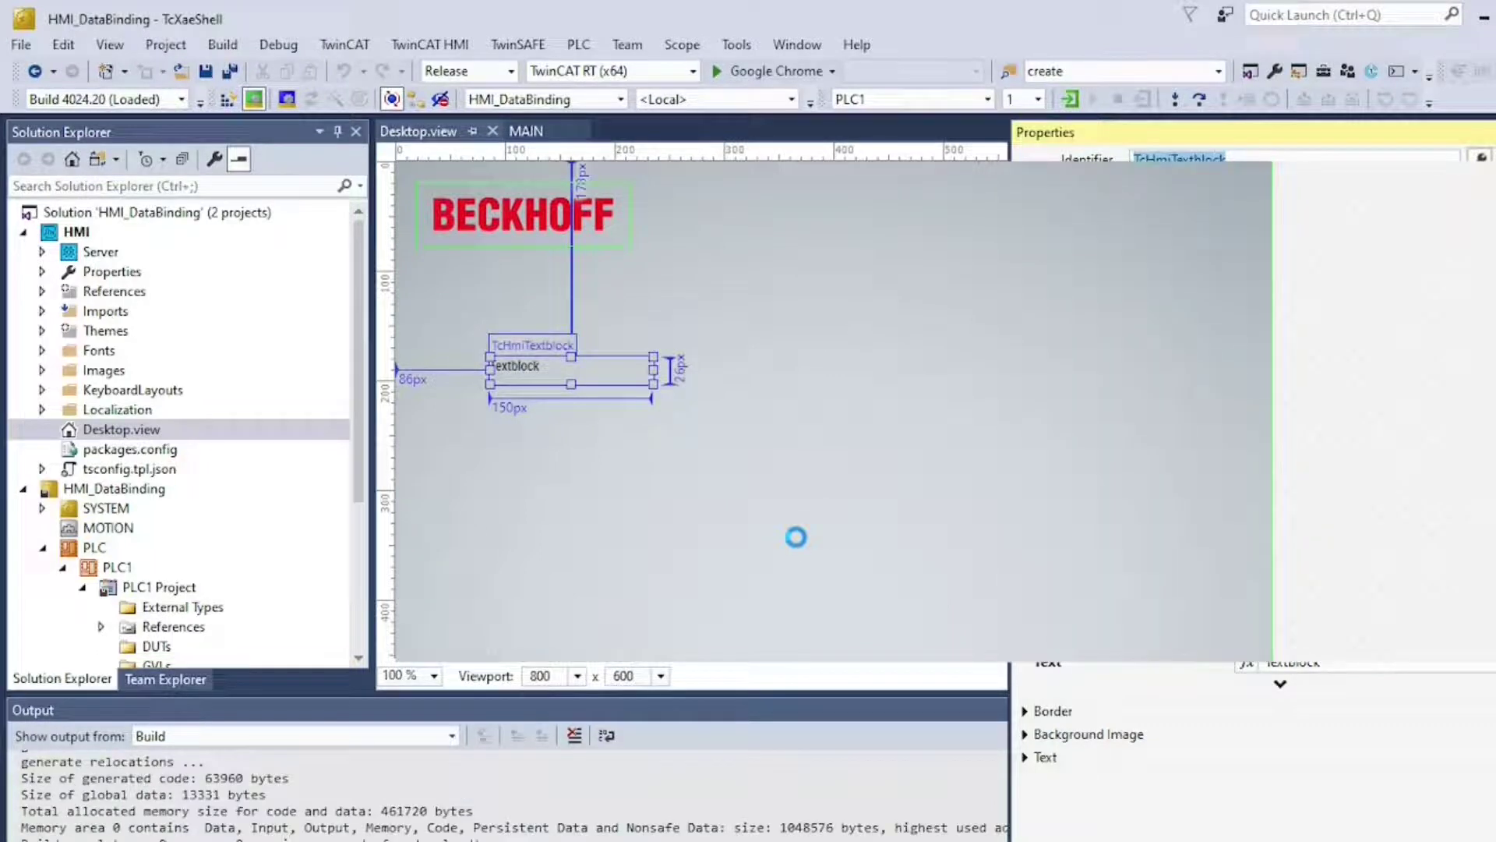
click(804, 556)
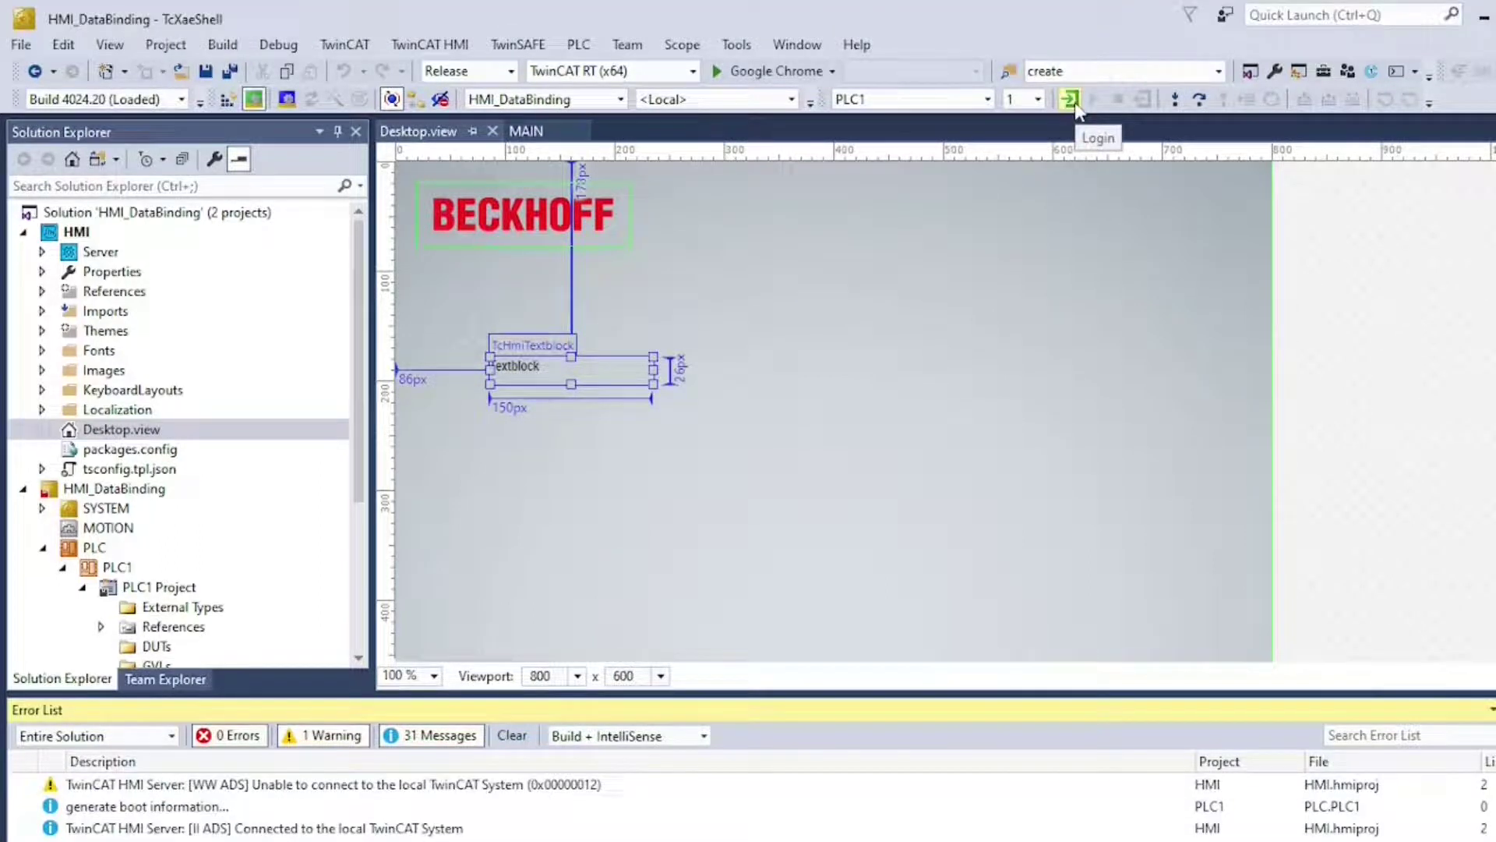
- Log in to PLC1 and start the PLC program
click(779, 524)
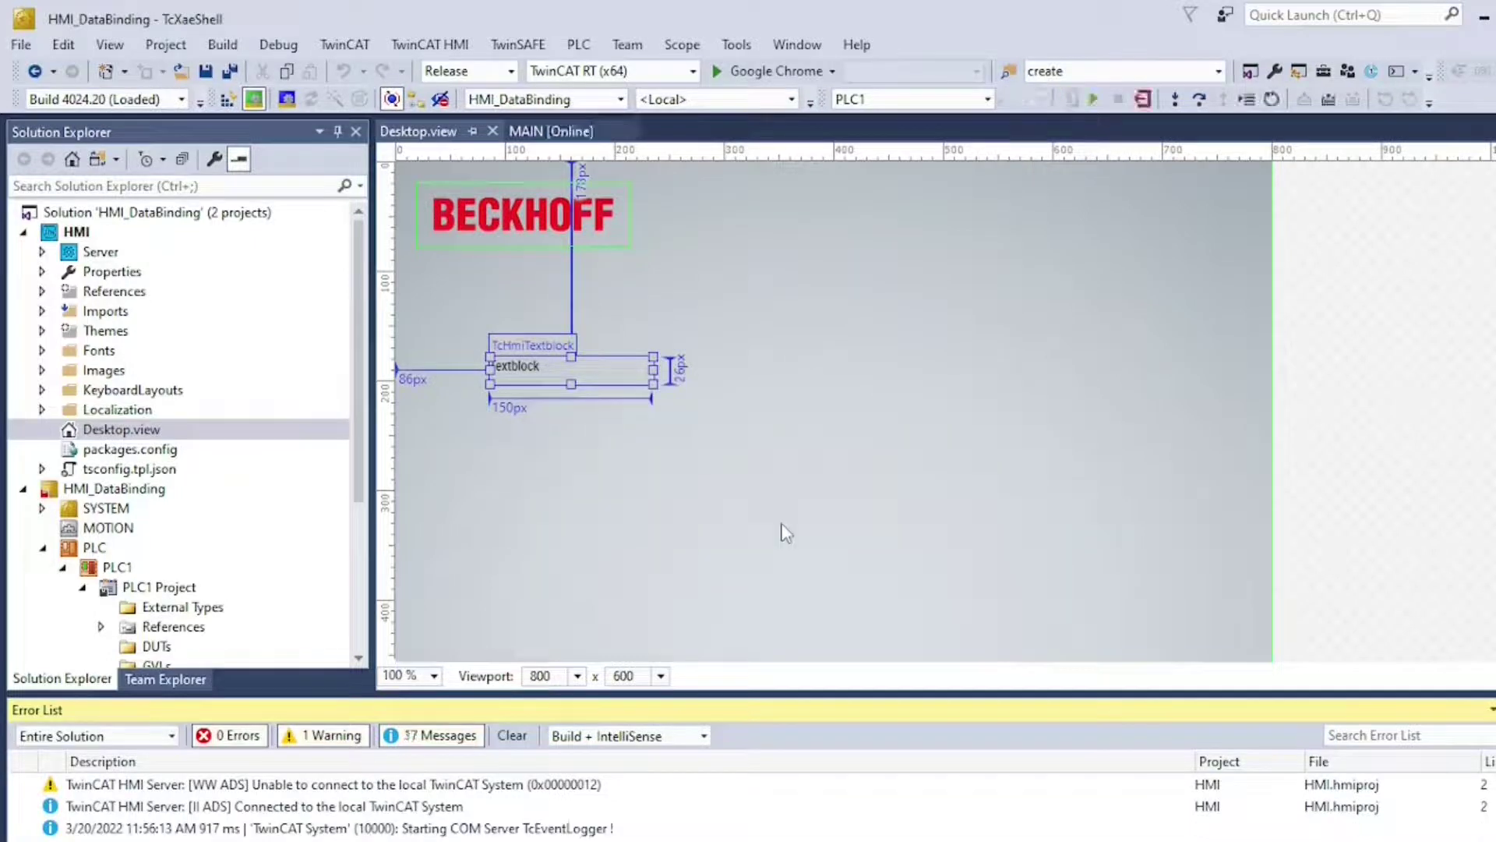
click(1092, 99)
- Create a data binding from the textblock's Text property to the ADS server symbol PLC1.MAIN.nCounter
key(ctrl+alt+x)
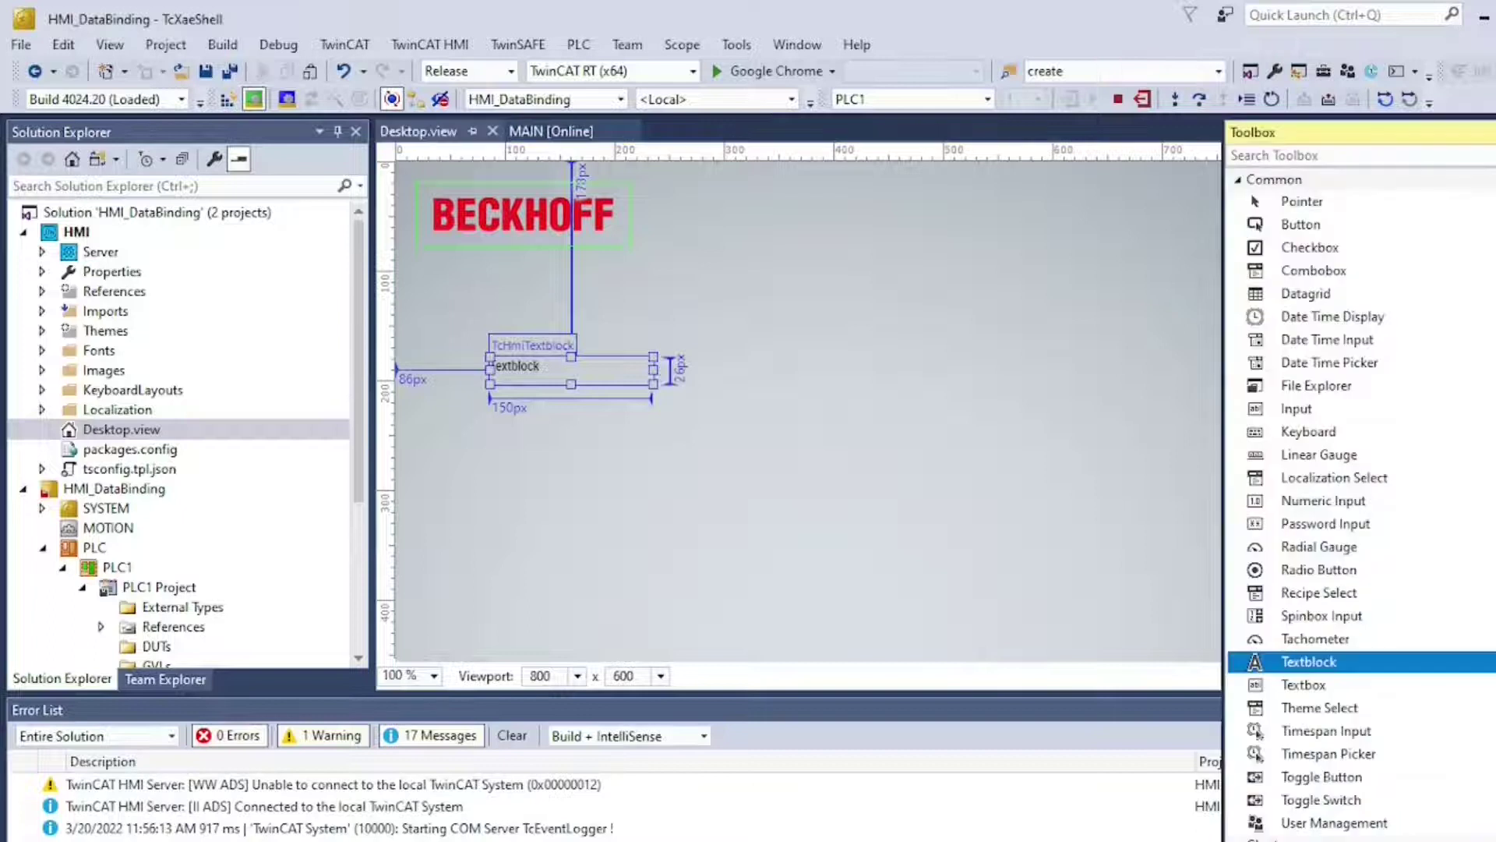
key(F4)
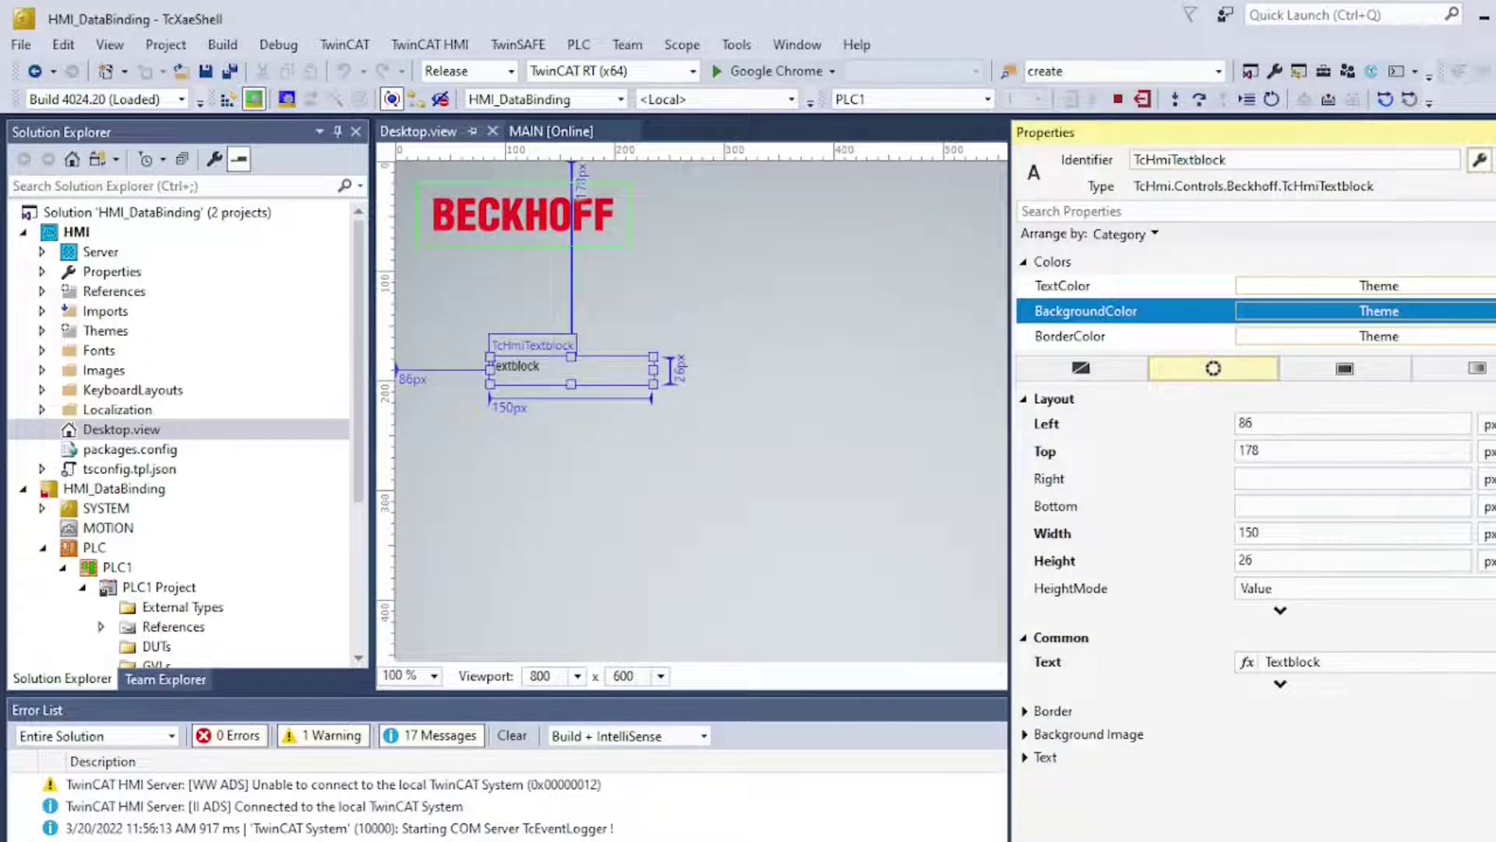
right_click(1284, 661)
click(1360, 730)
click(248, 282)
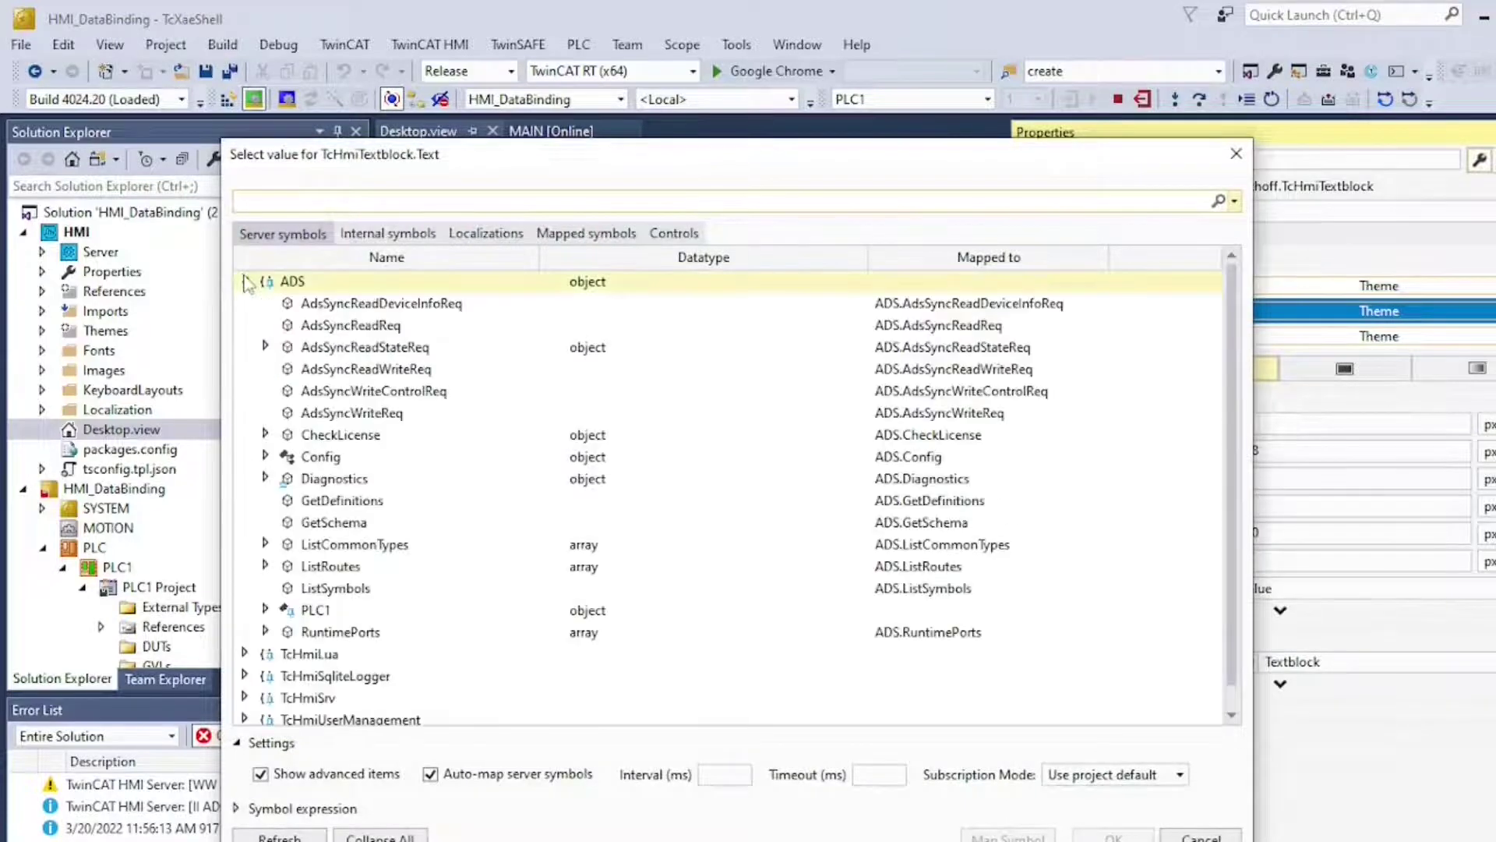
click(332, 616)
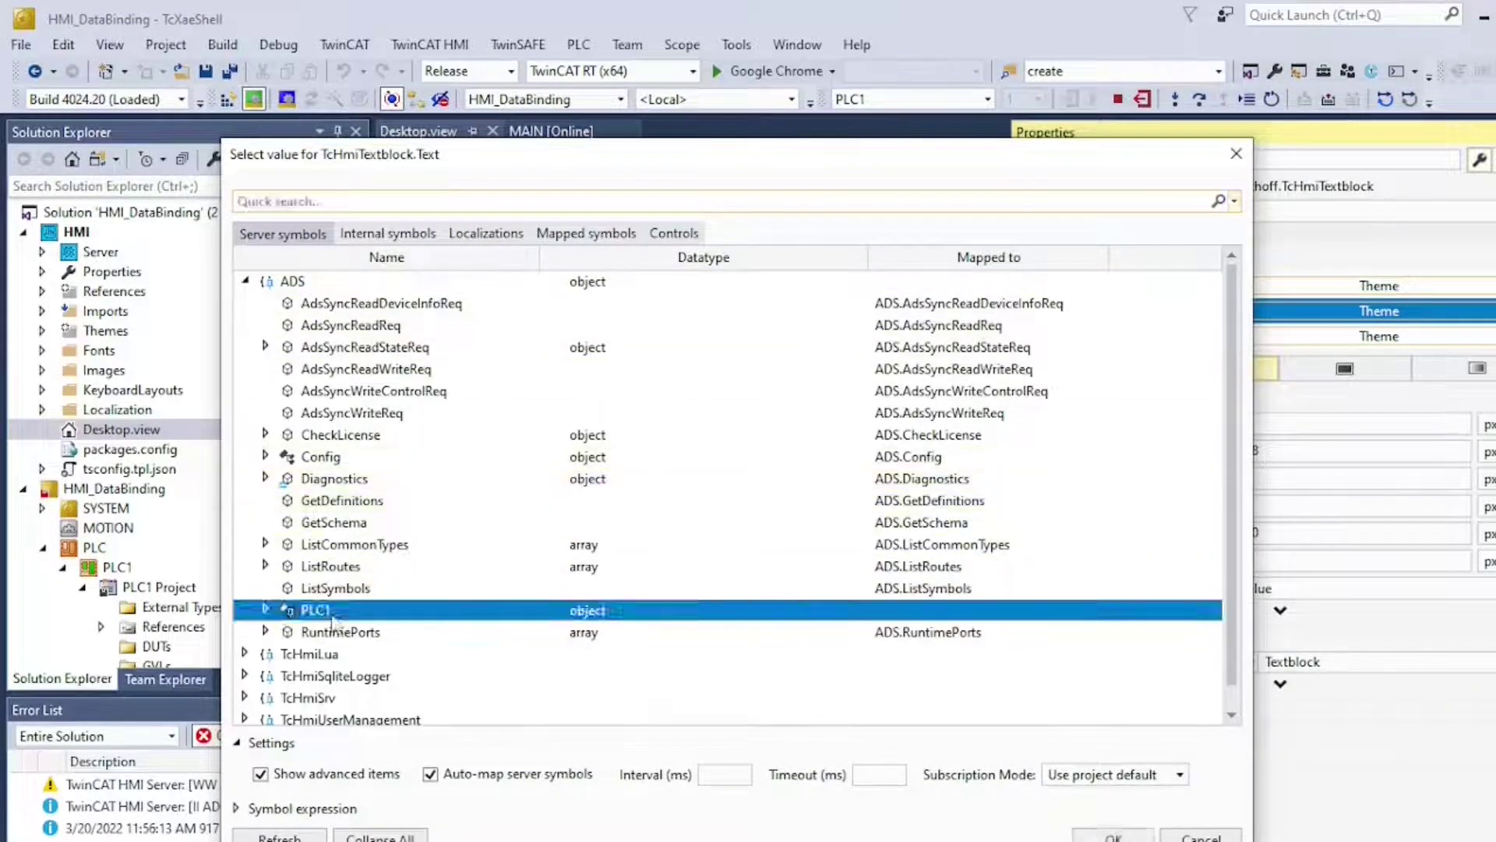
double_click(332, 617)
scroll(335, 619, down, 1)
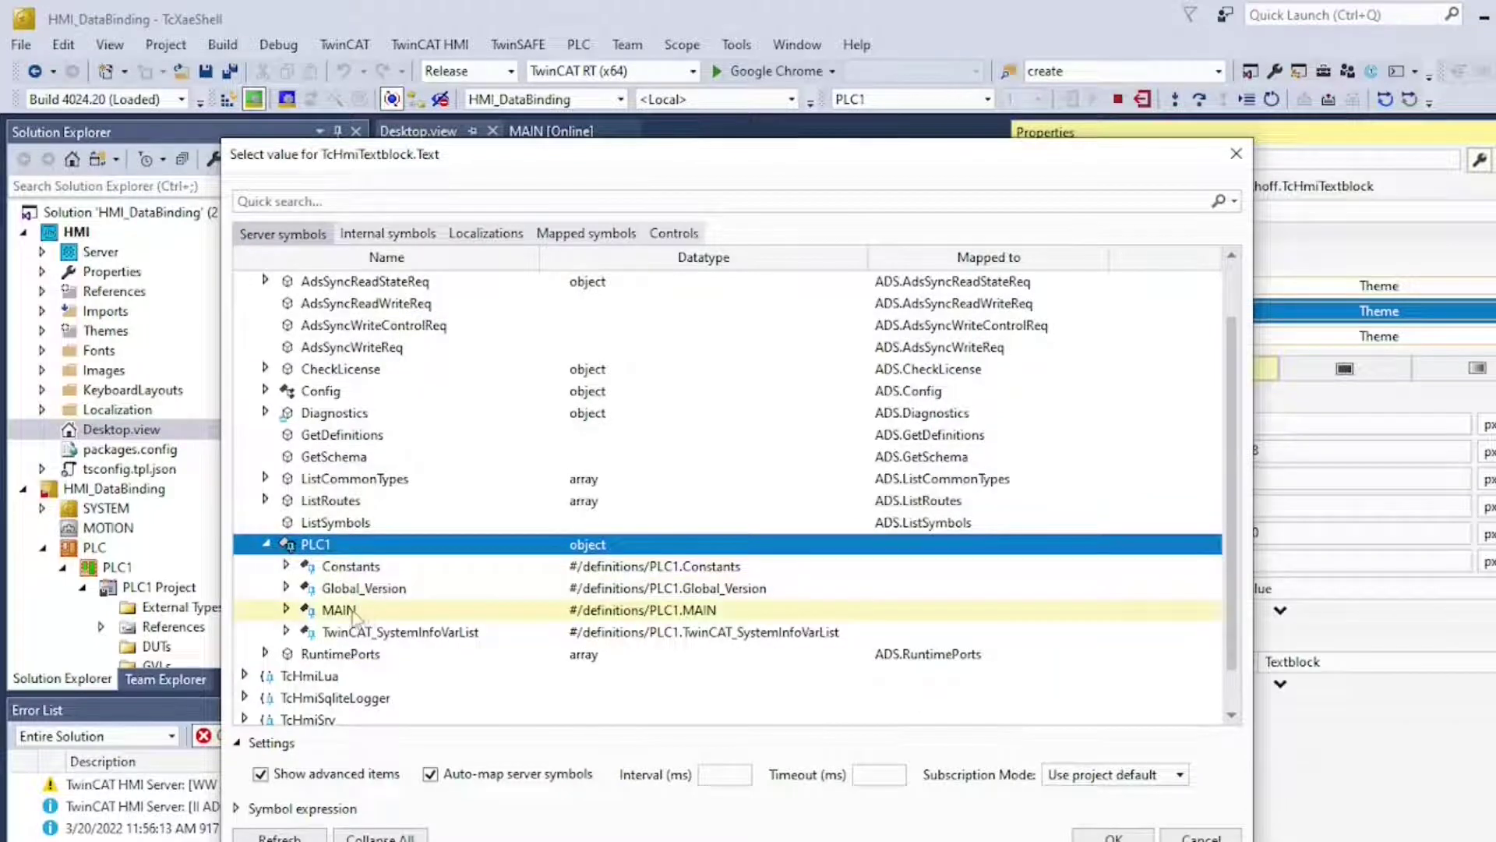
click(286, 609)
click(354, 632)
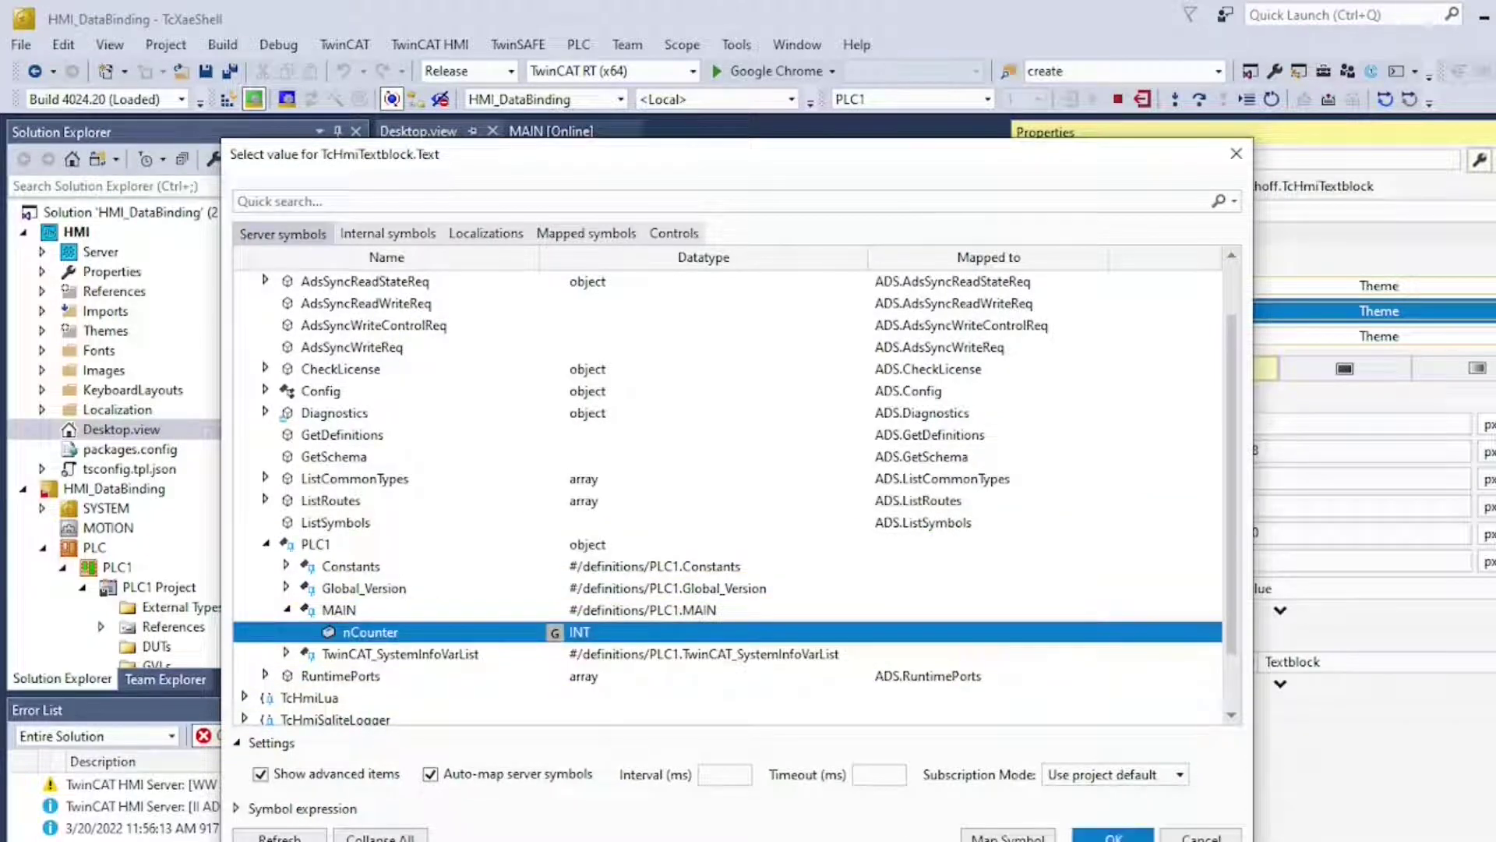
click(1105, 834)
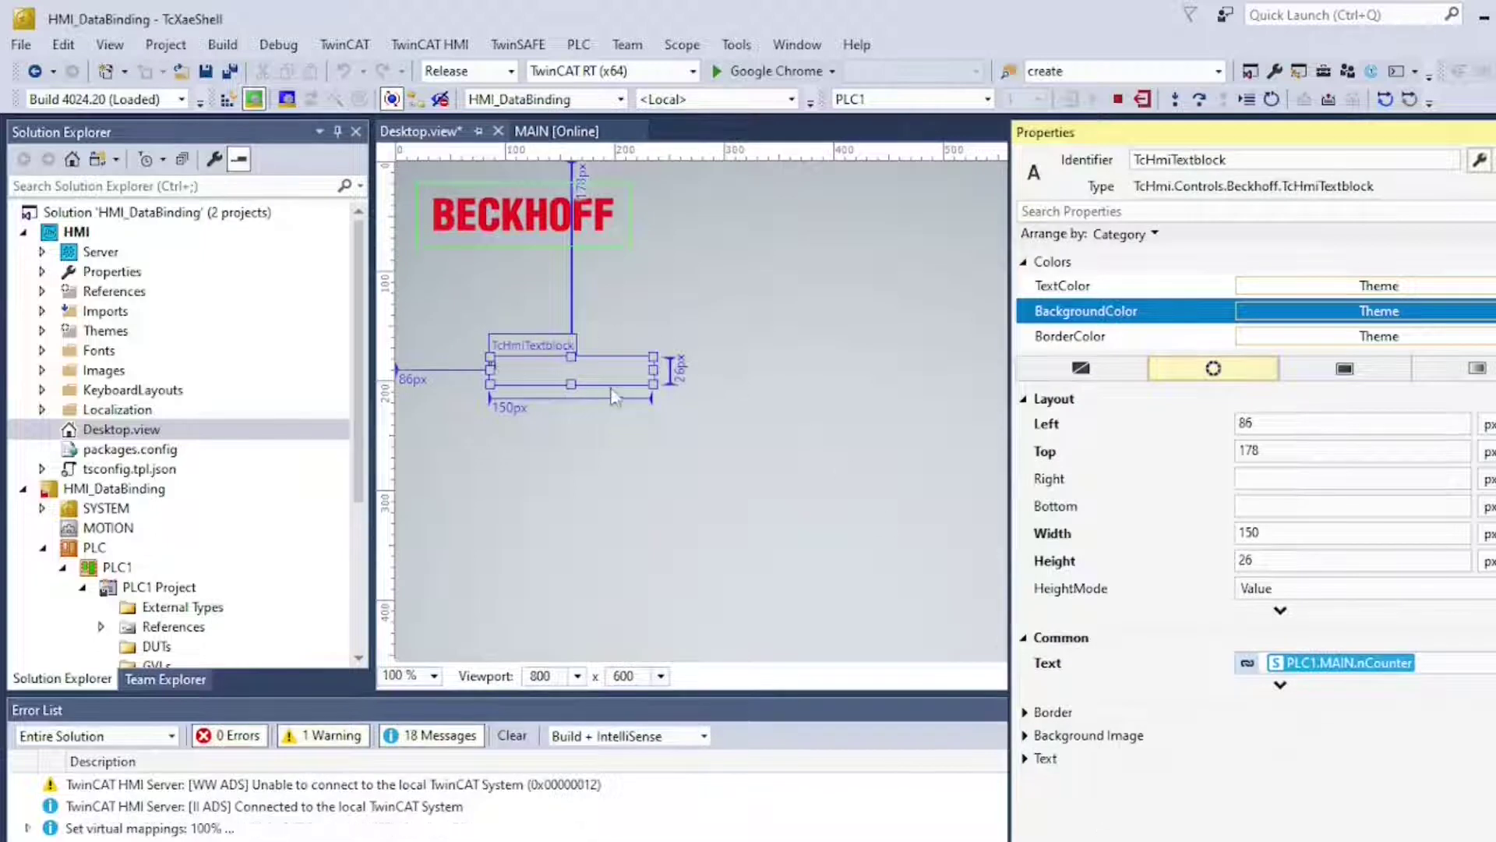
- Move the textblock slightly up and to the left, so it sits under the BECKHOFF logo
mouse_move(568, 371)
mouse_down()
mouse_move(530, 364)
mouse_move(558, 368)
mouse_up()
click(884, 430)
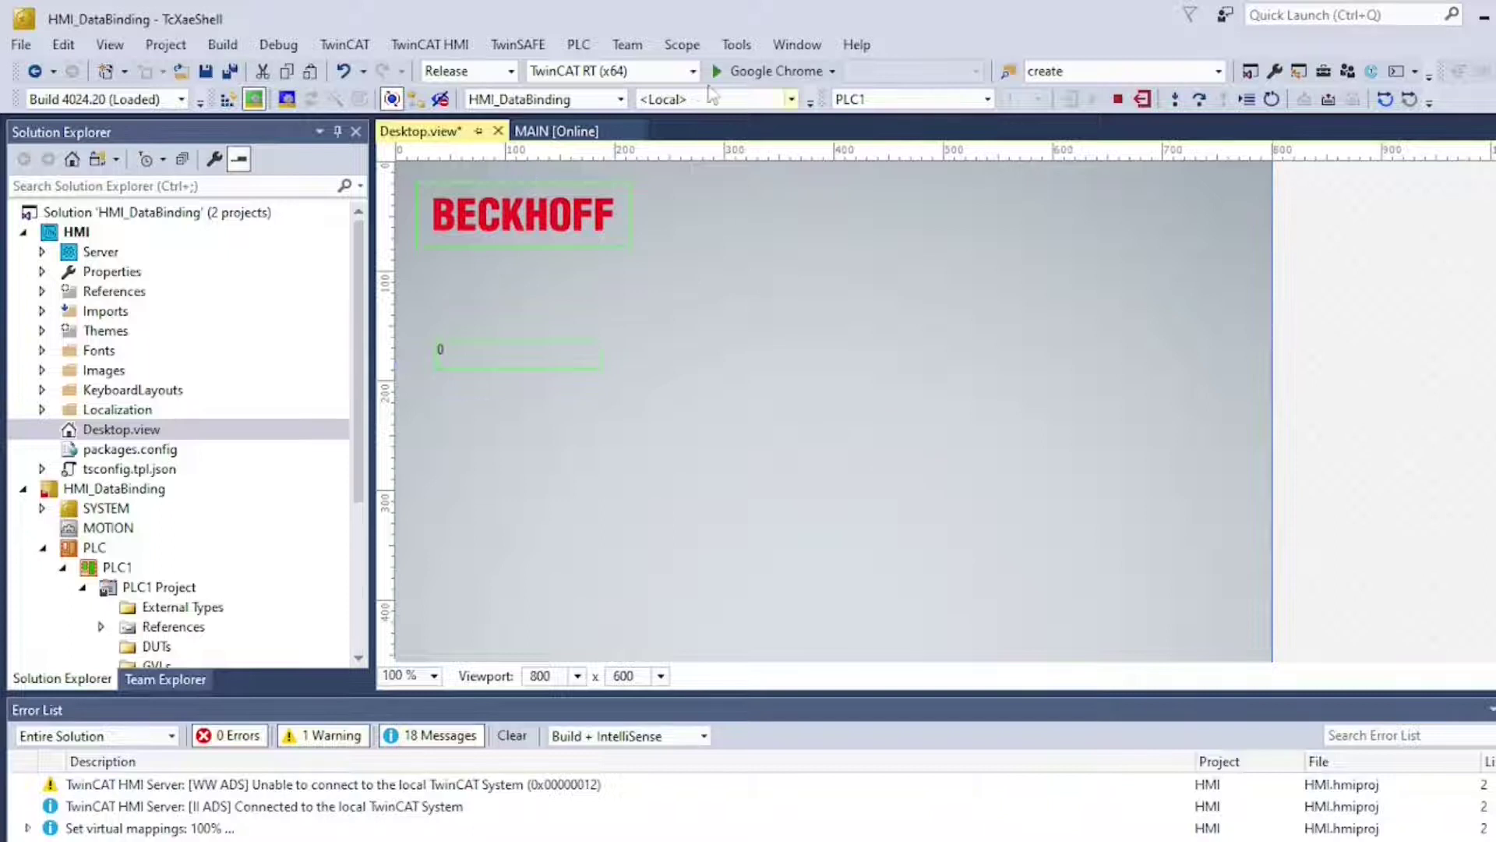
- Switch the solution platform to TwinCAT HMI and launch the HMI project in Google Chrome
click(683, 76)
click(574, 114)
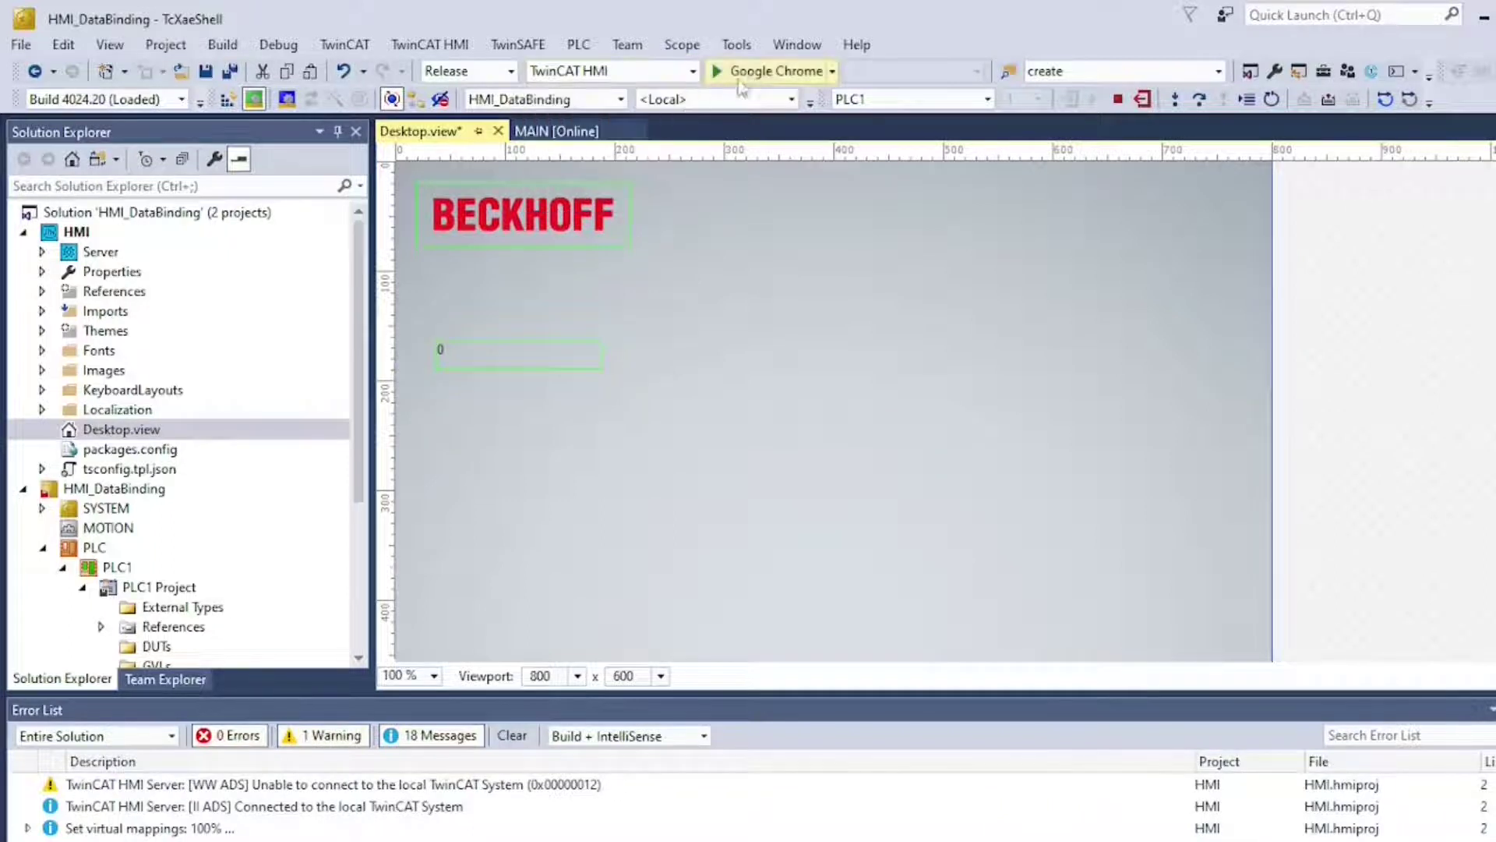
click(775, 71)
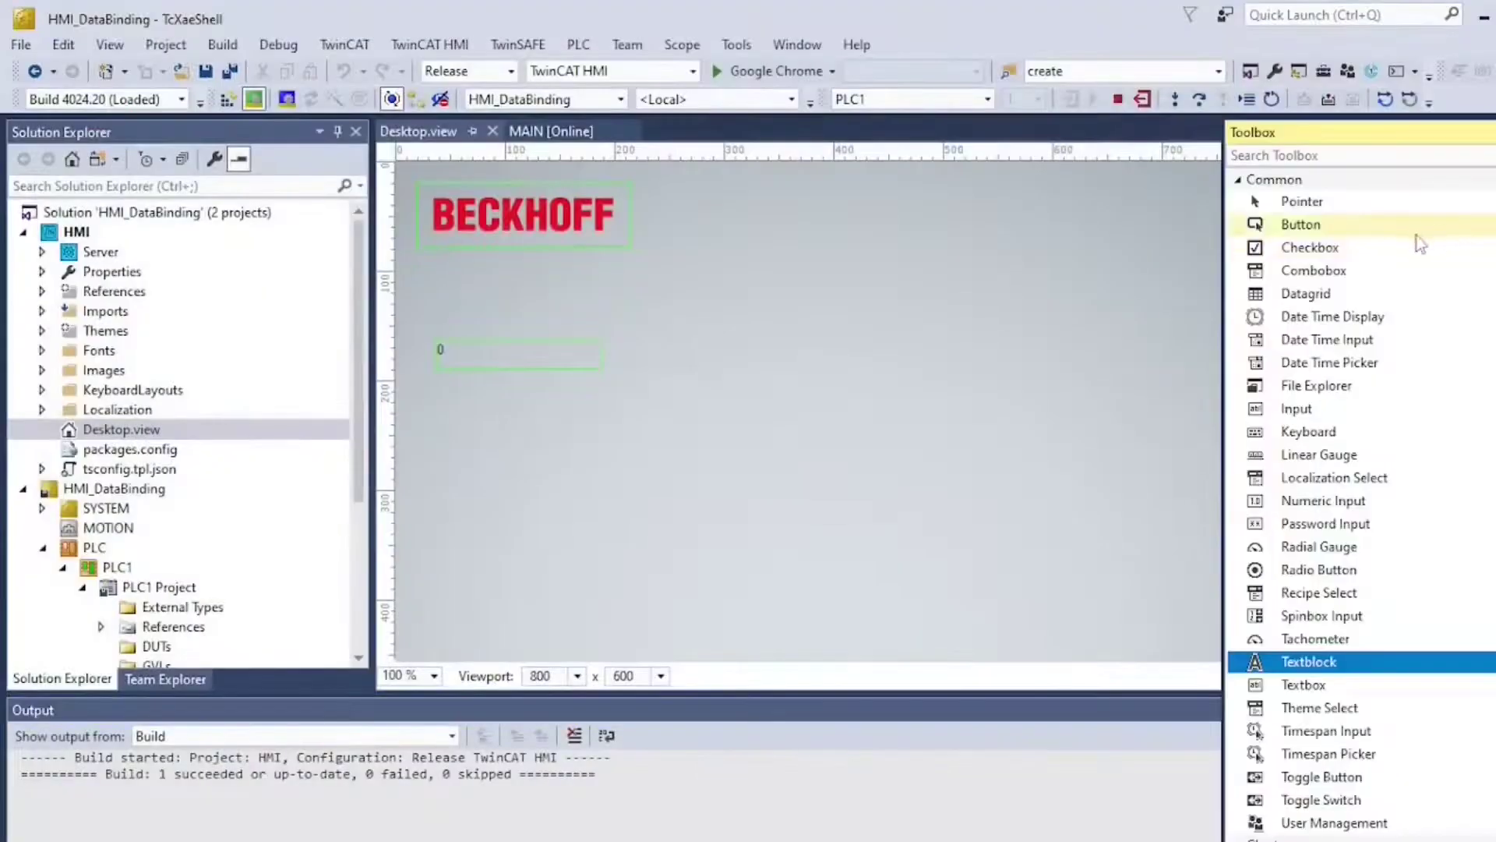
- Place a Button below the textblock, about 57 px from the left and 222 px from the top of the view
click(1347, 226)
drag(1337, 232, 545, 415)
drag(450, 413, 535, 441)
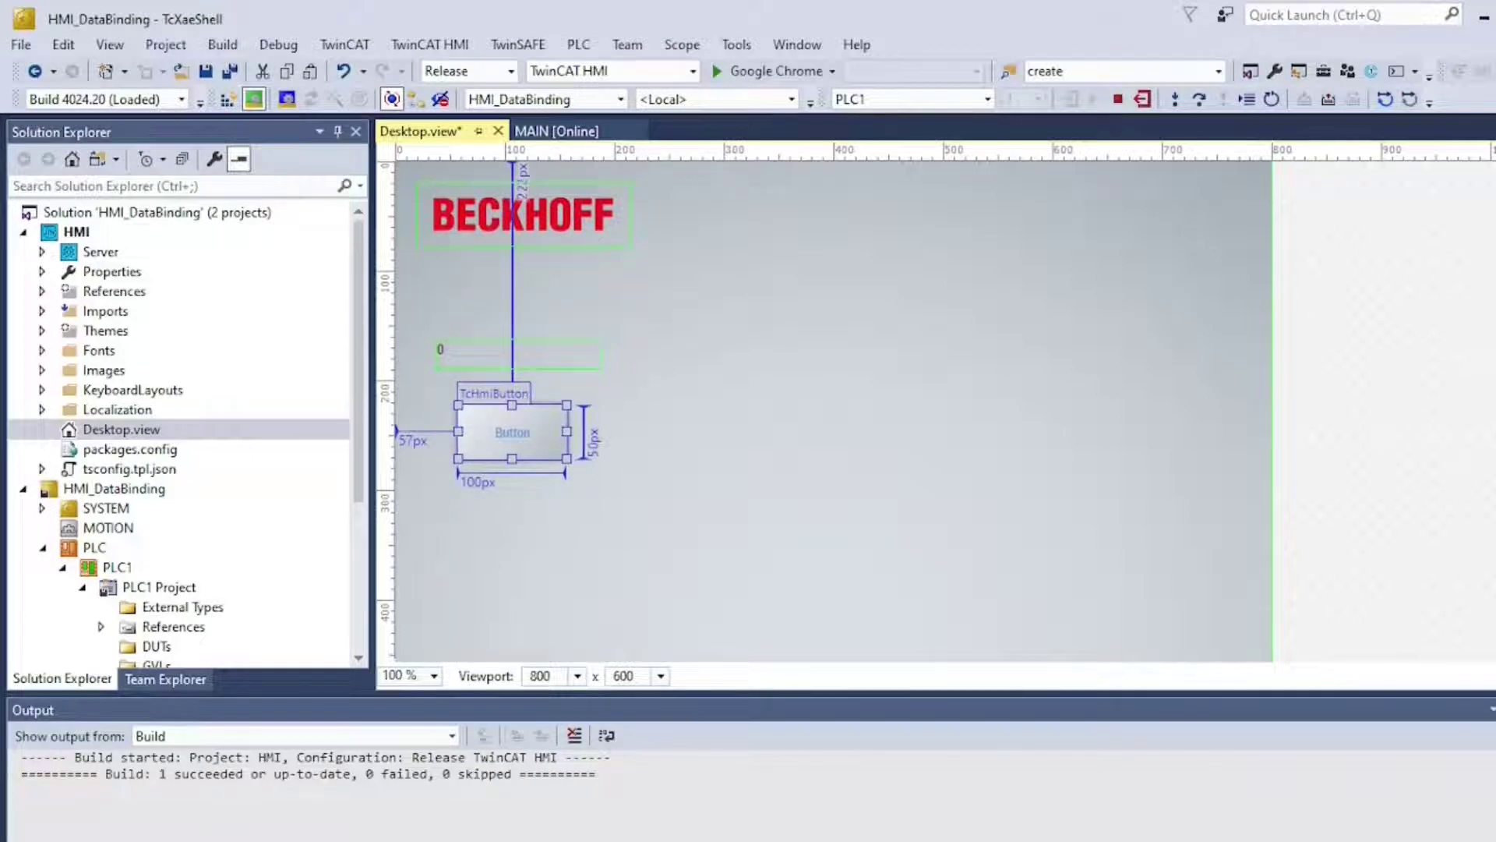
- Set the new button's text to "Start Counter"
key(F4)
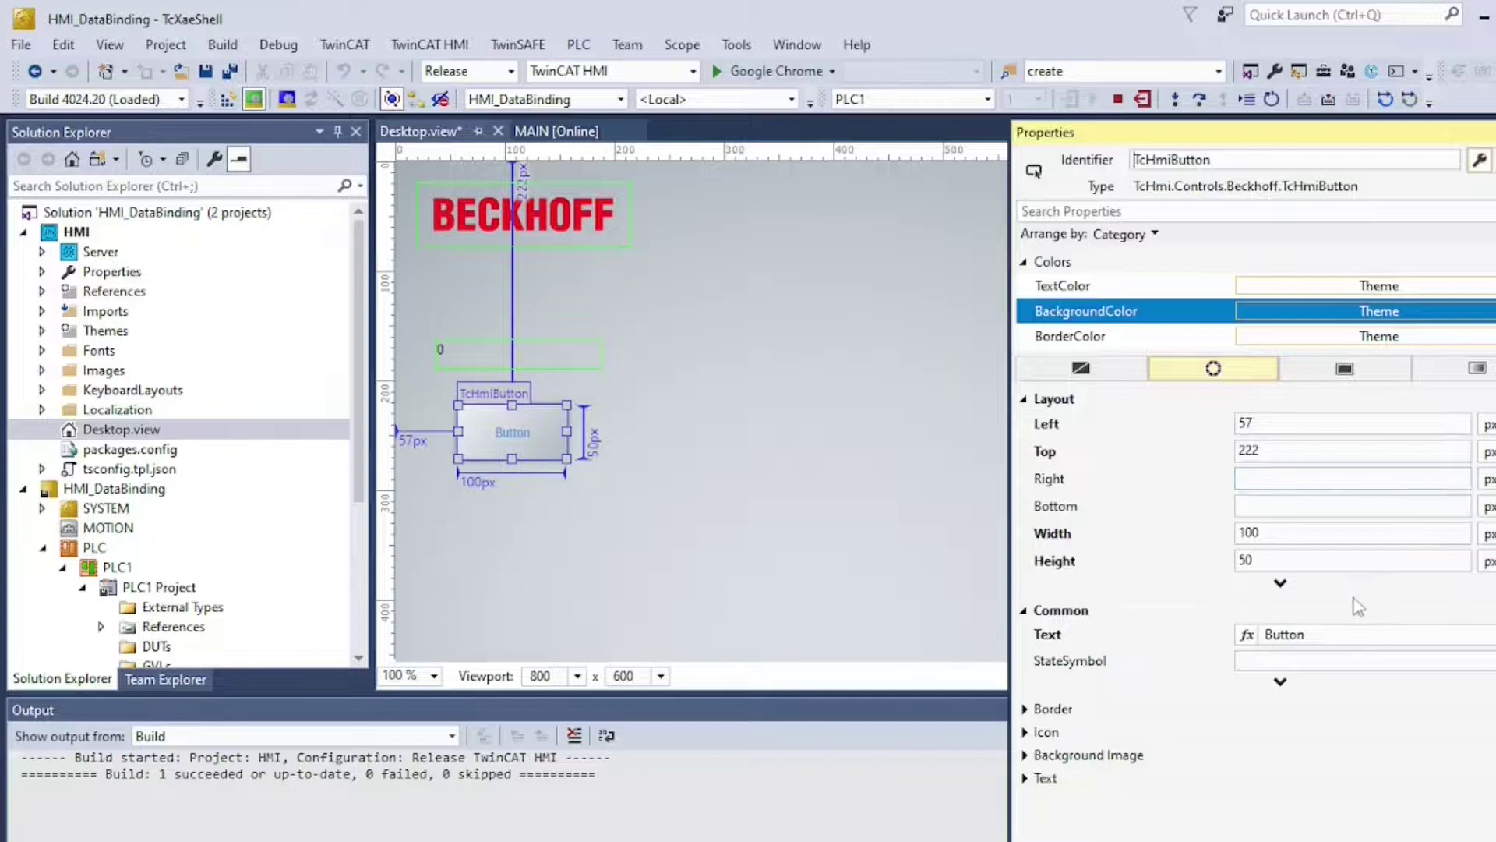
drag(1325, 632, 1200, 634)
text(Start)
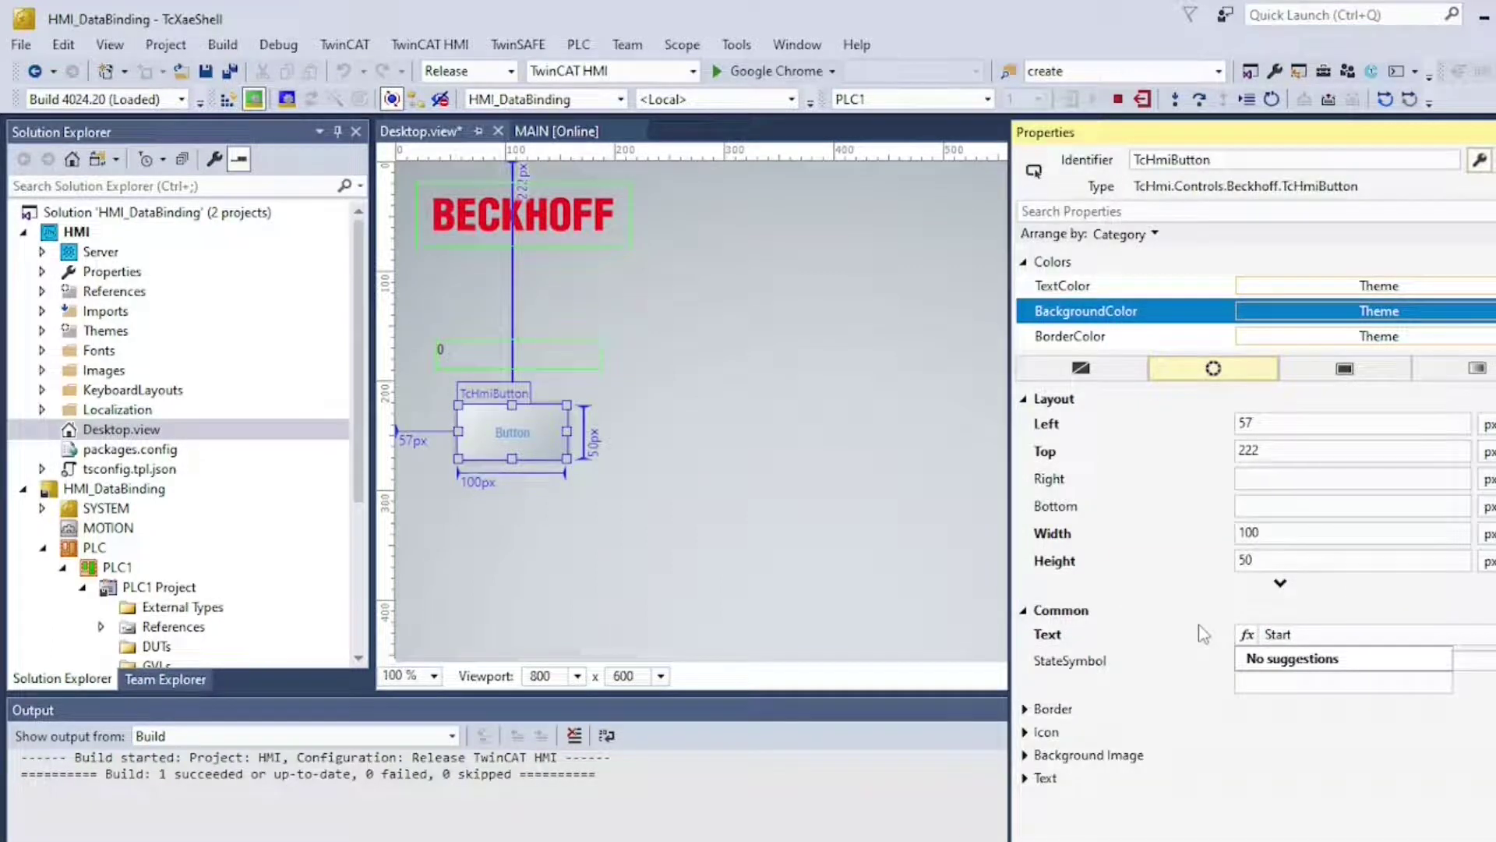
text( Counter)
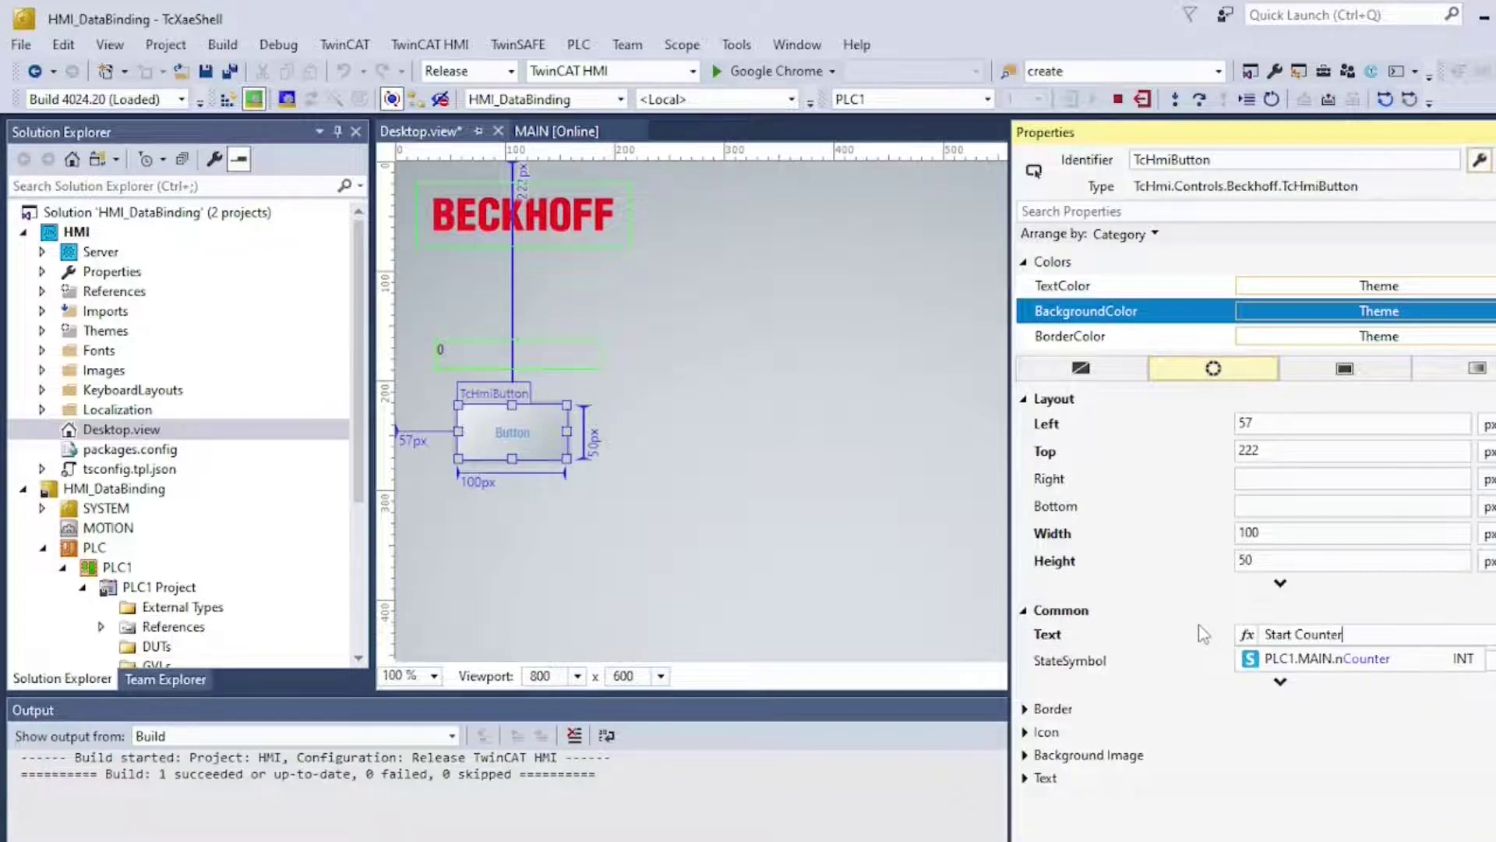
key(Return)
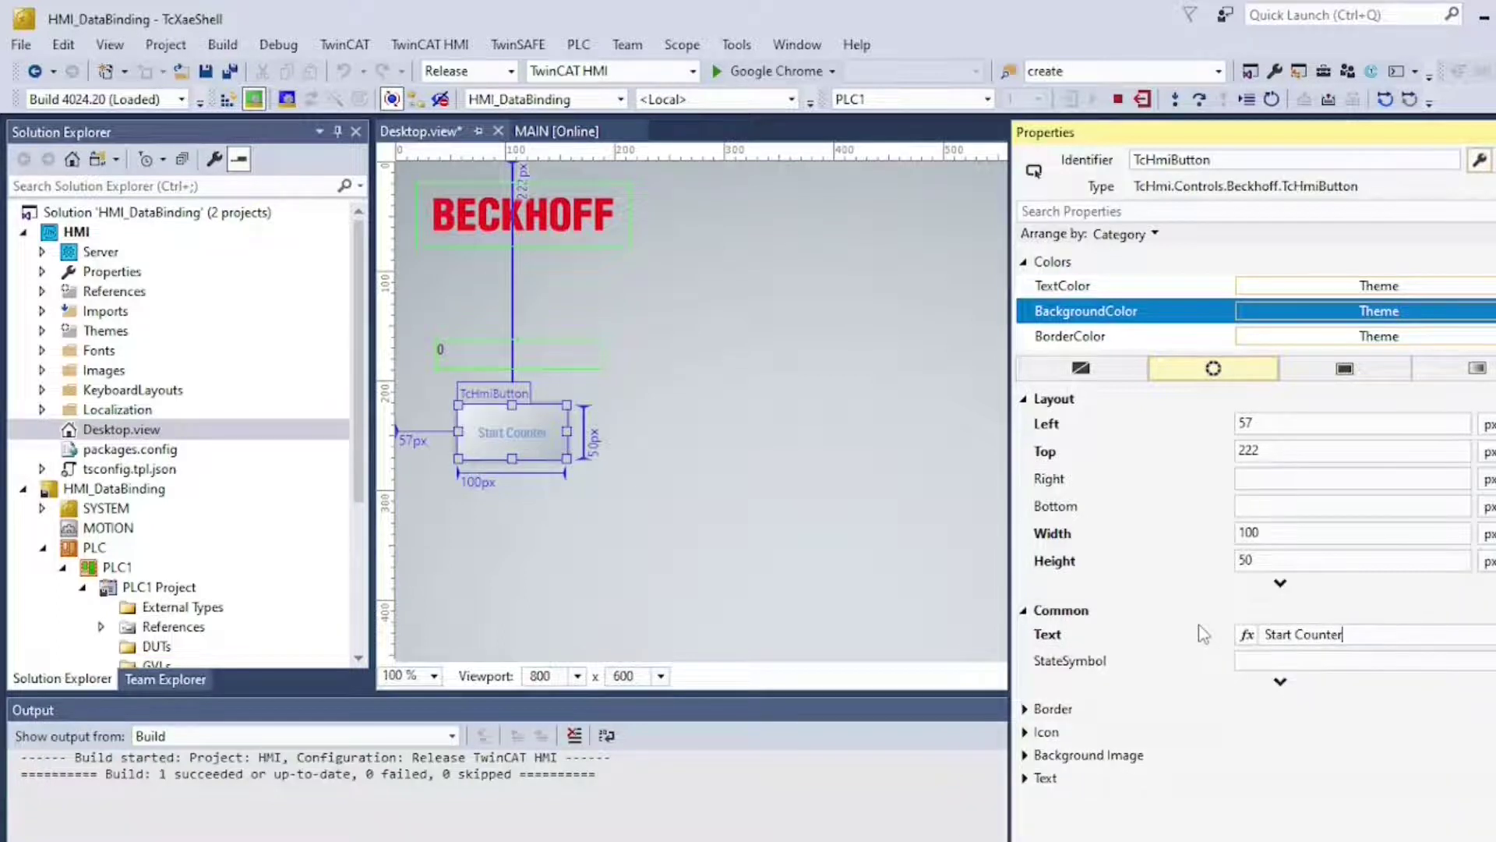
click(911, 389)
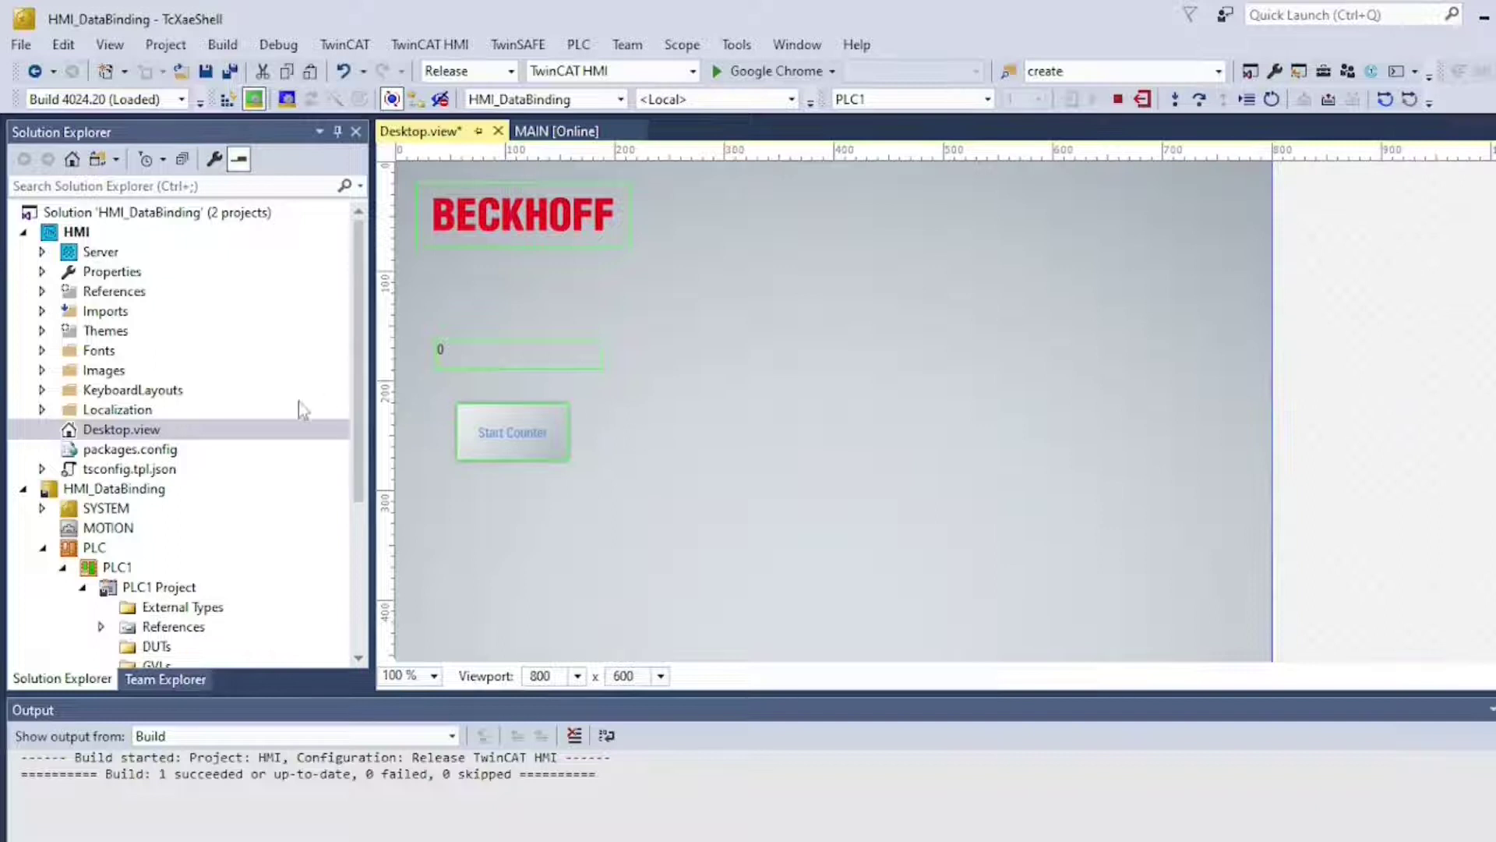
- Open the MAIN program of the PLC1 project and log out of the PLC
scroll(167, 468, down, 1)
scroll(179, 545, up, 1)
scroll(195, 604, down, 3)
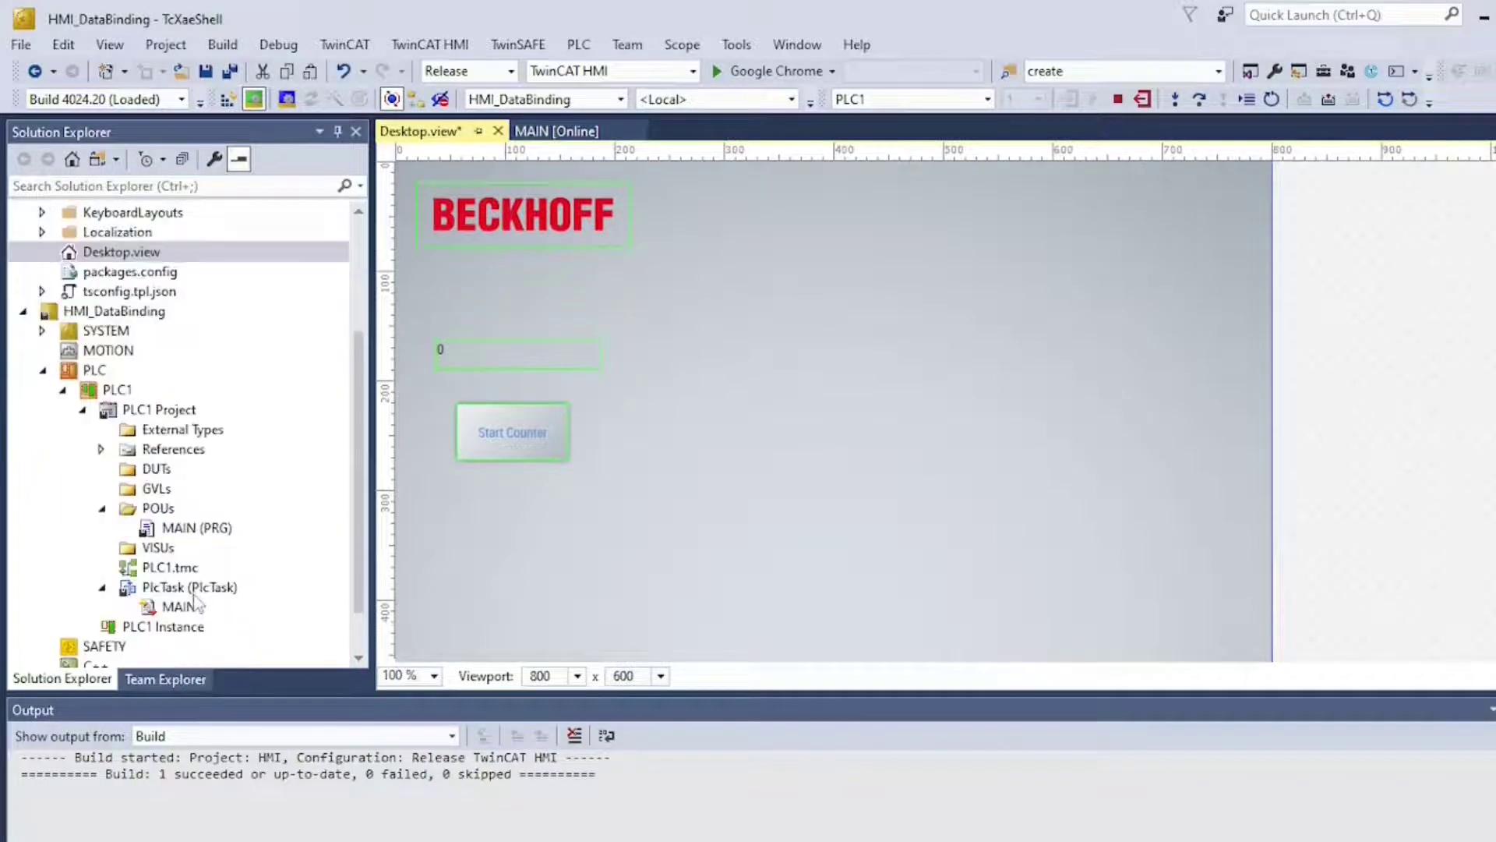
double_click(195, 528)
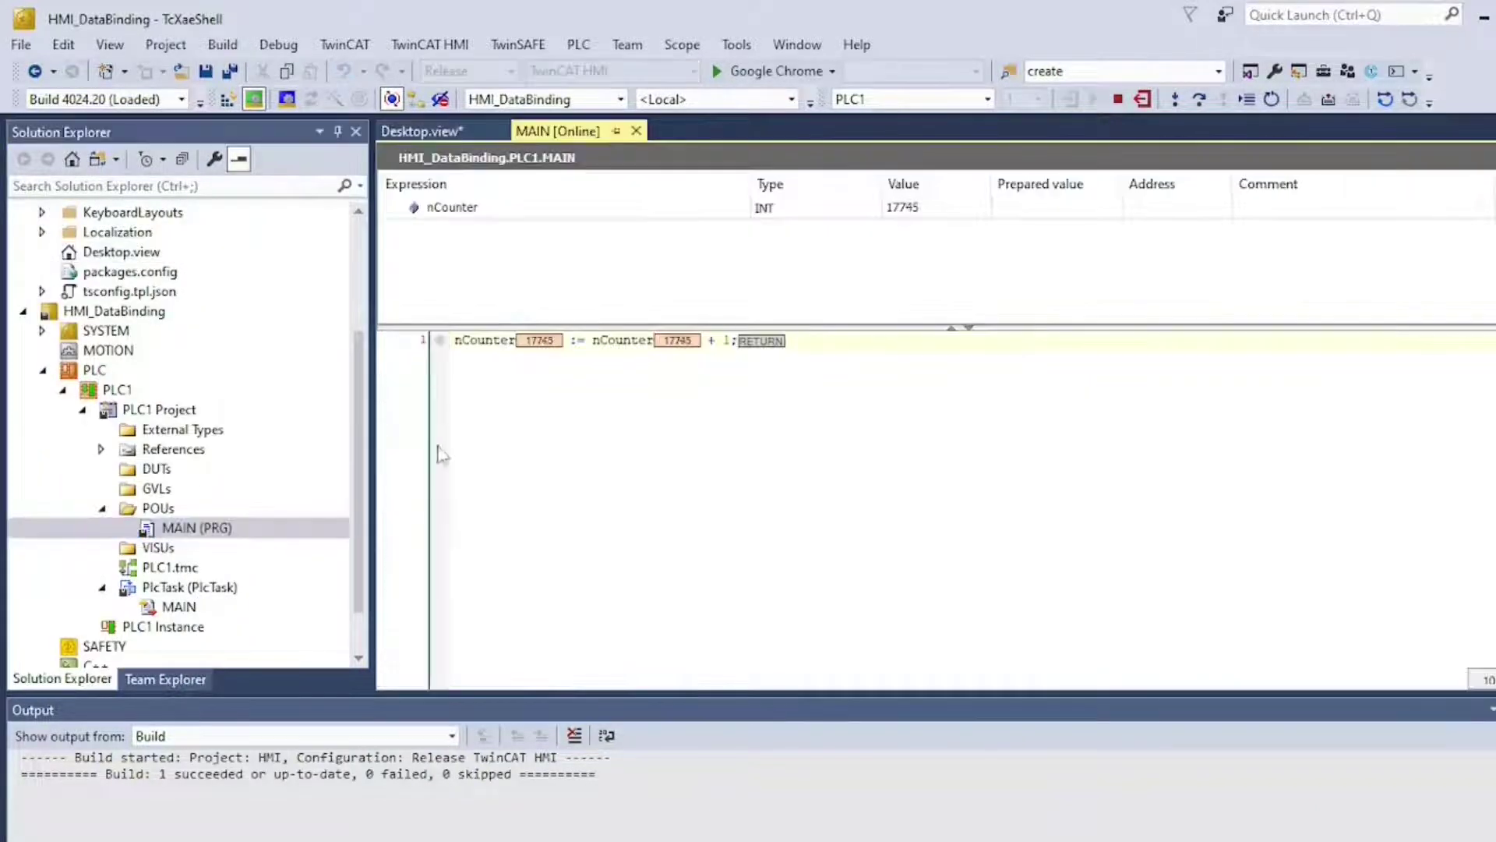
click(1143, 99)
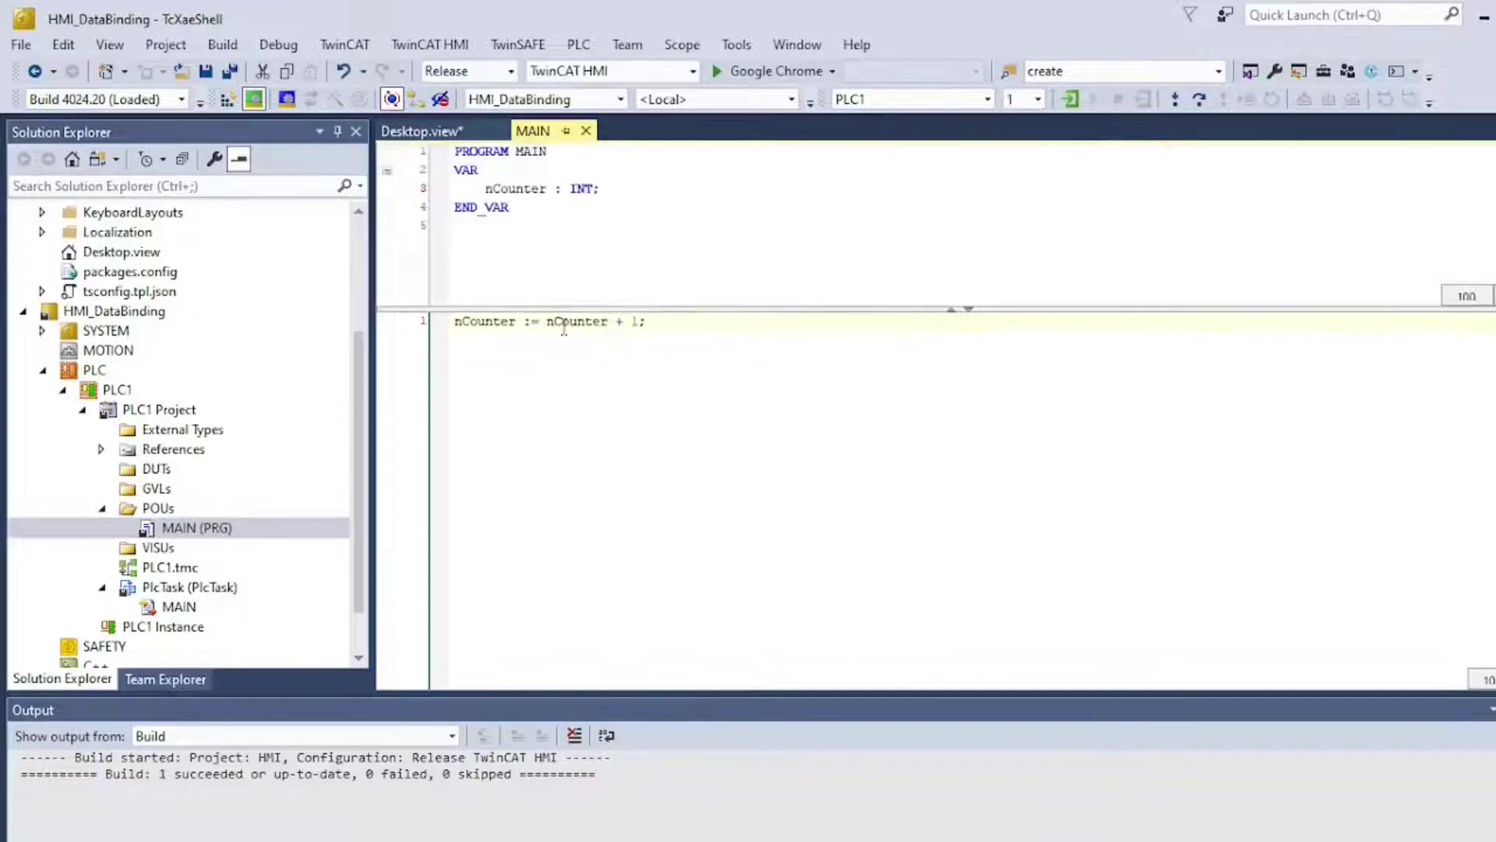
- Declare the variable bStartCounter : BOOL; above nCounter in the MAIN program
click(577, 171)
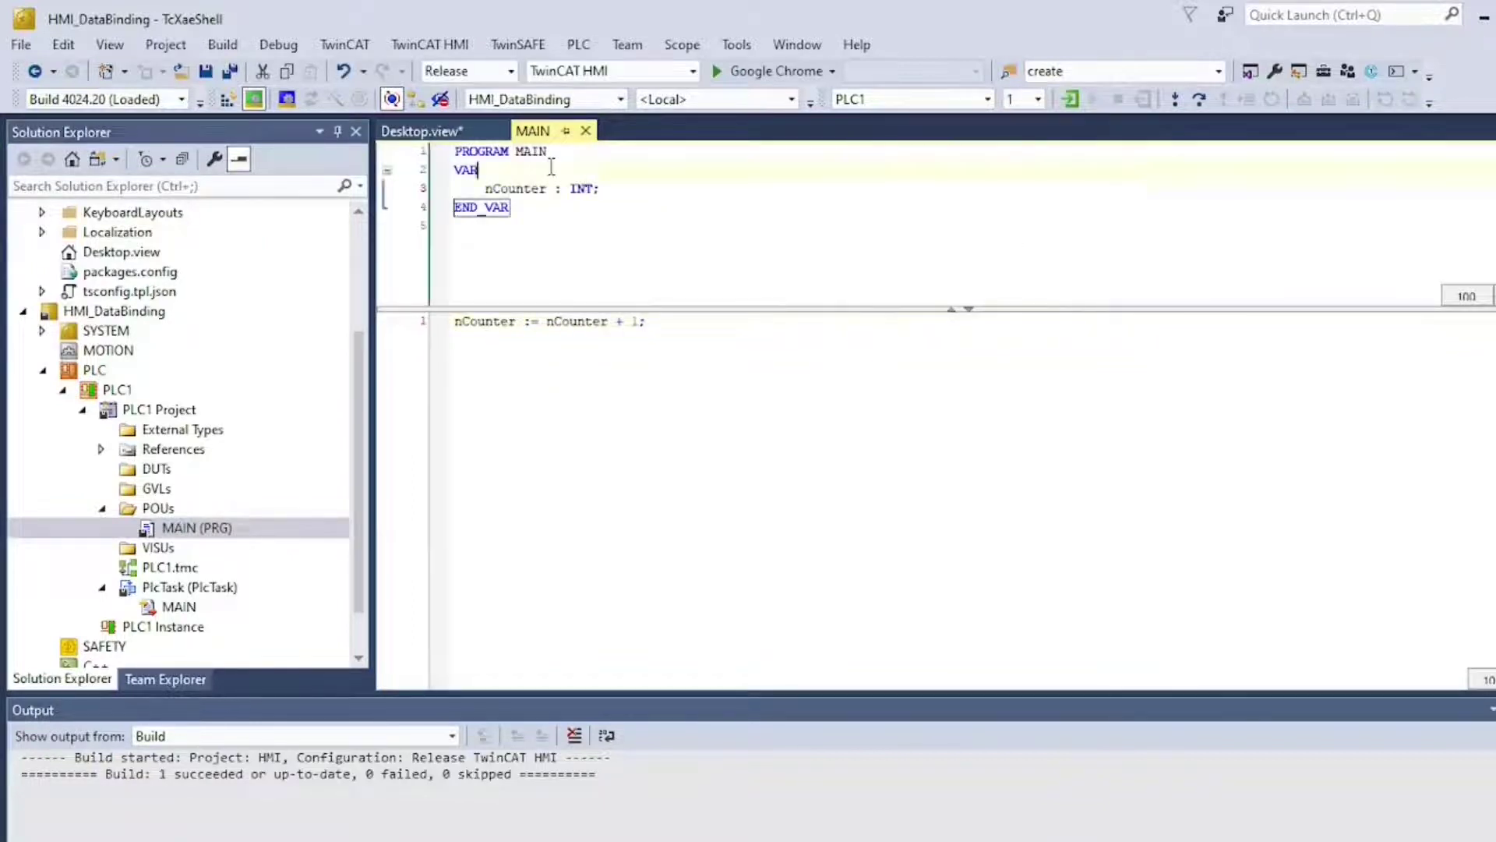
key(Return)
text(bStartCounter : BOOL;)
- Add an IF bStartCounter THEN block with an ELSE branch above the nCounter increment line in MAIN
click(458, 323)
key(Return)
key(Return)
text(if bStartCounter then)
key(Return)
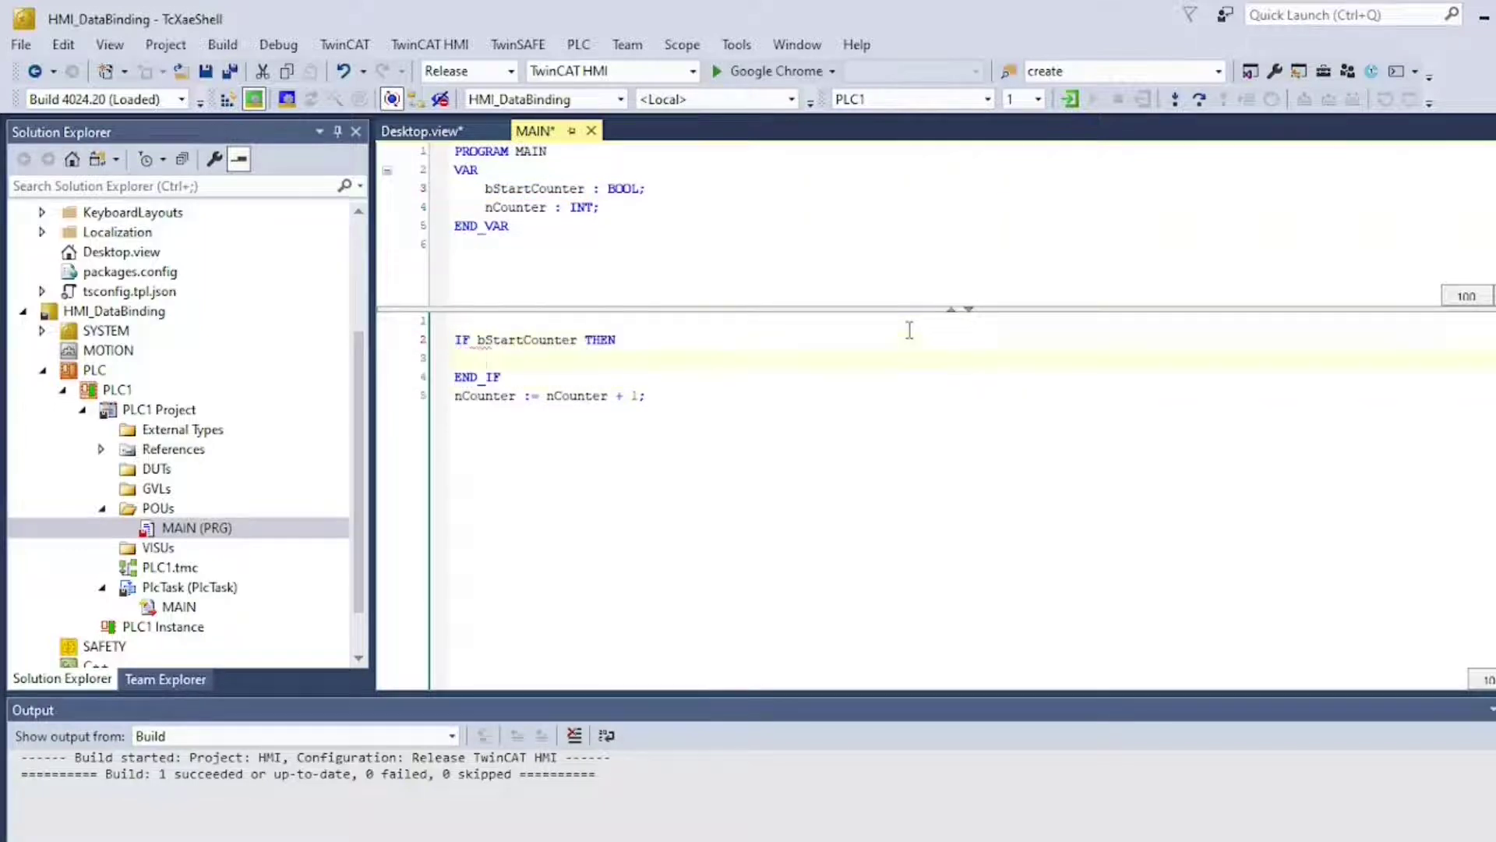
text(else)
key(Return)
- Move the nCounter increment line into the IF branch and add nCounter := 0; to the ELSE branch
drag(691, 413, 414, 413)
key(ctrl+x)
click(632, 341)
key(Return)
key(ctrl+v)
click(519, 390)
text(nCounter := 0)
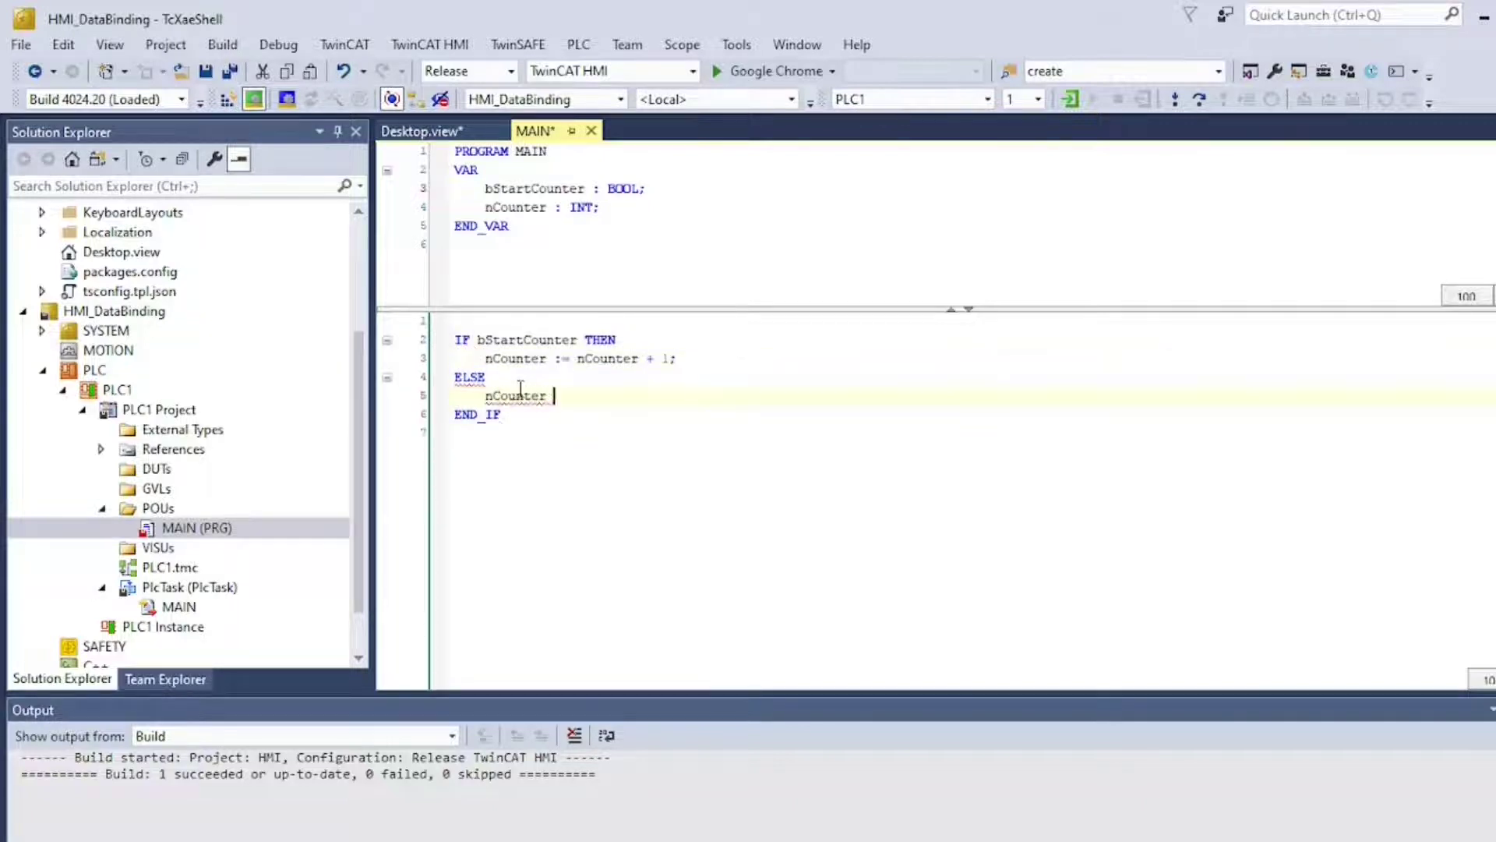
- Build the solution with the changed MAIN program
click(234, 44)
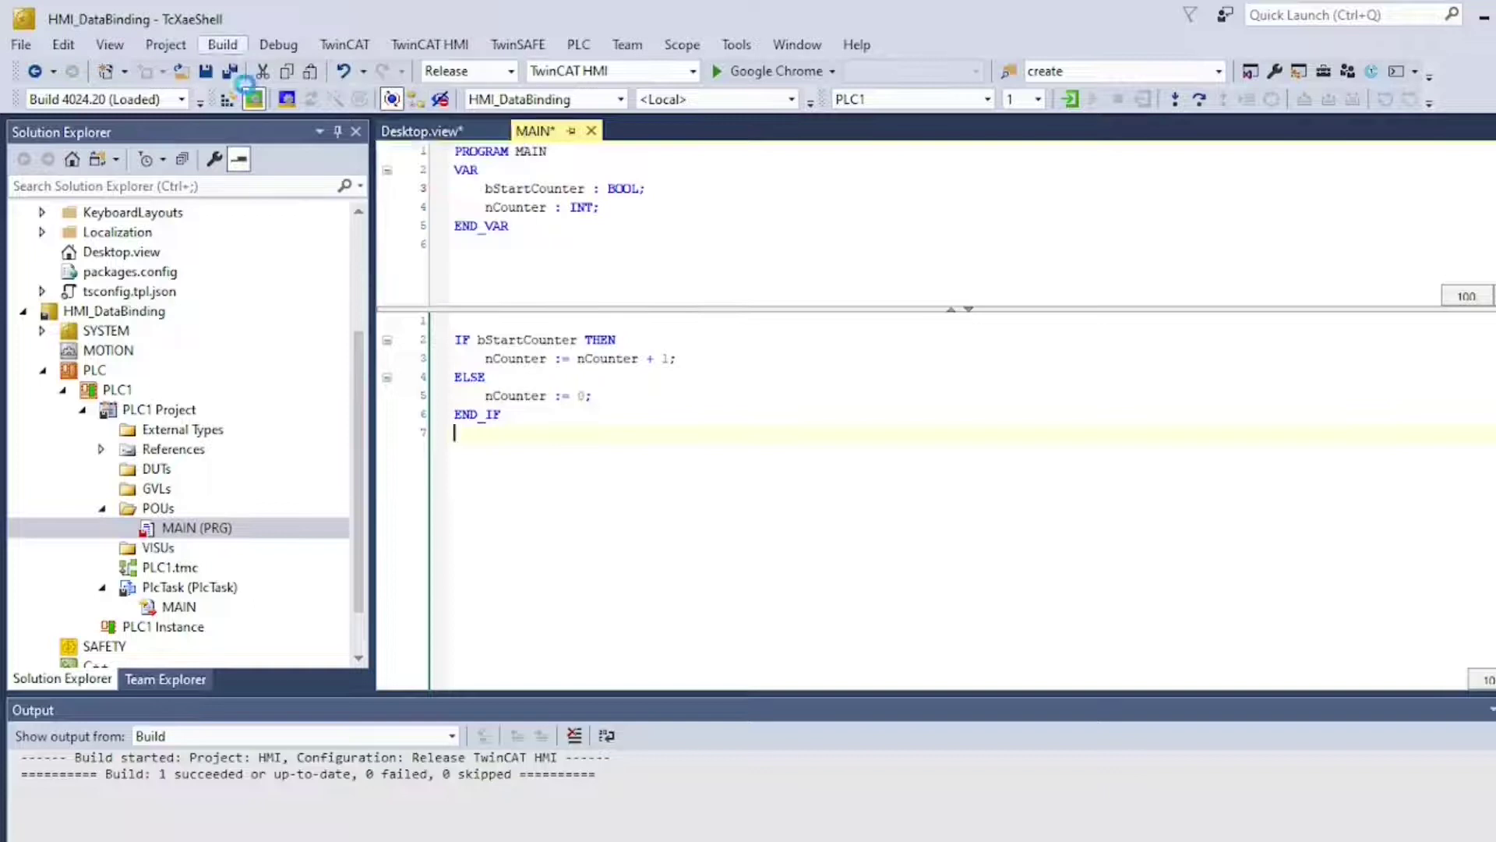
click(257, 94)
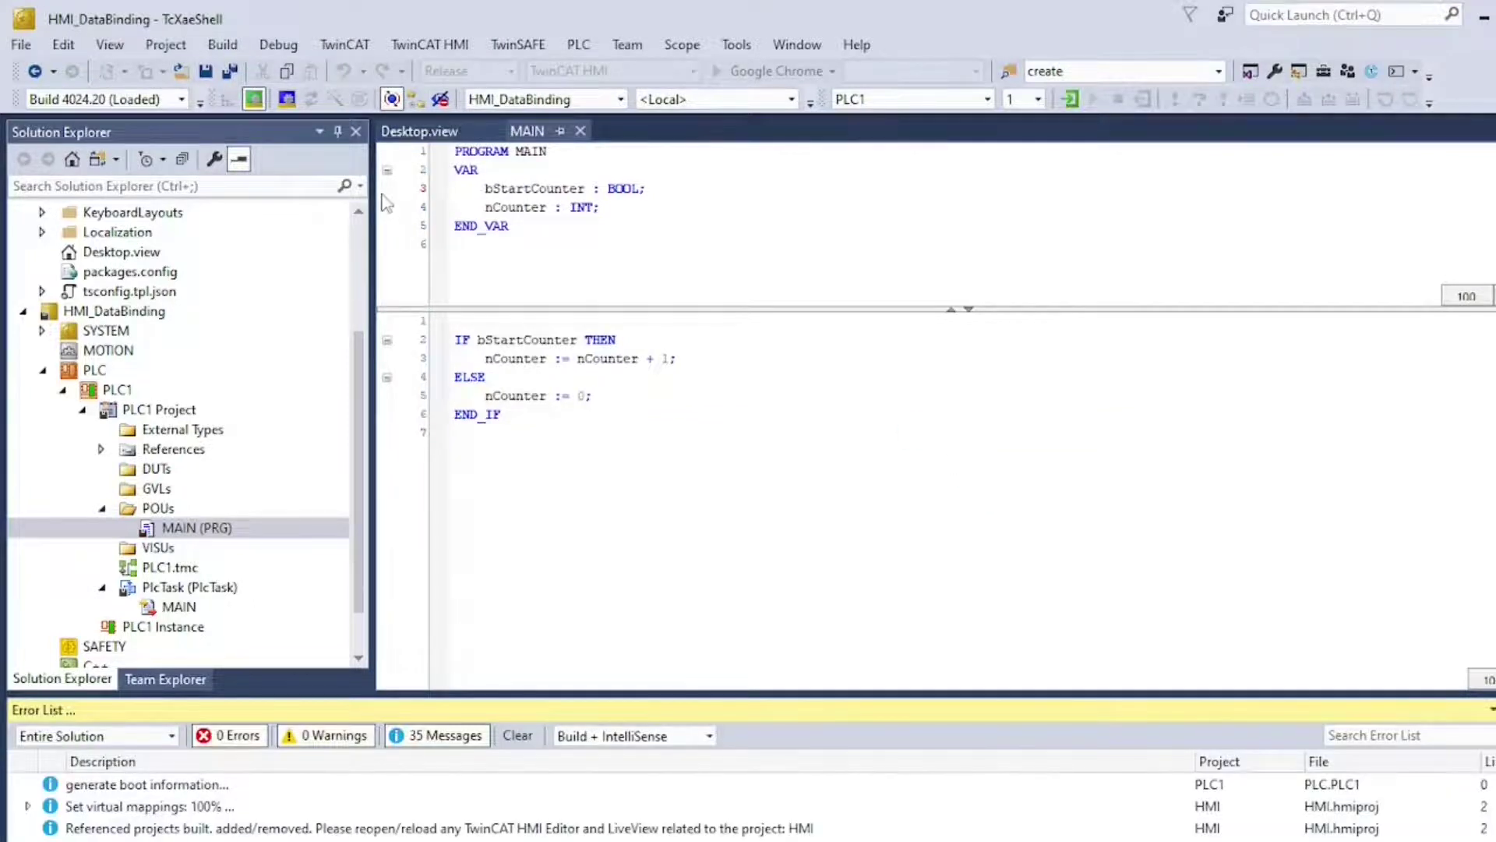
click(227, 101)
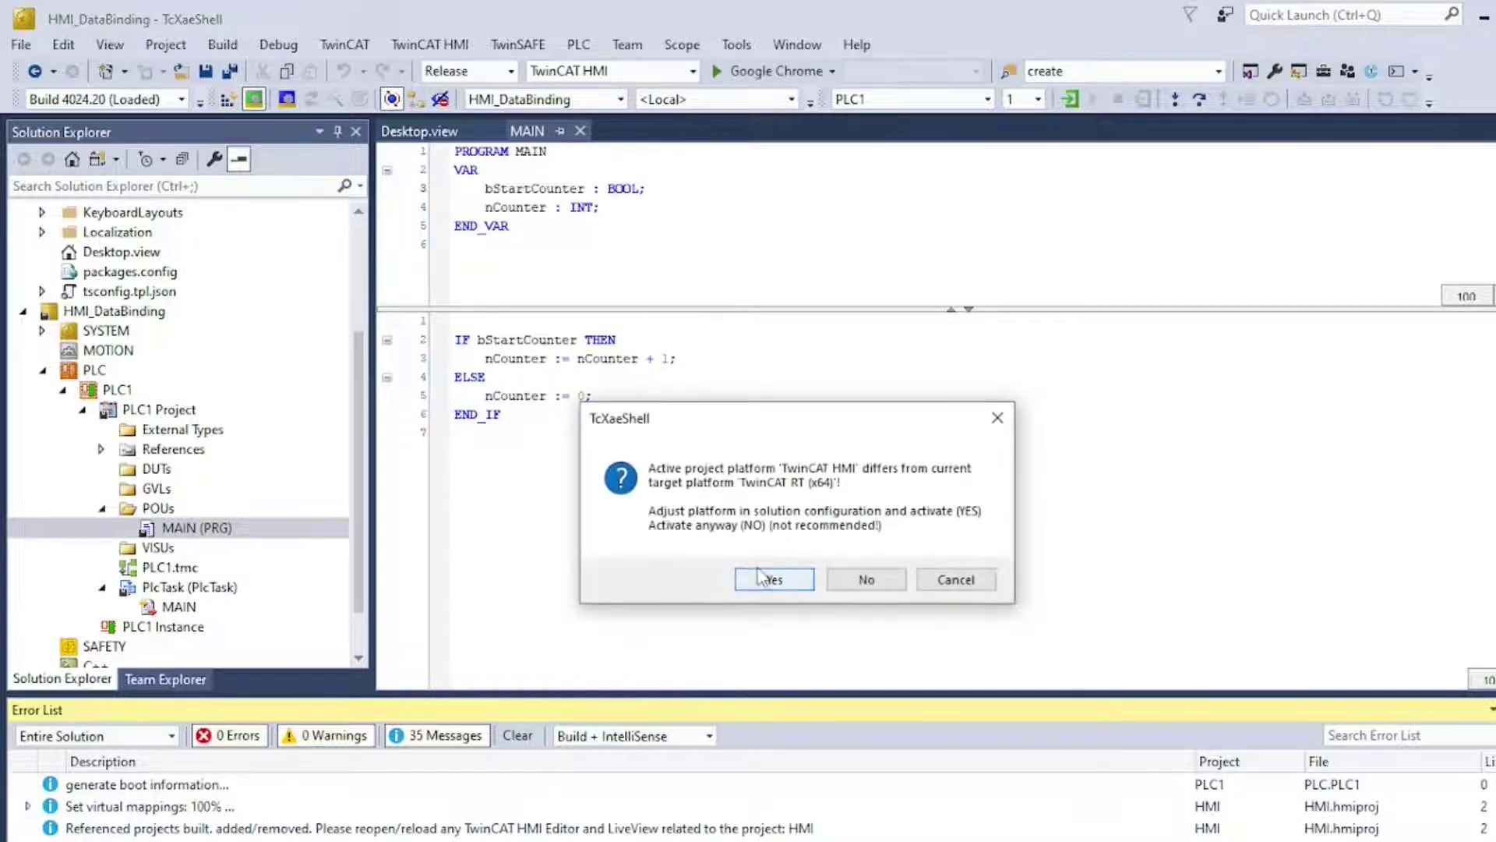
click(866, 581)
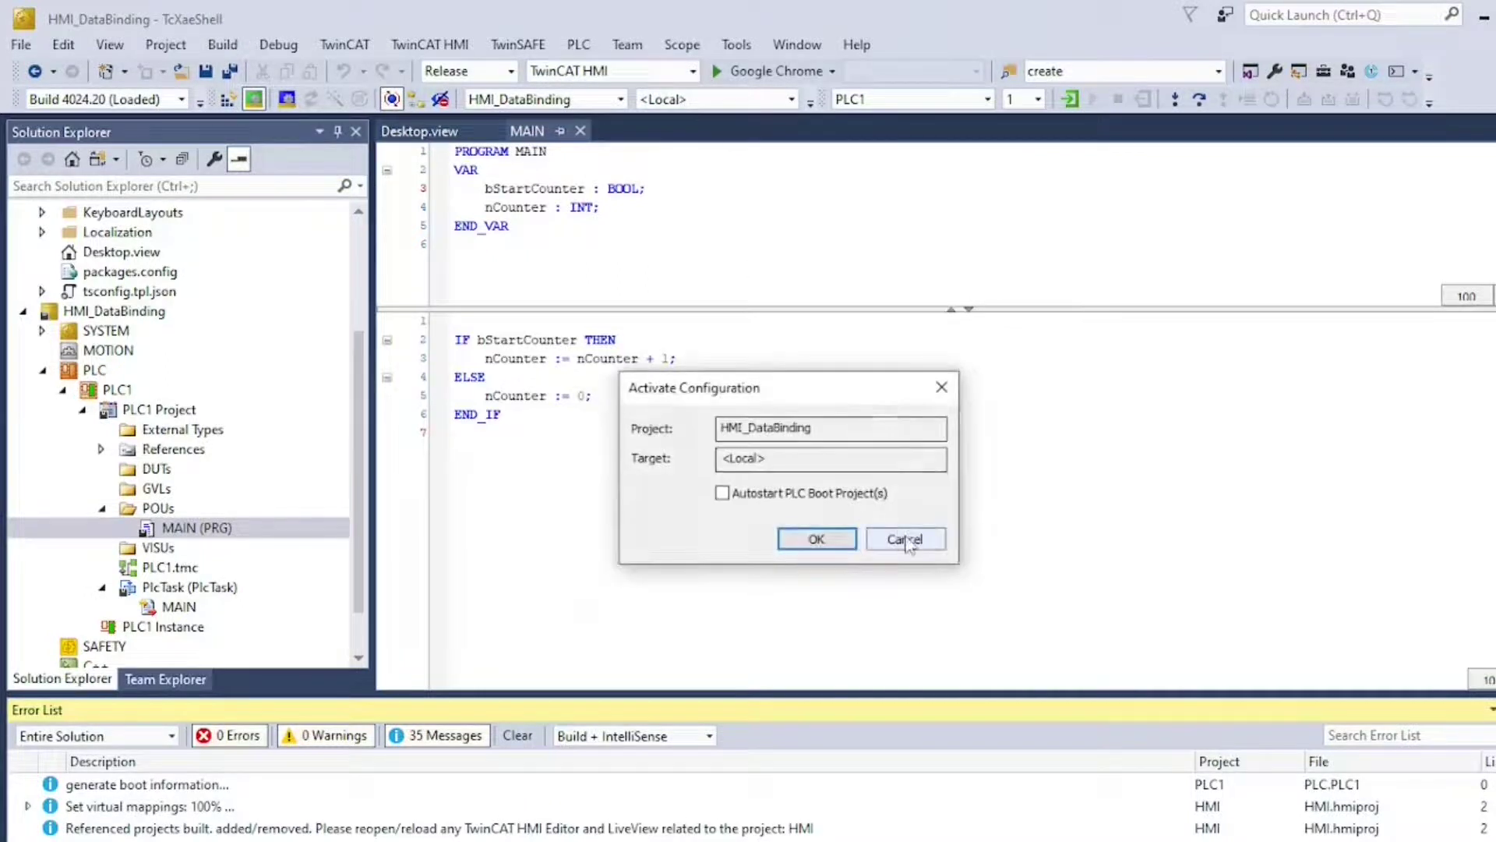
click(908, 537)
- Using the TwinCAT RT (x64) solution platform, activate the configuration on the local target and log in to PLC1
click(691, 73)
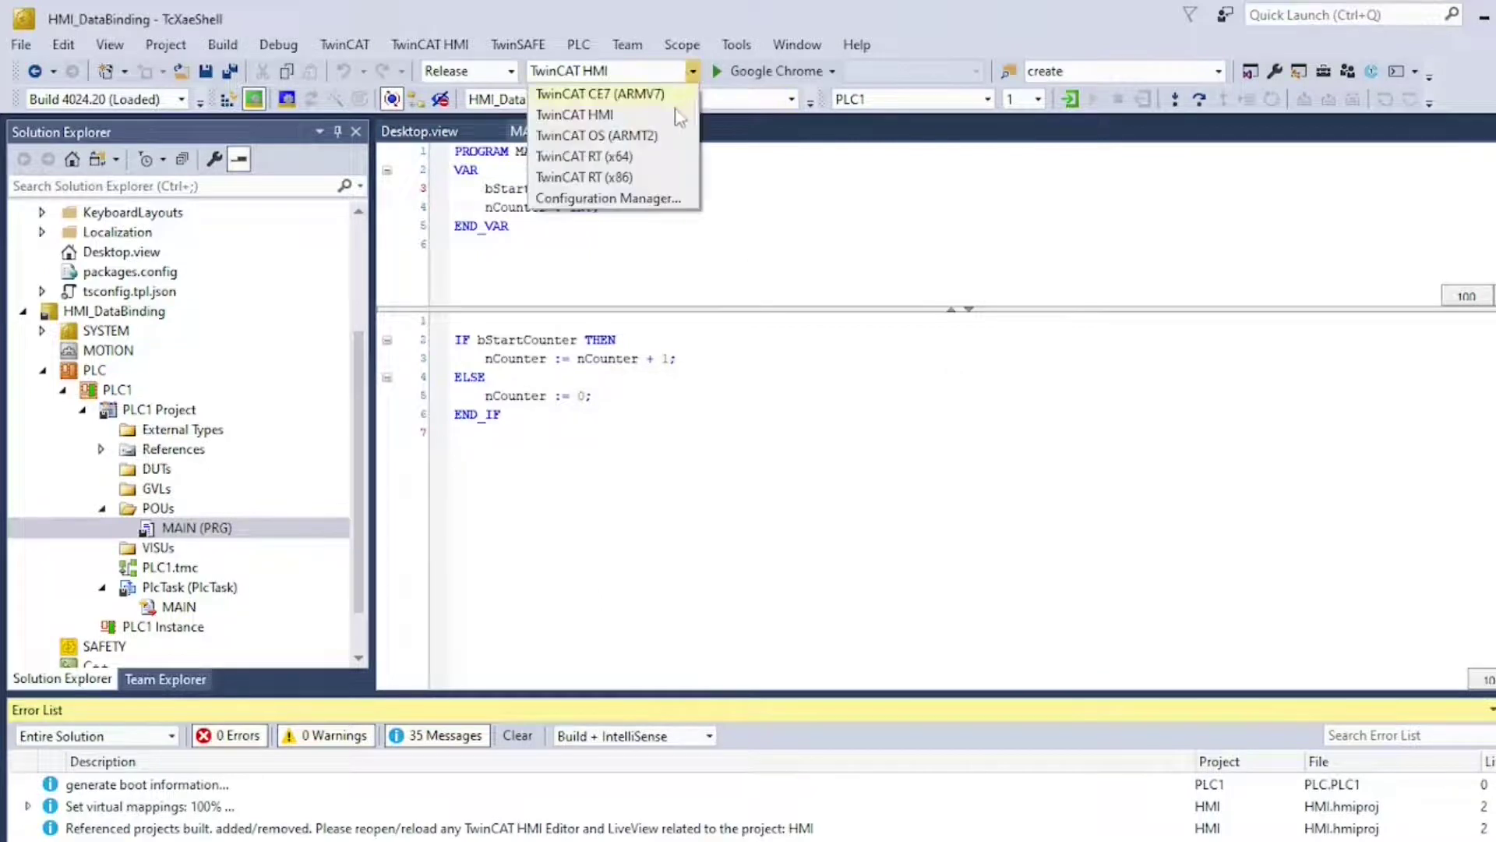
click(641, 156)
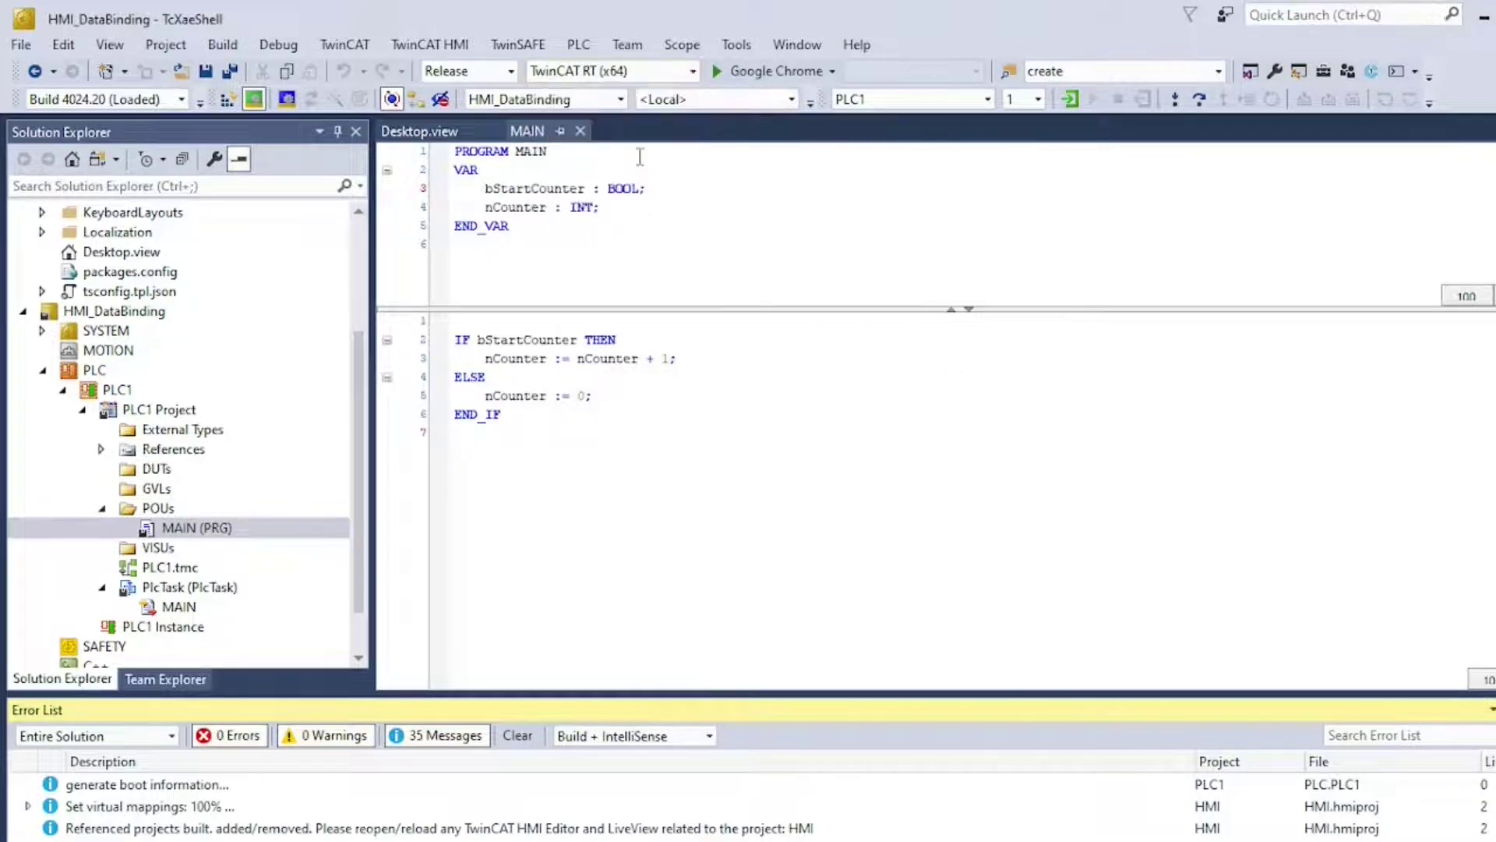
click(227, 99)
click(816, 538)
click(815, 553)
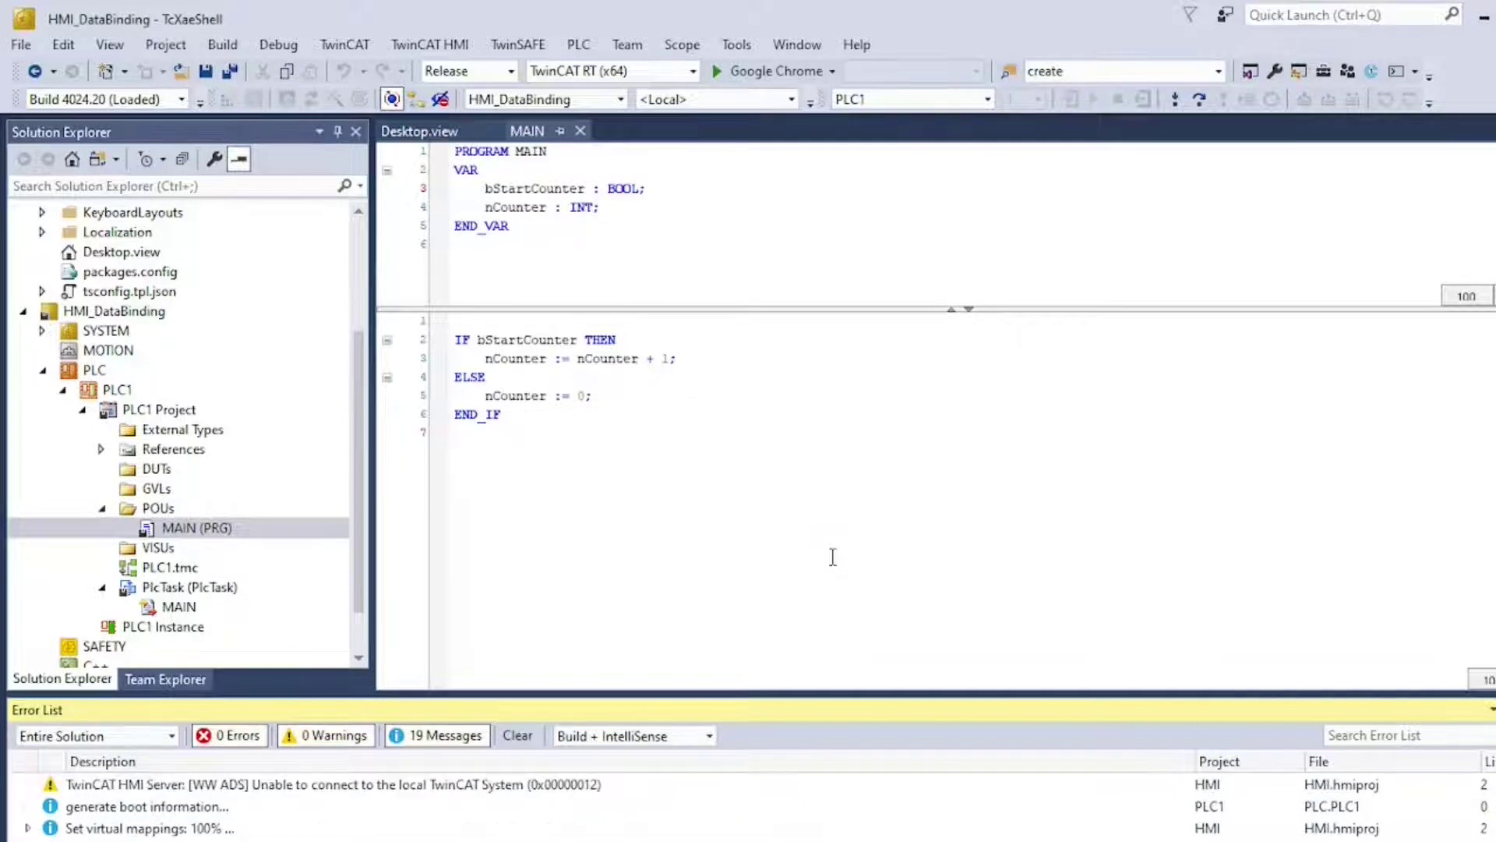
click(1070, 99)
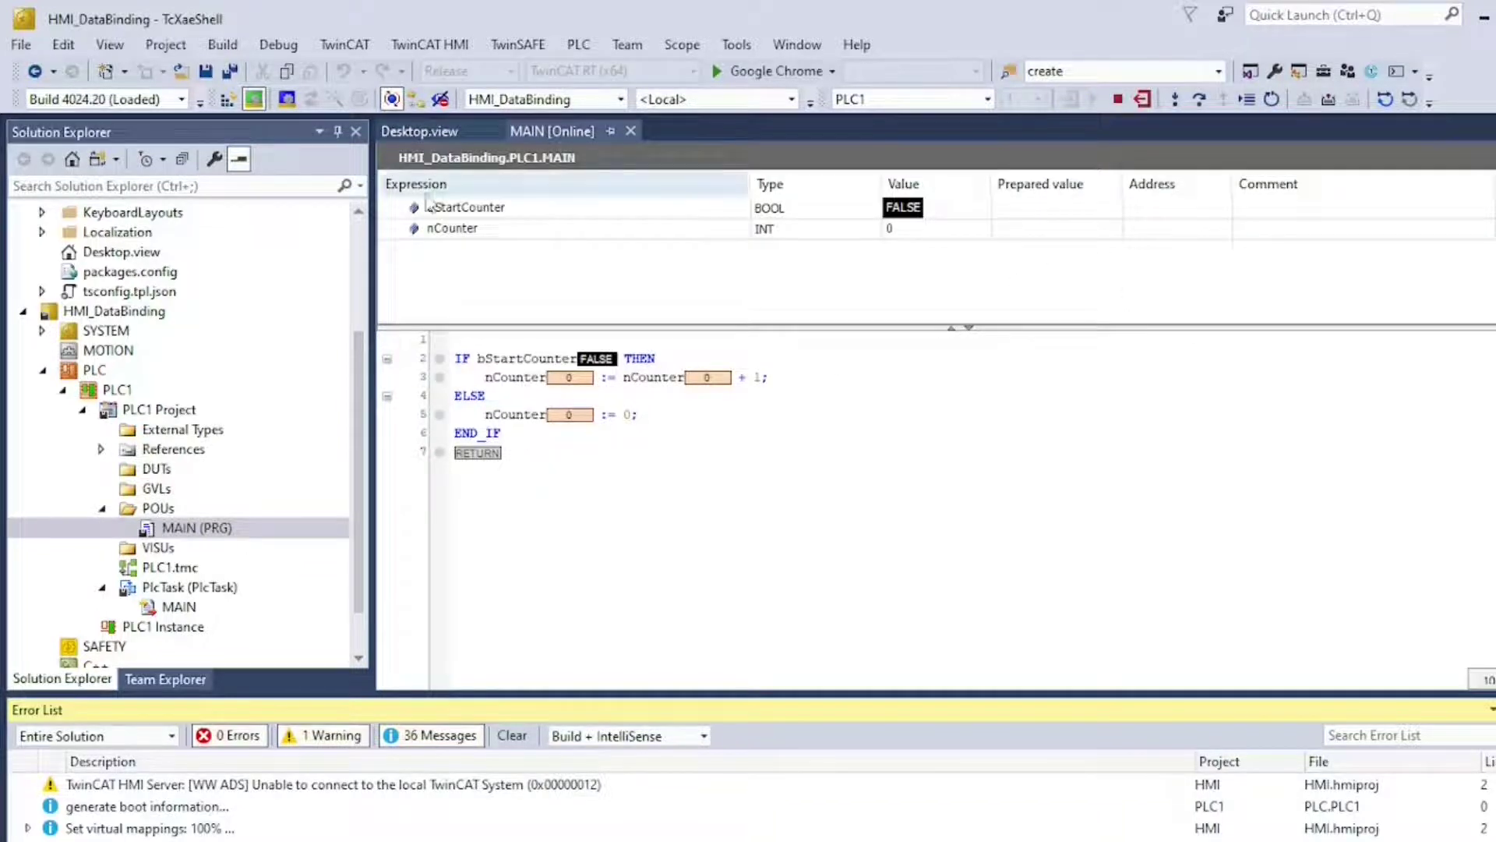
- In Desktop.view, add a WriteToSymbol action to the onPressed event of the Start Counter button
click(102, 252)
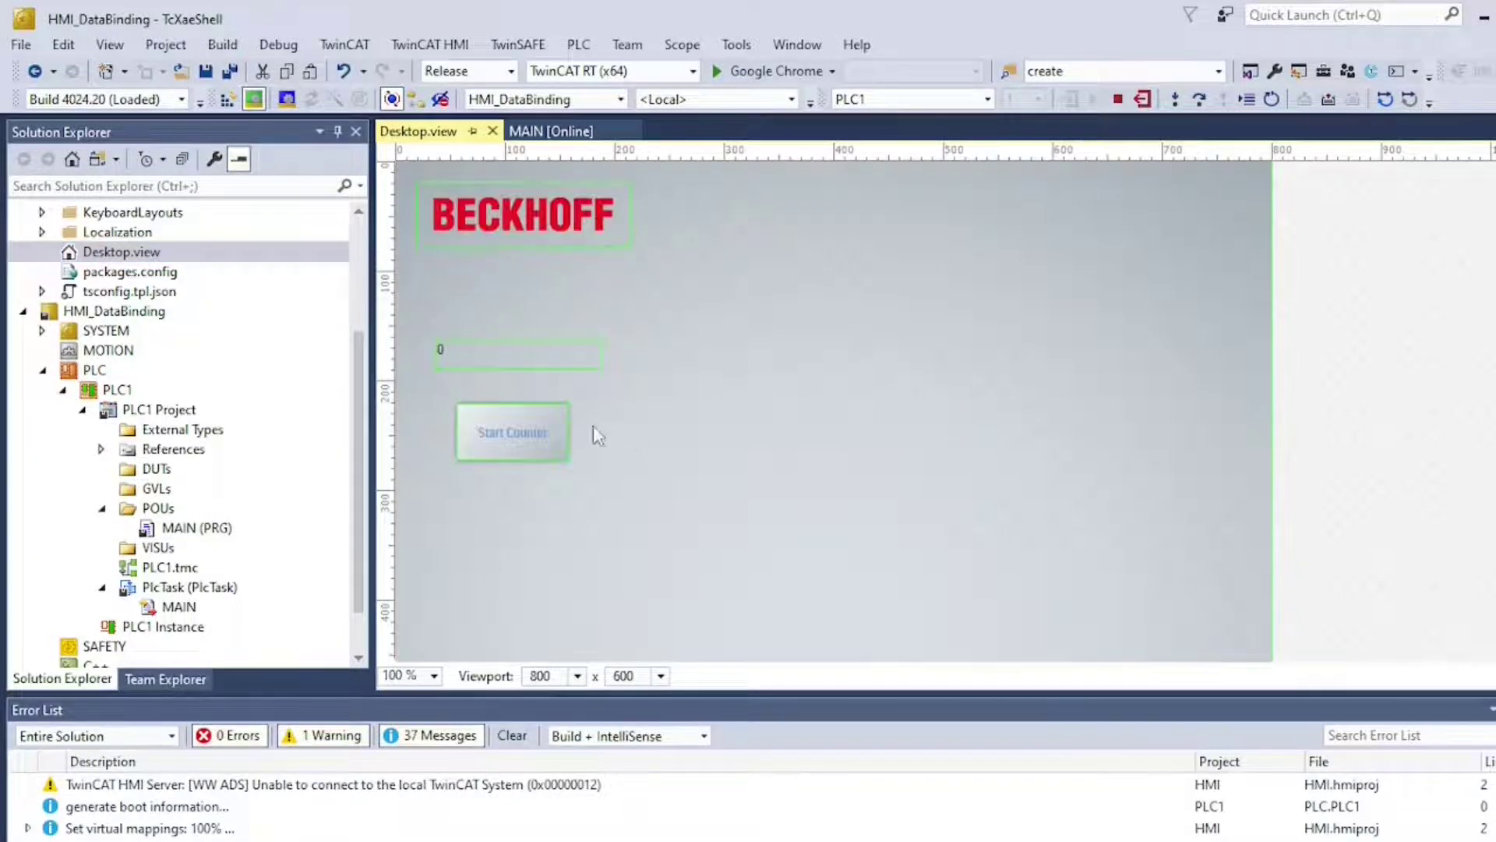
click(548, 433)
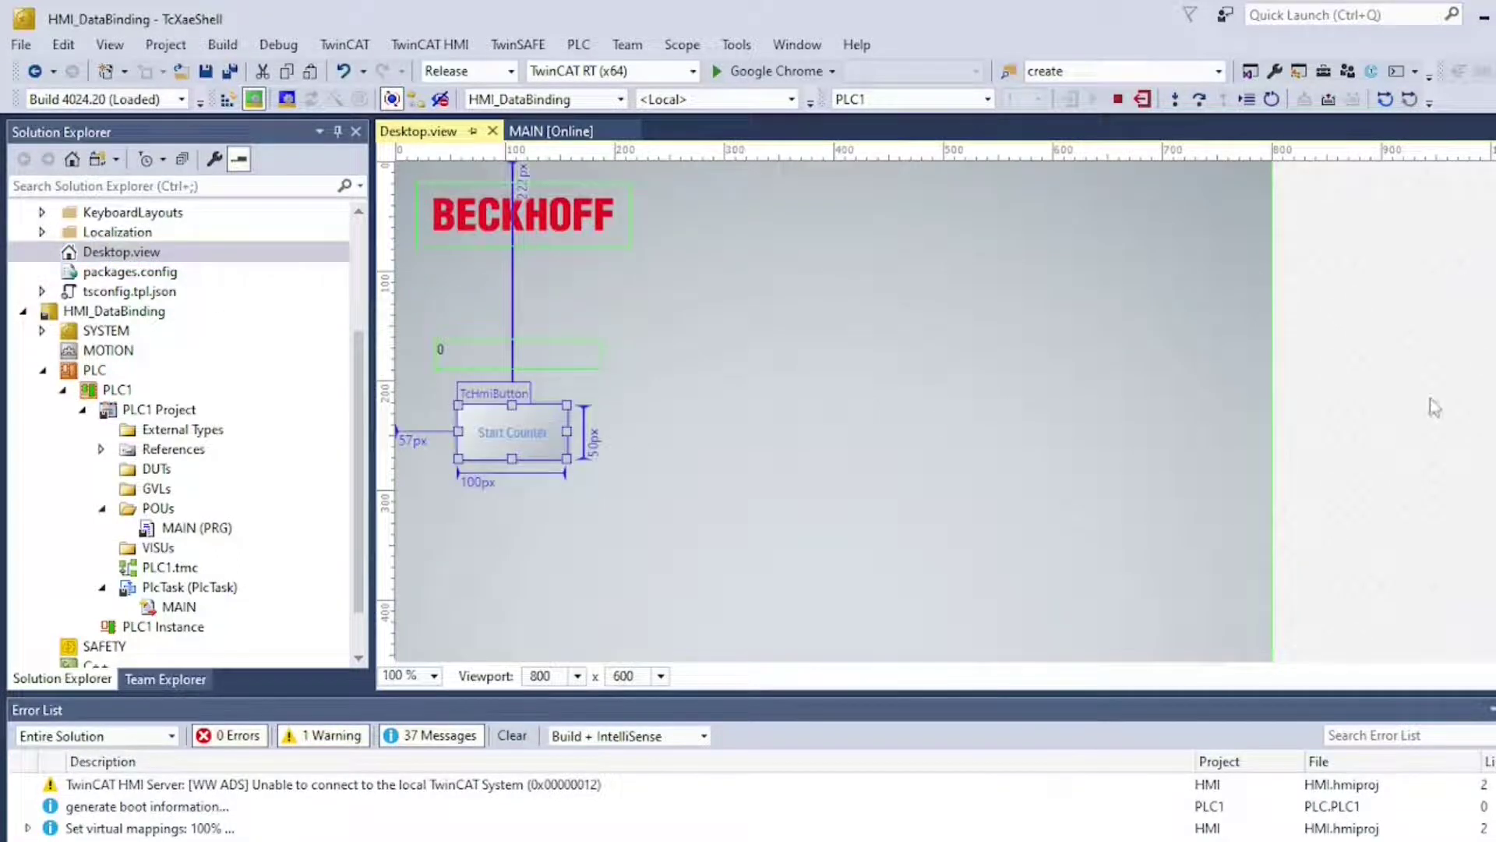
key(F4)
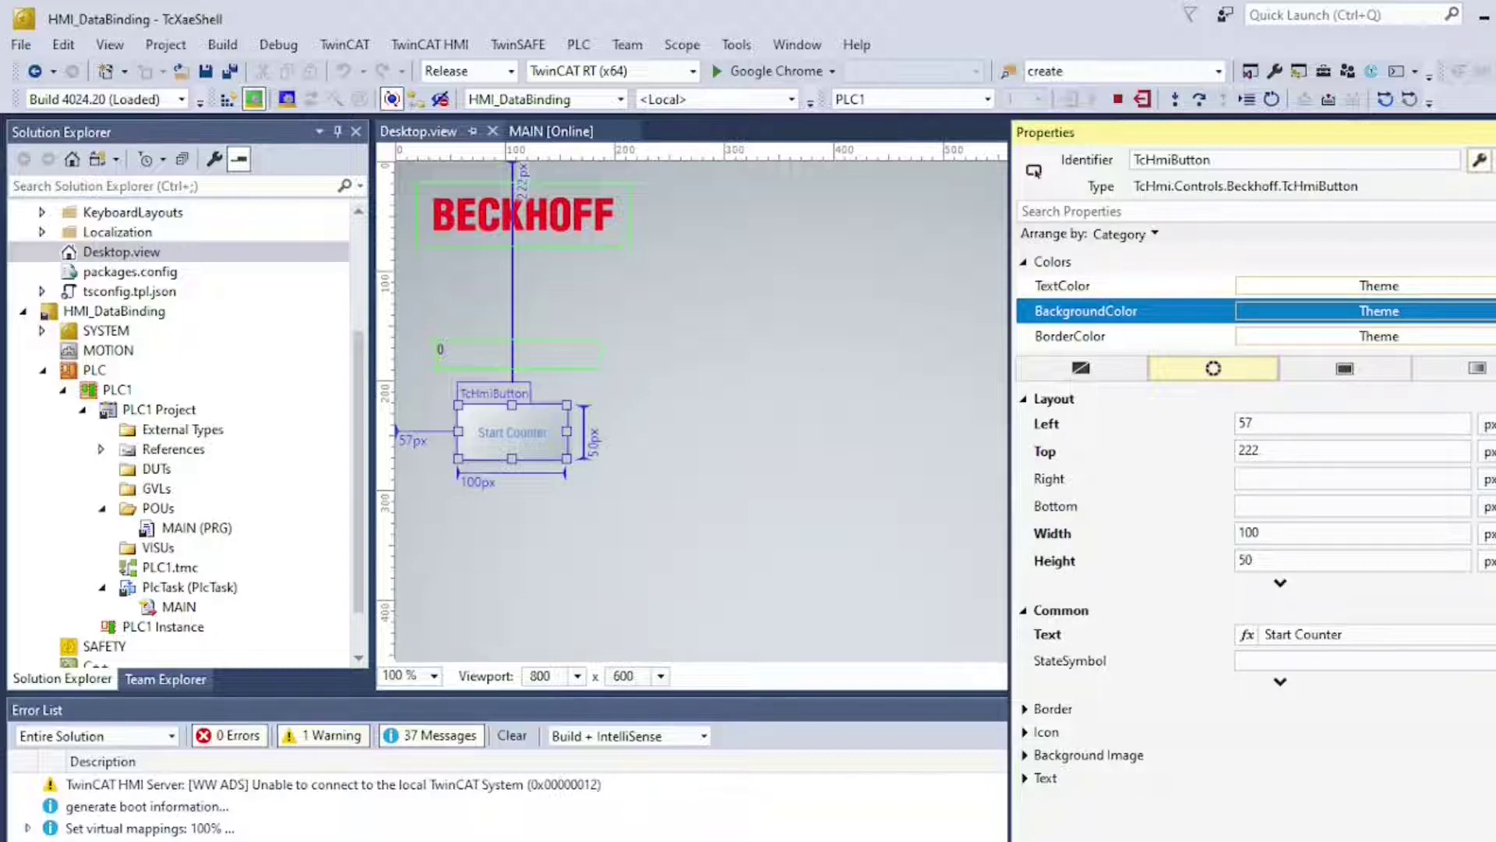
click(1492, 160)
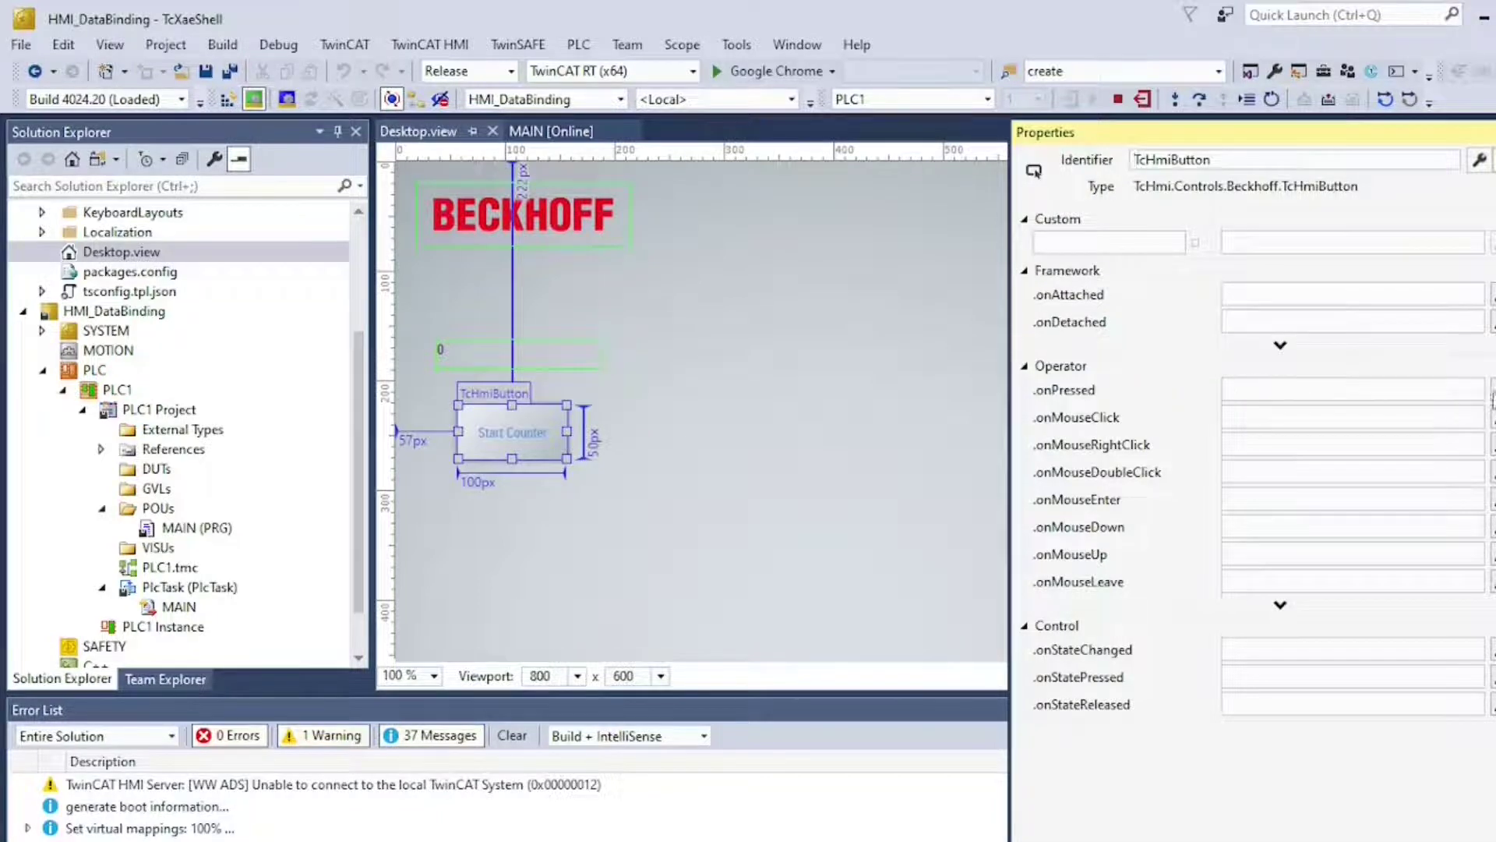
click(1492, 389)
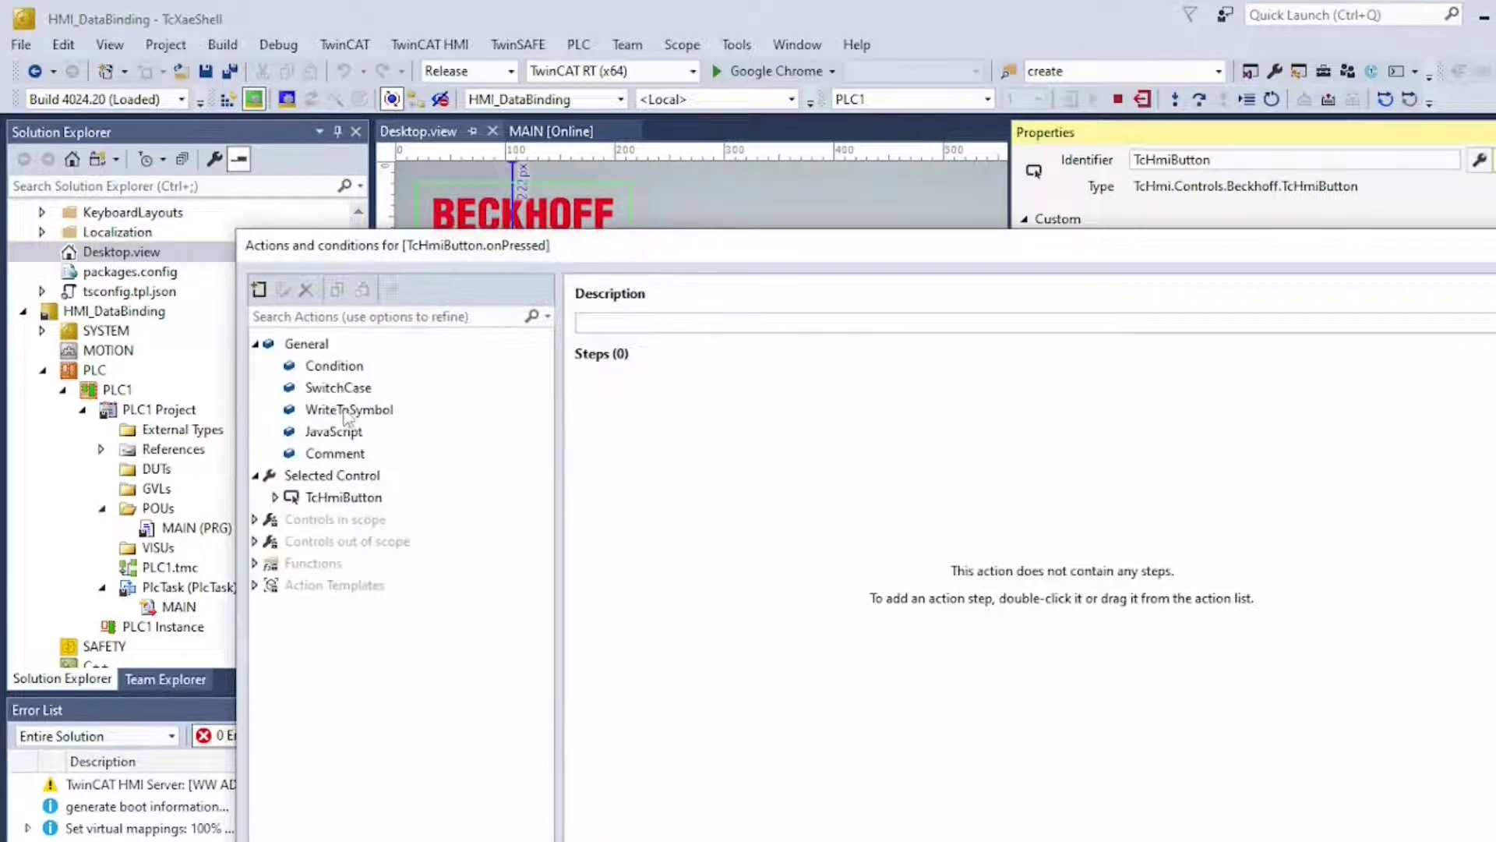
drag(345, 417, 772, 471)
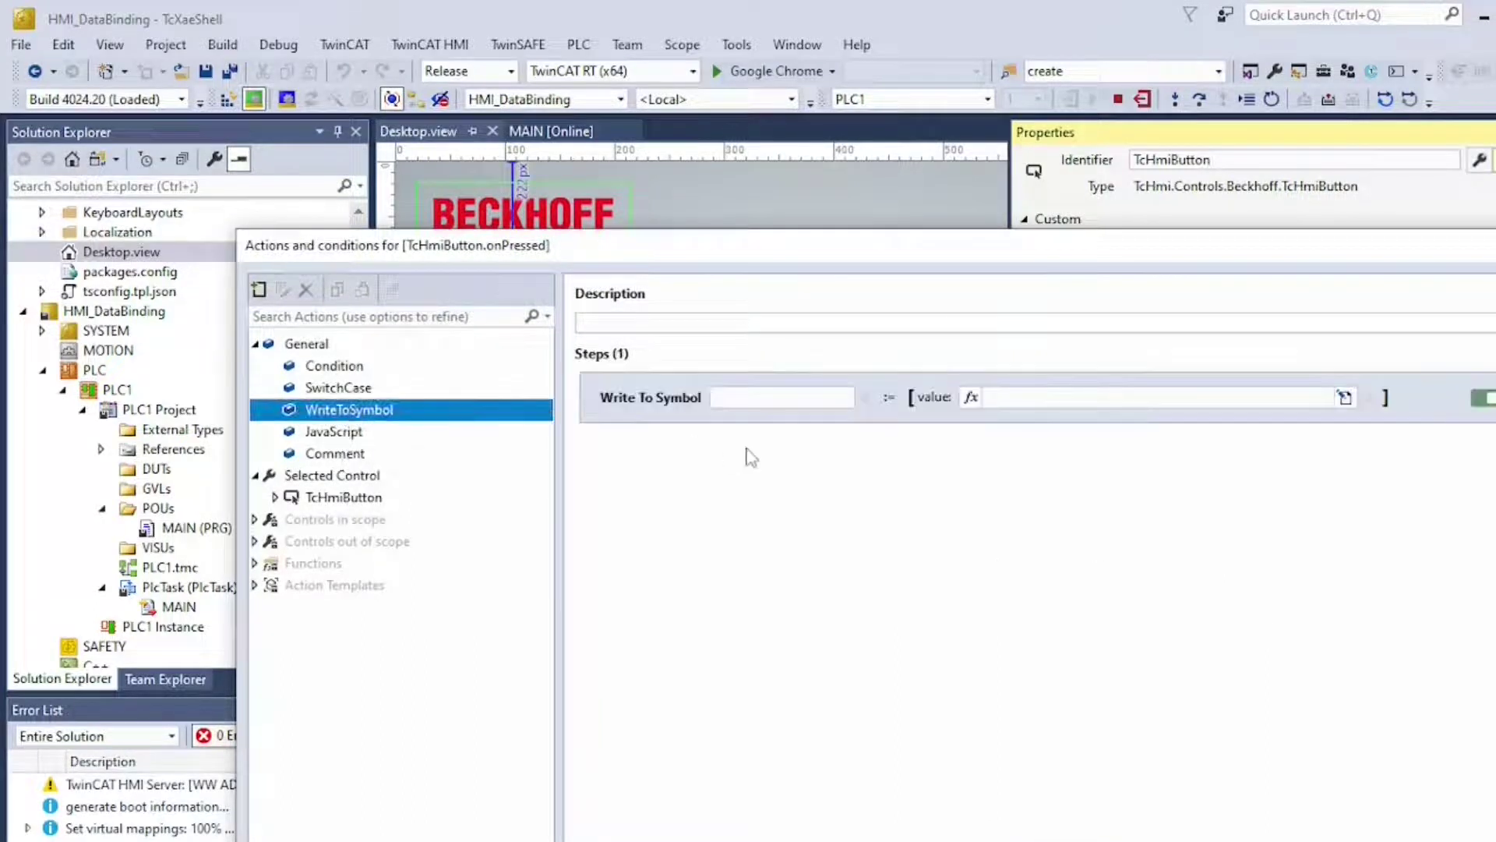
- Bind the Write To Symbol target to the server symbol bStartCounter under ADS, PLC1, MAIN
click(865, 399)
click(915, 440)
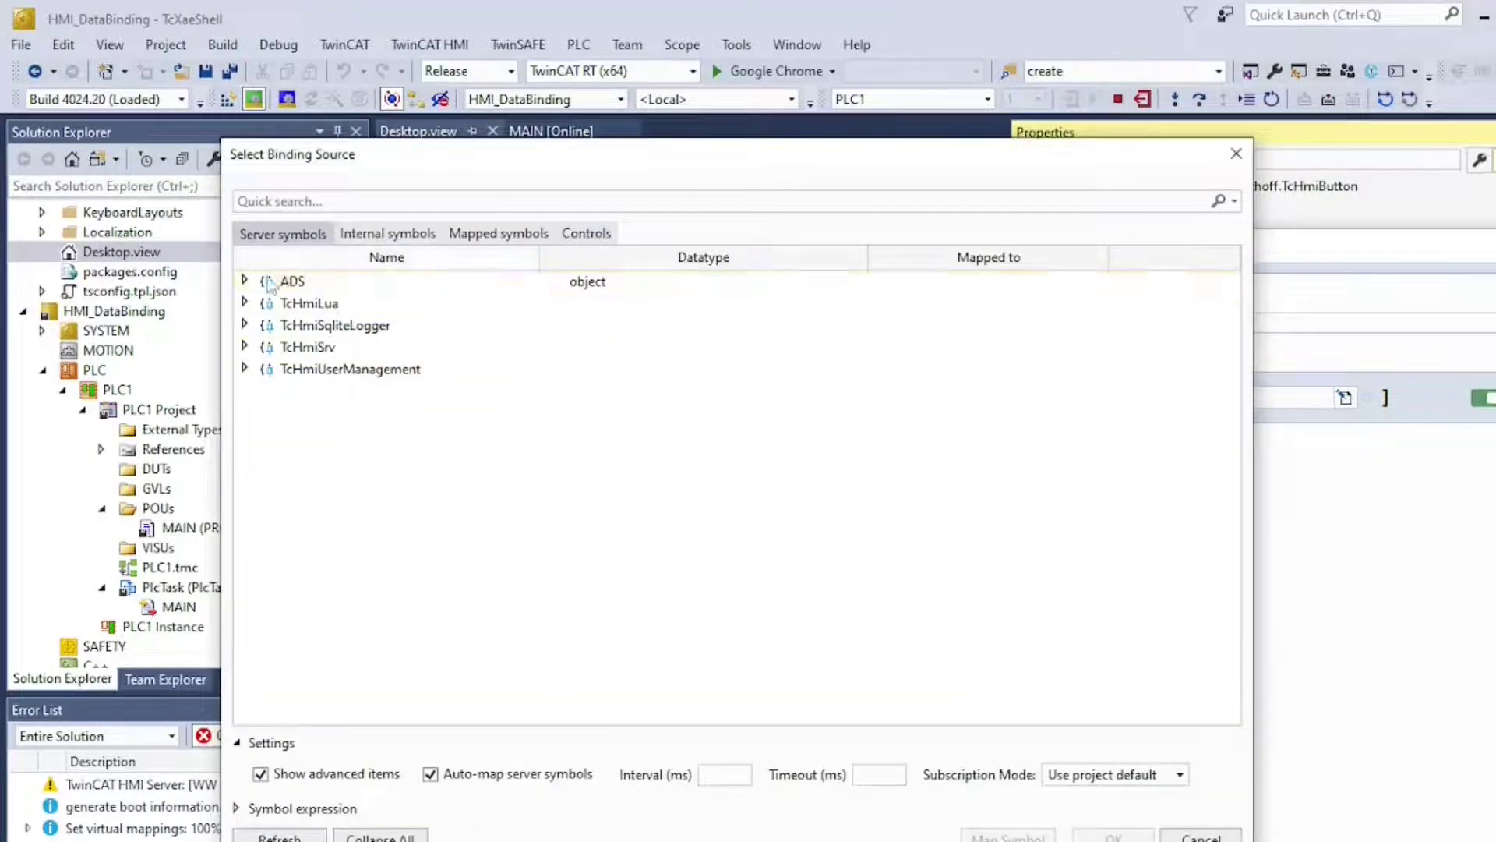
click(245, 280)
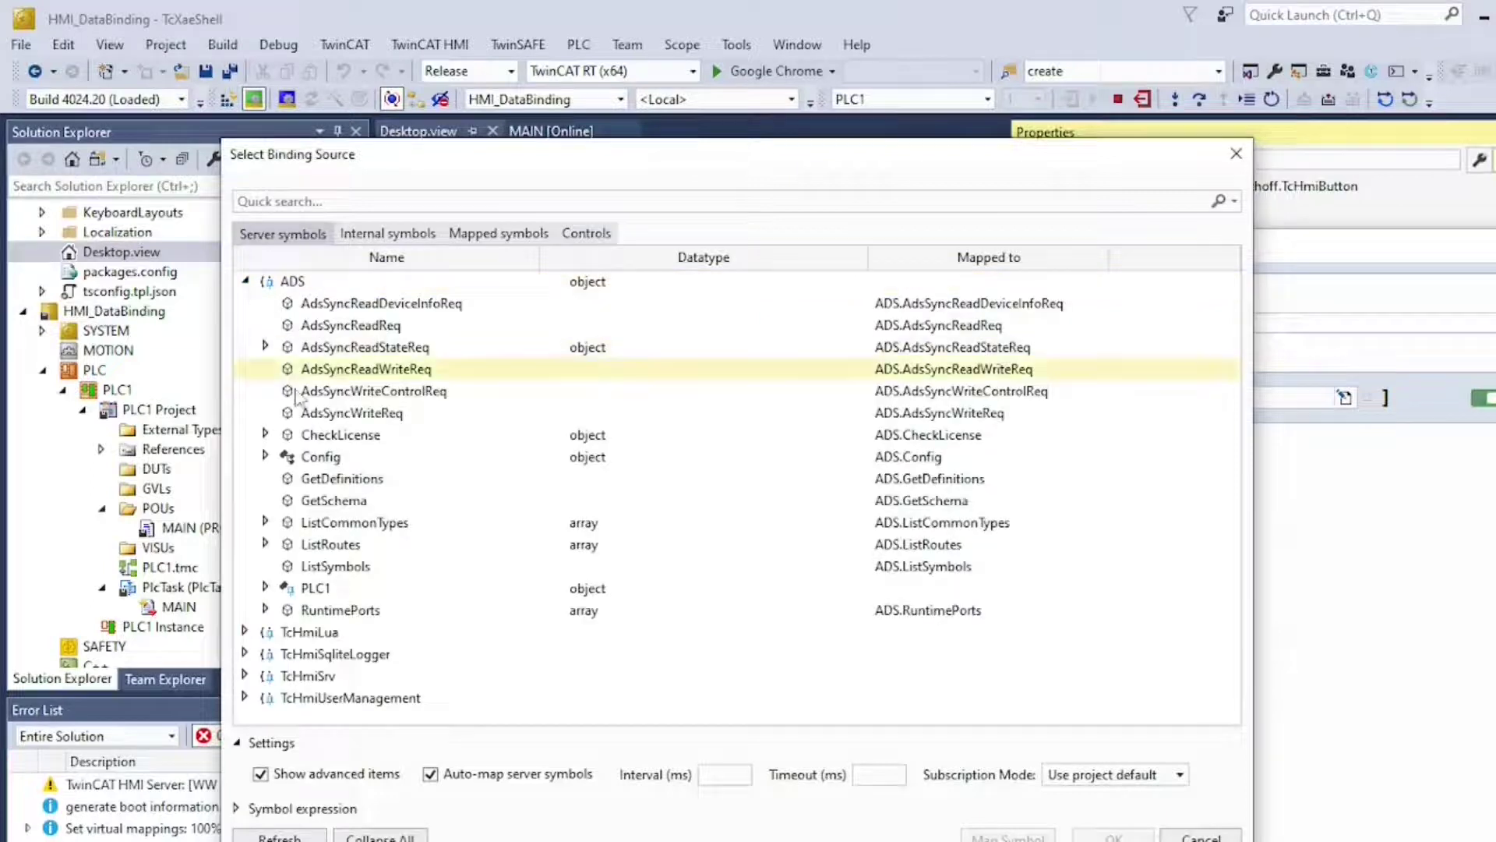
click(266, 587)
click(286, 653)
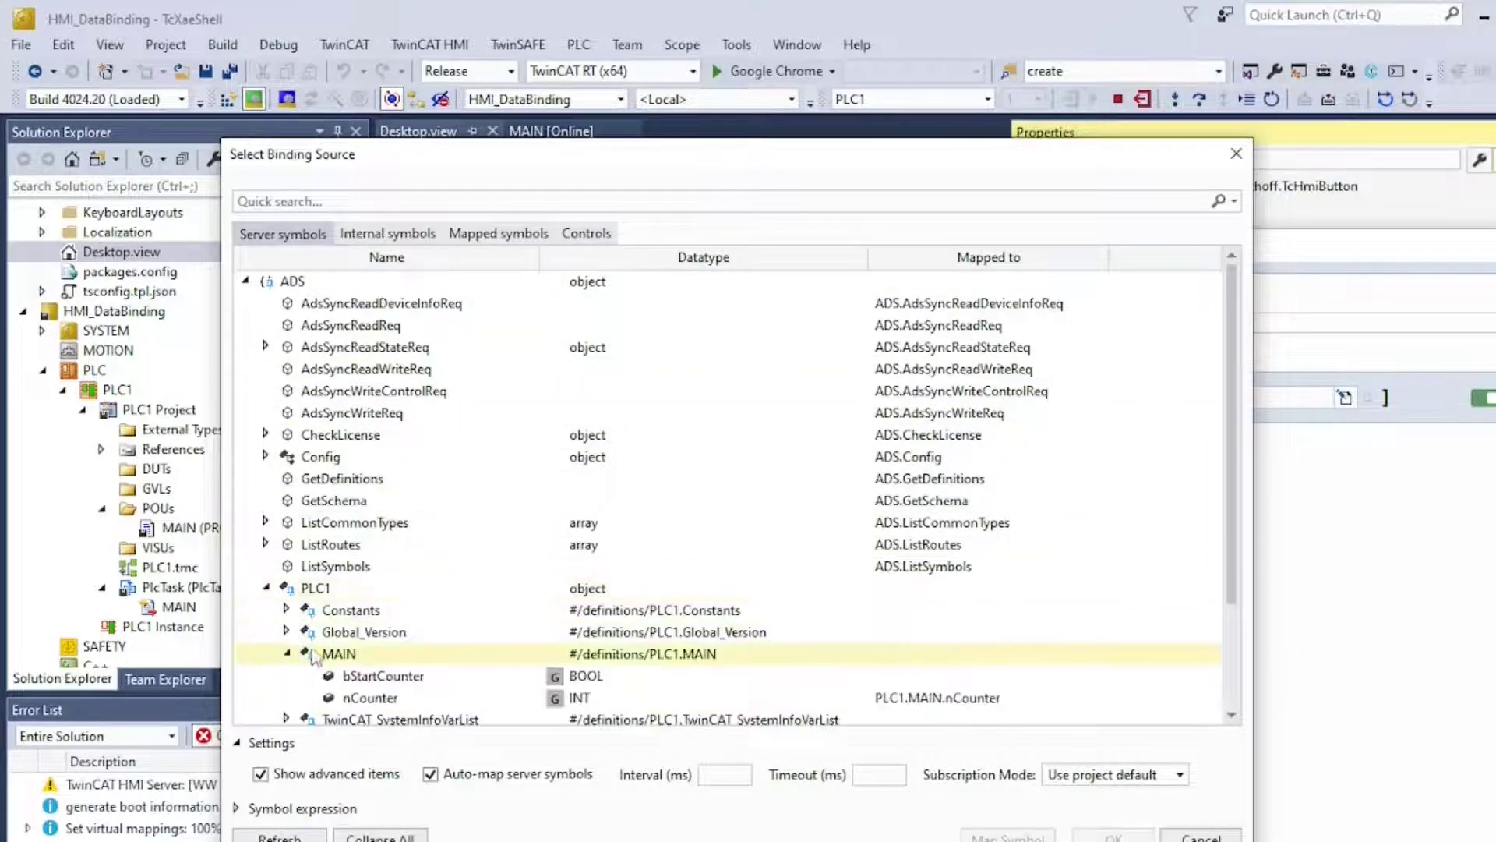
click(382, 675)
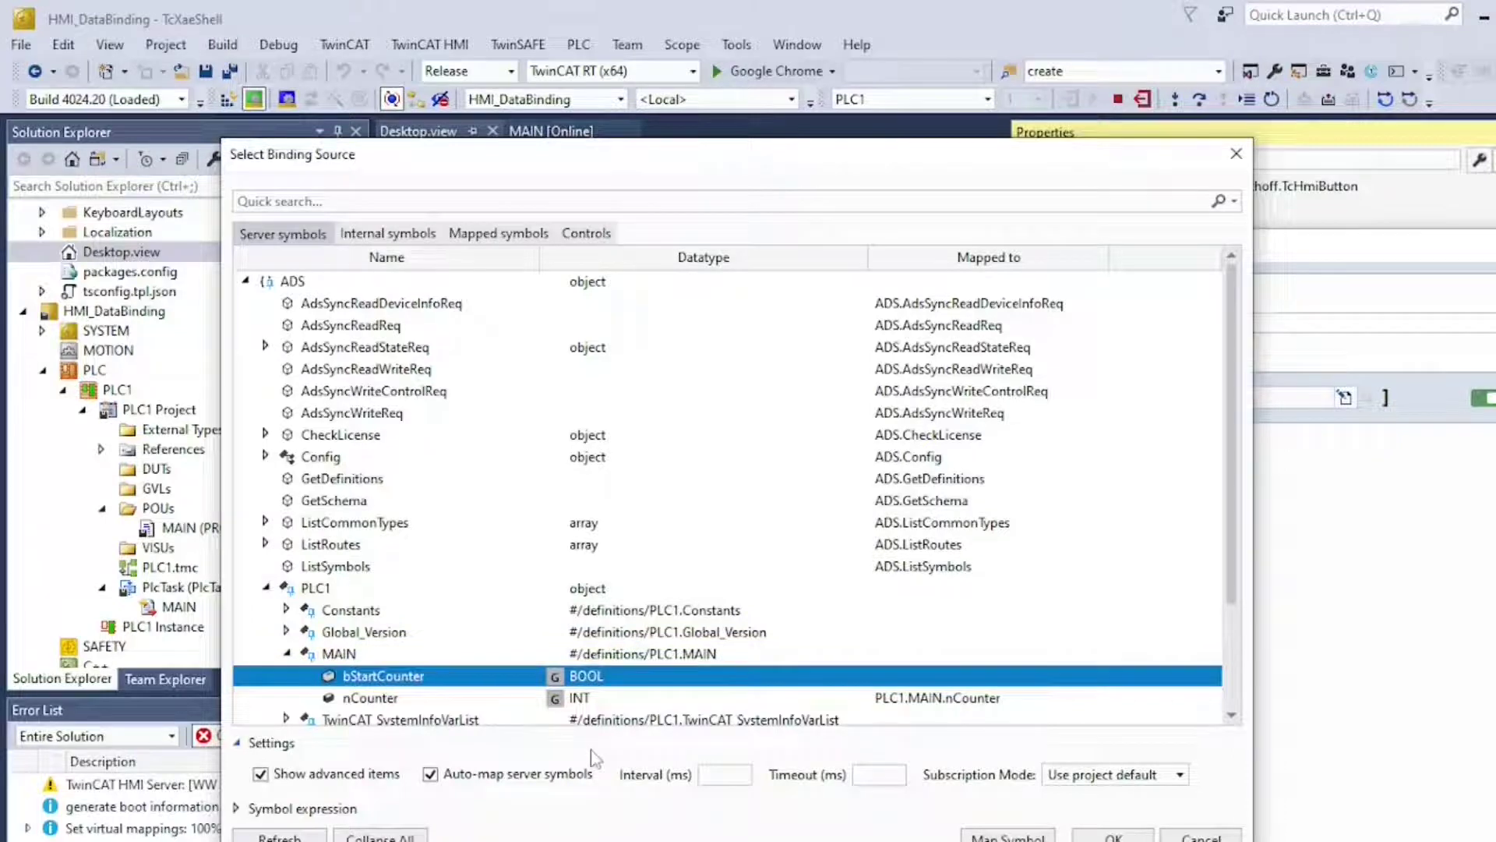
click(1112, 835)
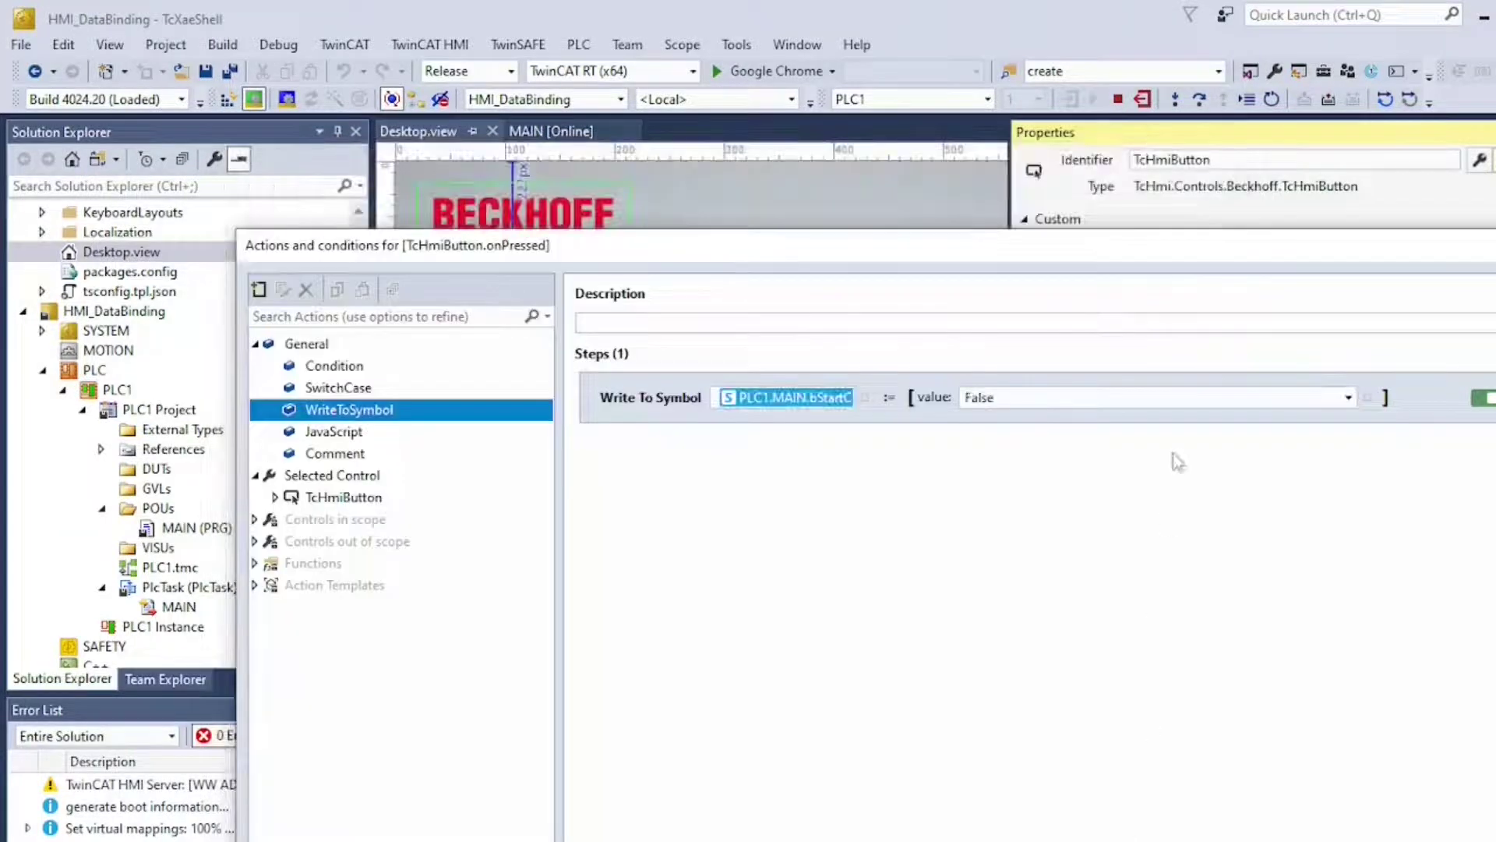
- Set the written value so that pressing the button starts the counter, and confirm the onPressed action
click(1348, 397)
click(1257, 429)
key(Return)
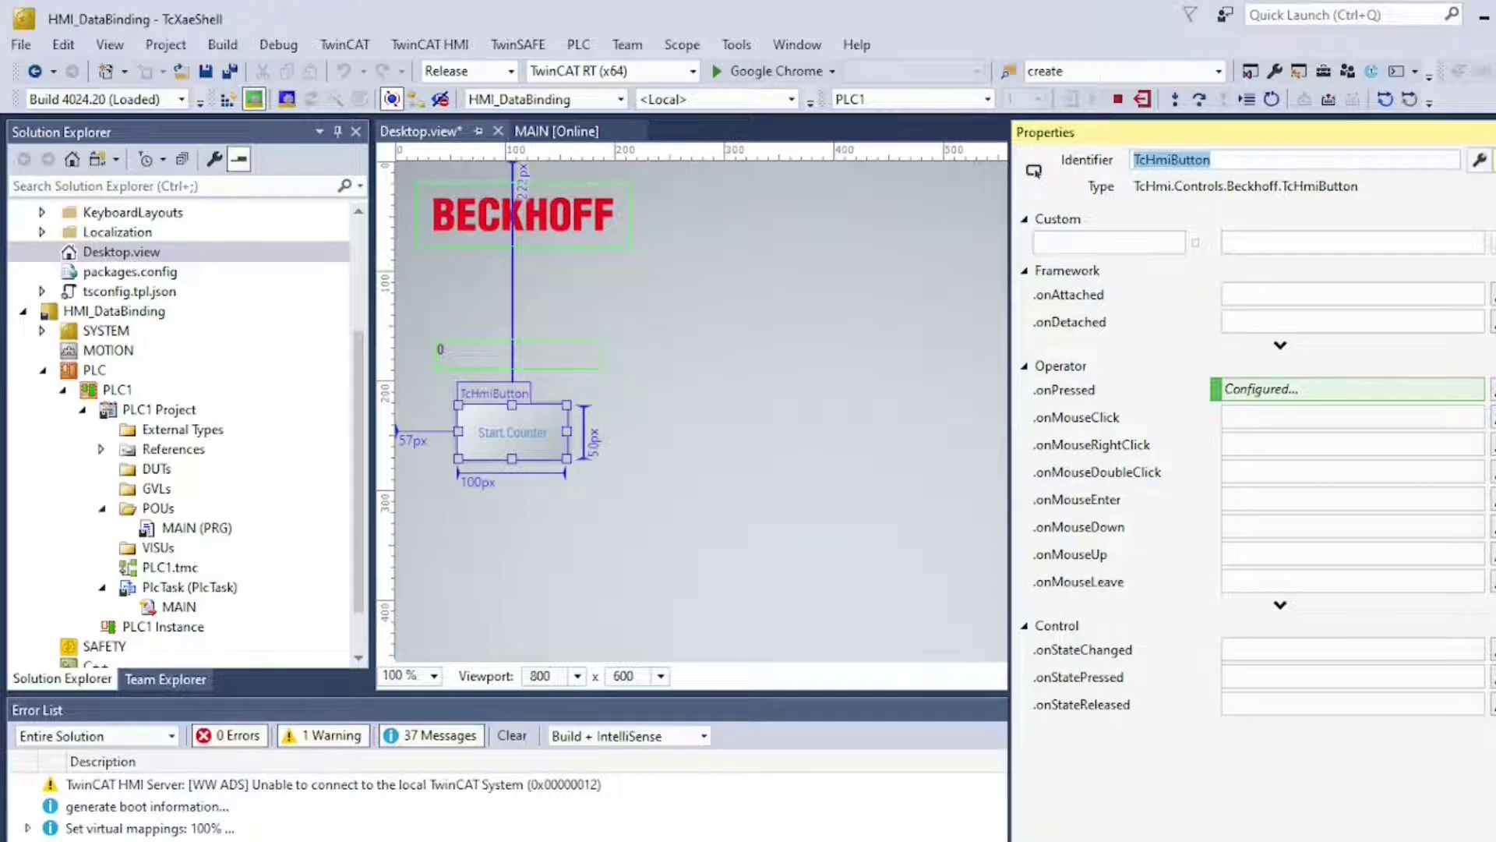
- Set the solution platform to TwinCAT HMI, launch the HMI in Google Chrome and try its Start Counter button
click(678, 70)
click(658, 110)
click(768, 70)
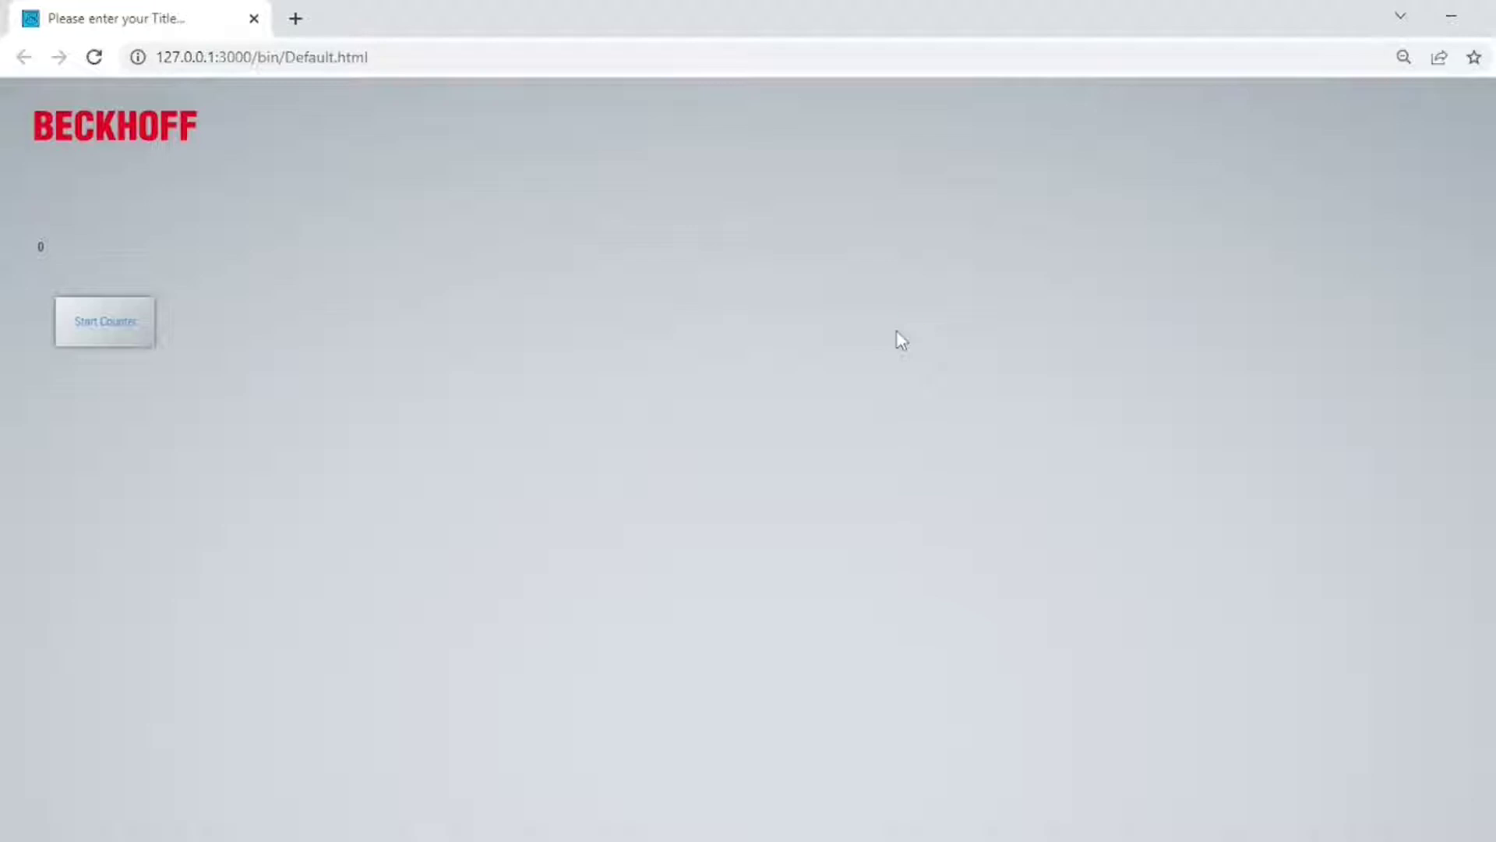
click(100, 320)
- Back in TcXaeShell, place a second Button below Start Counter, about 57 px from the view's left edge and 308 px from its top
key(alt+Tab)
click(1489, 155)
drag(1373, 232, 521, 527)
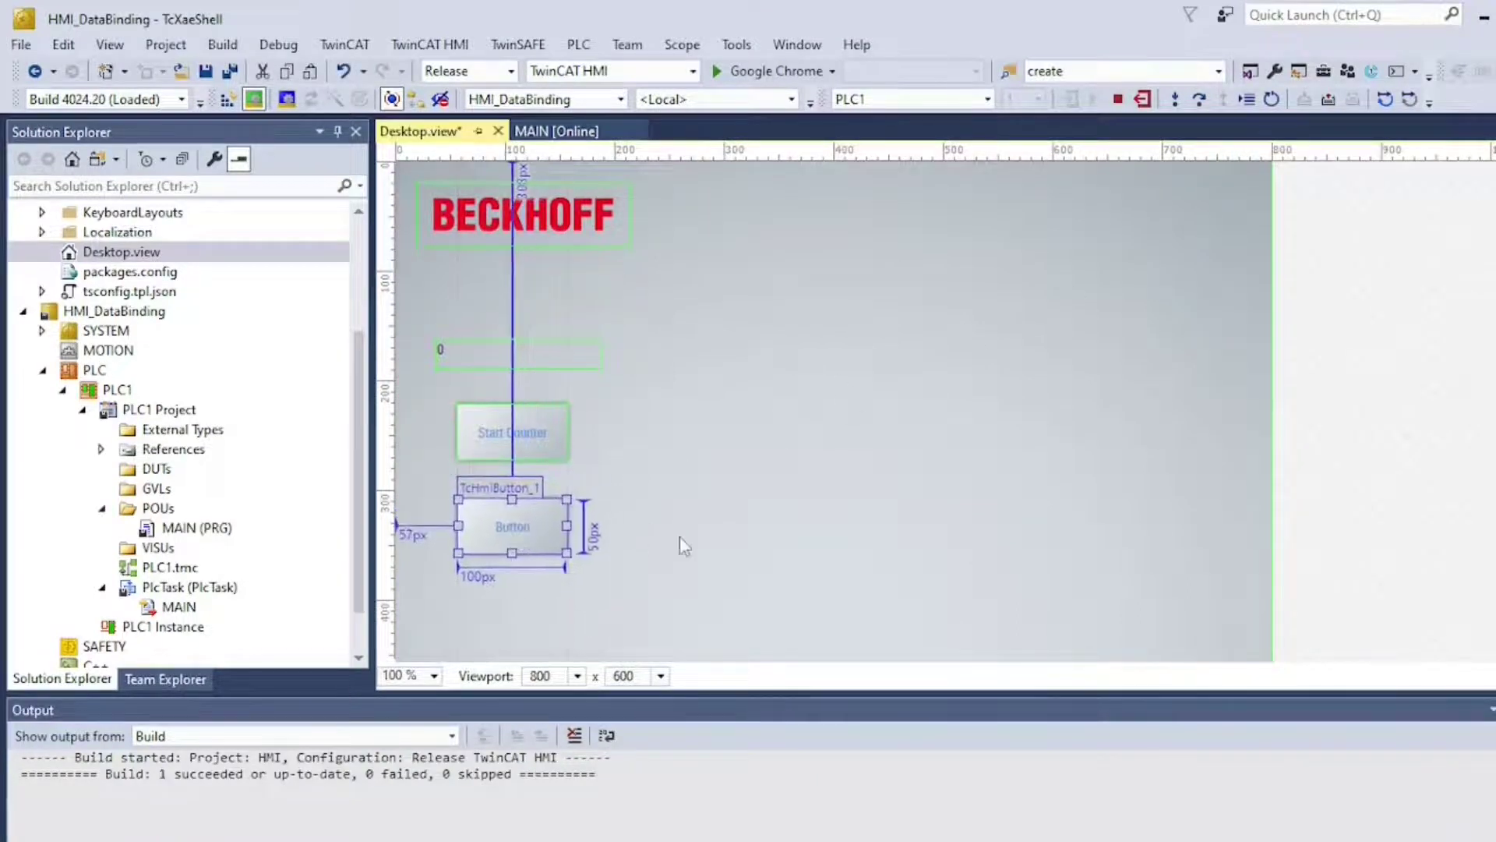
- Set the second button's text to "Stop Counter"
mouse_move(1492, 172)
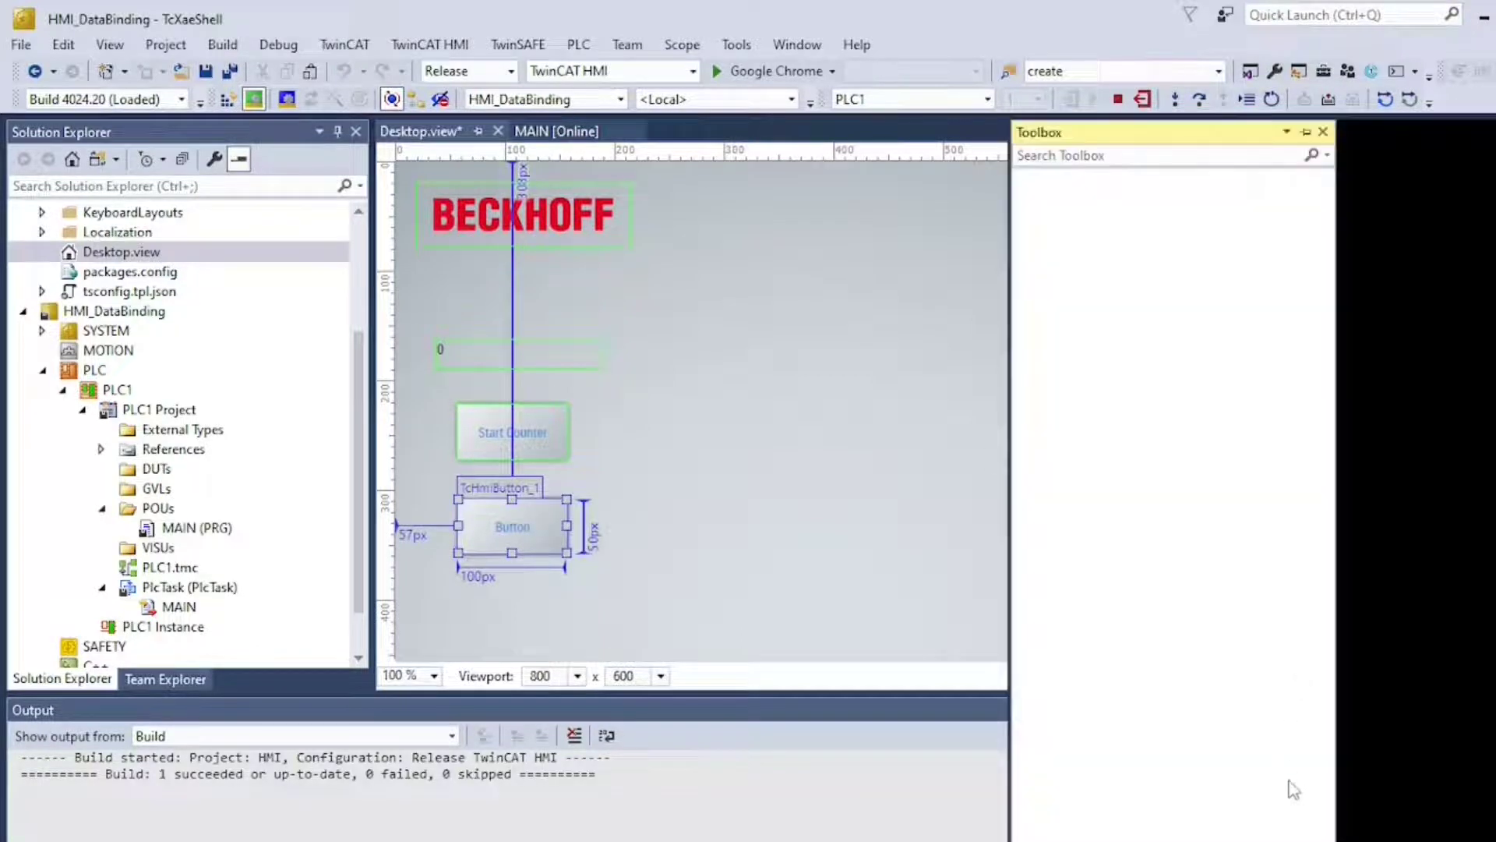
key(F4)
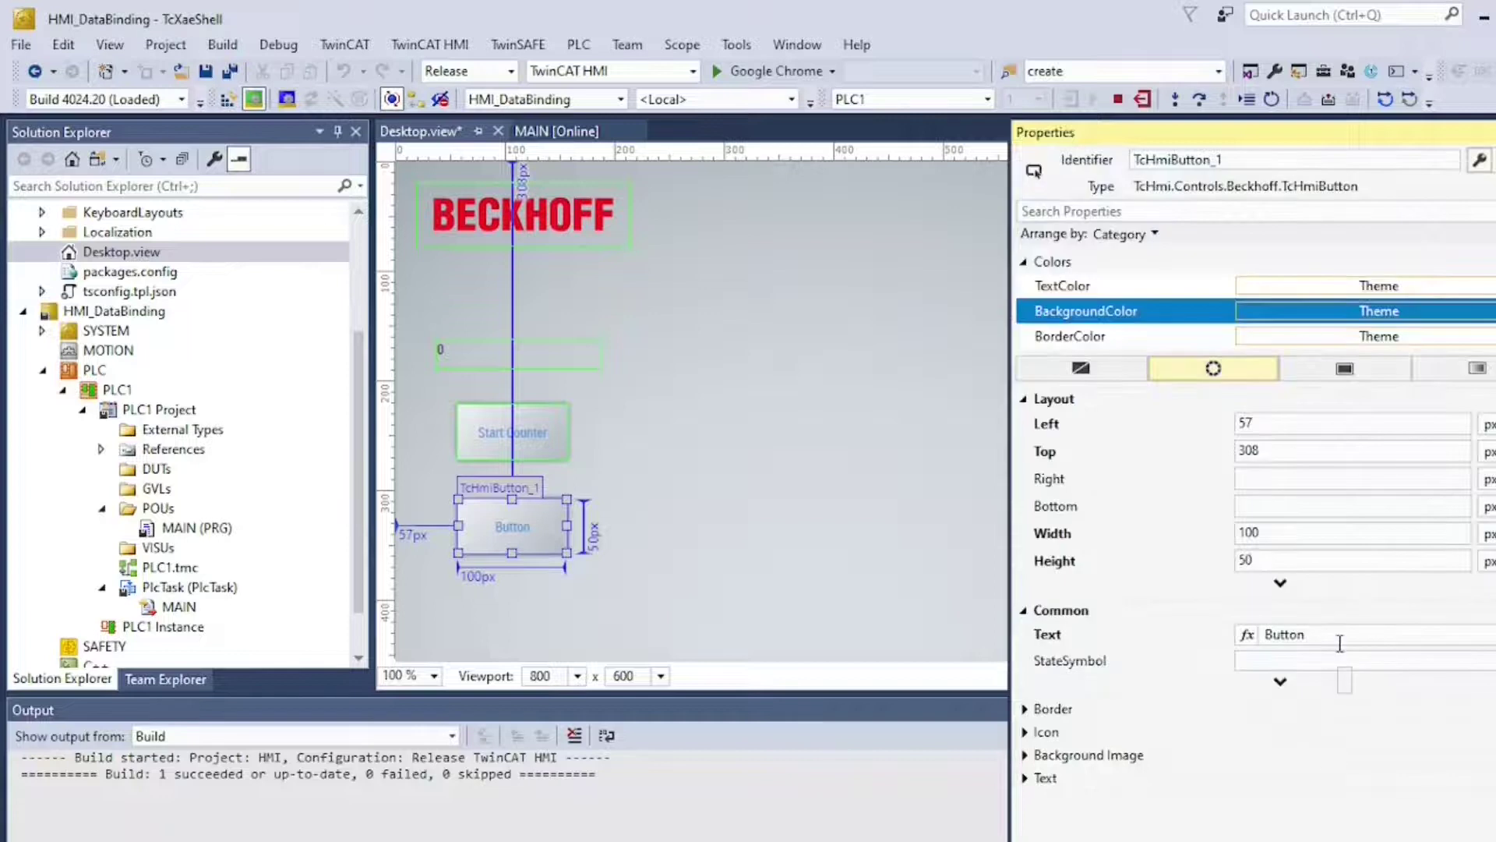
drag(1340, 643, 1213, 643)
text(S)
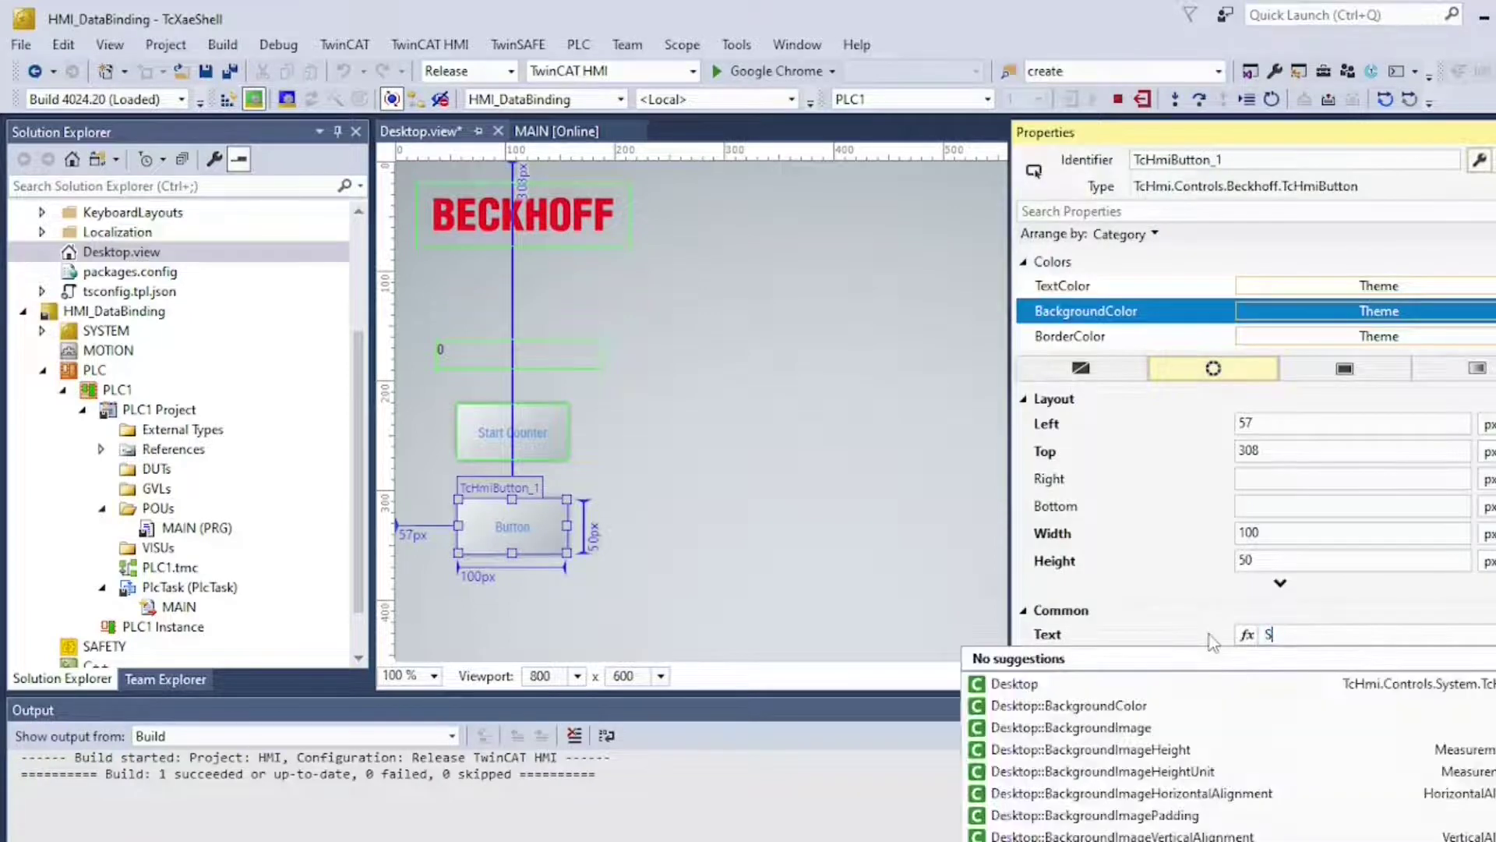
text(top Counter)
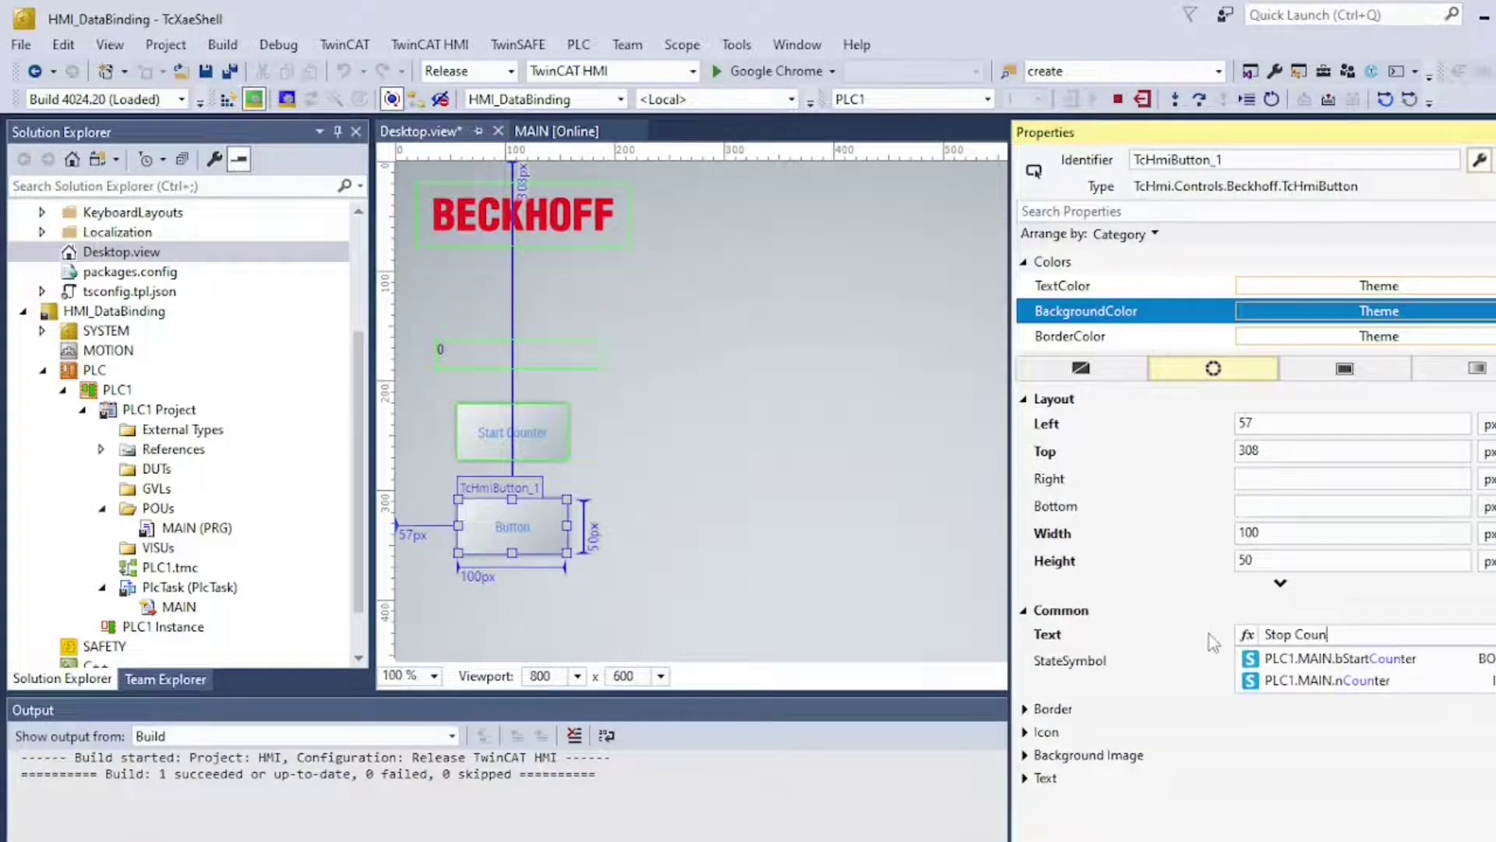
key(Return)
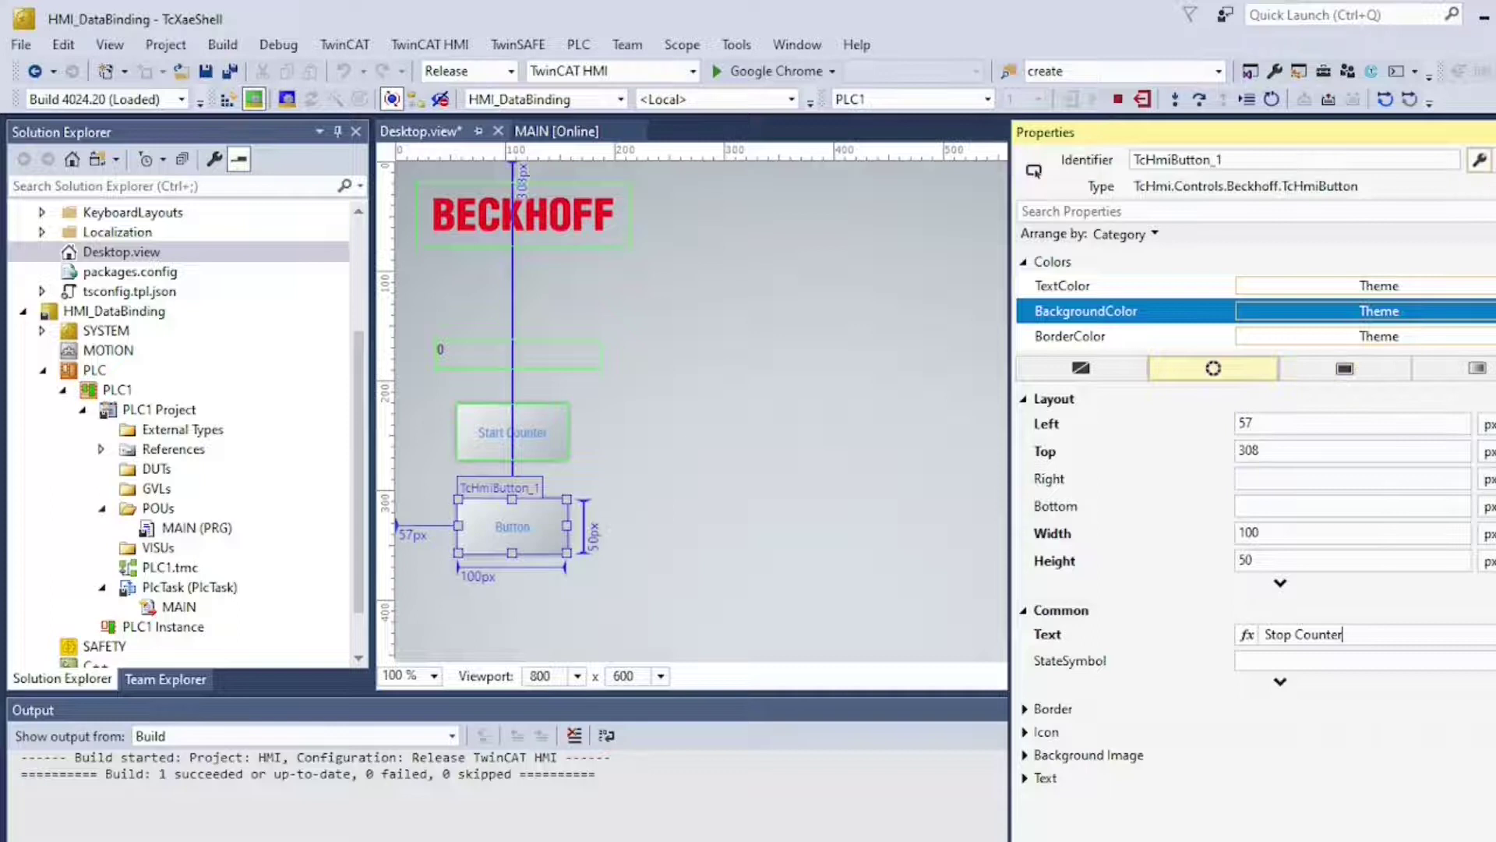
- Add a WriteToSymbol step to the Stop Counter button's onPressed action
click(1492, 160)
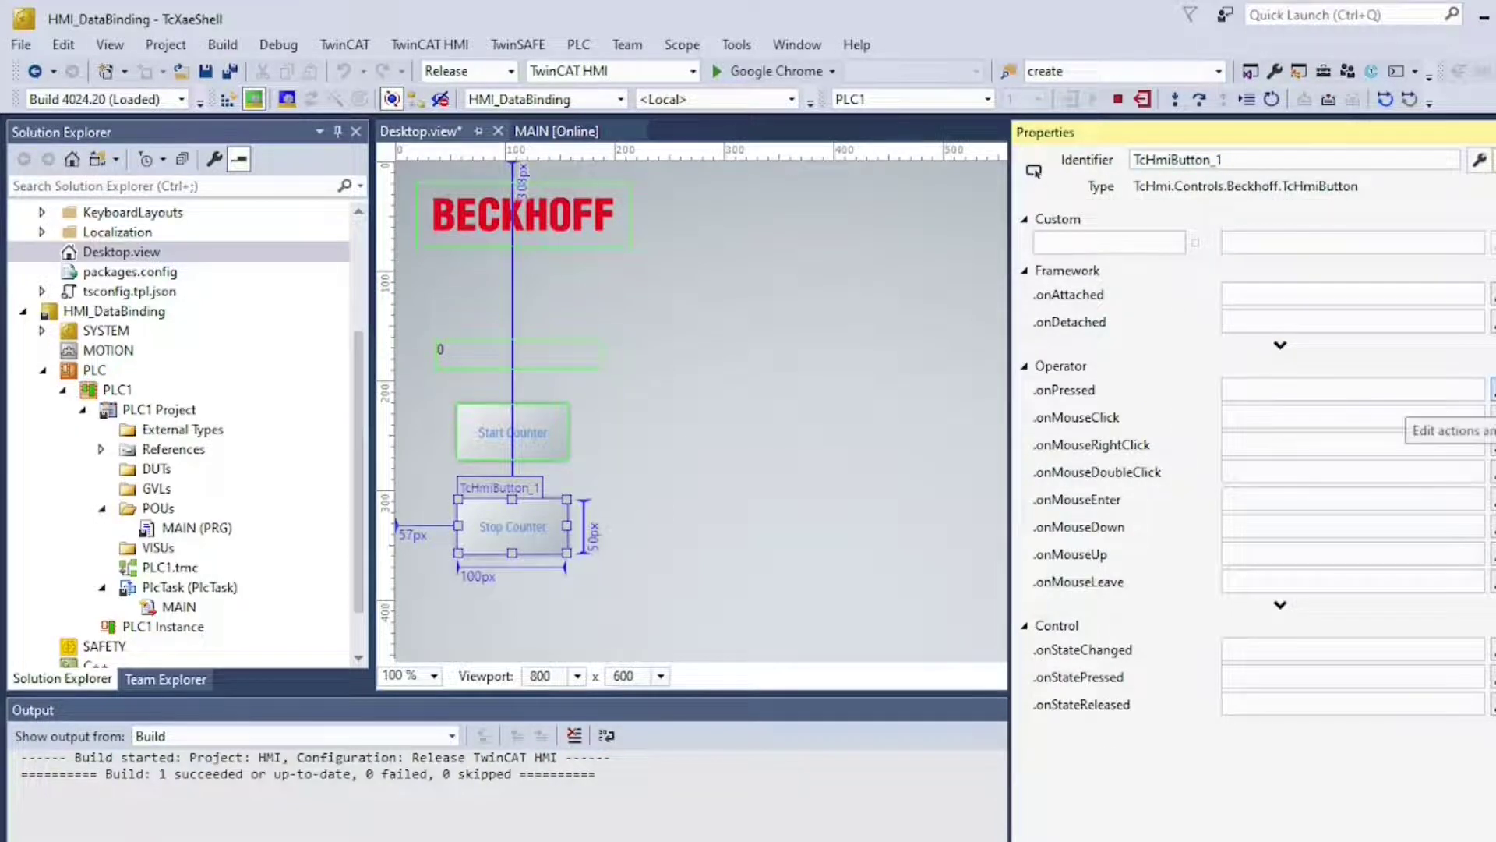
click(1279, 384)
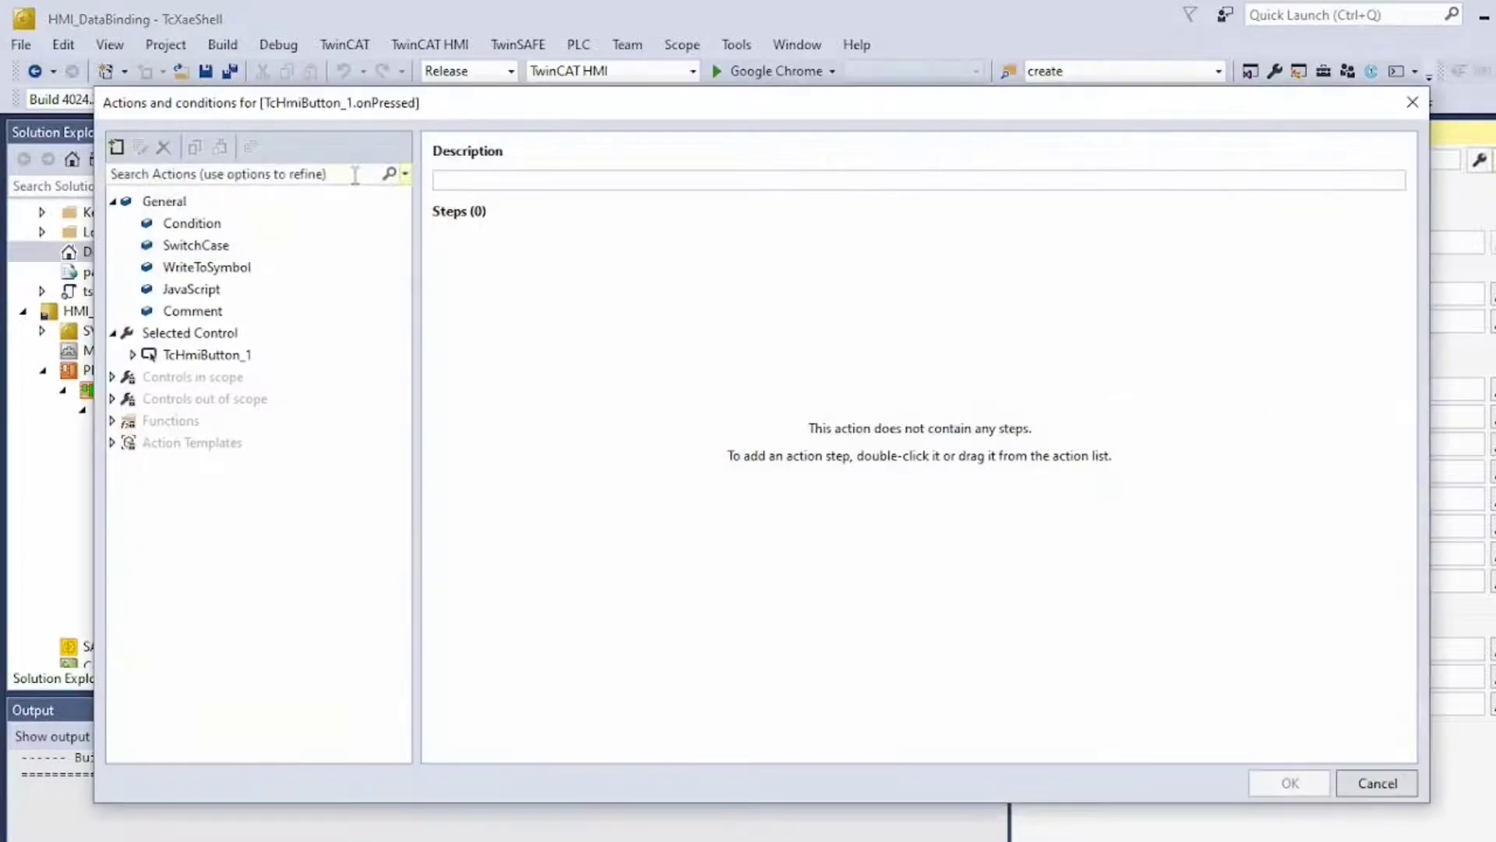
click(218, 267)
drag(627, 312, 627, 313)
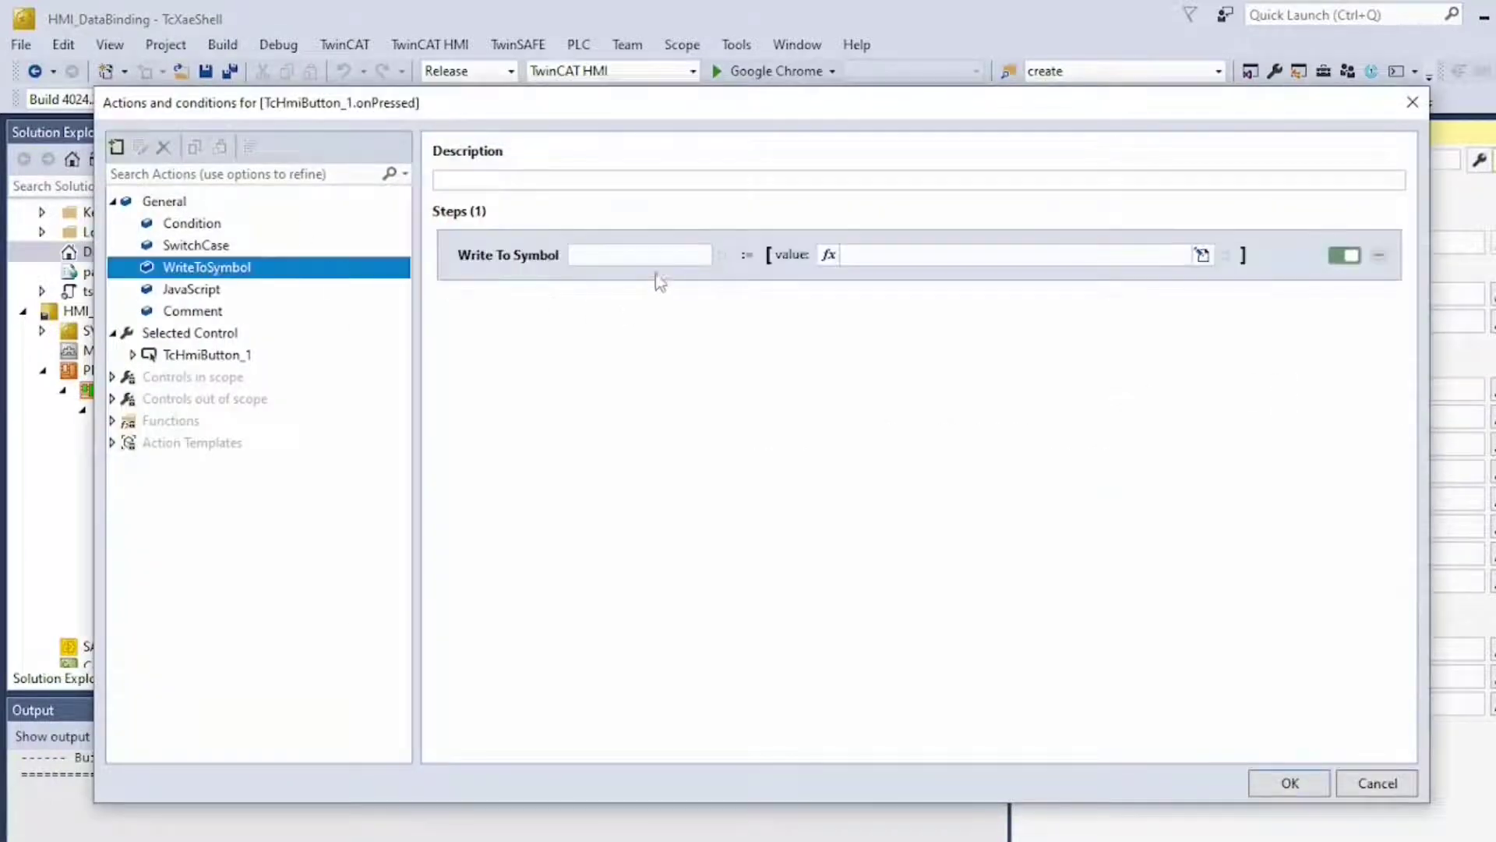
- Bind the written symbol to PLC1.MAIN.bStartCounter with the value False, and confirm the onPressed action
right_click(720, 254)
click(767, 300)
click(246, 281)
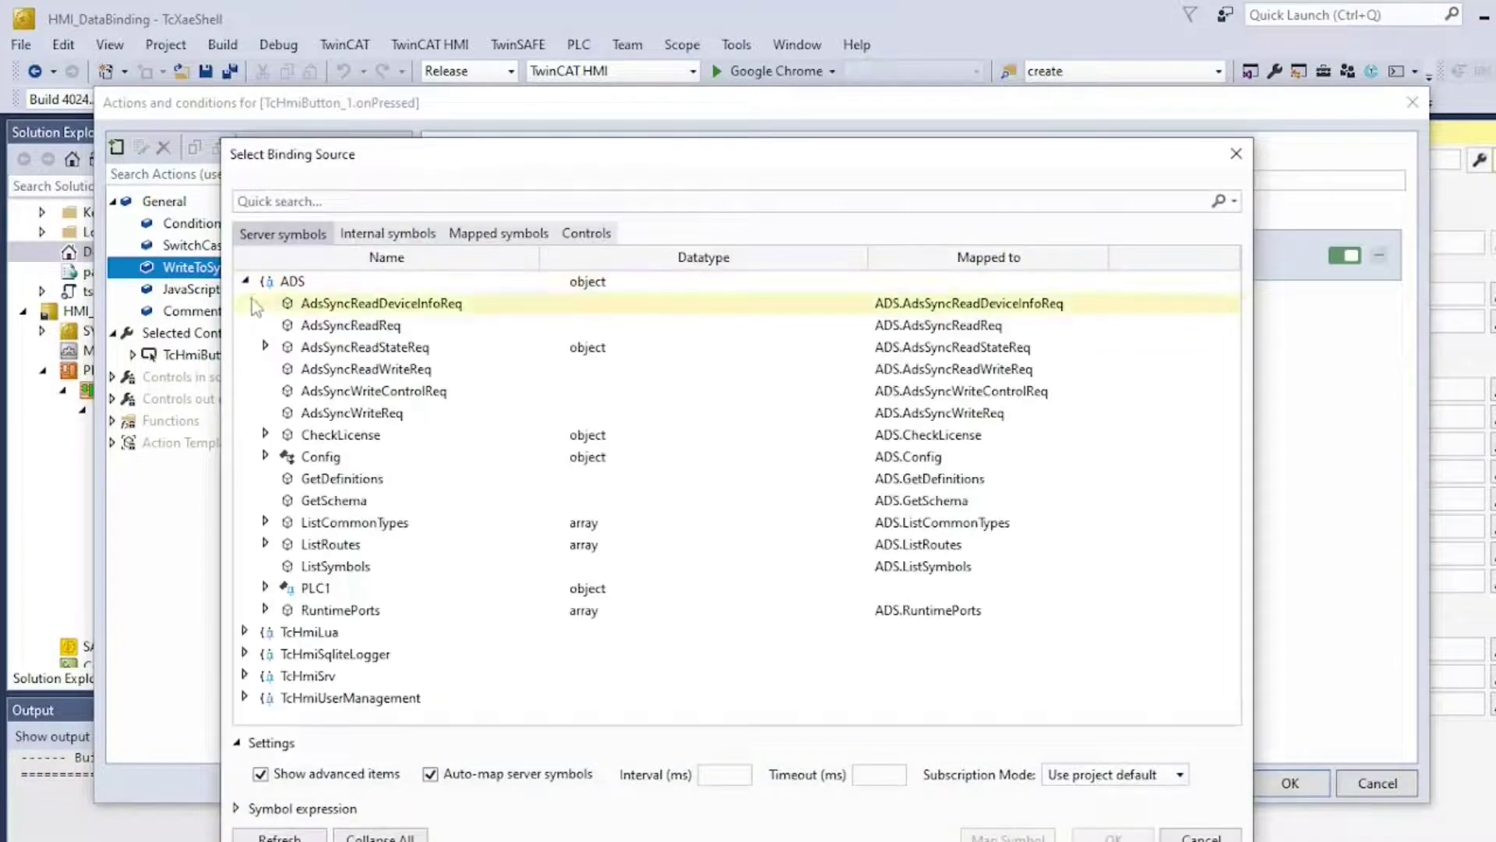
click(266, 588)
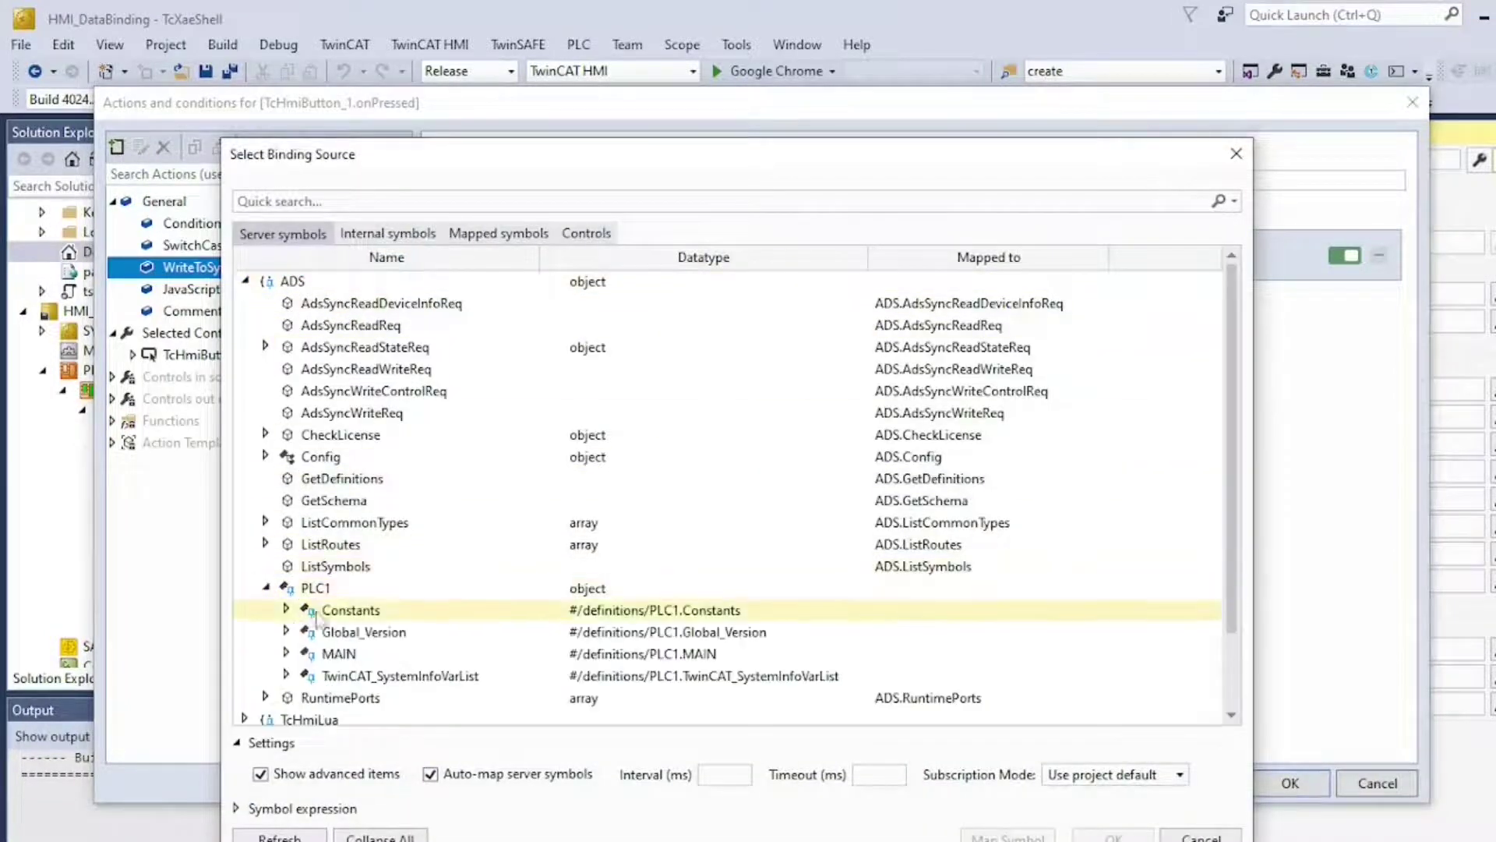
click(286, 653)
click(360, 676)
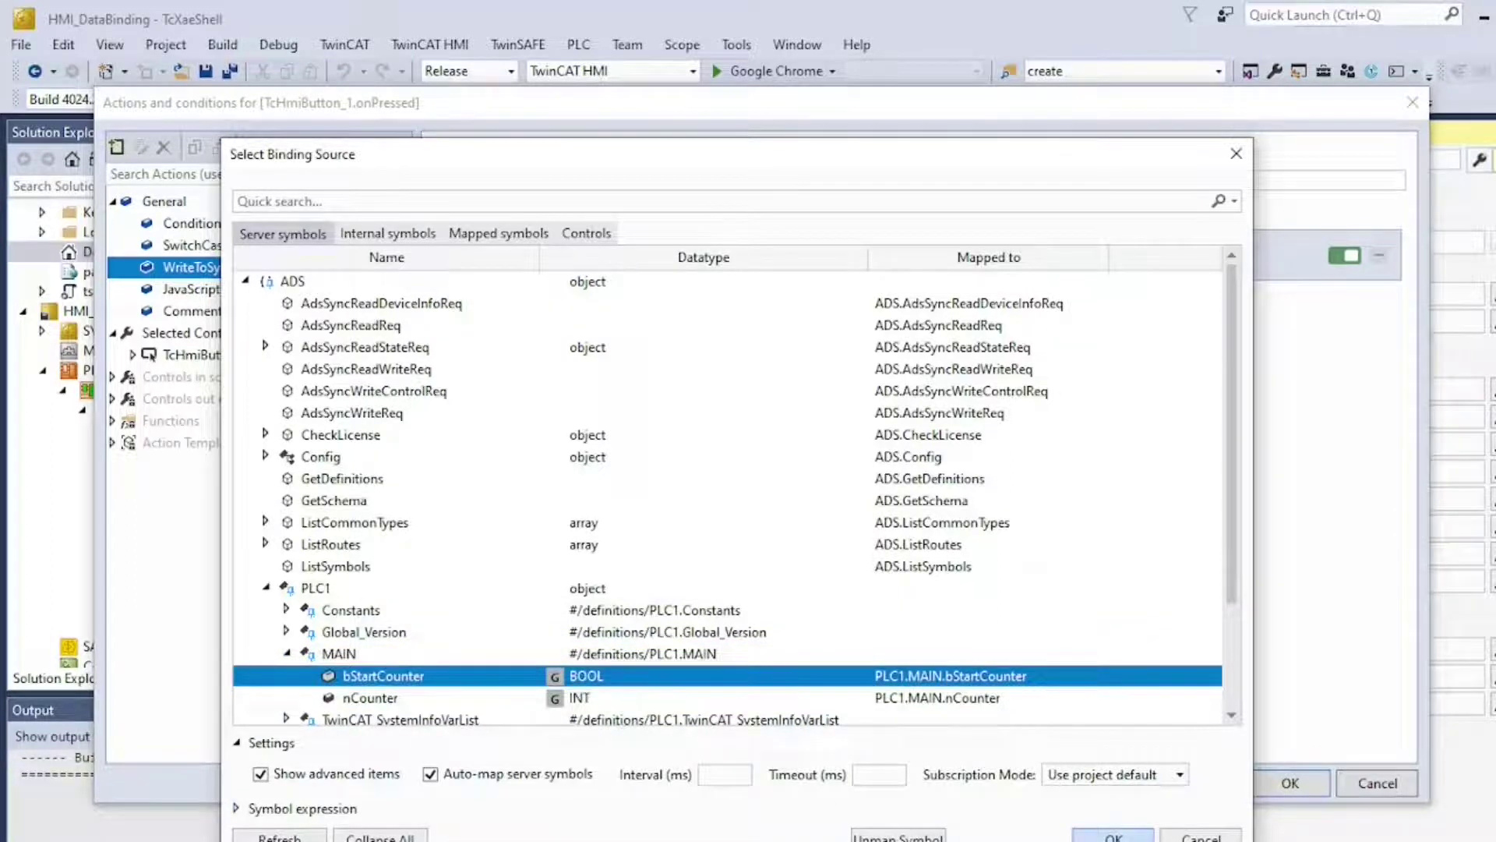
click(1113, 836)
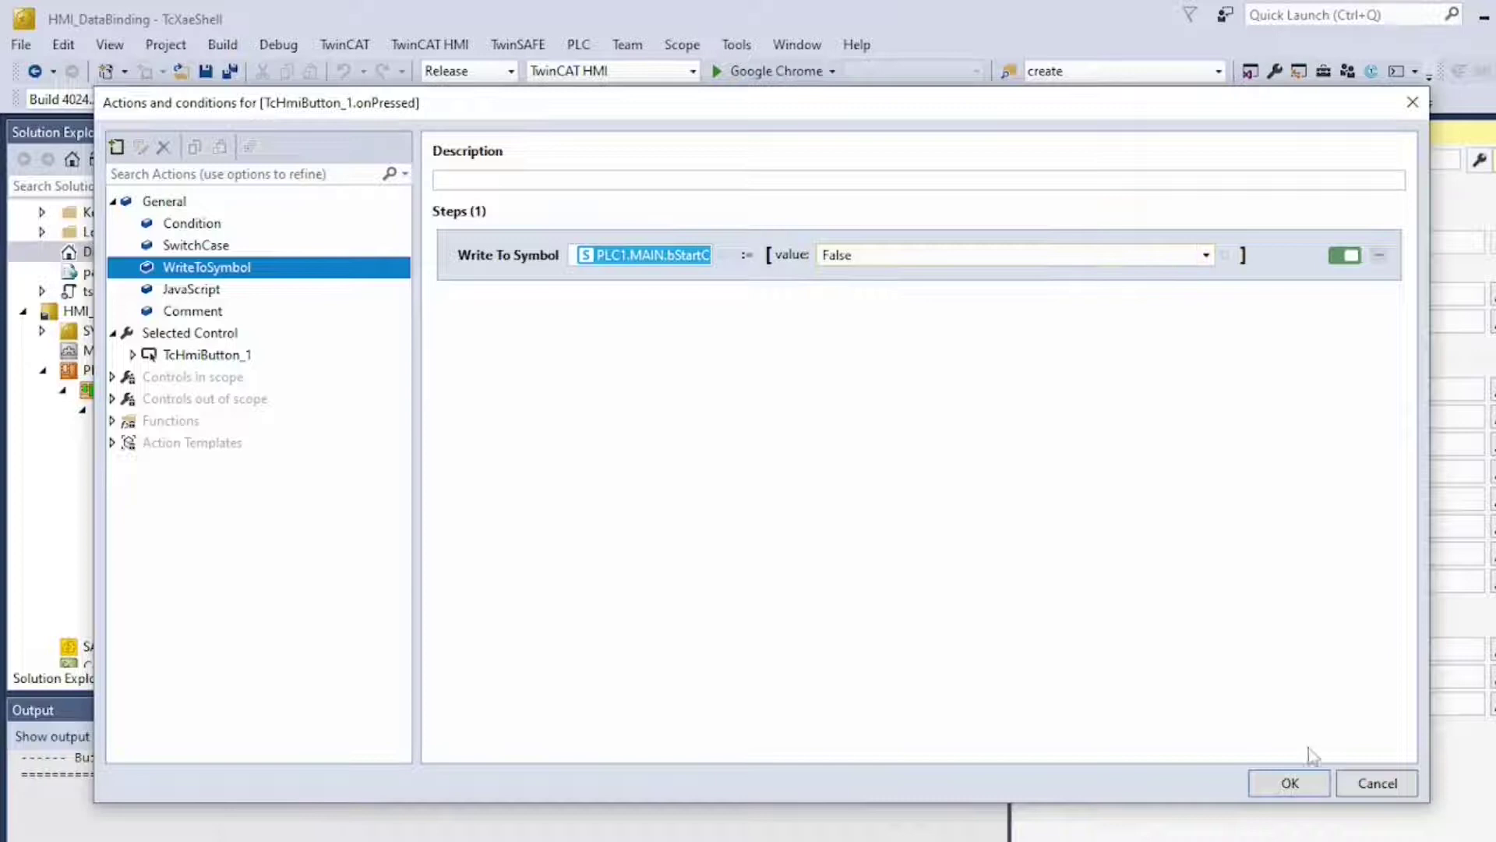
click(1314, 783)
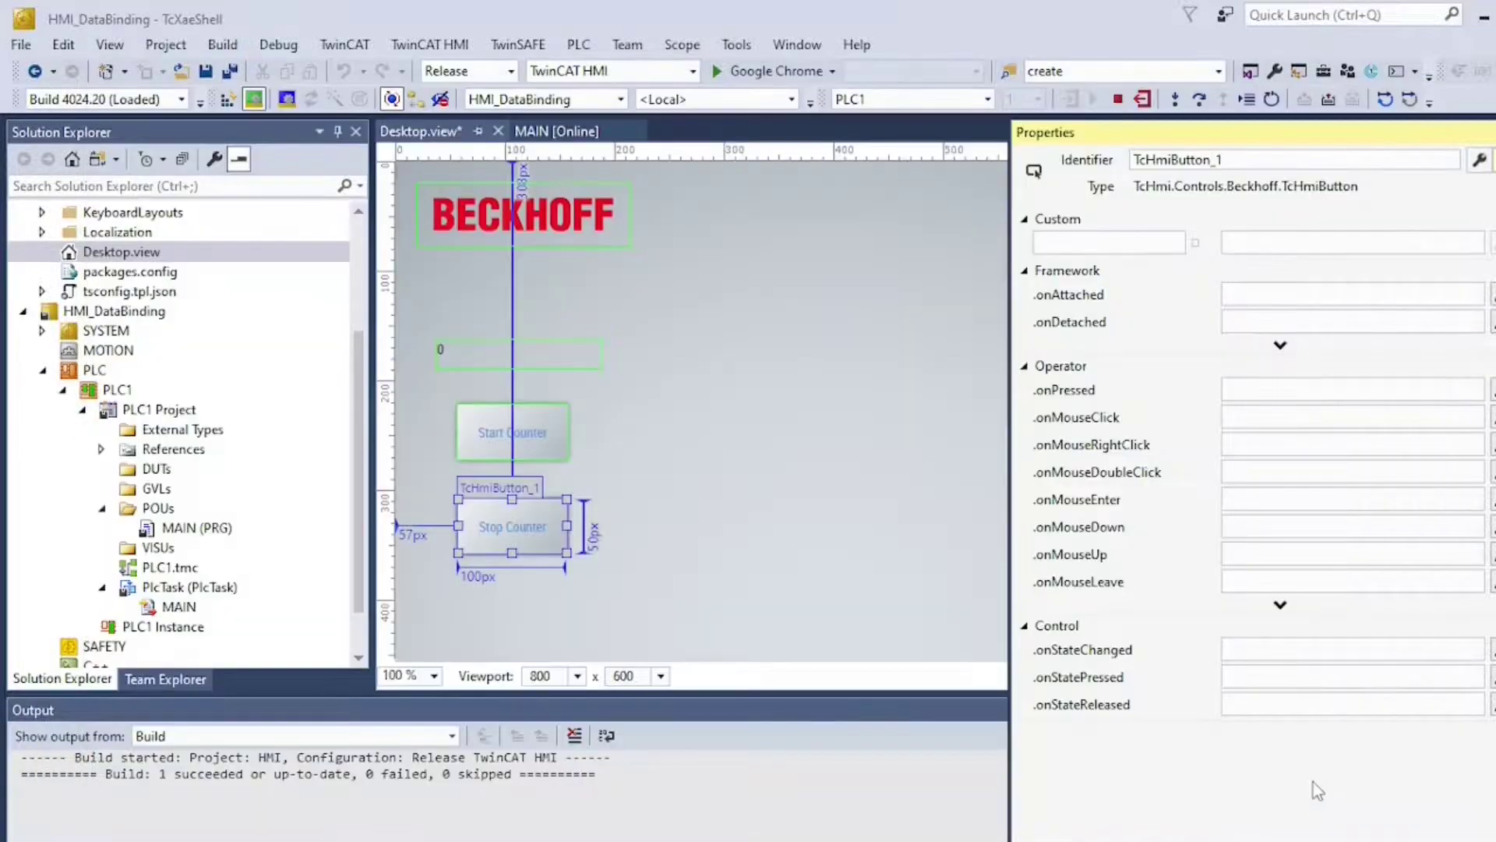
- Launch the HMI in Google Chrome and try the Stop Counter and Start Counter buttons
click(914, 344)
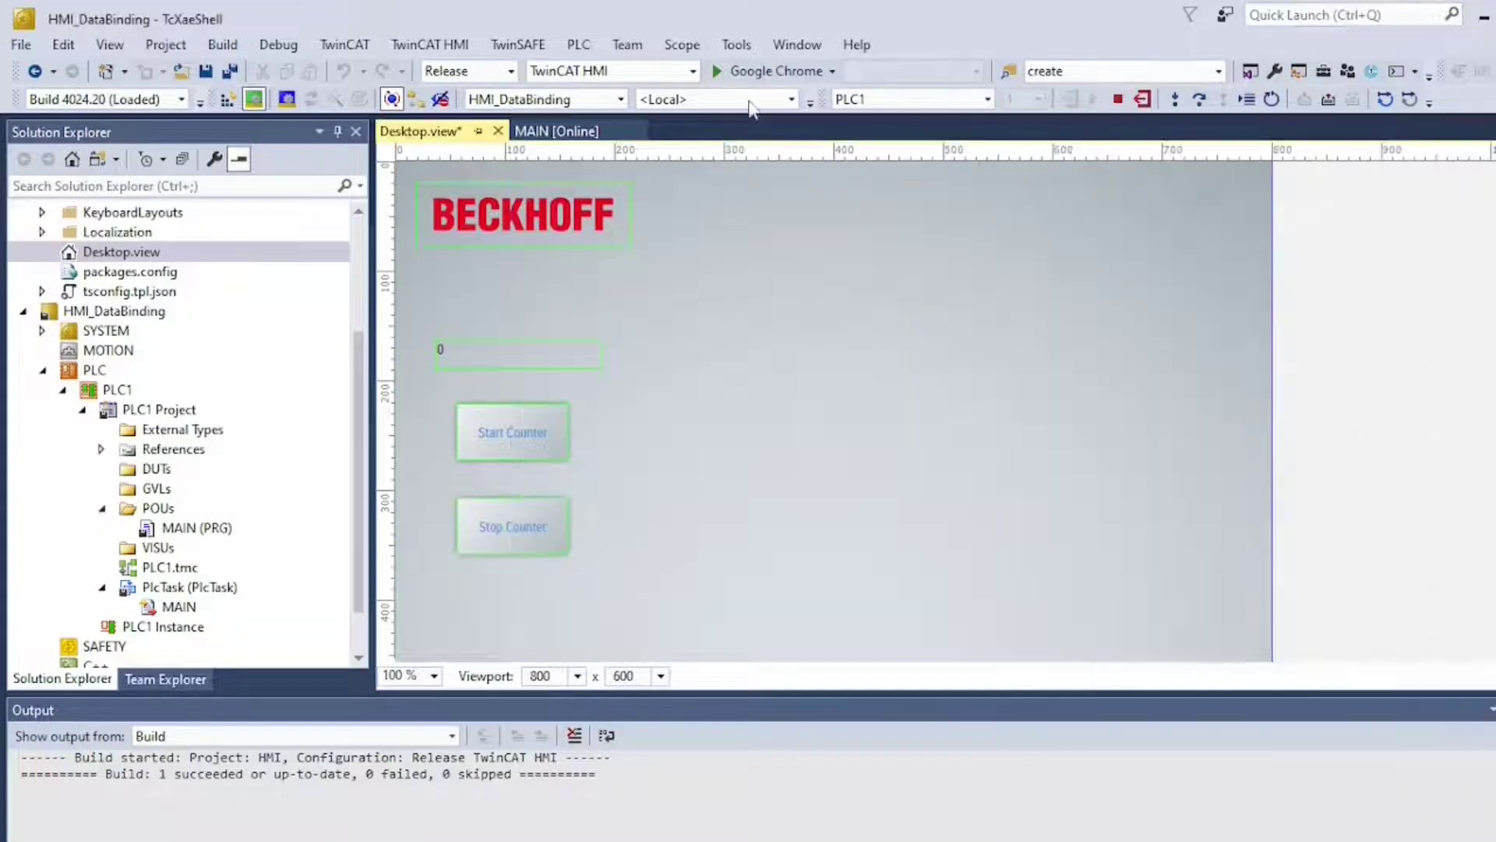
click(751, 73)
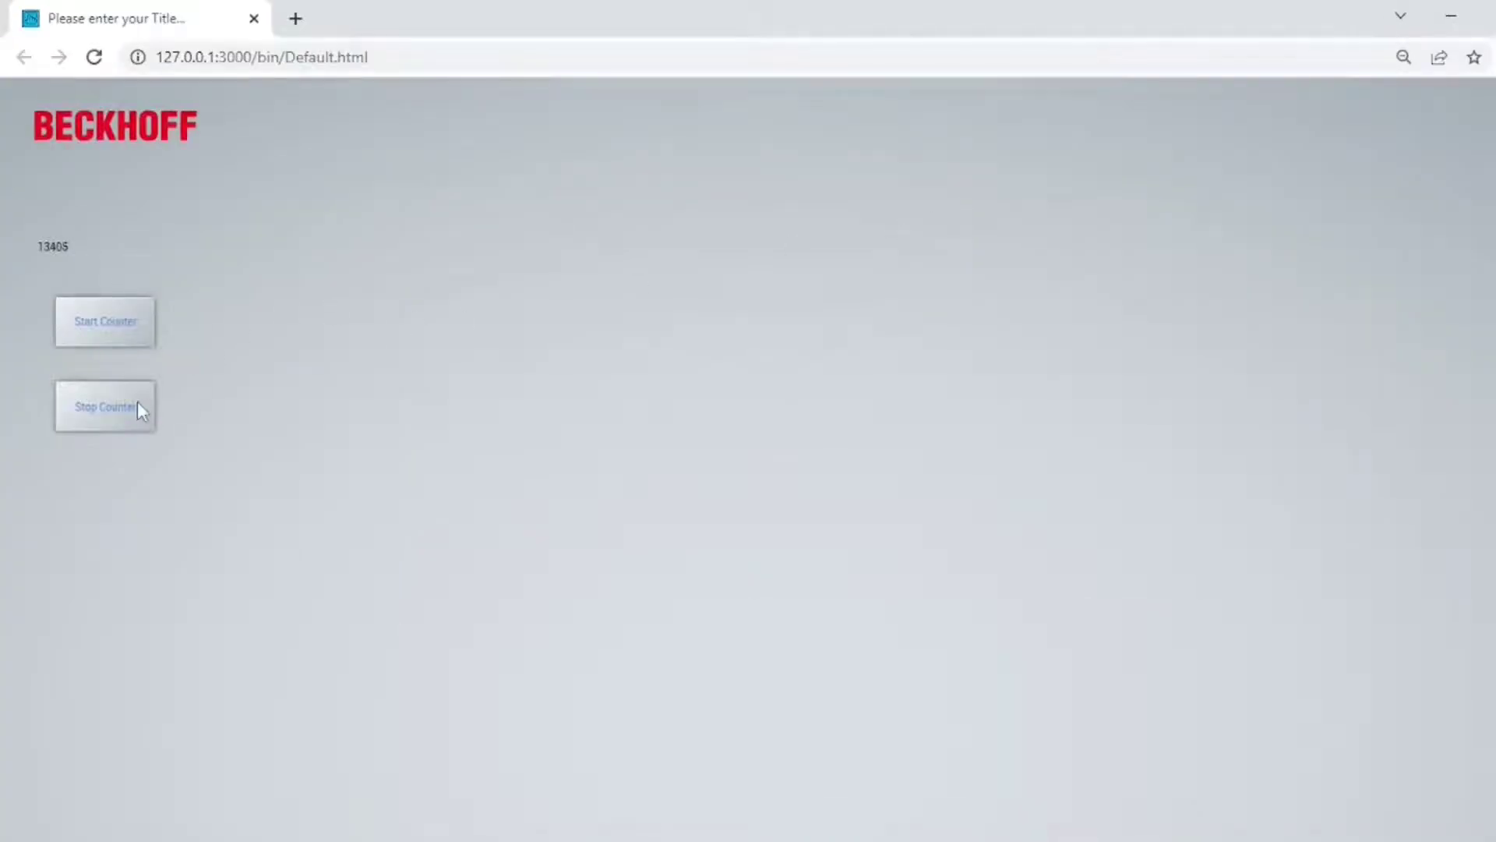
click(137, 402)
click(125, 321)
click(127, 399)
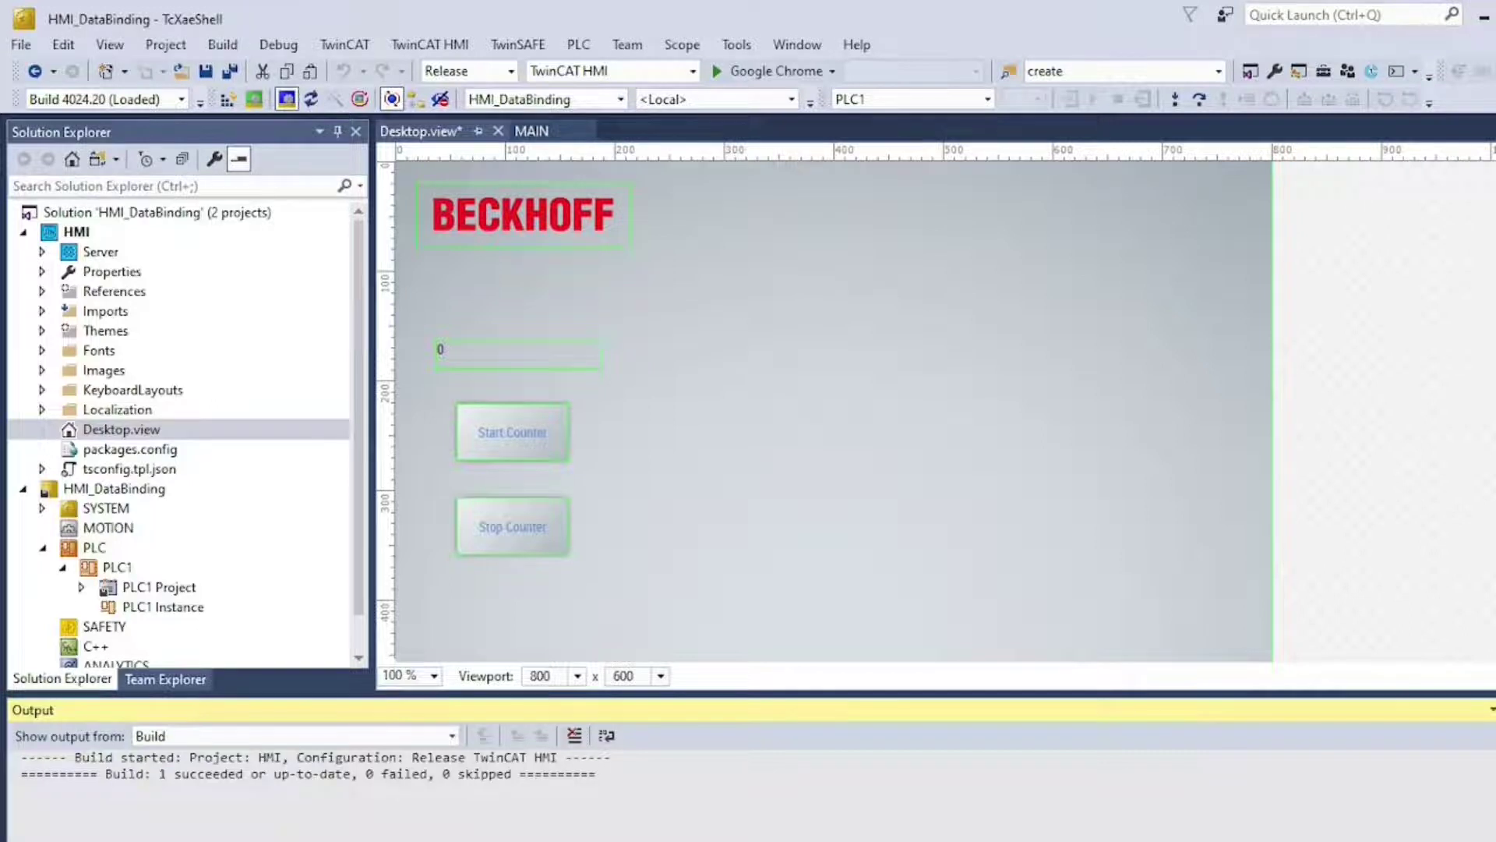
- Back in TcXaeShell, place a third Button about 402 px from the view's left edge and 309 px from its top, with the text "Add 2 Numbers"
key(ctrl+alt+x)
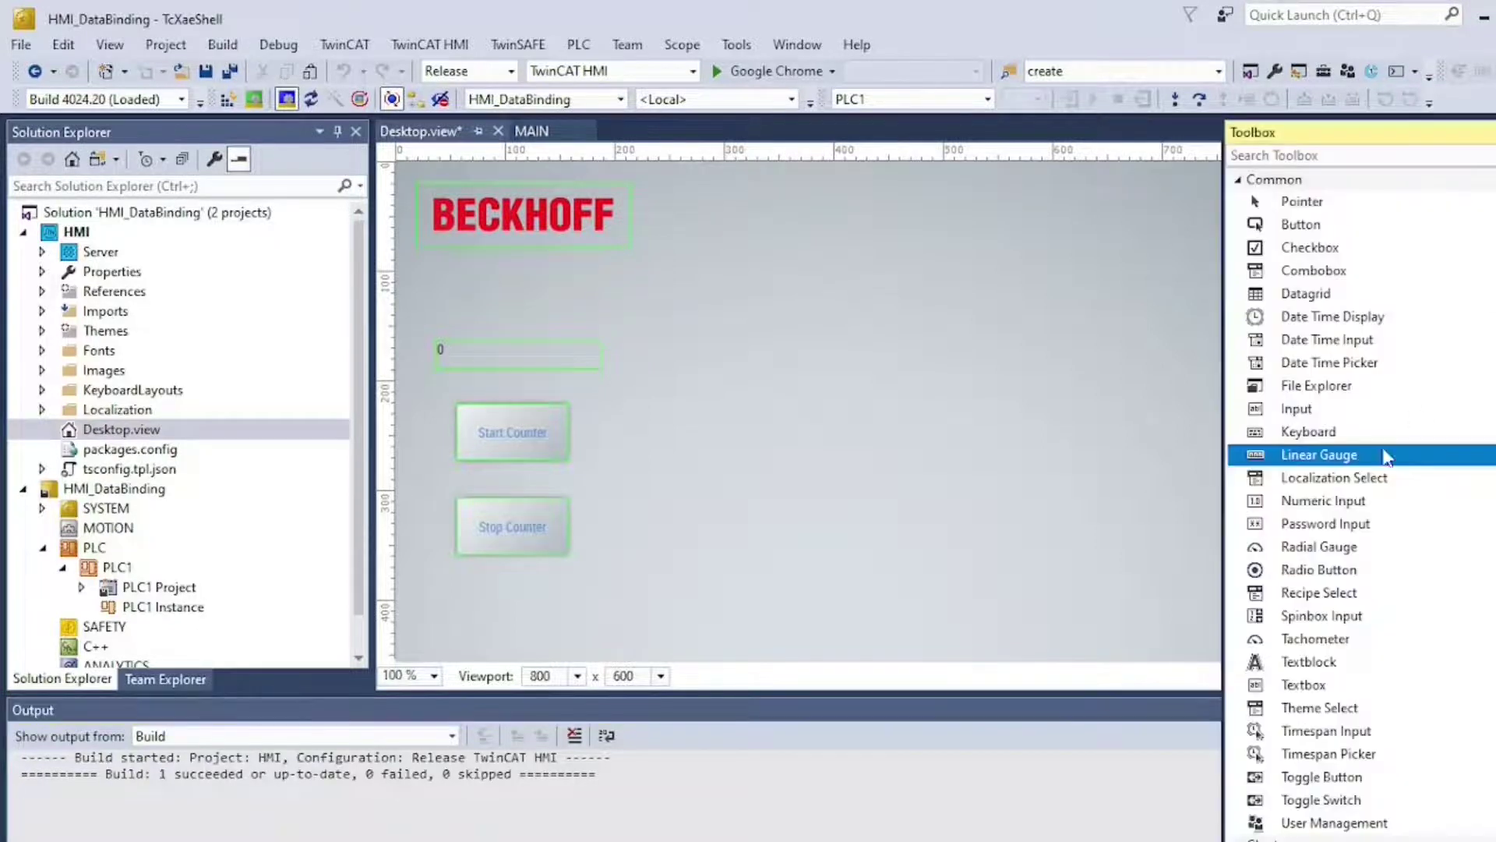
drag(1315, 226, 891, 527)
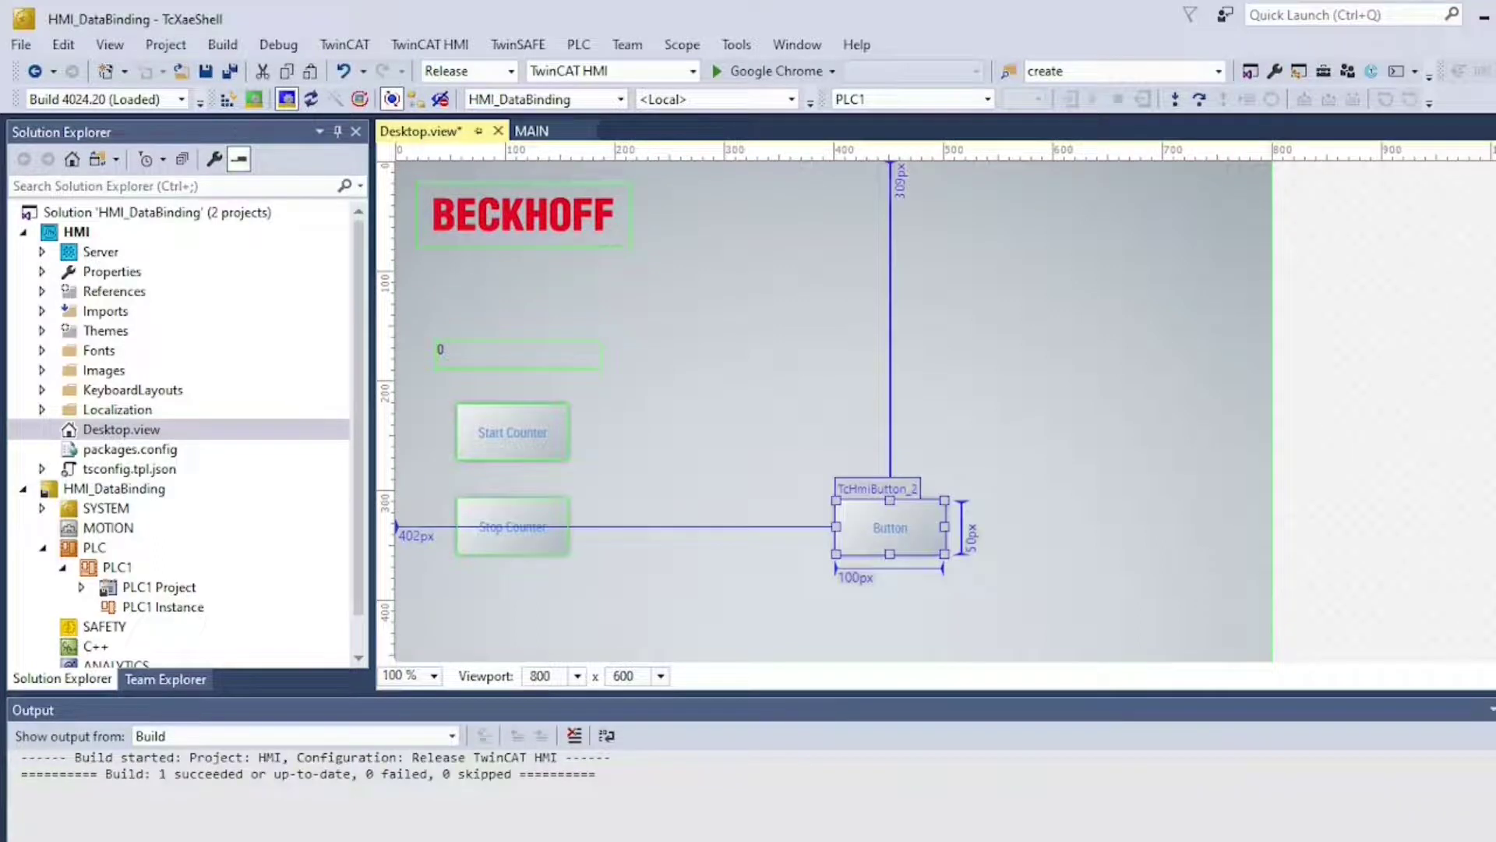
key(F4)
click(1247, 633)
text(A)
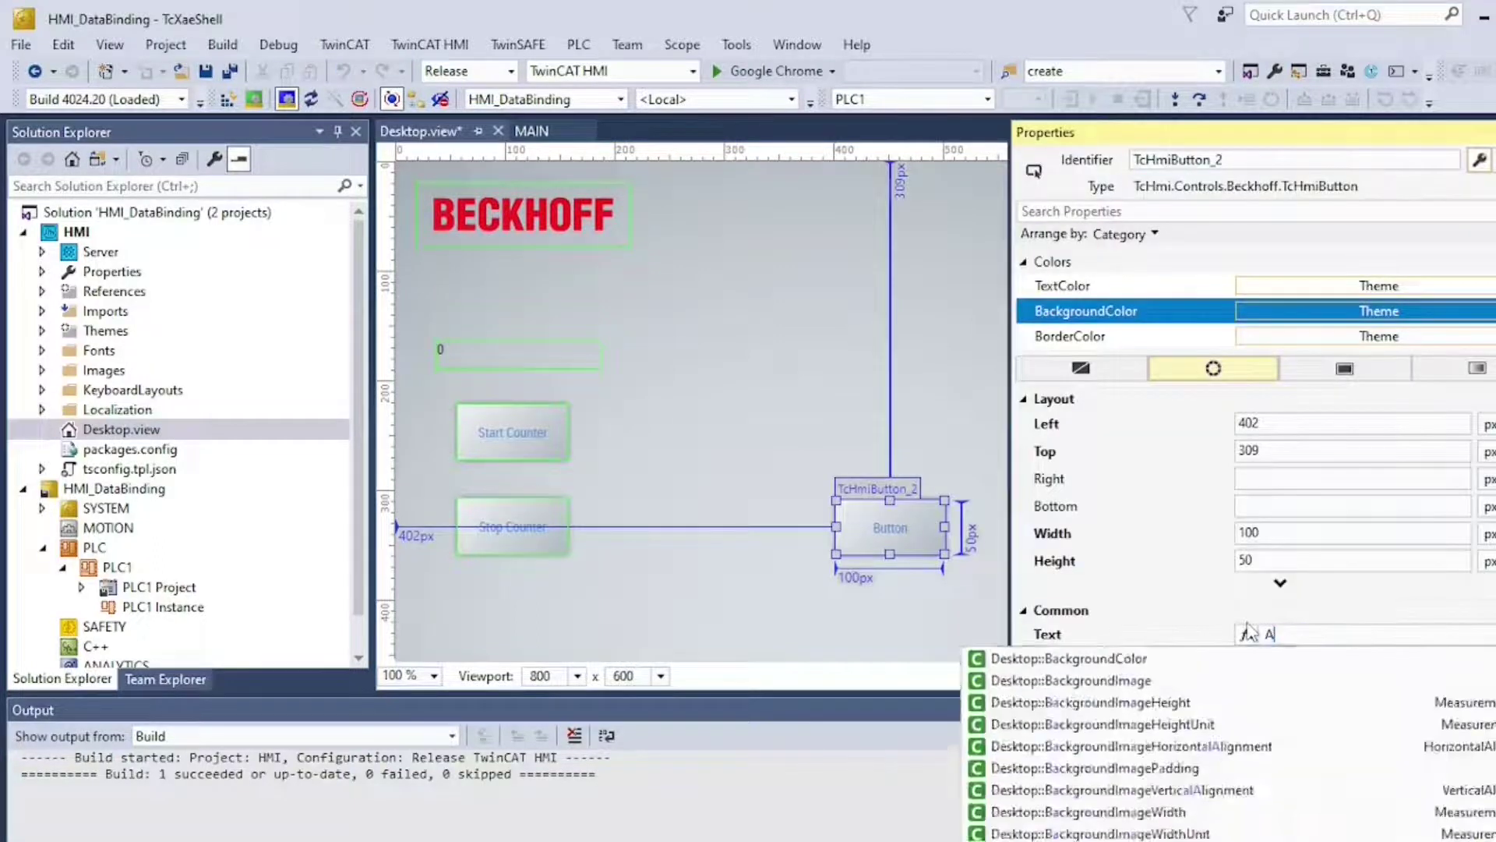
text(dd 2 Numbers)
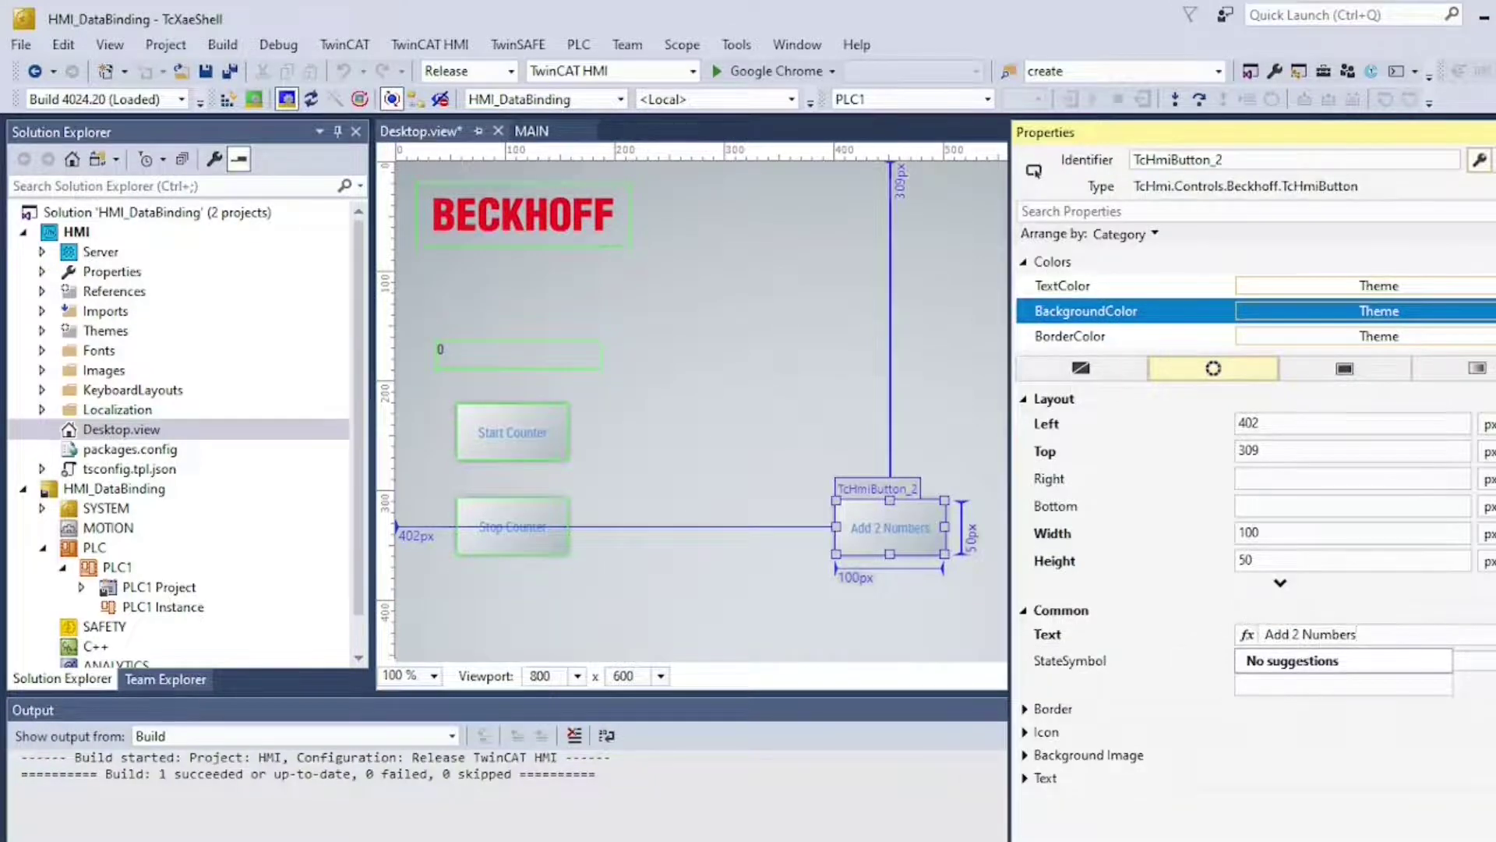
click(1027, 530)
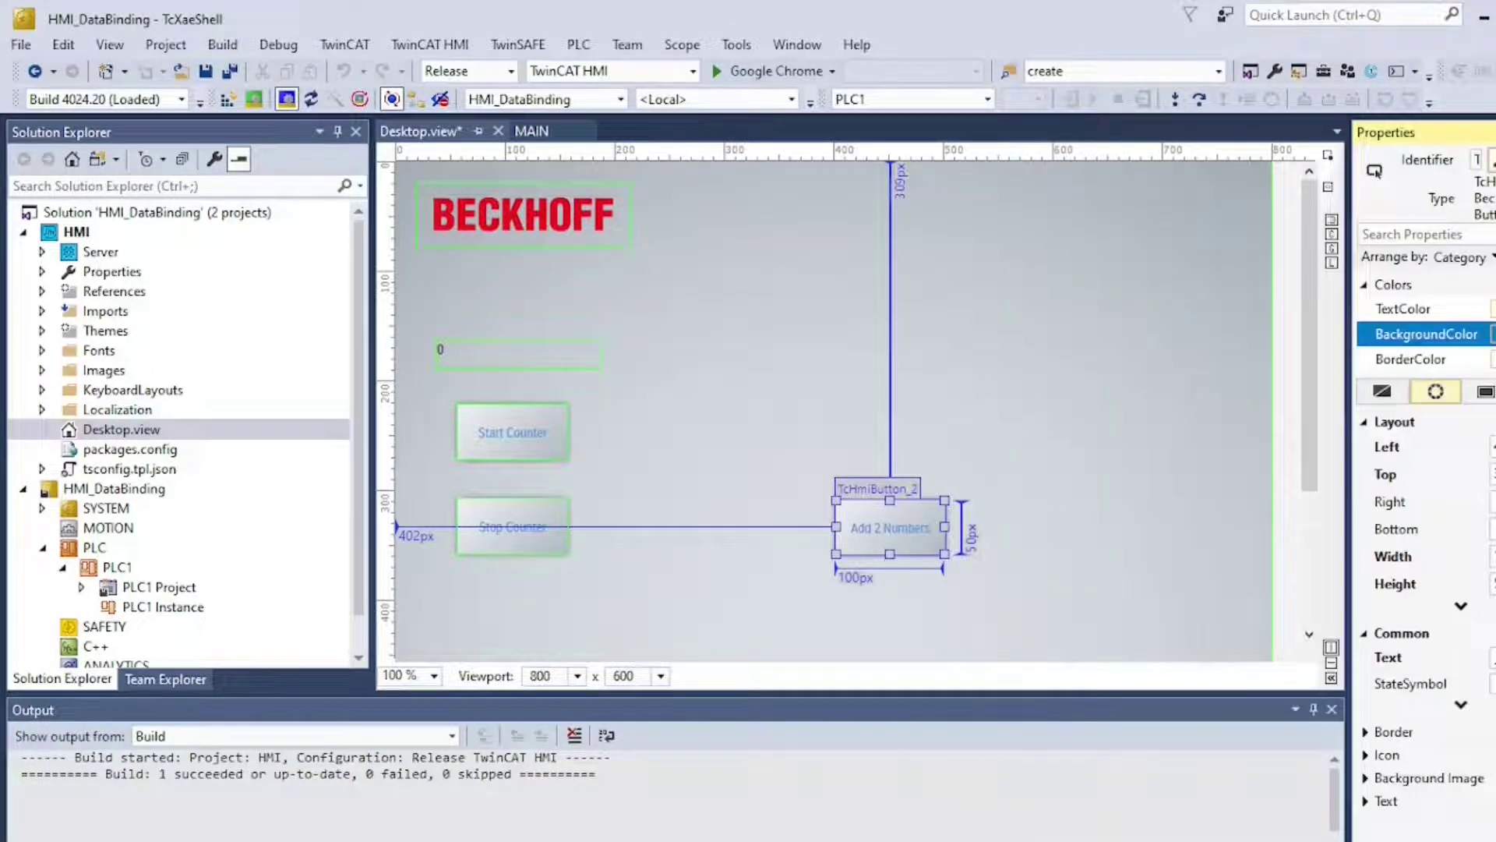
- Place a Linear Gauge above the Add 2 Numbers button, about 278 px from the view's left edge and 176 px from its top
click(1490, 203)
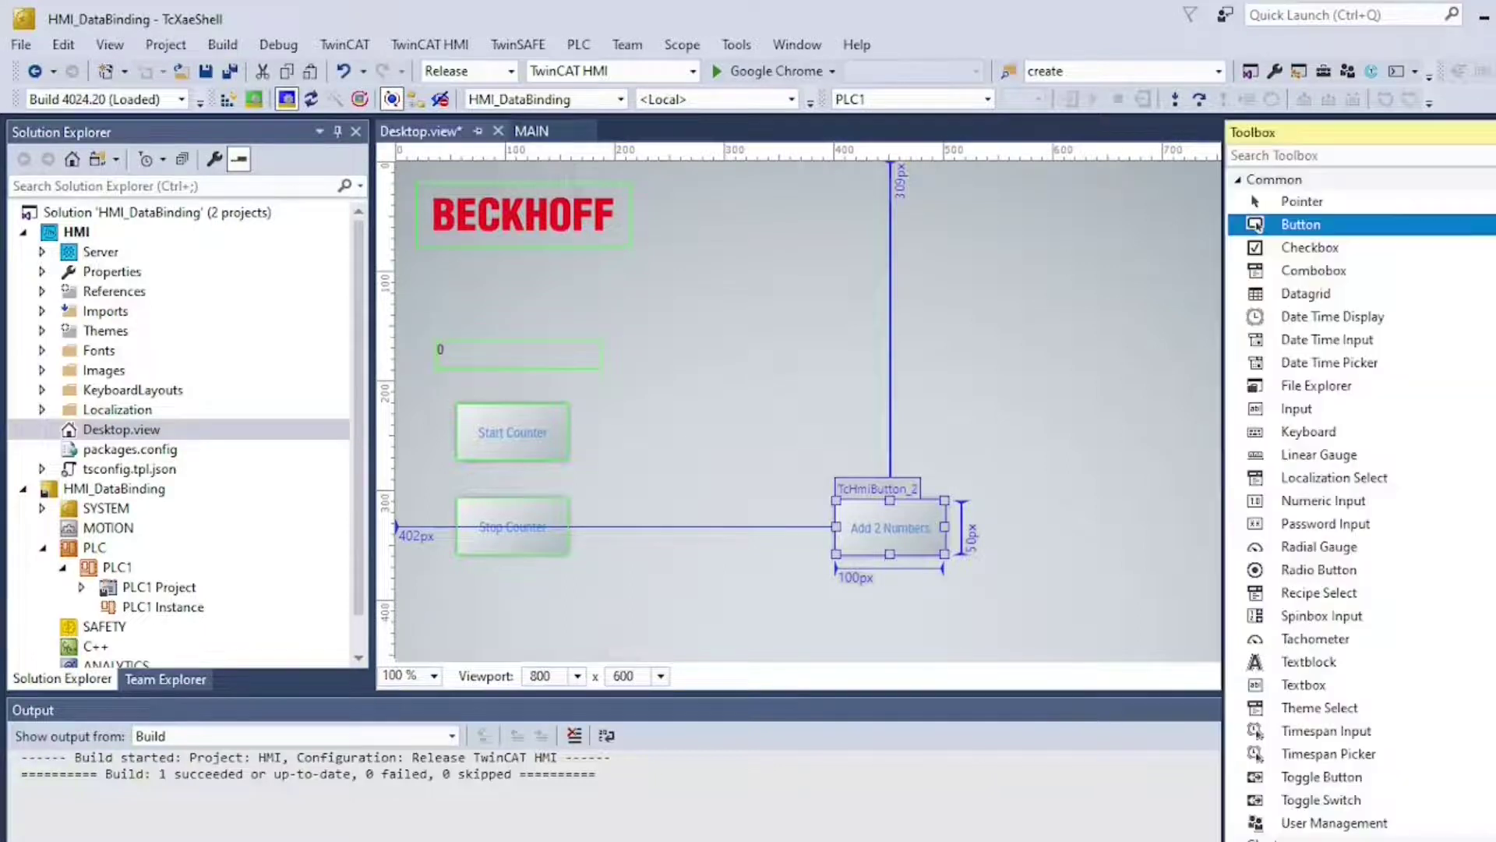
drag(1318, 455, 894, 386)
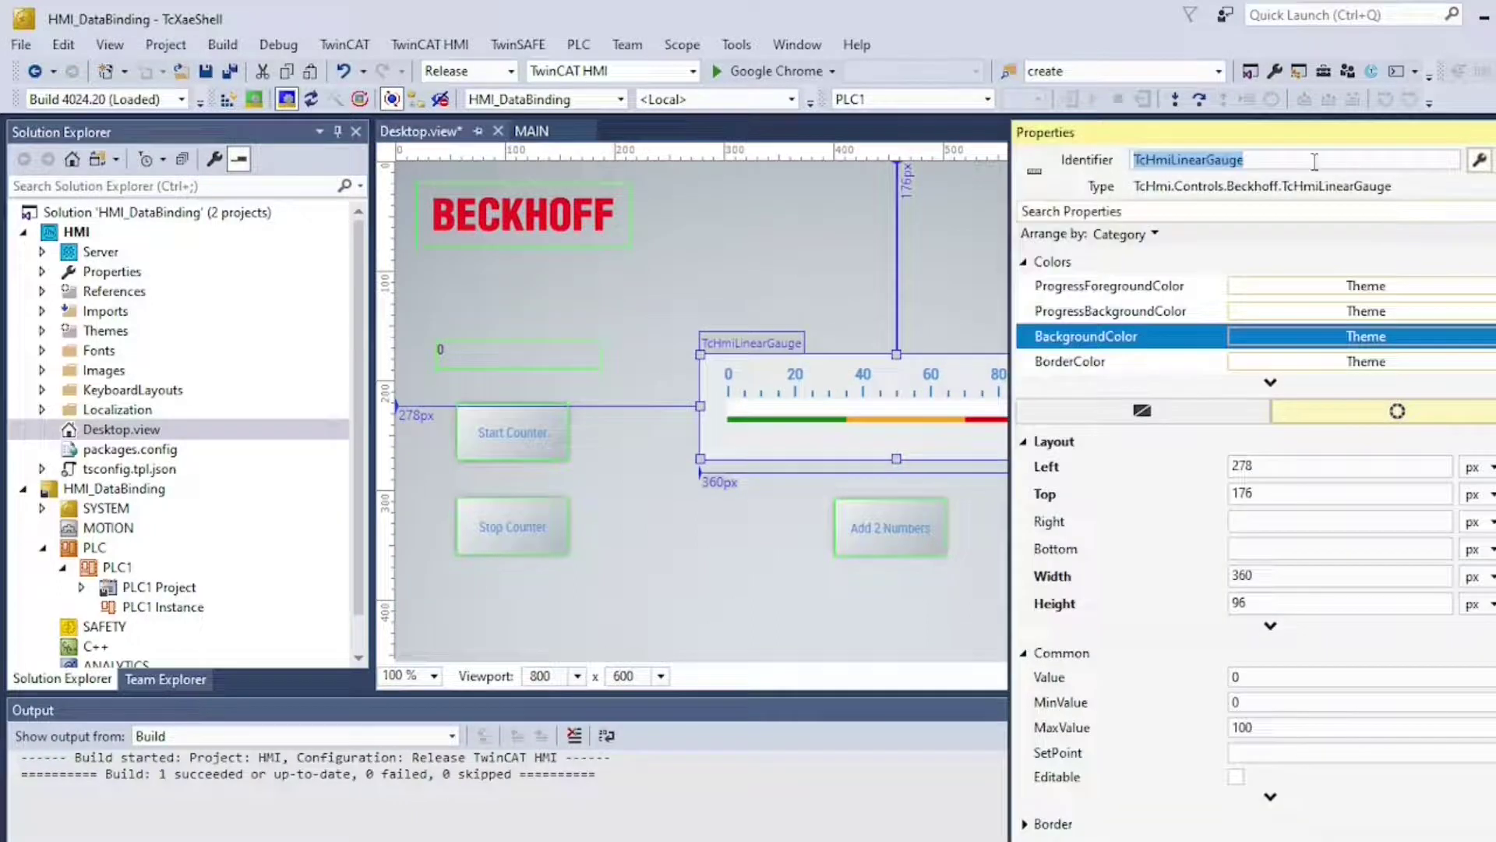
- Add a WriteToSymbol step targeting TcHmiLinearGauge::Value to the Add 2 Numbers button's onPressed action, and confirm it
double_click(894, 535)
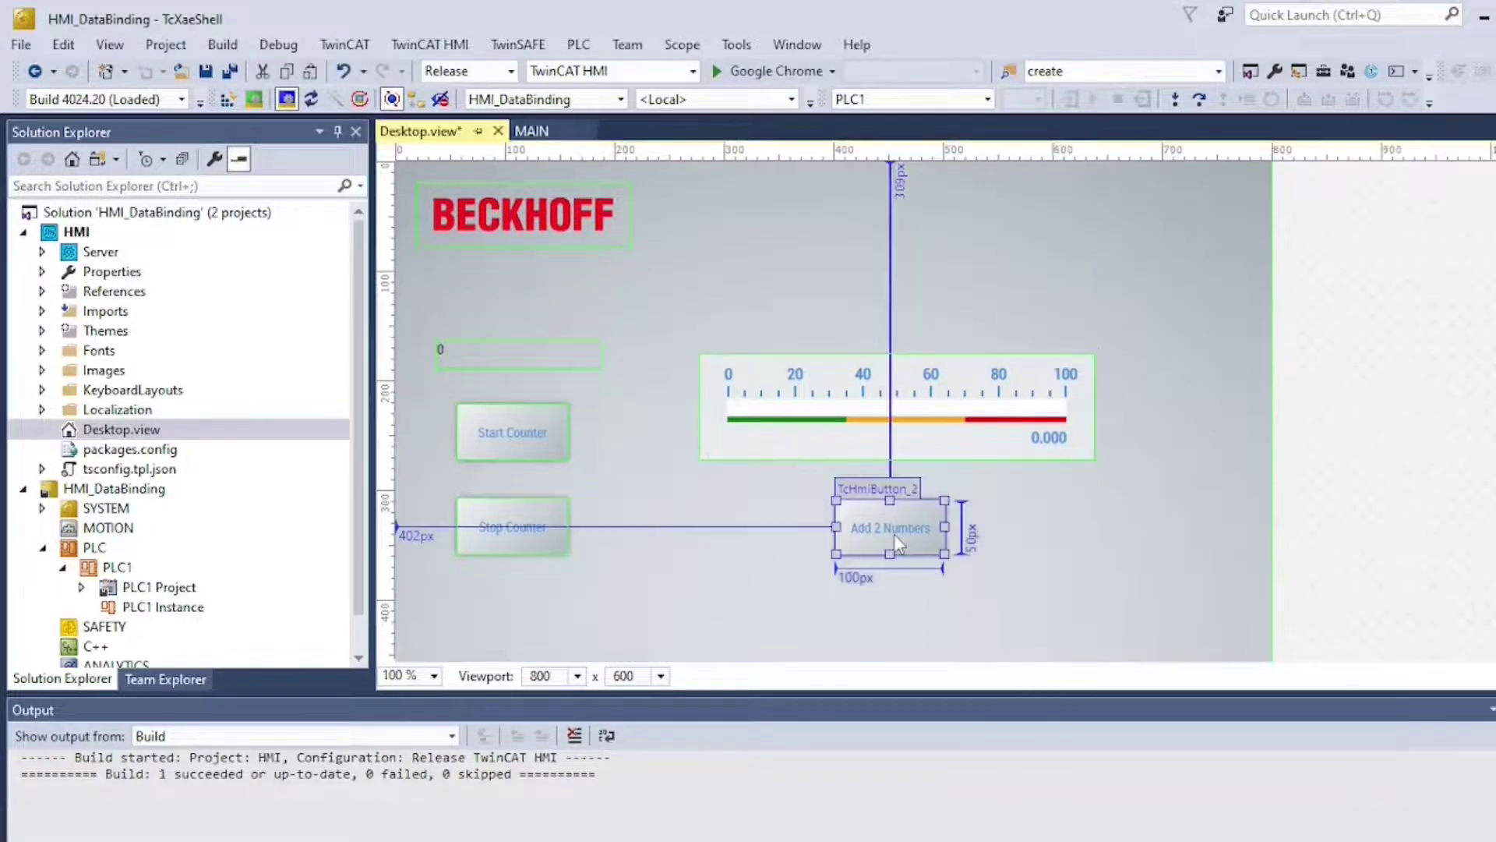
drag(173, 208, 483, 251)
click(565, 198)
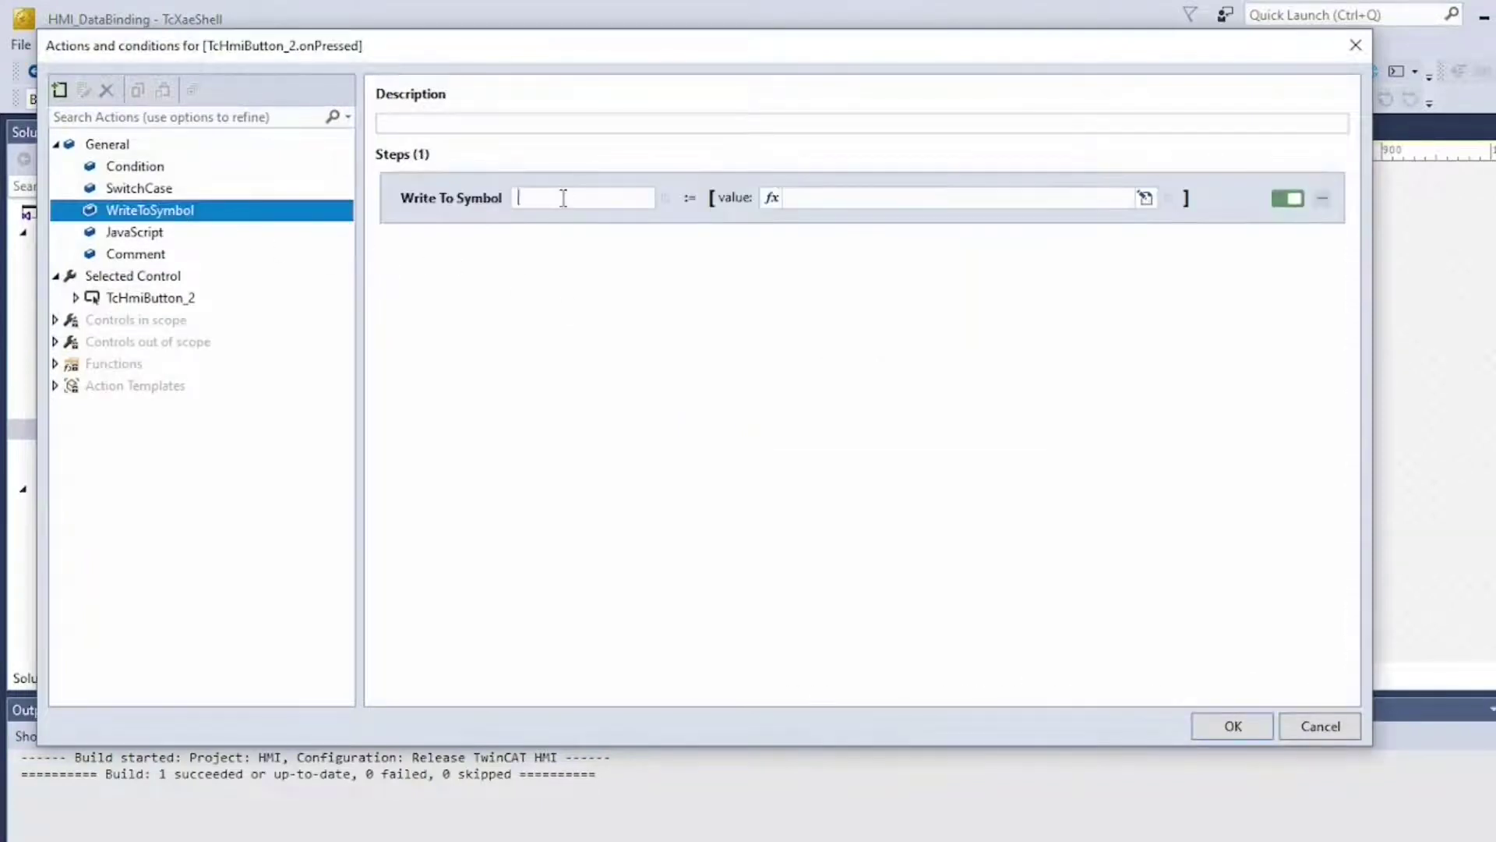
text(TcHmiLinearGauge::)
text(Value)
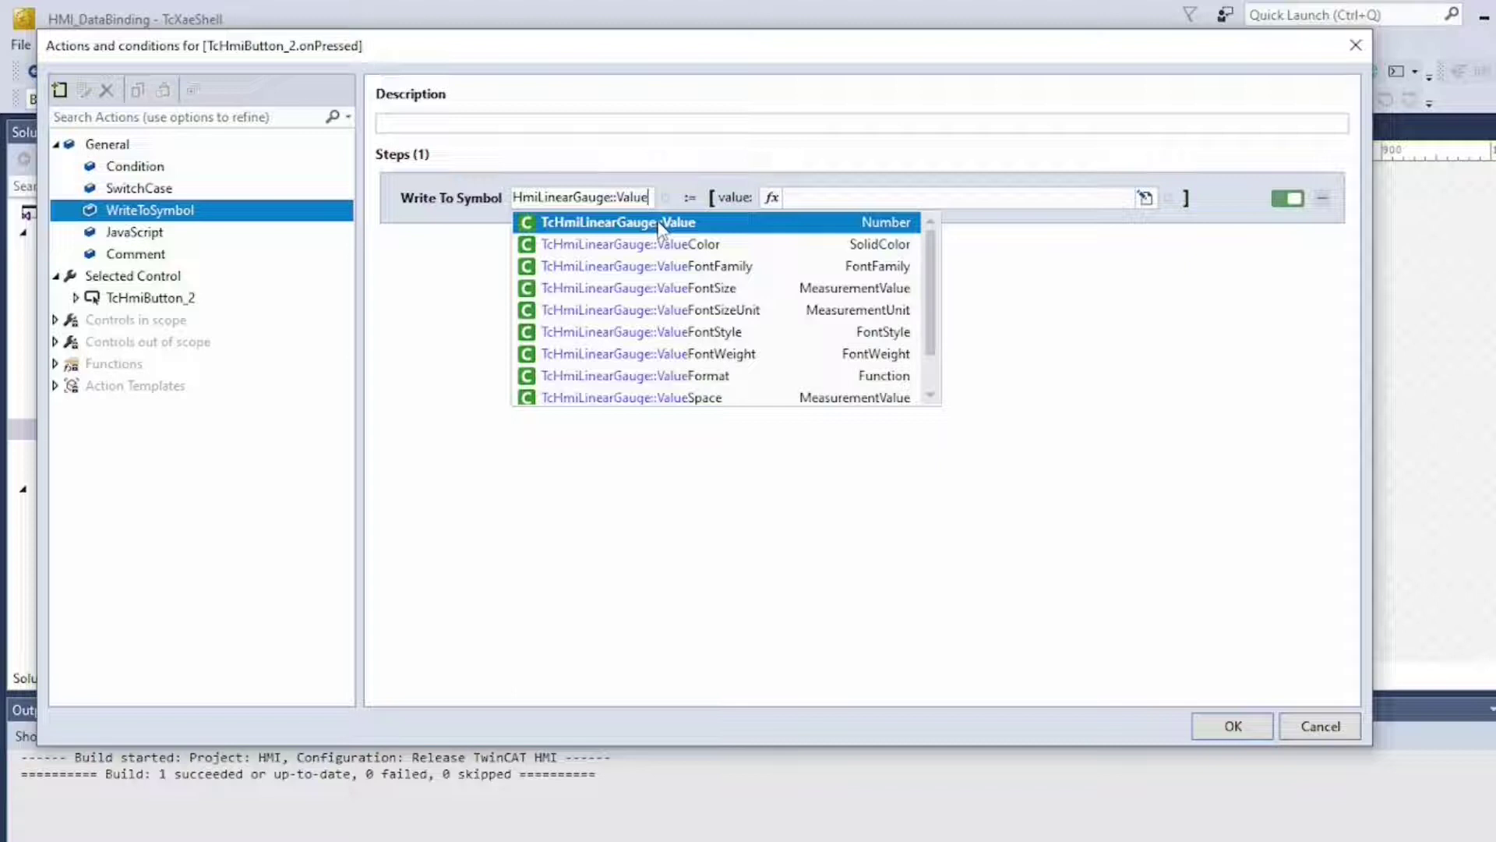
click(660, 223)
click(1255, 727)
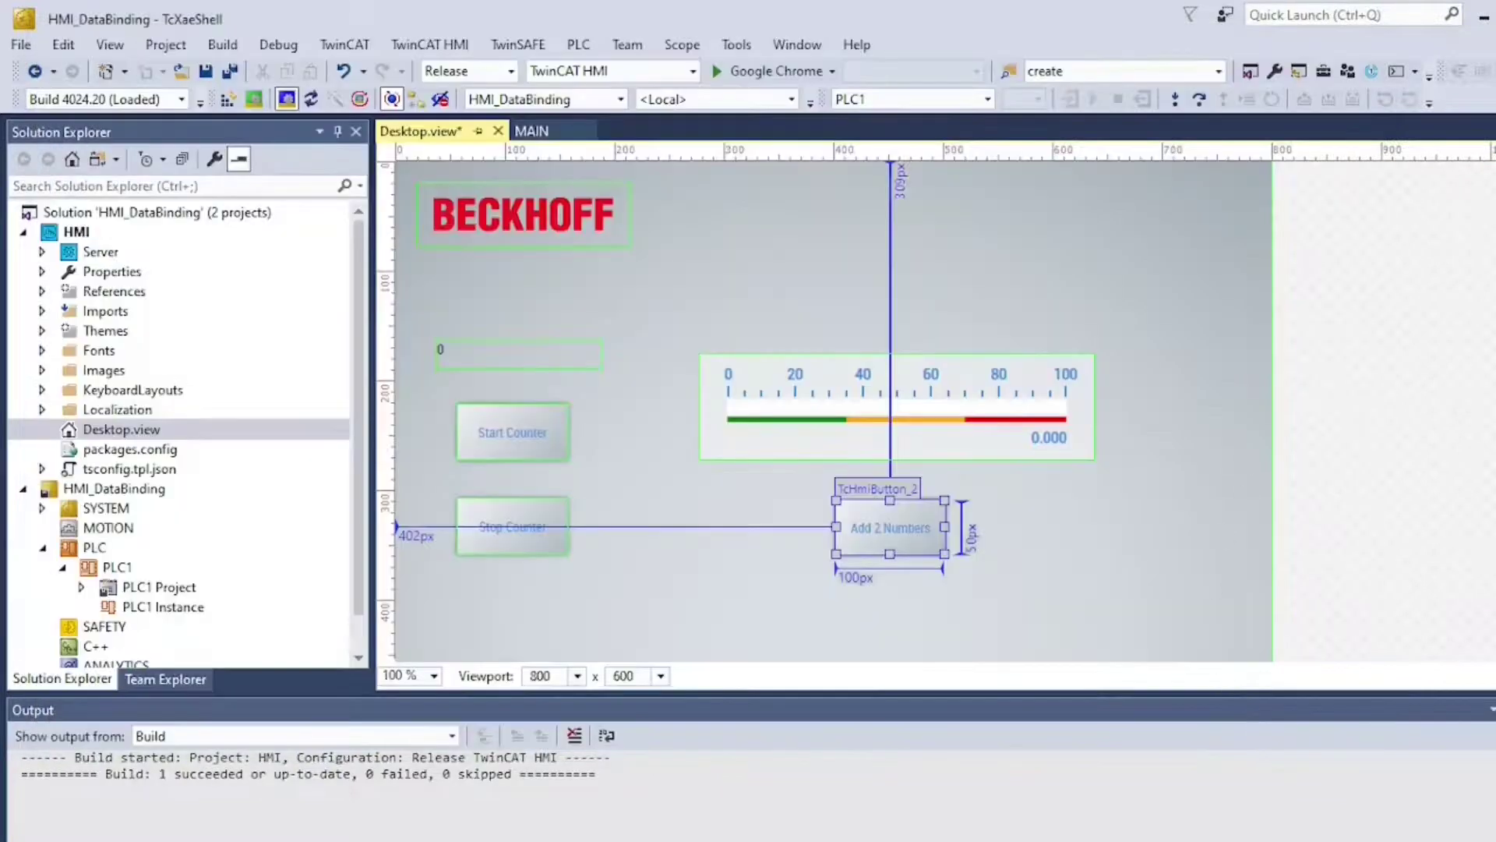
- Place two Numeric Inputs side by side above the gauge, about 120 px from the view's top and 278 and 488 px from its left edge
key(ctrl+alt+x)
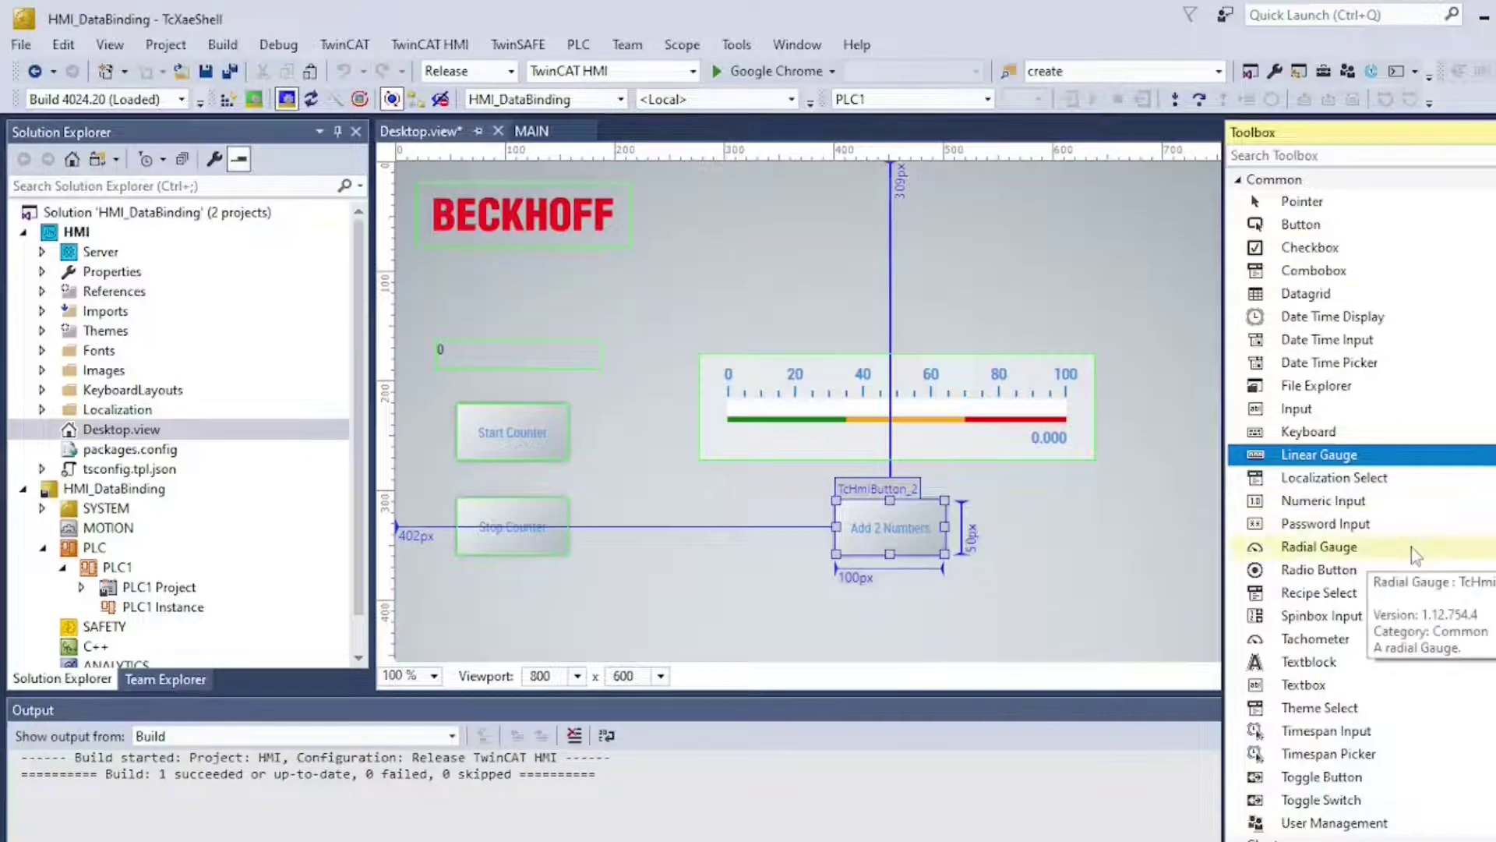
drag(1323, 500, 901, 282)
key(ctrl+alt+x)
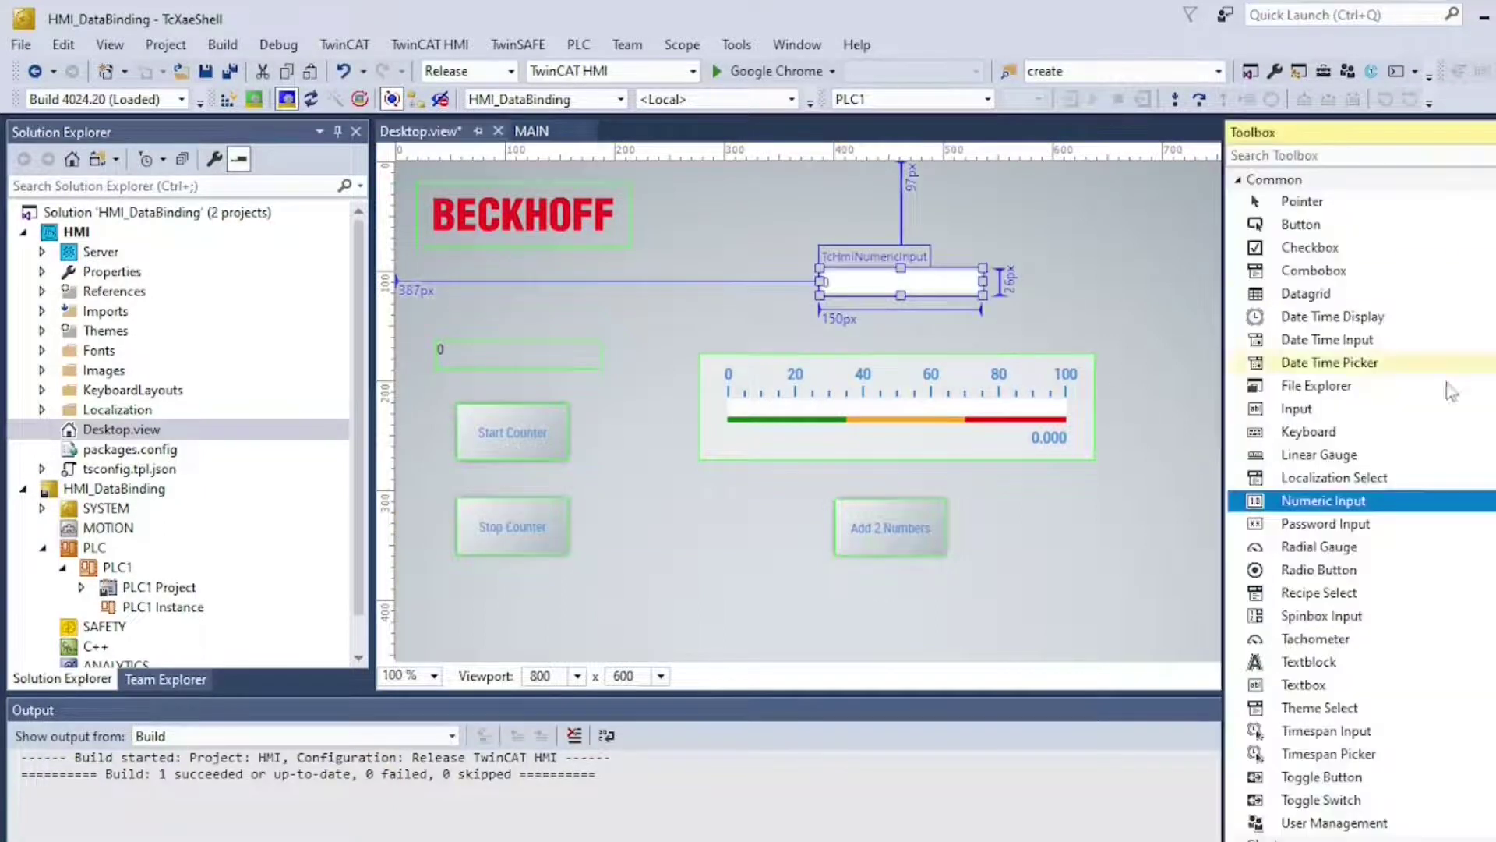
drag(1352, 505, 1069, 279)
drag(933, 294, 816, 320)
drag(1066, 288, 1009, 316)
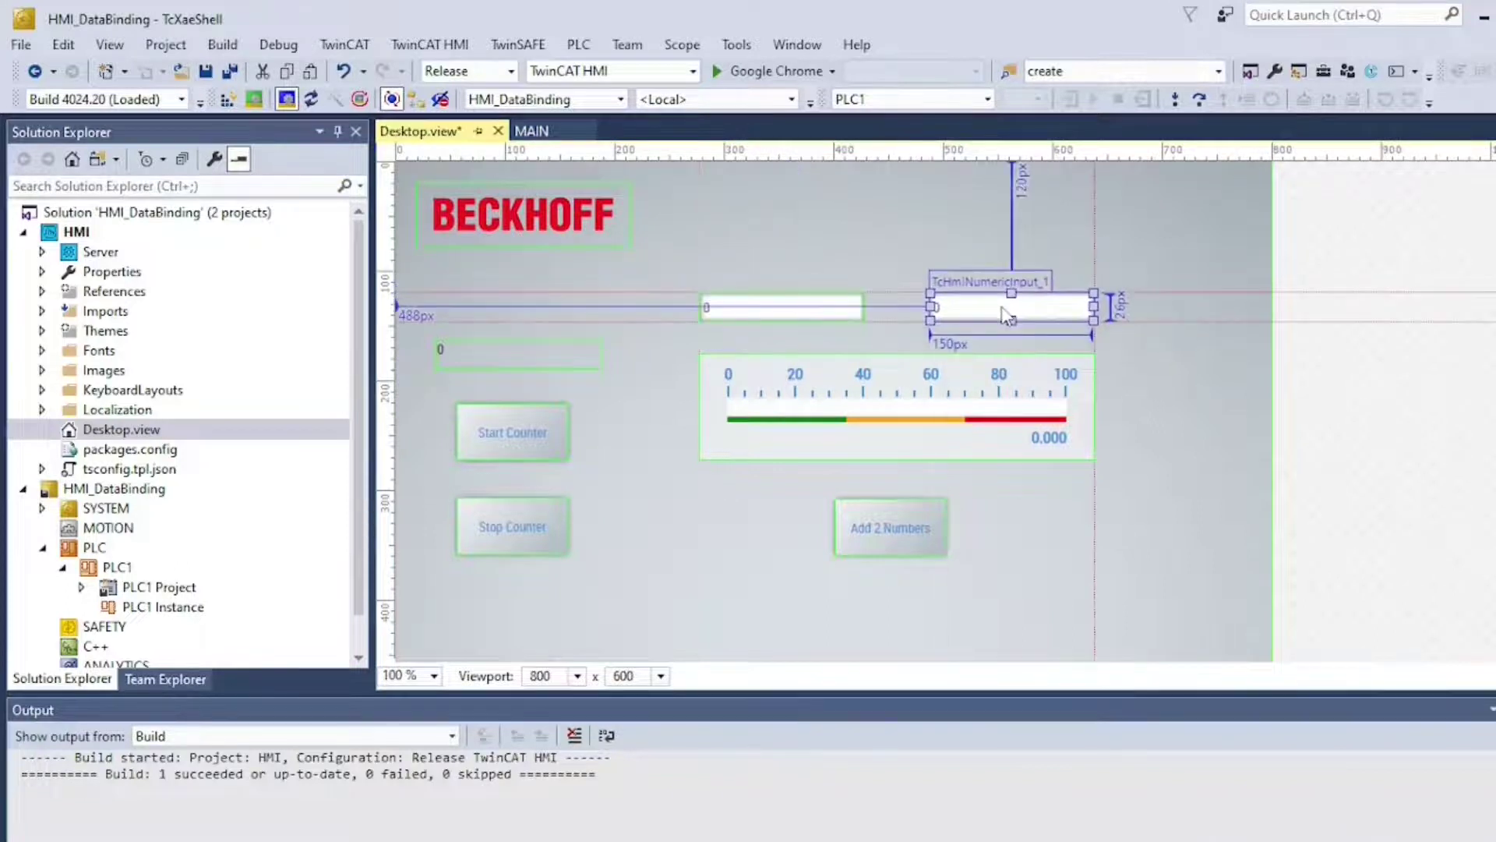
click(1196, 251)
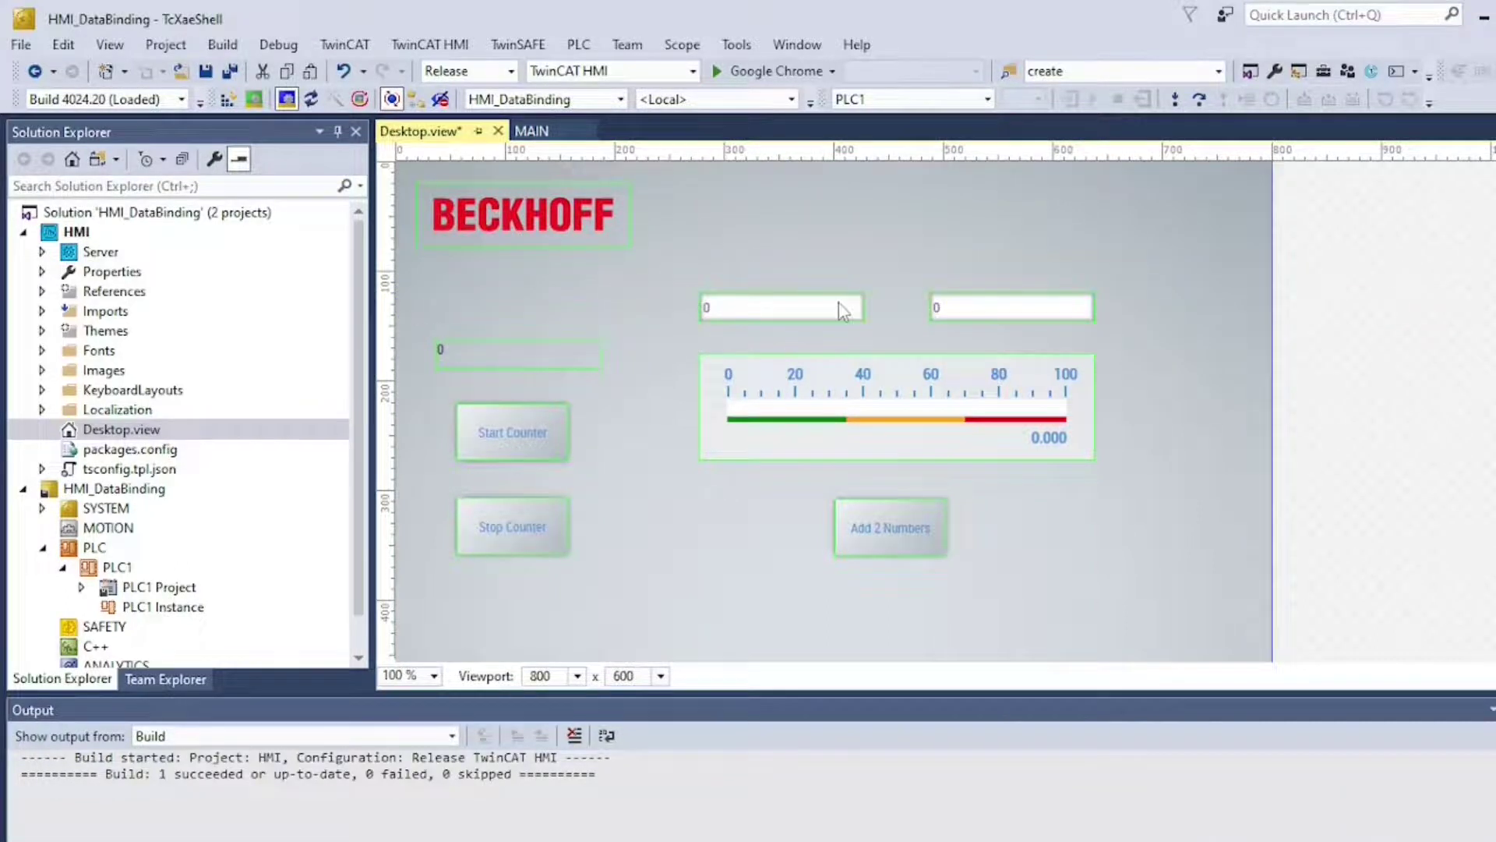
- Copy the identifier of the first Numeric Input
click(843, 309)
key(F4)
key(ctrl+c)
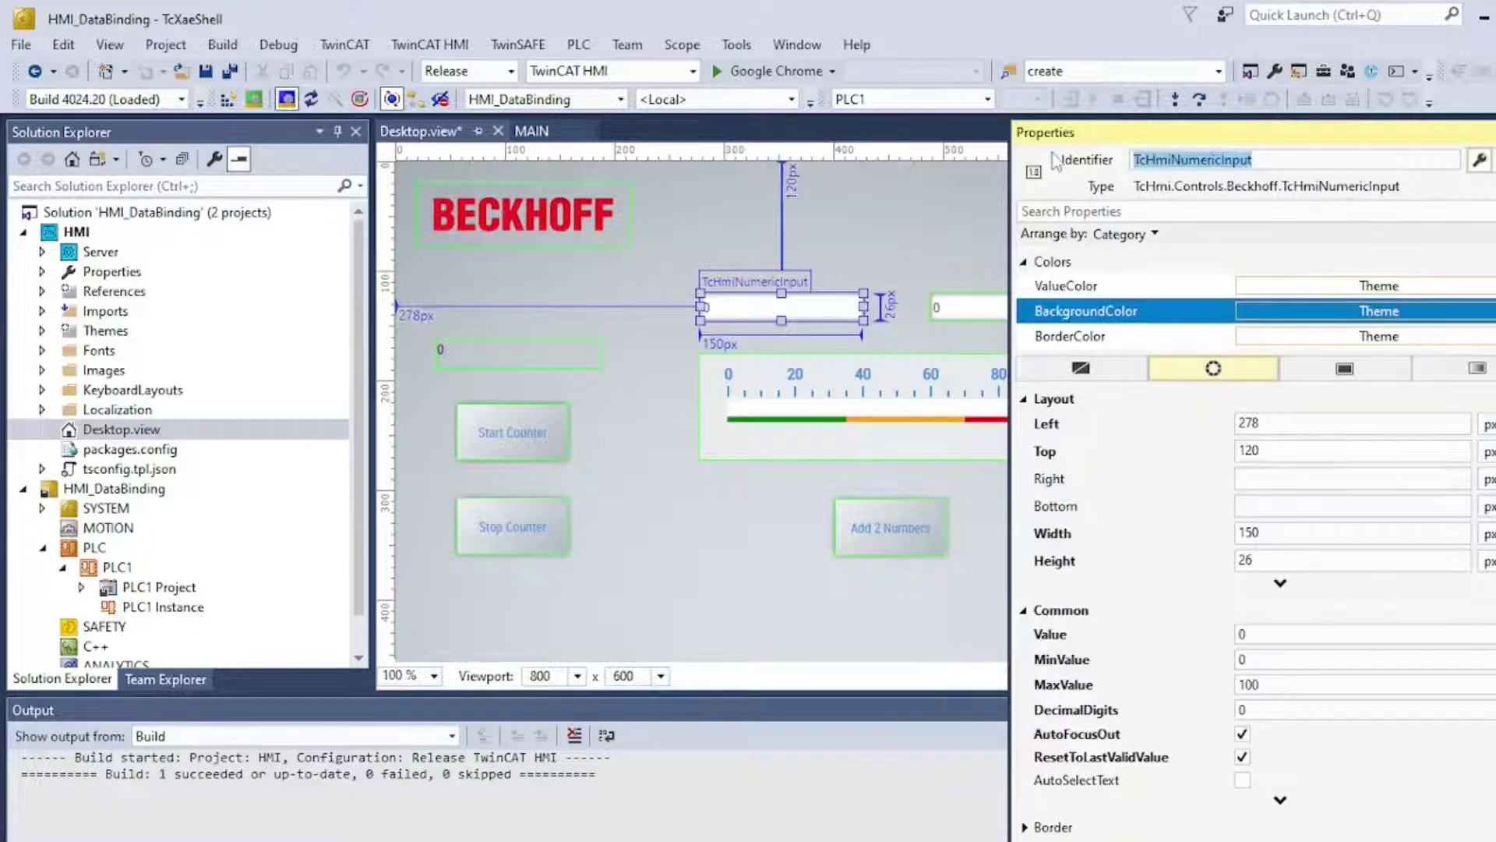
- Reopen the Add 2 Numbers button's onPressed action and enter TcHmiNumericInput::Value as the first term of the written value's expression
double_click(912, 517)
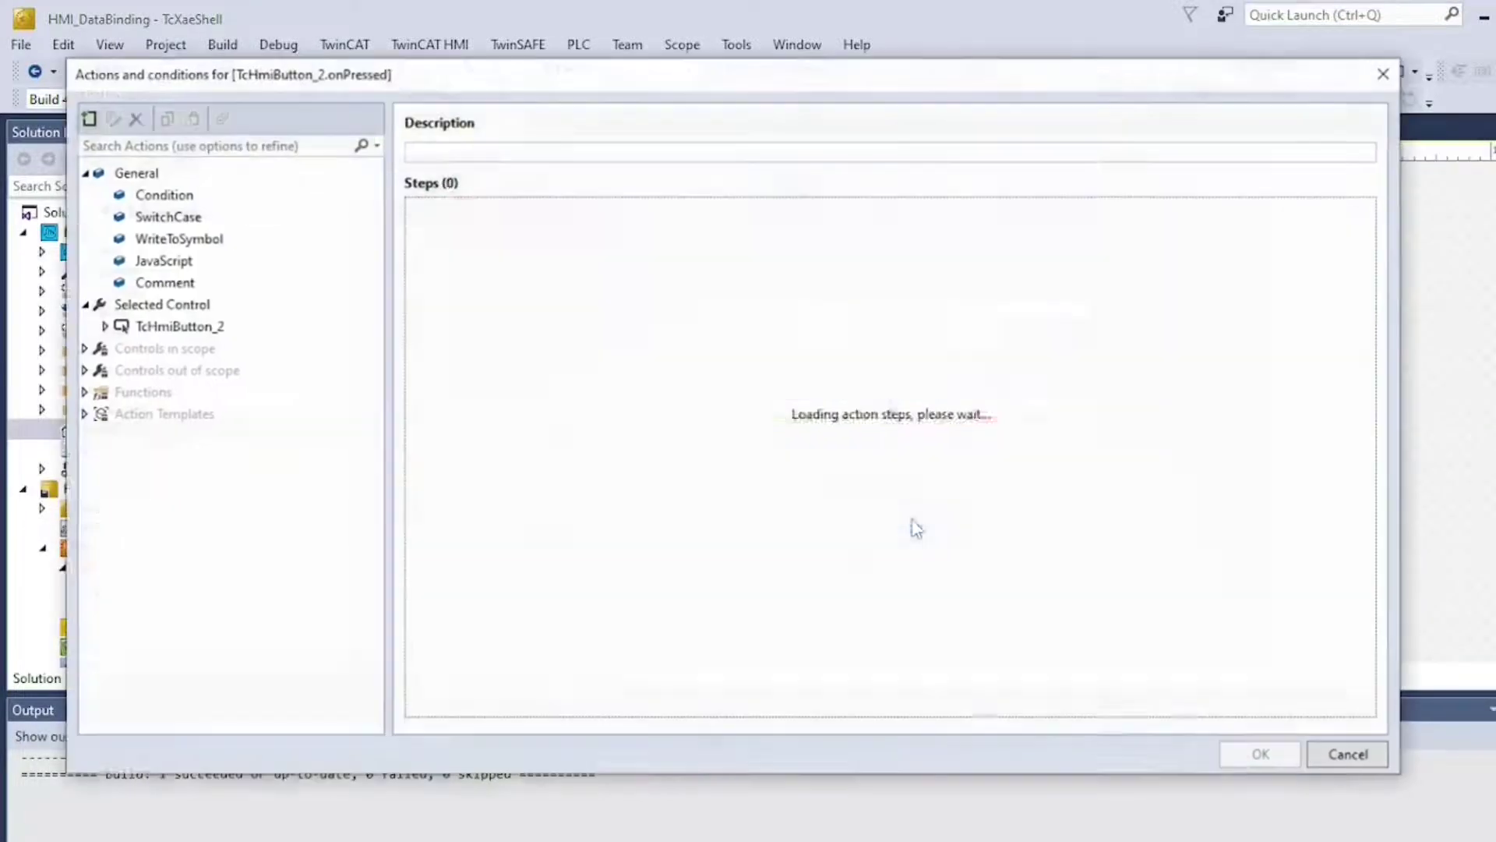
click(1208, 228)
click(1262, 293)
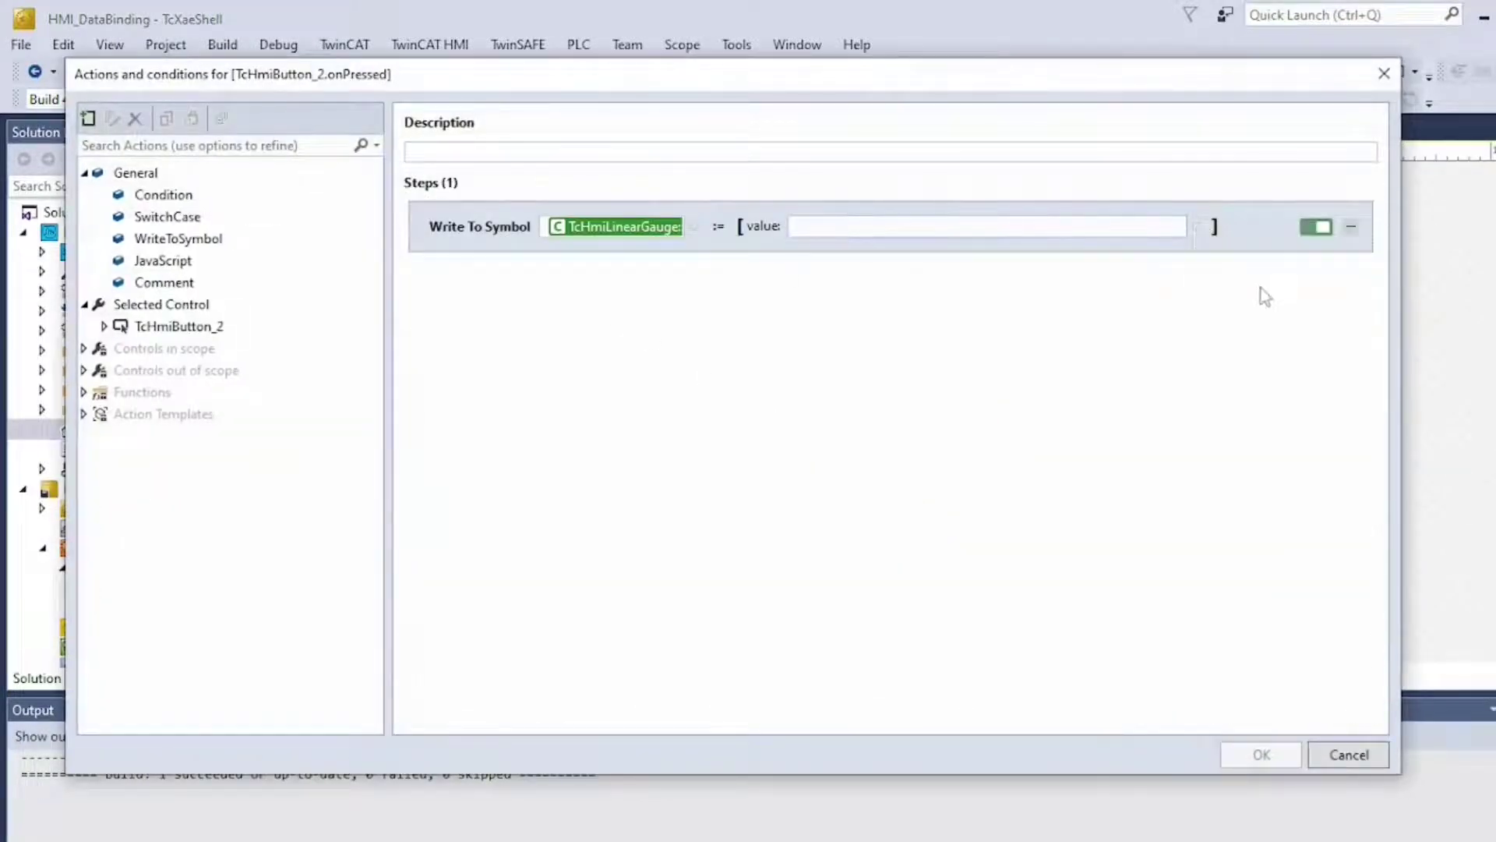
click(1174, 226)
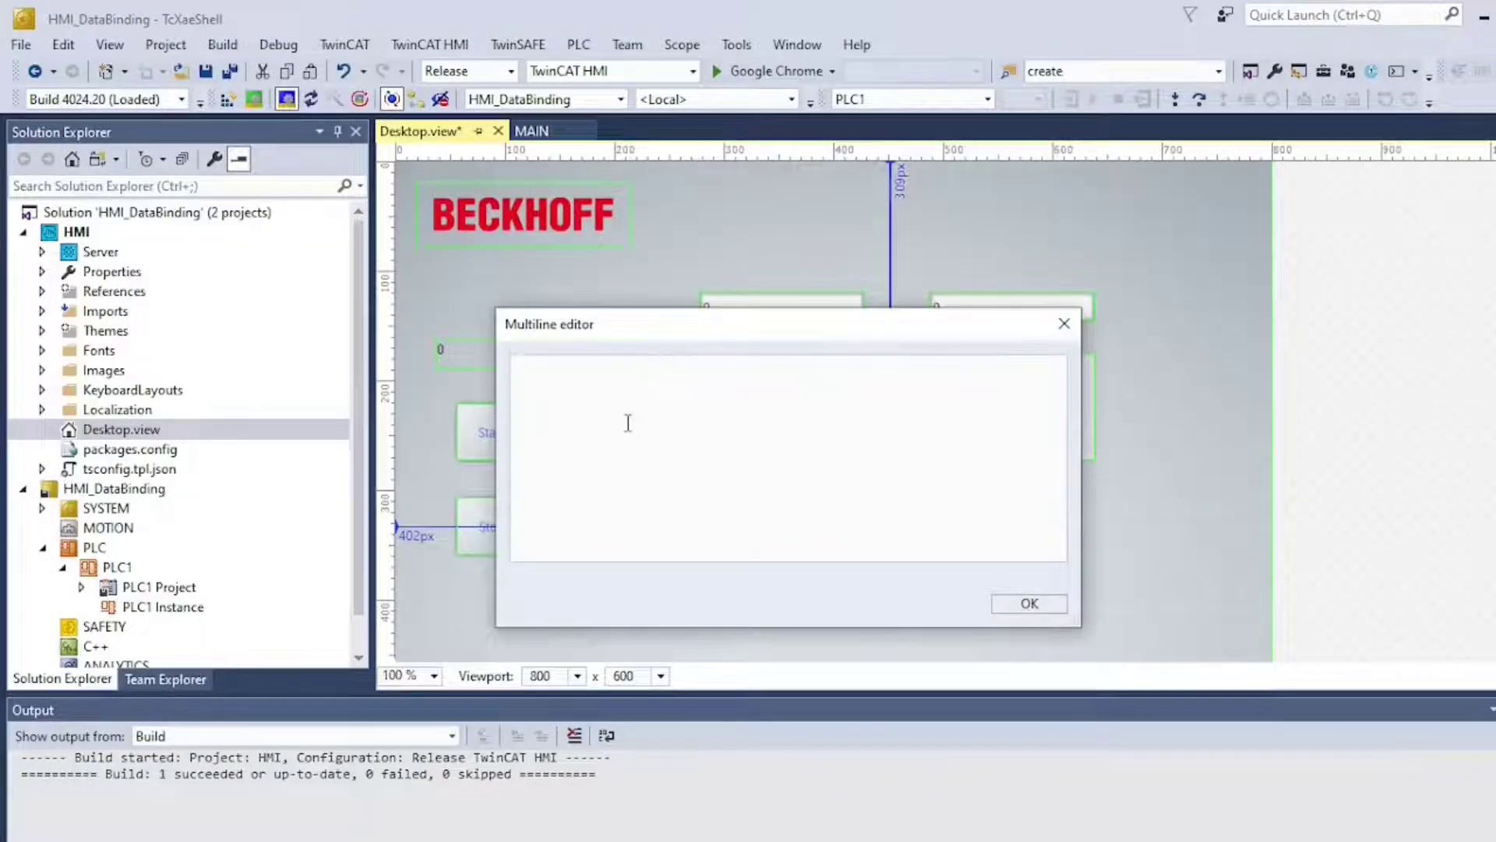
key(ctrl+v)
text(::Valeu)
key(BackSpace)
key(BackSpace)
text(ue)
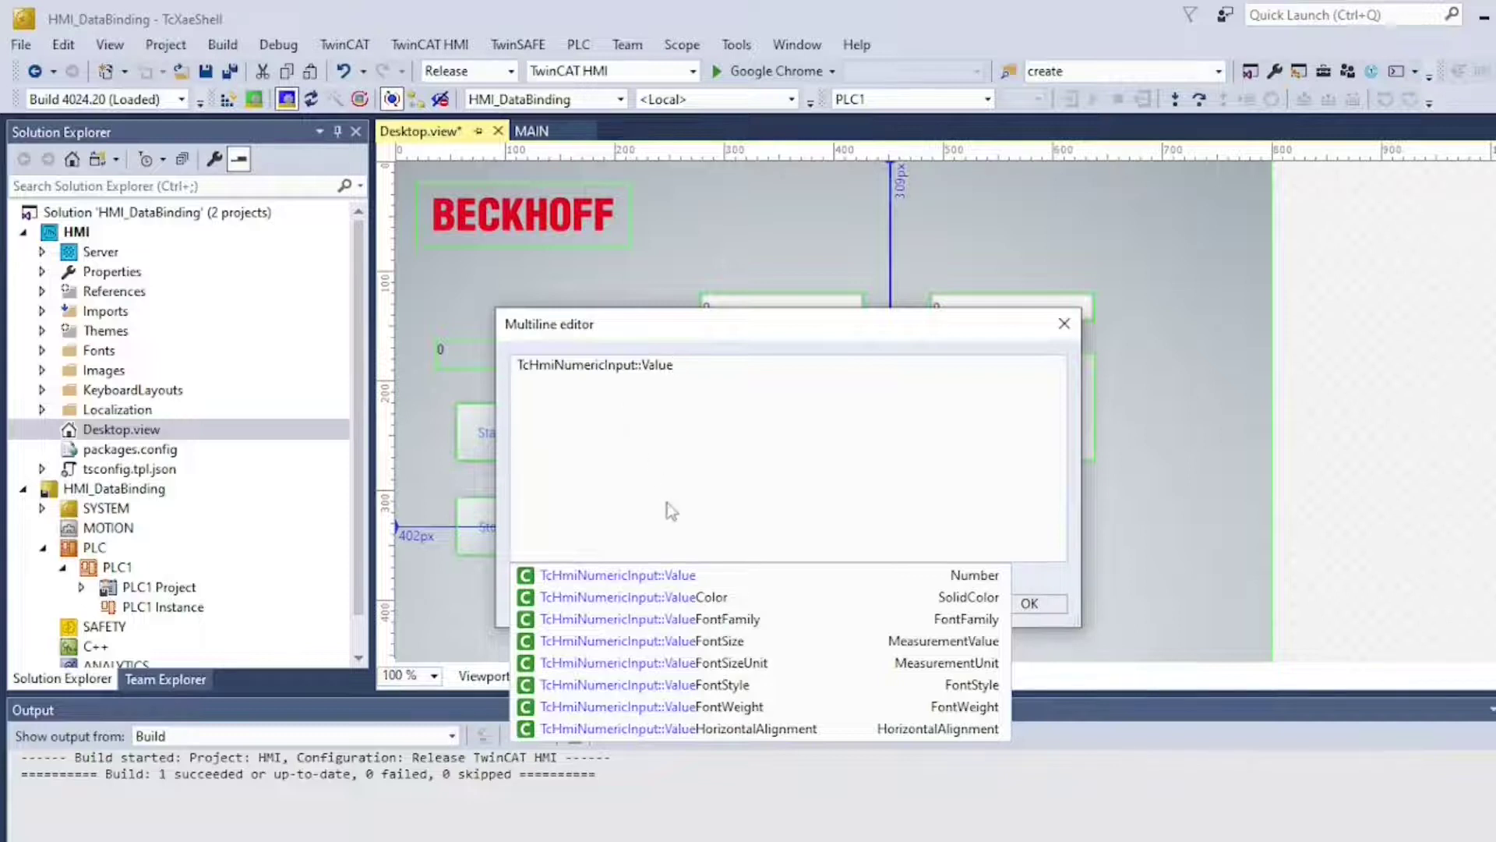
key(Return)
- Extend the expression with + TcHmiNumericInput_1::Value, and confirm both the expression and the onPressed action
text(+)
key(ctrl+v)
text(_1::Value)
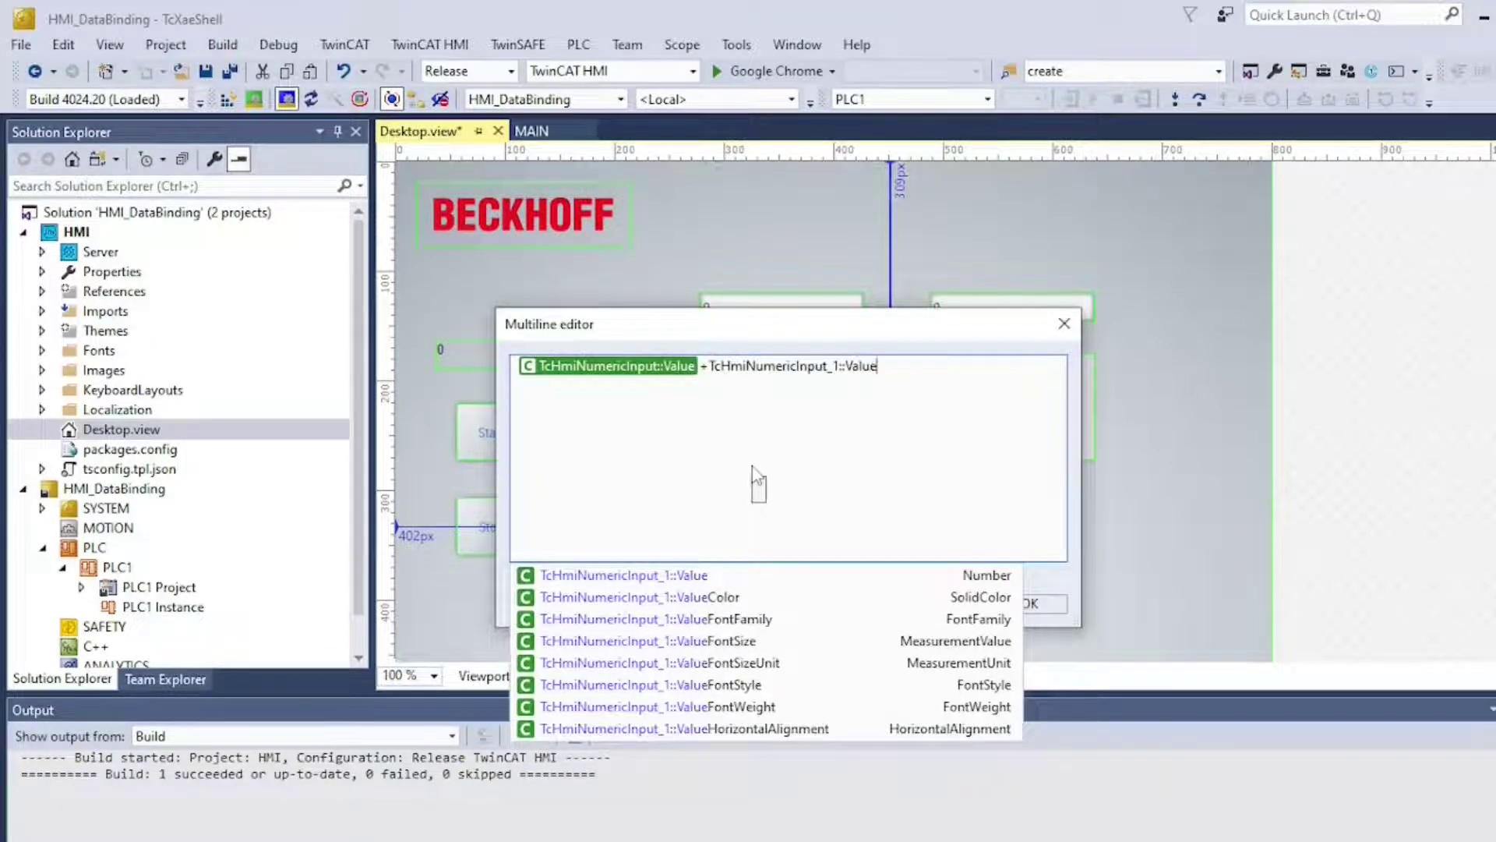
key(Return)
click(1040, 605)
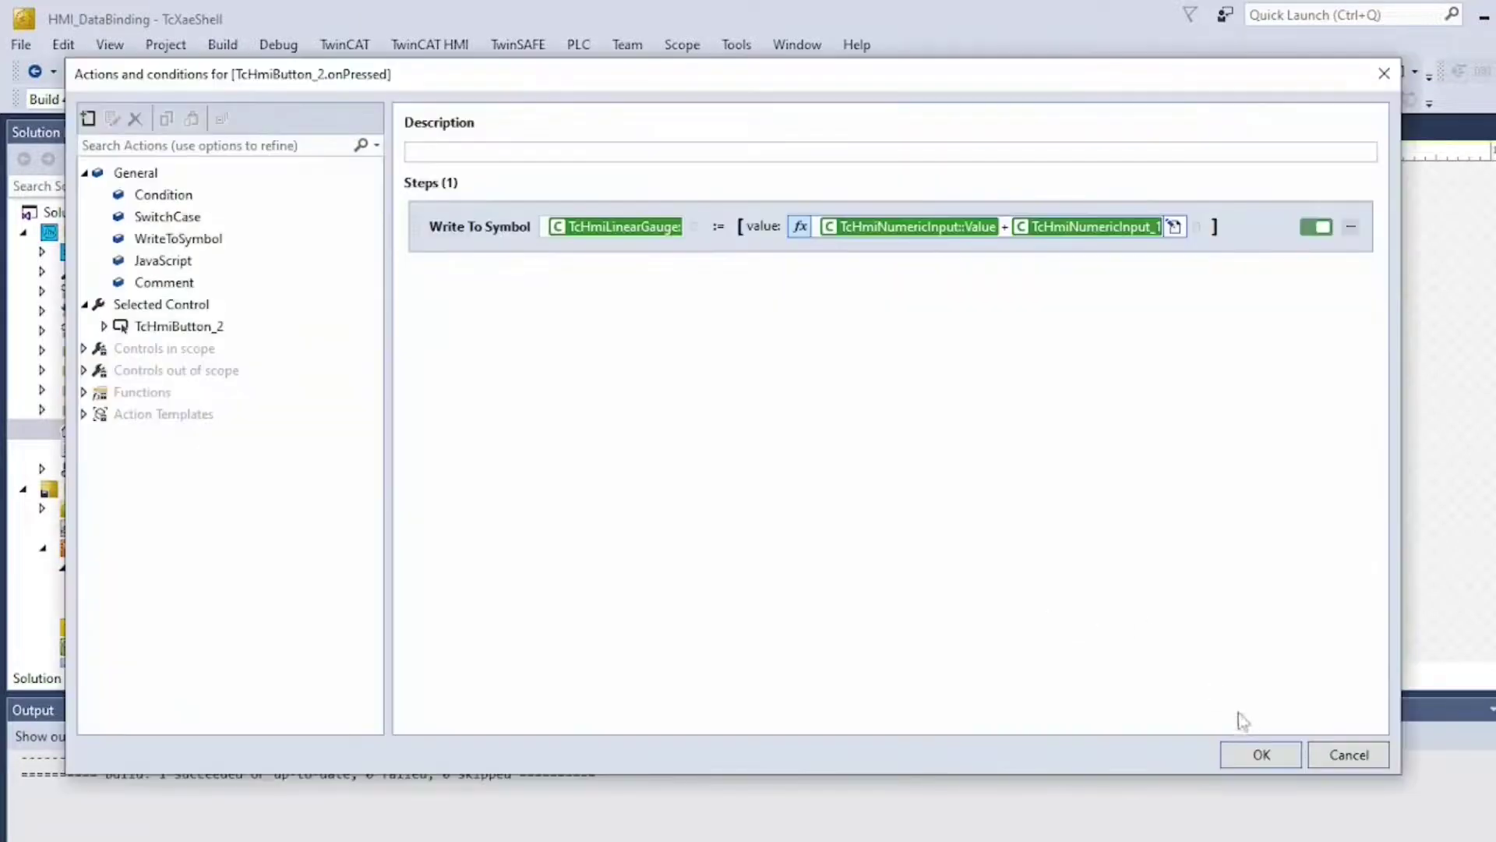
click(1274, 760)
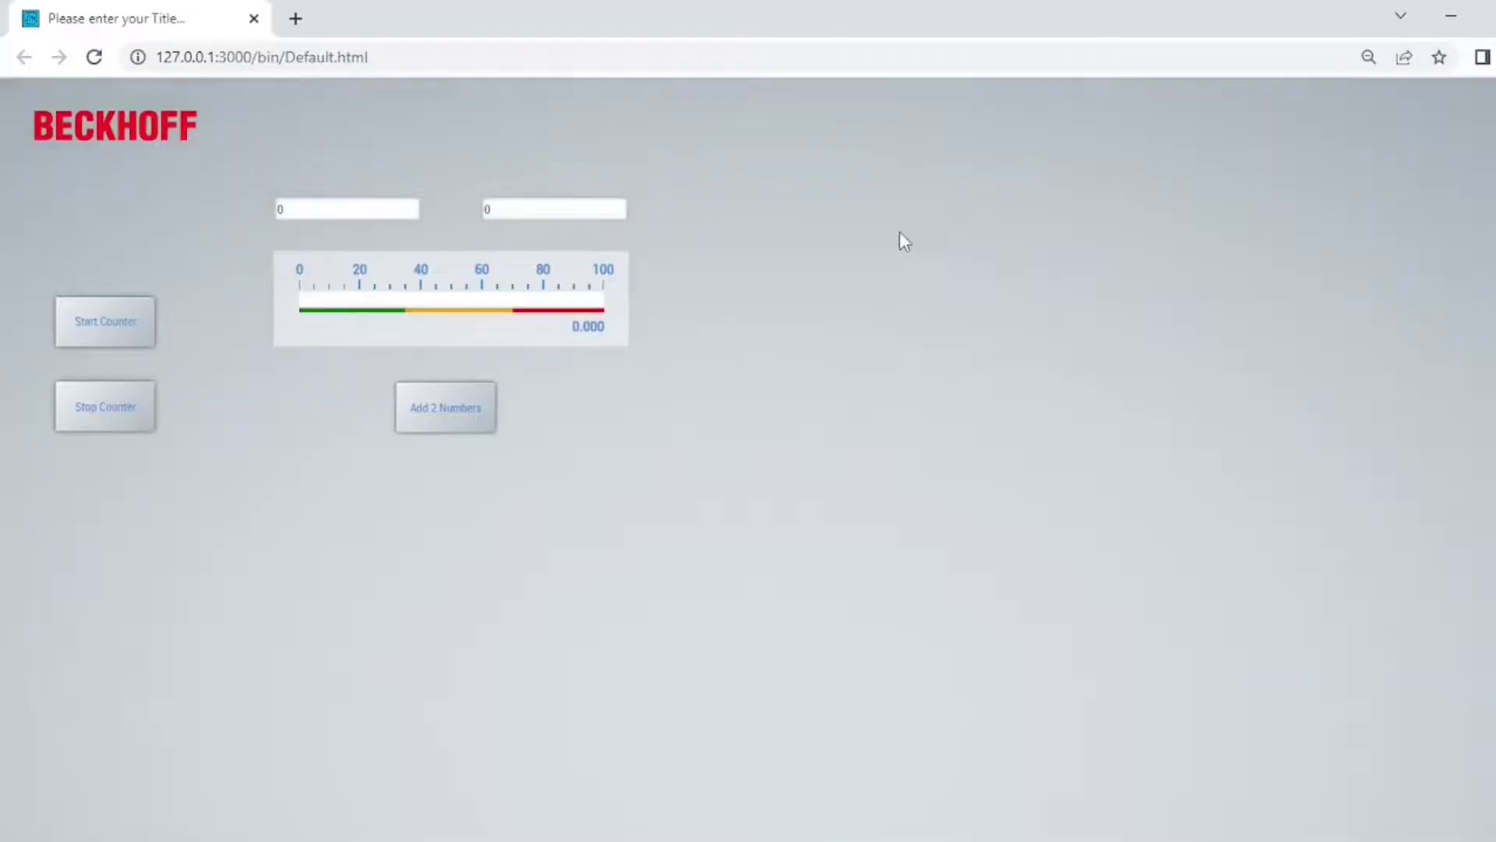
- In the HMI running in Google Chrome, enter 10 in the first numeric input
click(314, 204)
text(10)
key(Tab)
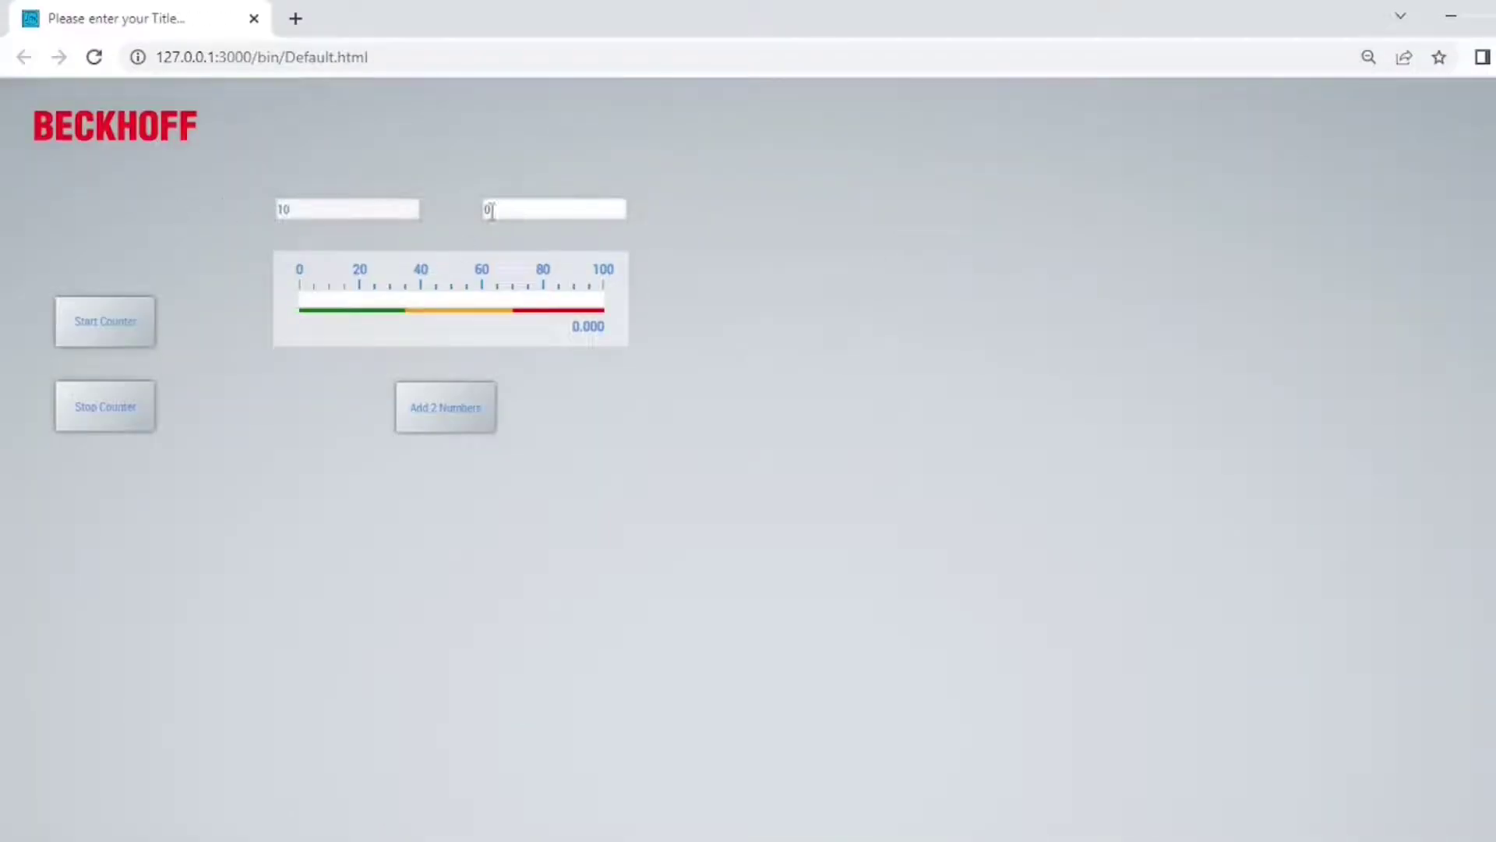
- Enter 50 in the second numeric input and run Add 2 Numbers
text(50)
click(457, 414)
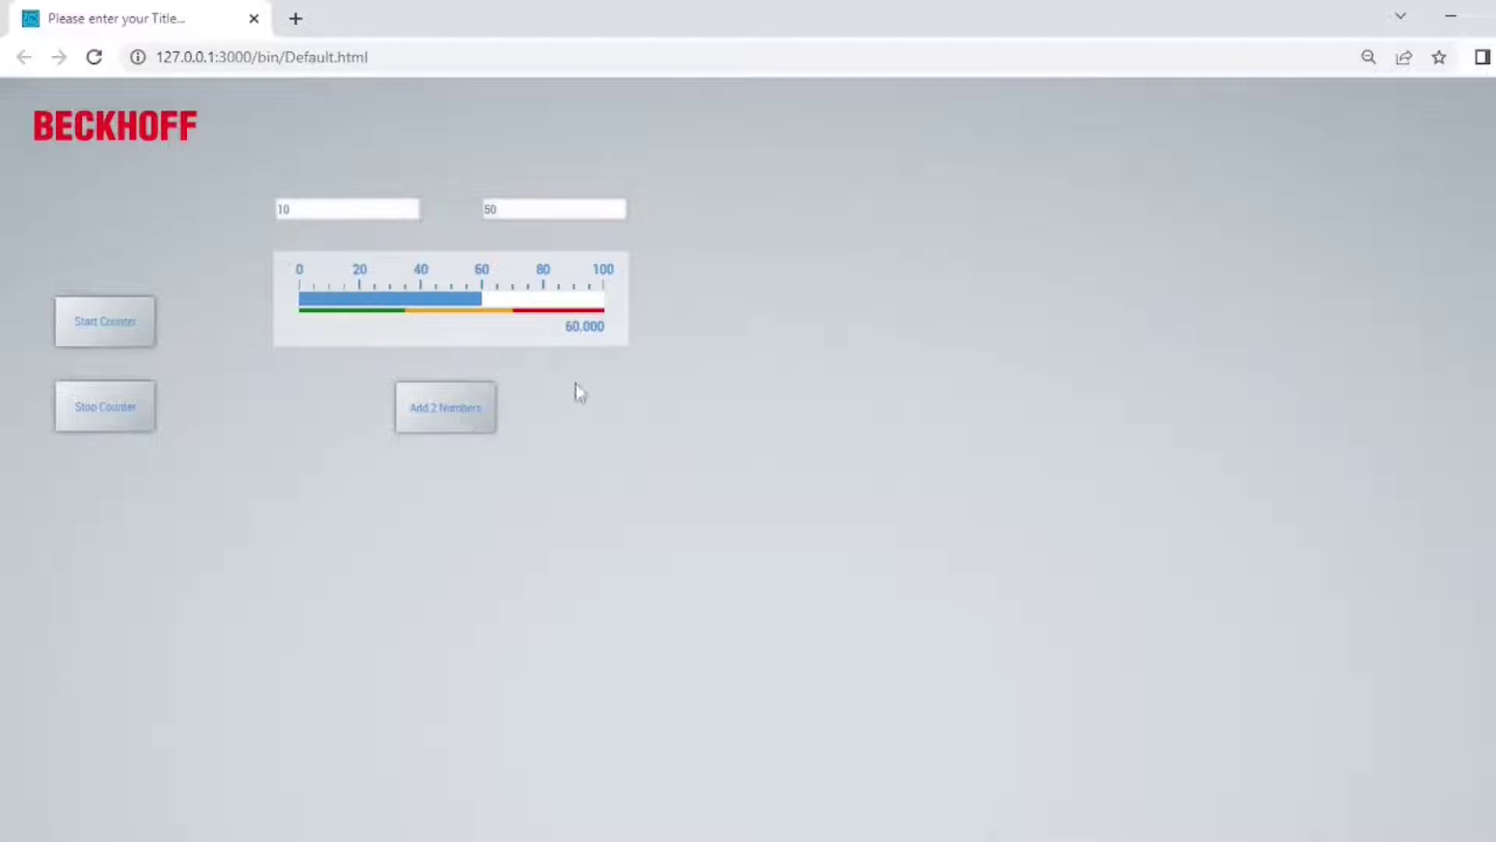
- Change the first numeric input to 5, select the second input's value, and run Add 2 Numbers again
key(shift+Tab)
key(shift+Tab)
text(5)
click(526, 215)
double_click(526, 215)
click(472, 411)
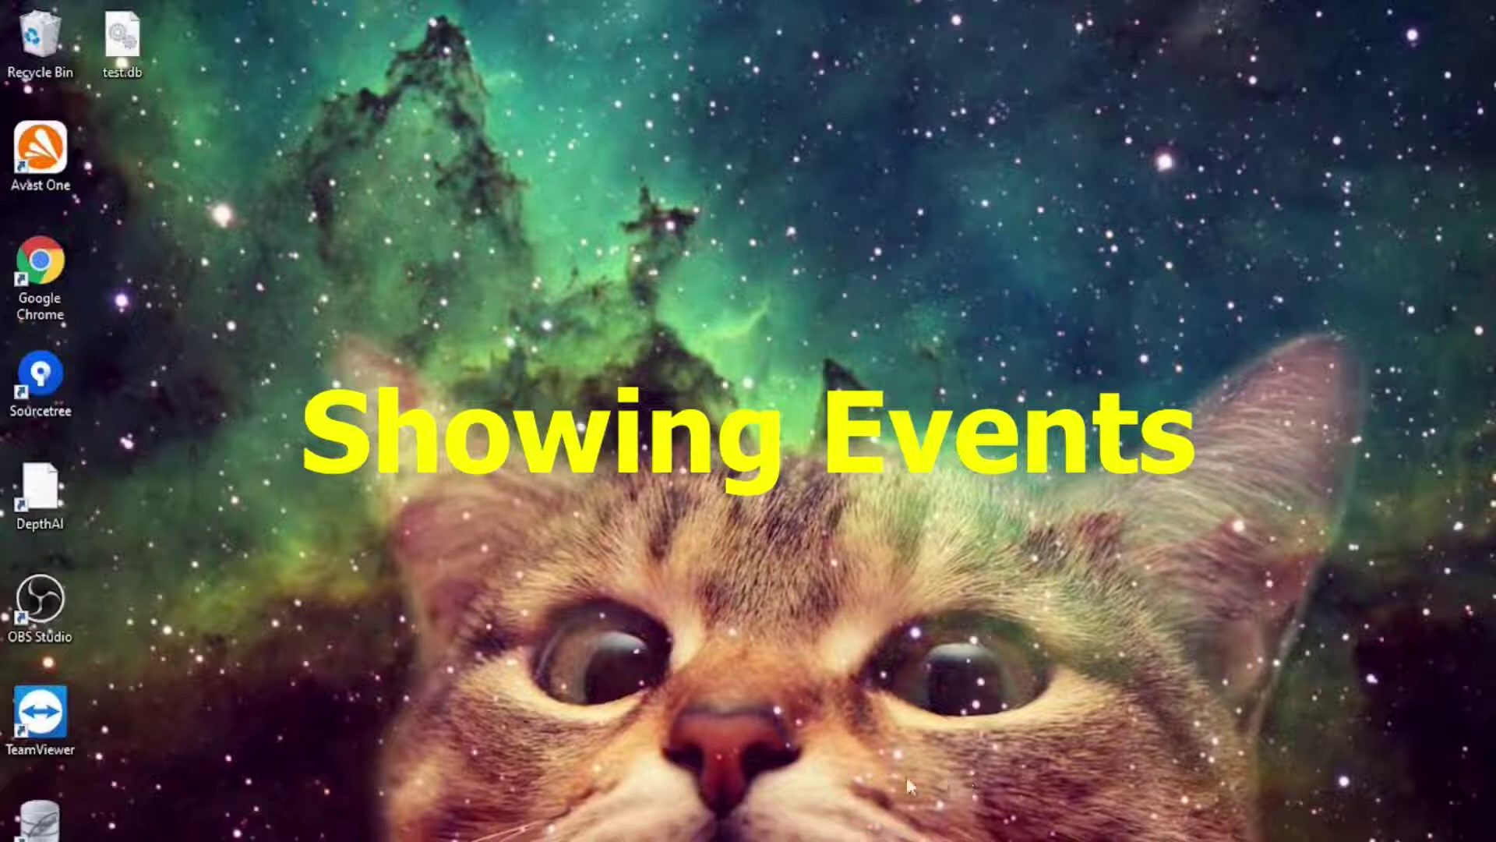
- Launch Google Chrome, list its downloads, and show TE2000-HMI-Engineering.exe in its folder
double_click(56, 274)
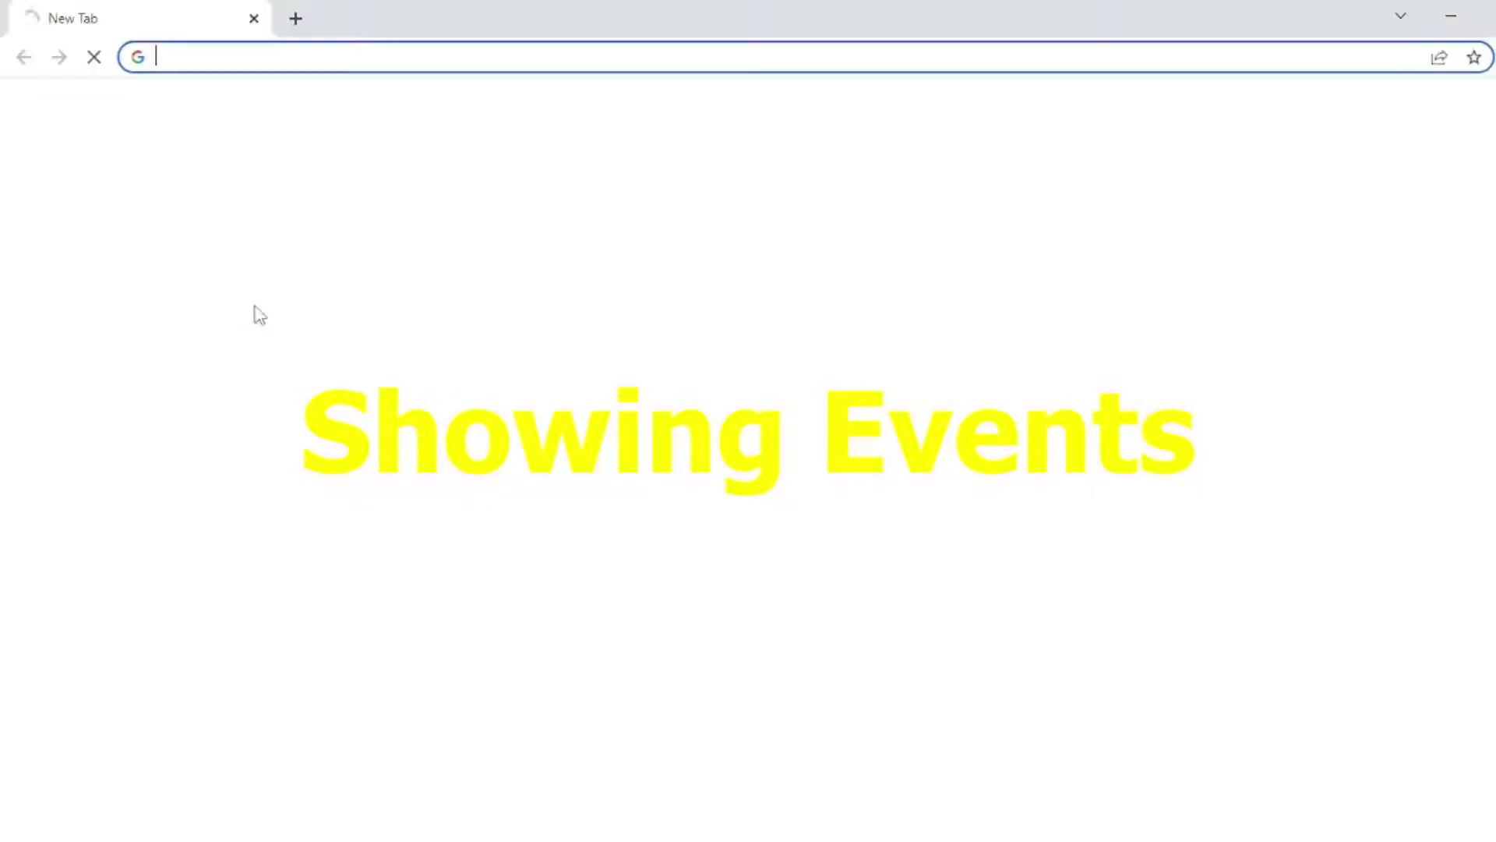
key(ctrl+j)
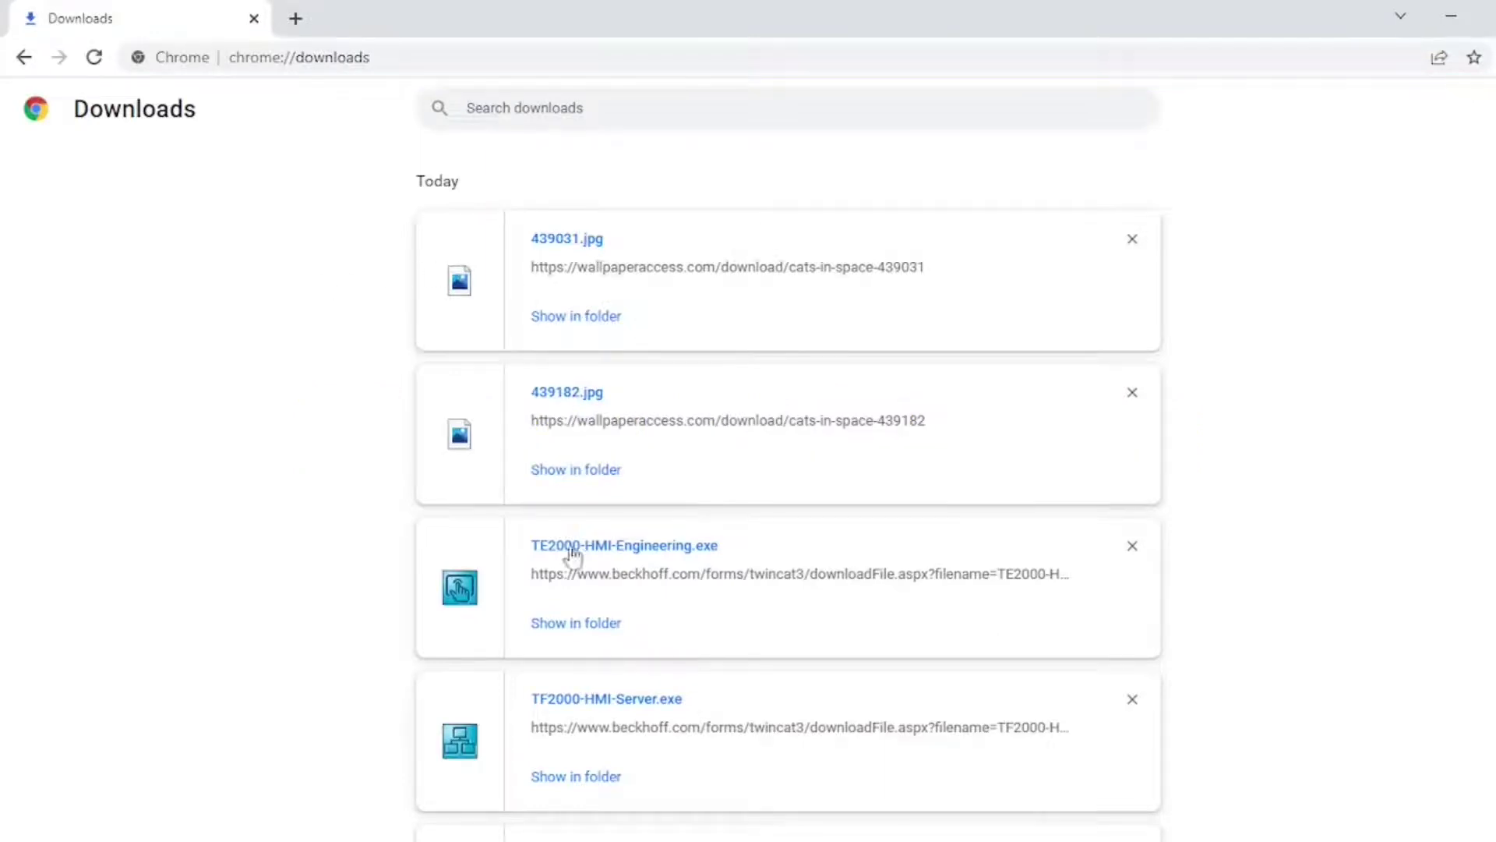
click(578, 624)
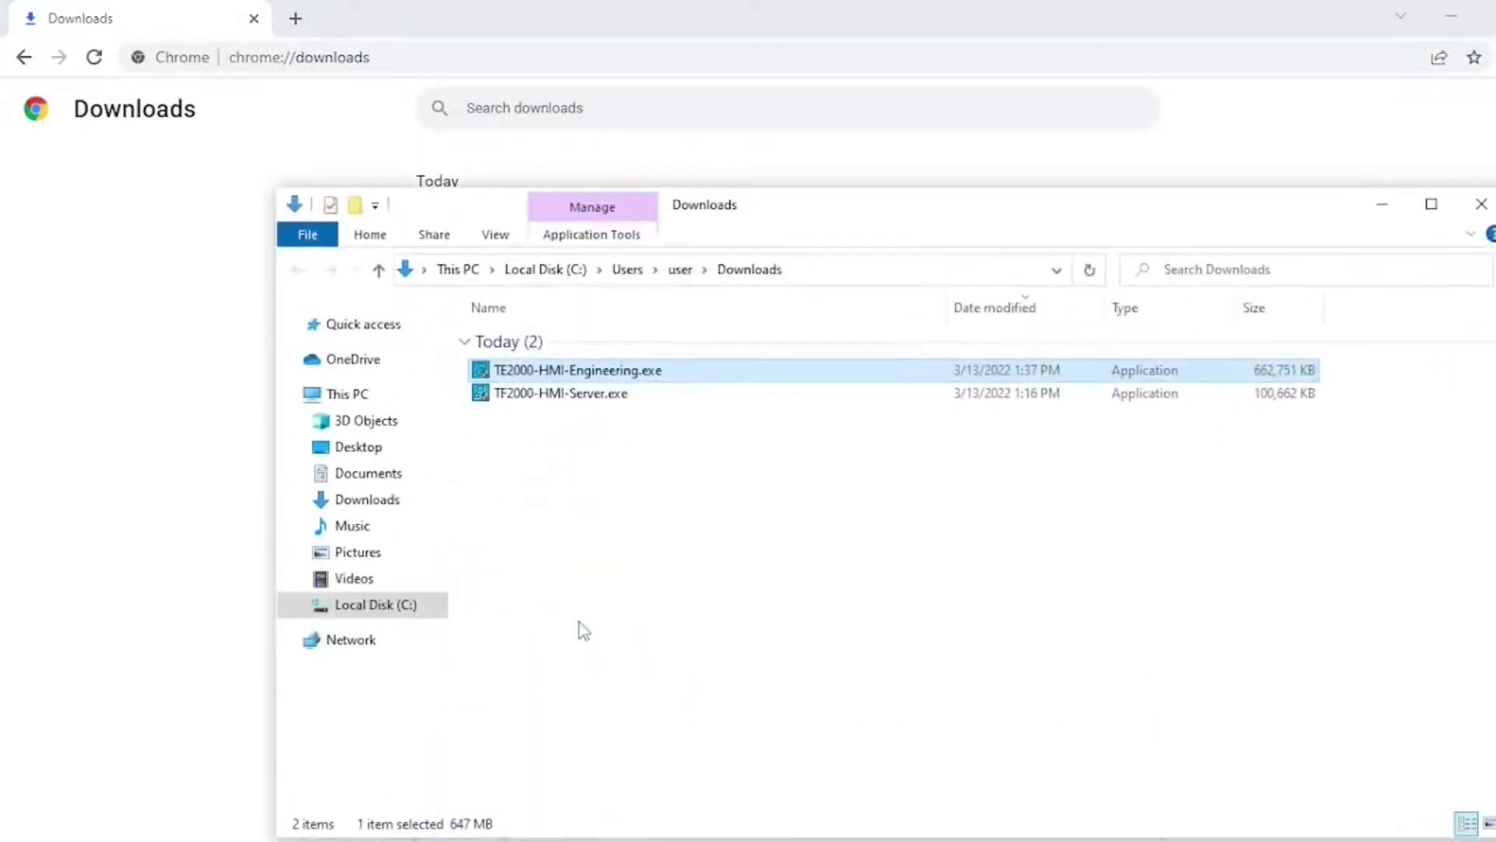
- Check the product version in the file details of TE2000-HMI-Engineering.exe, and close its properties
click(610, 395)
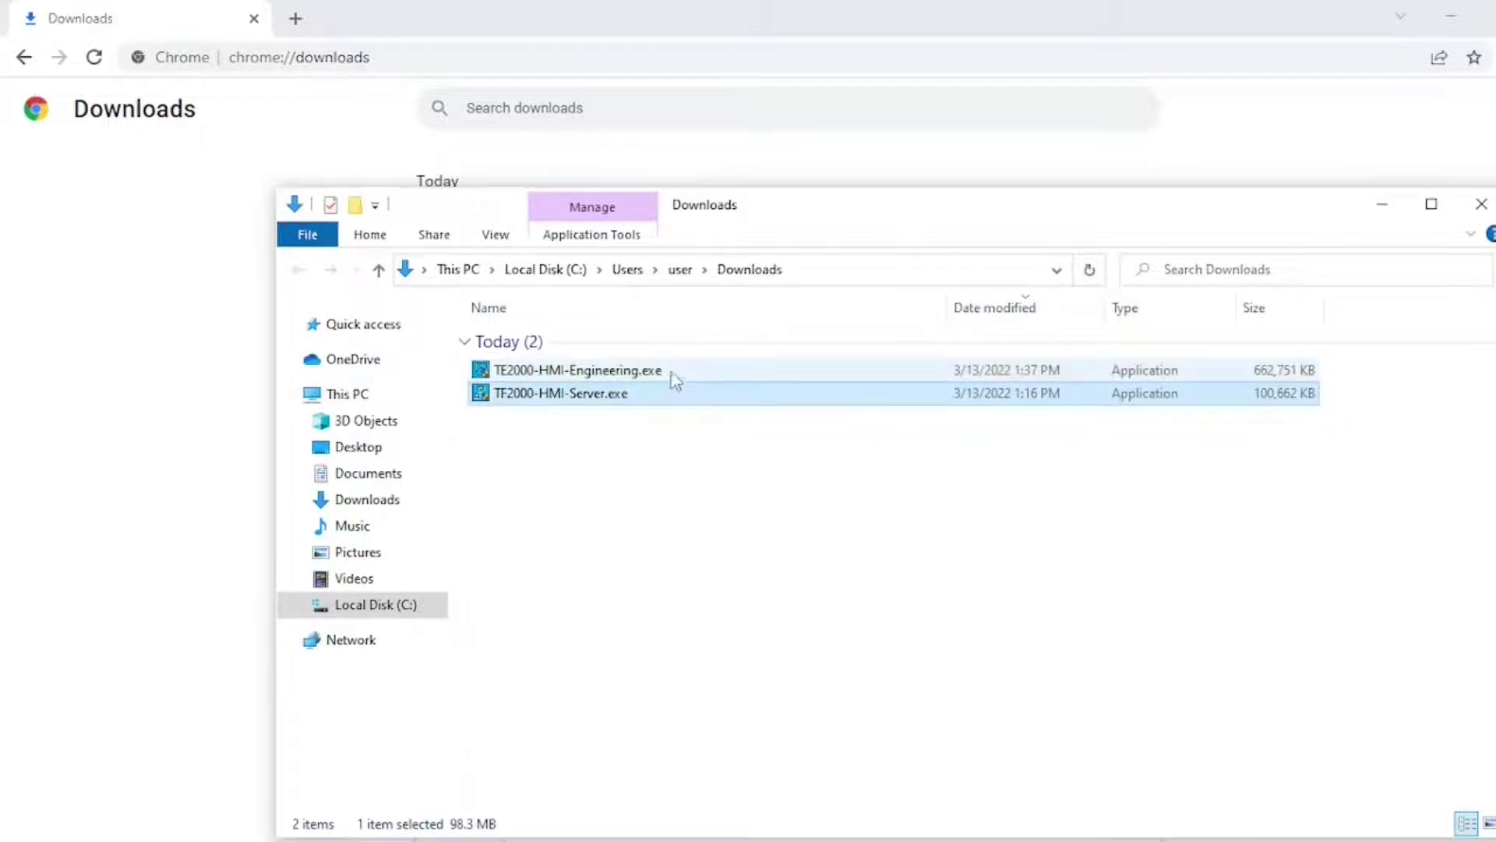
click(672, 378)
right_click(671, 375)
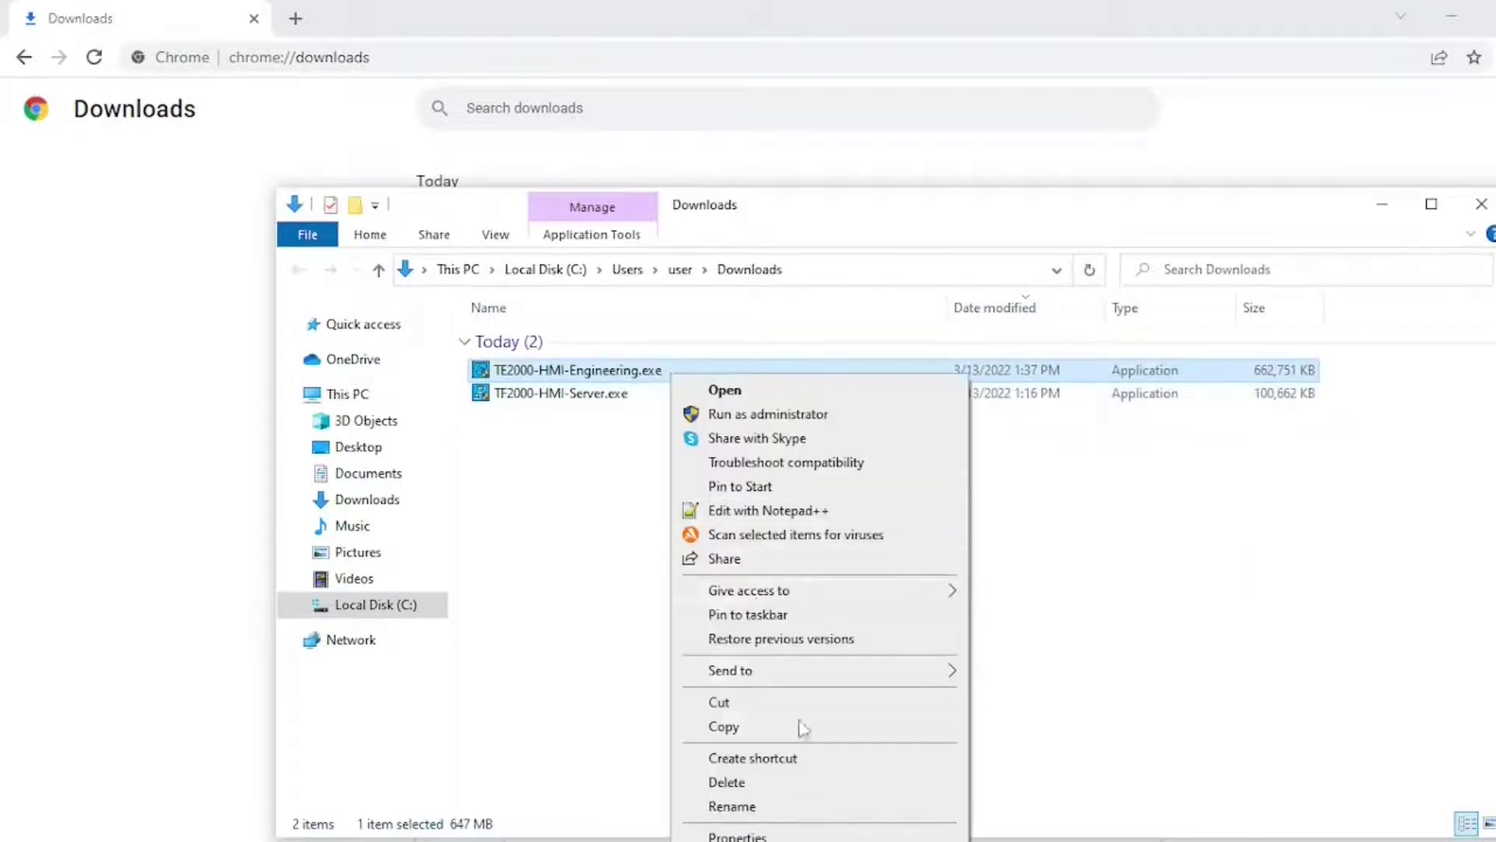
click(816, 836)
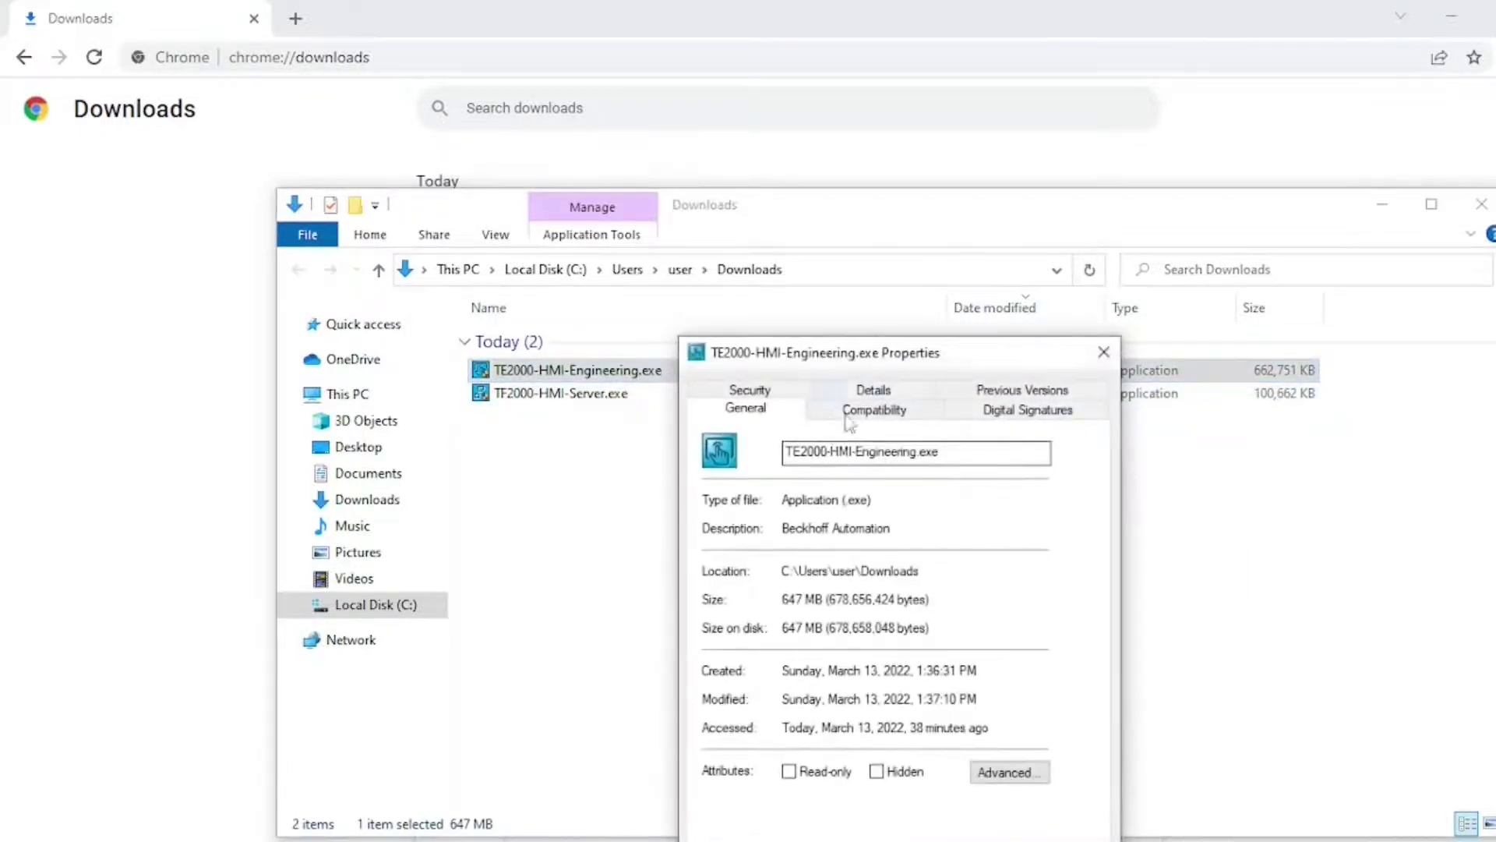
click(868, 409)
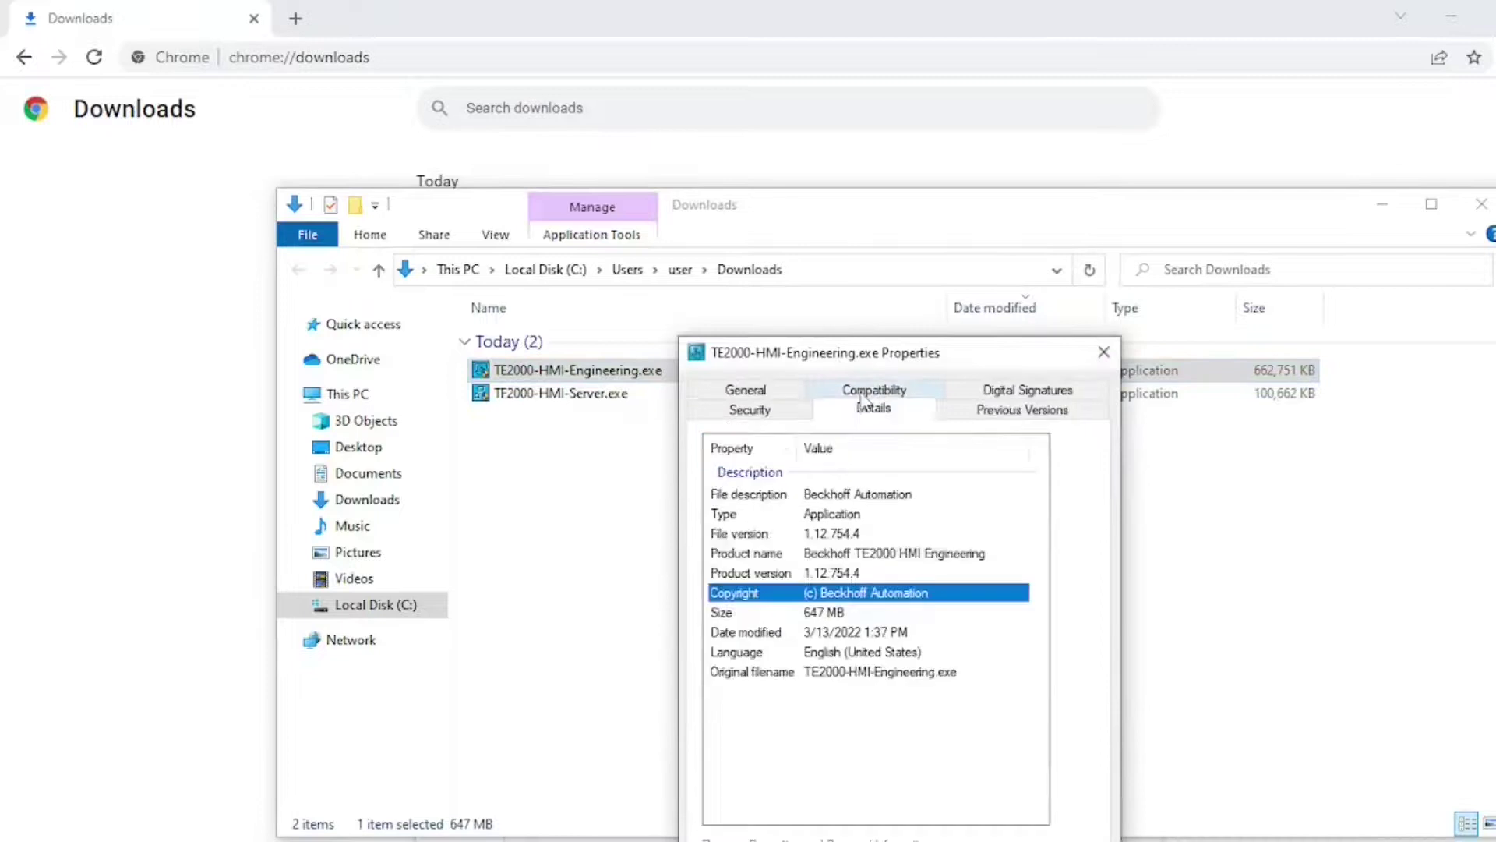
click(867, 574)
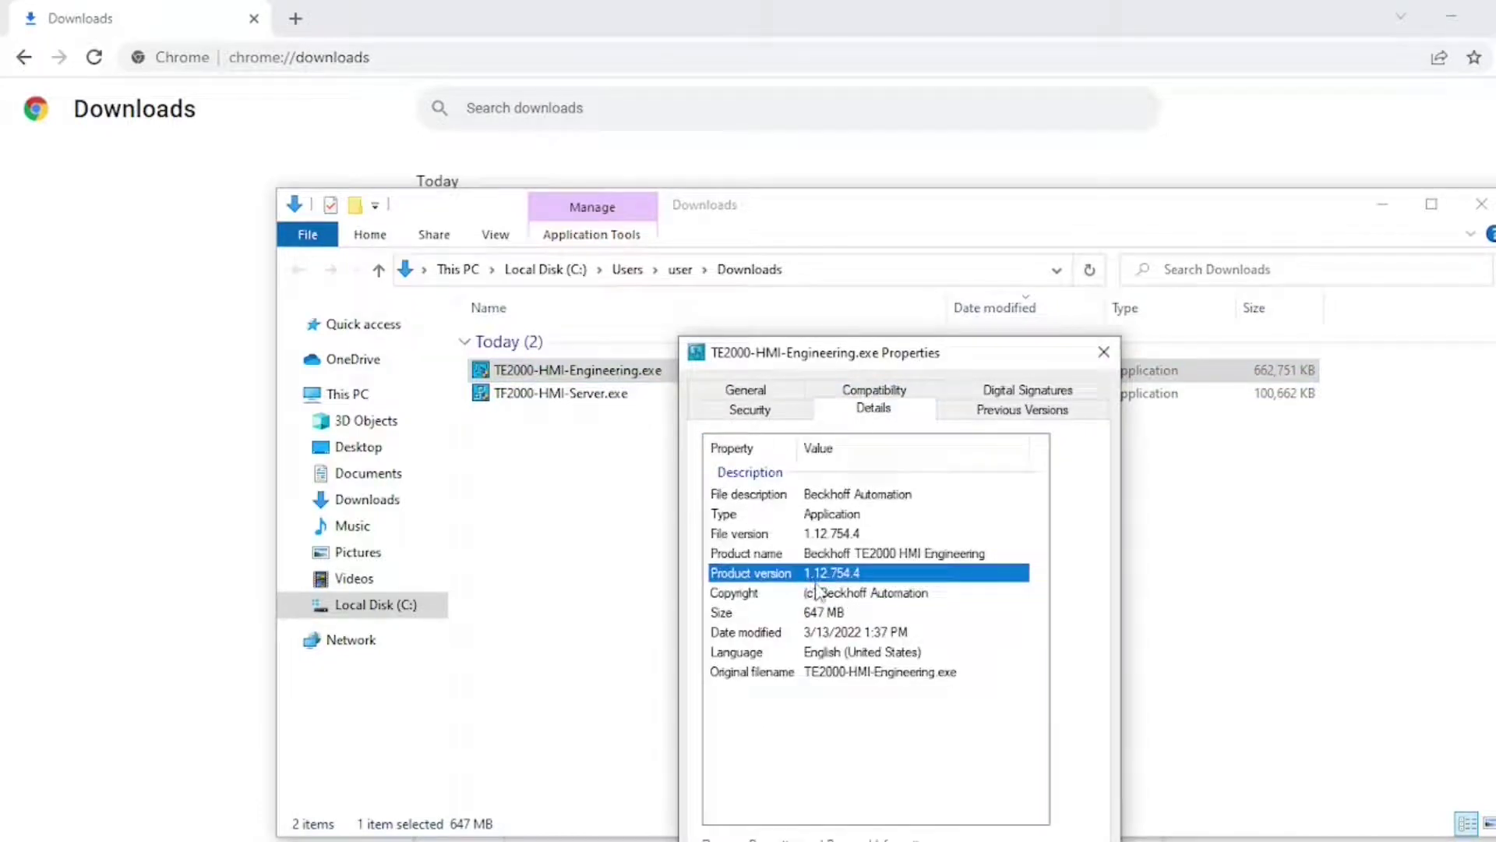
click(1103, 354)
- Check the product version in the file details of TF2000-HMI-Server.exe, and close its properties and the Downloads folder
click(629, 391)
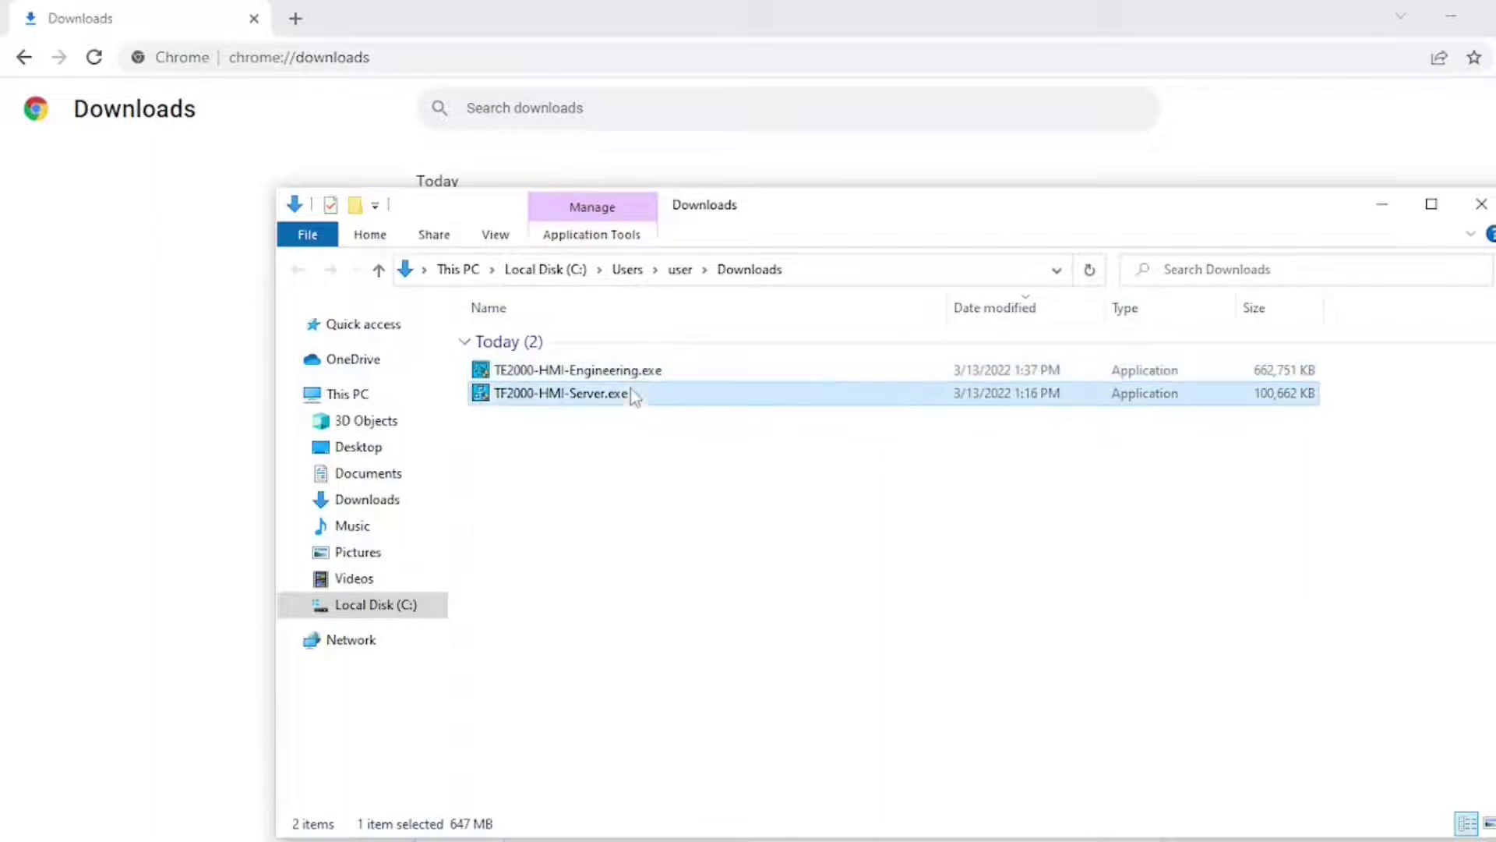
right_click(630, 391)
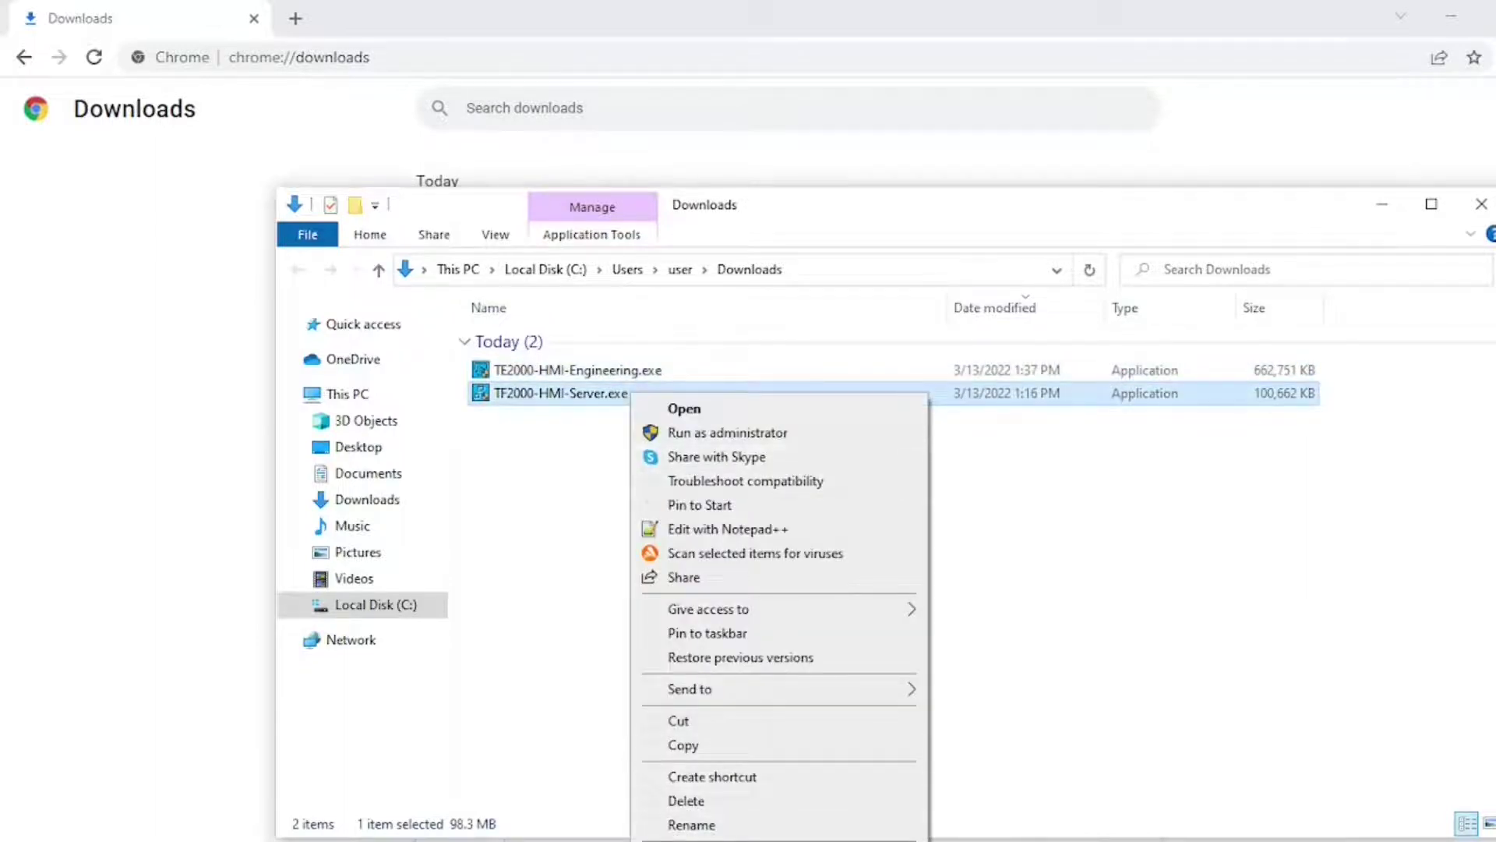
click(685, 839)
click(805, 396)
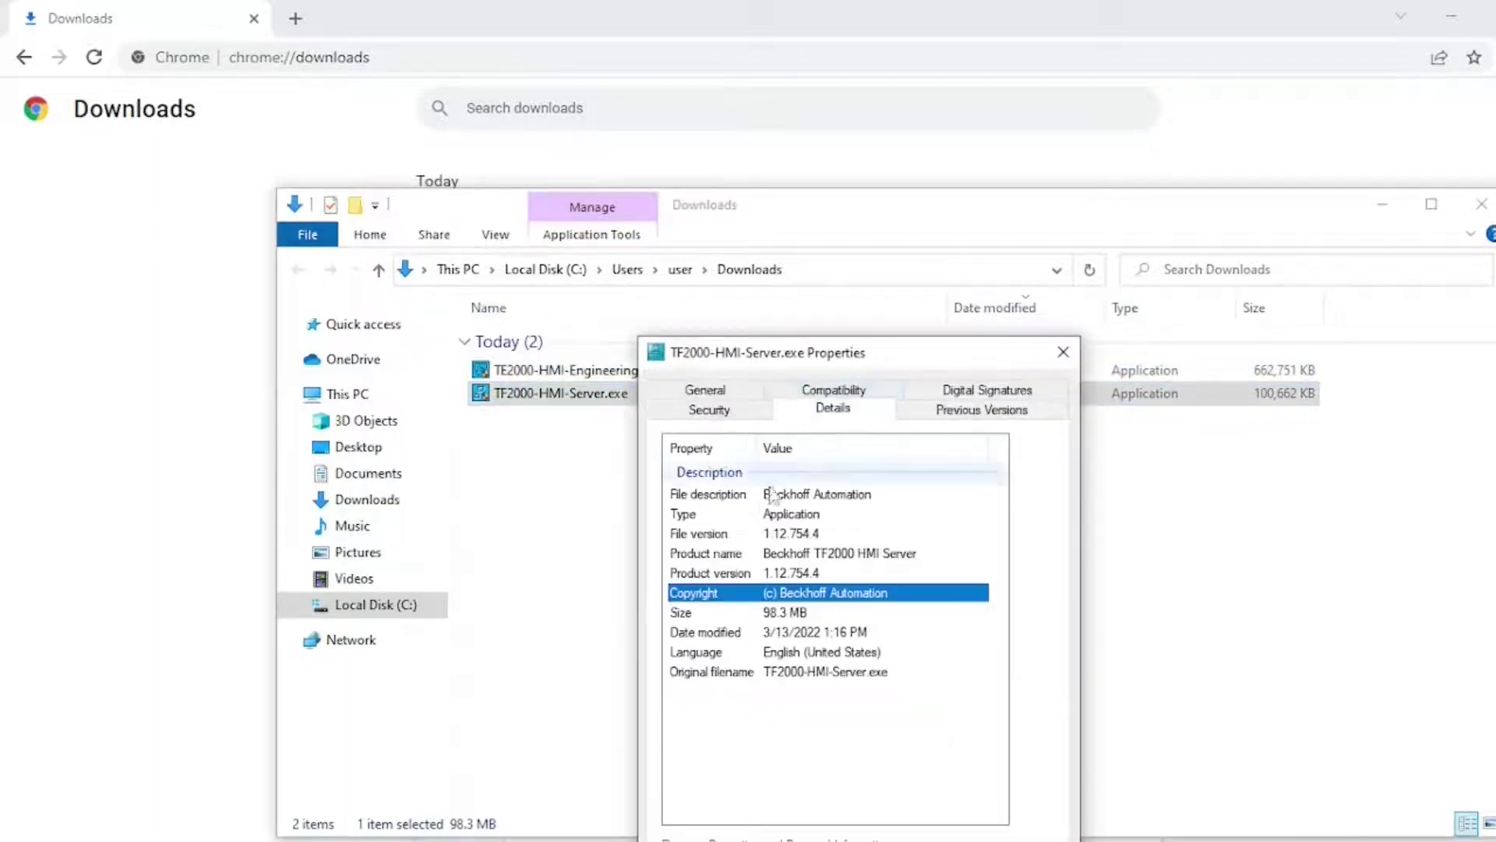
click(787, 575)
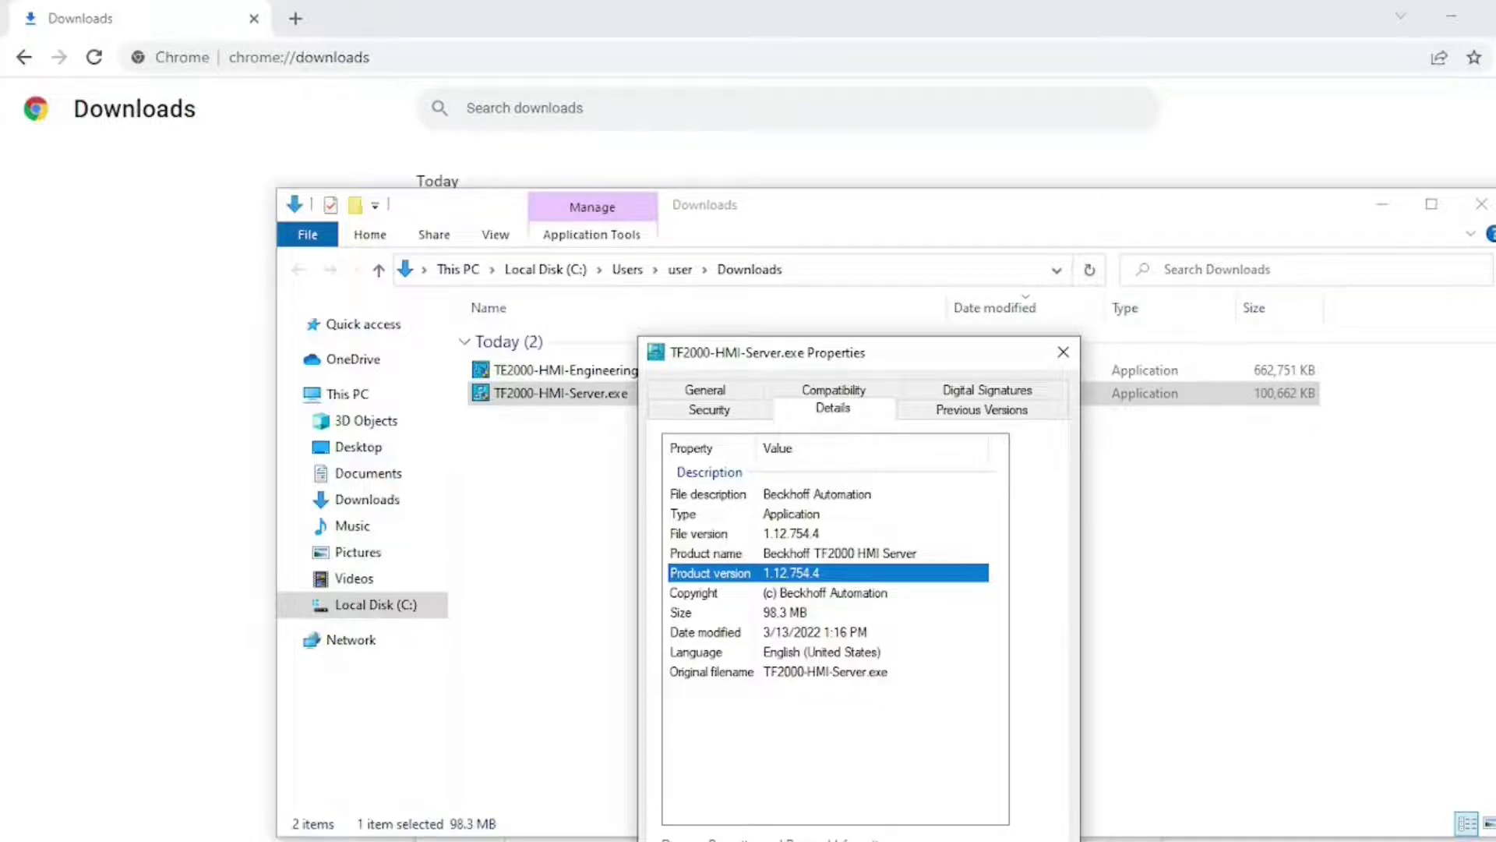
key(Escape)
click(1481, 206)
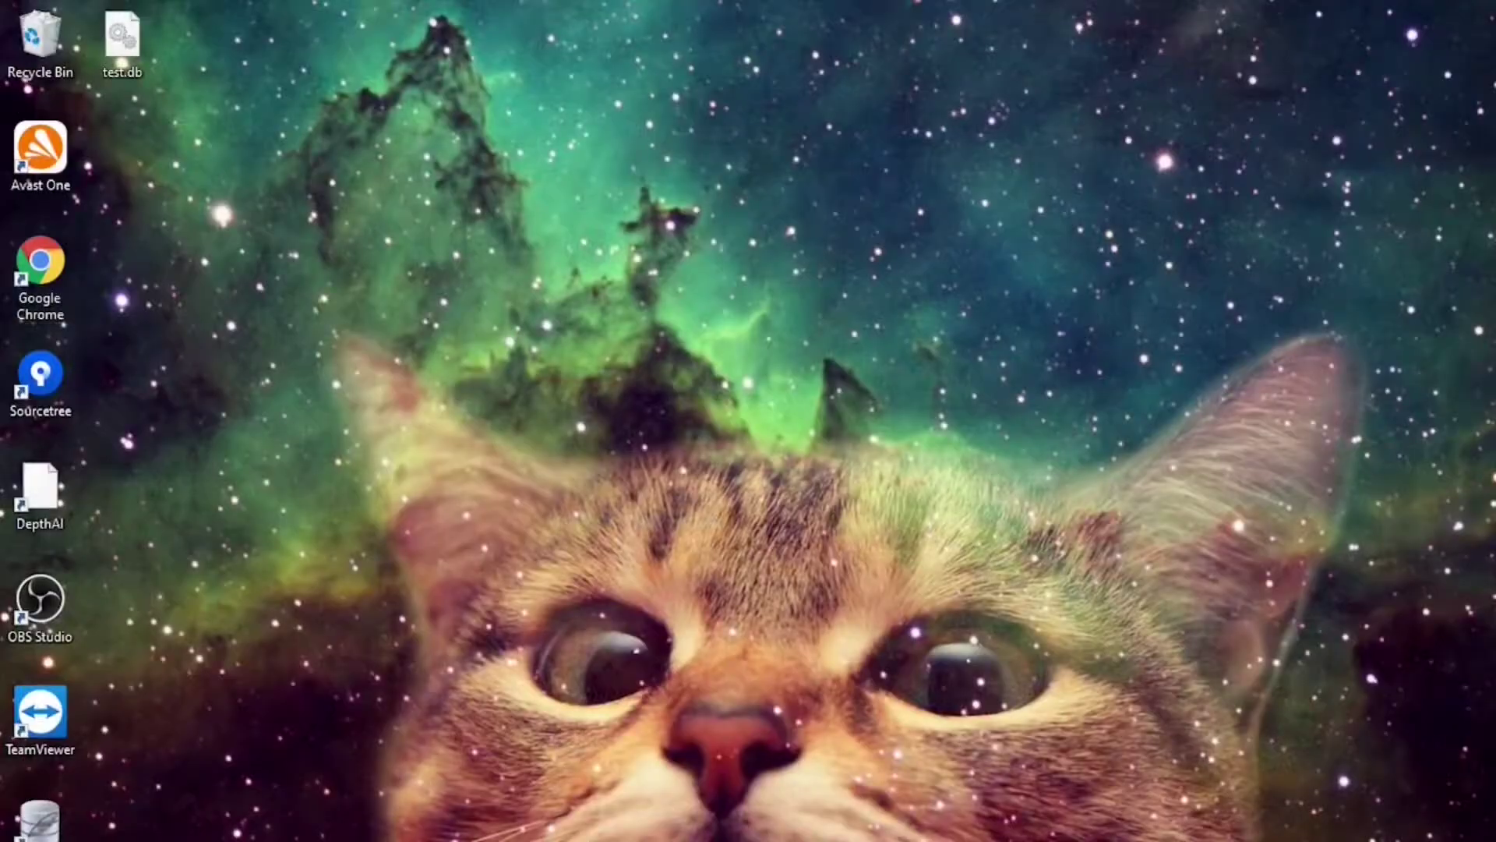
- Open the TestingTheEventLogger solution in TcXaeShell from the TcXaeShell folder in Documents
key(super+e)
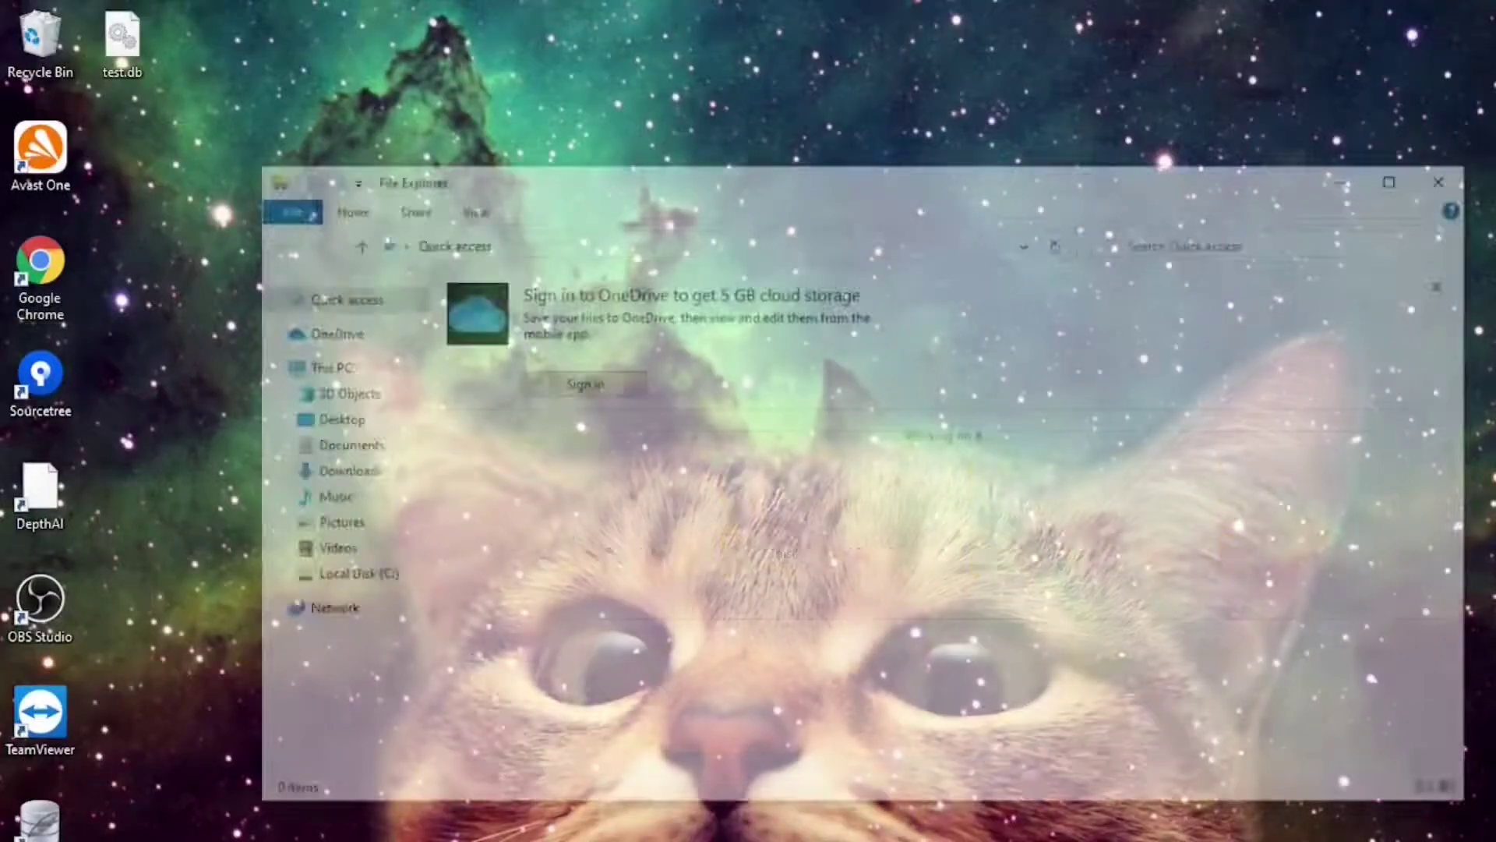
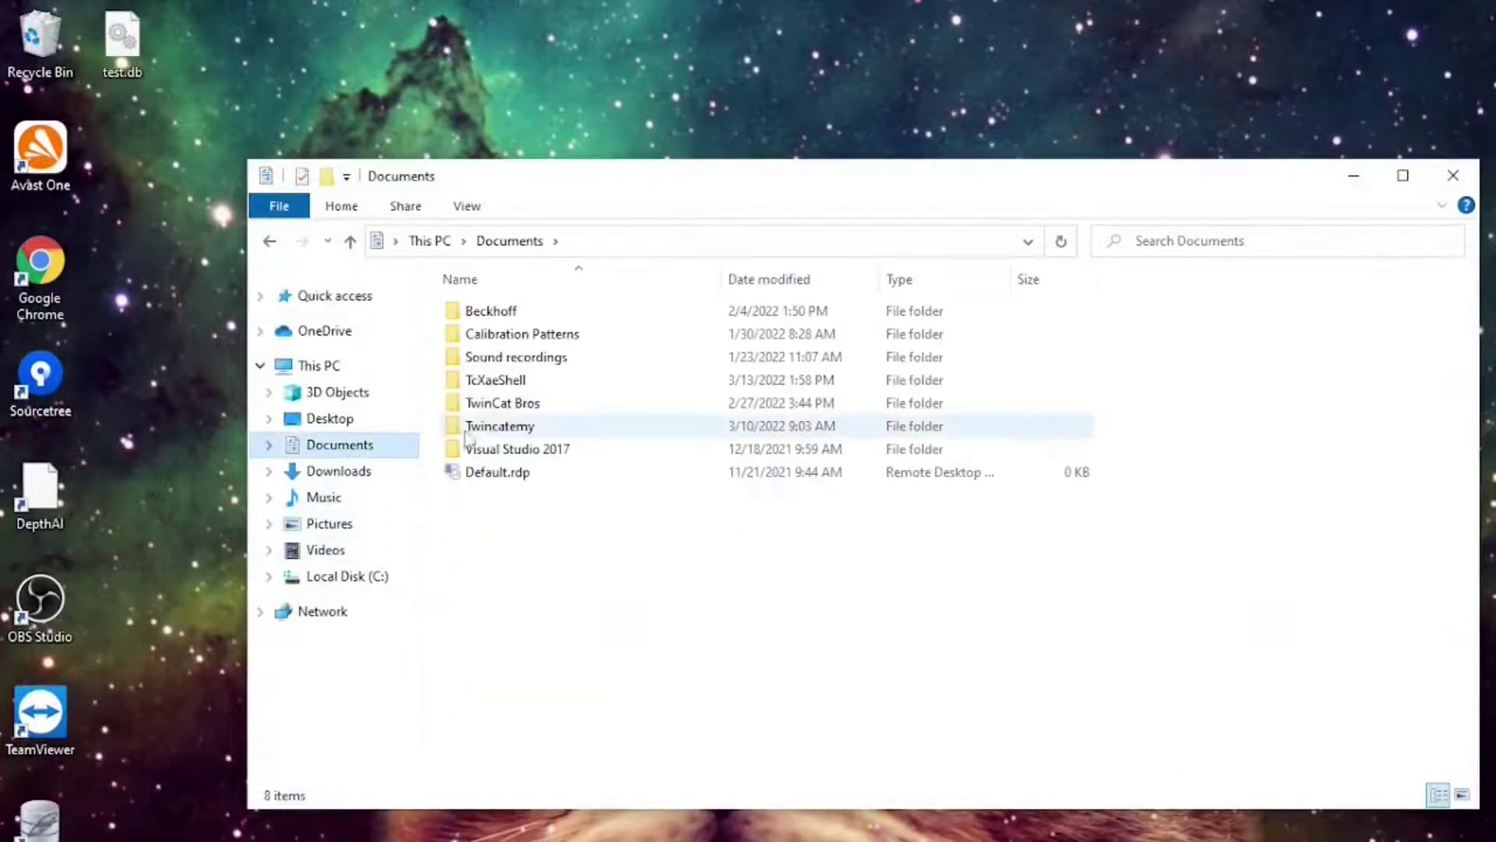
double_click(514, 386)
double_click(559, 444)
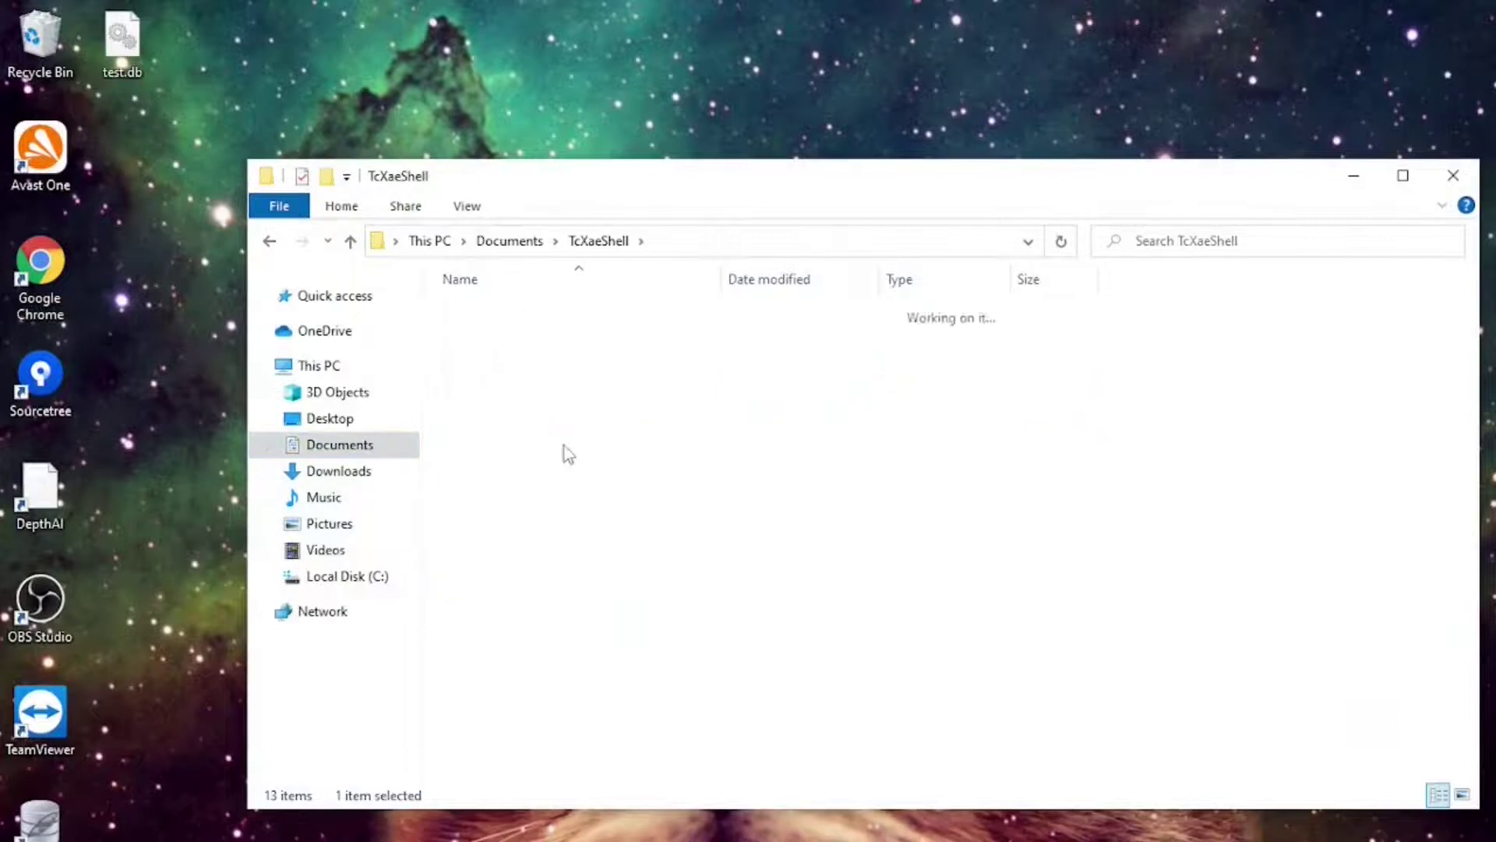
double_click(524, 360)
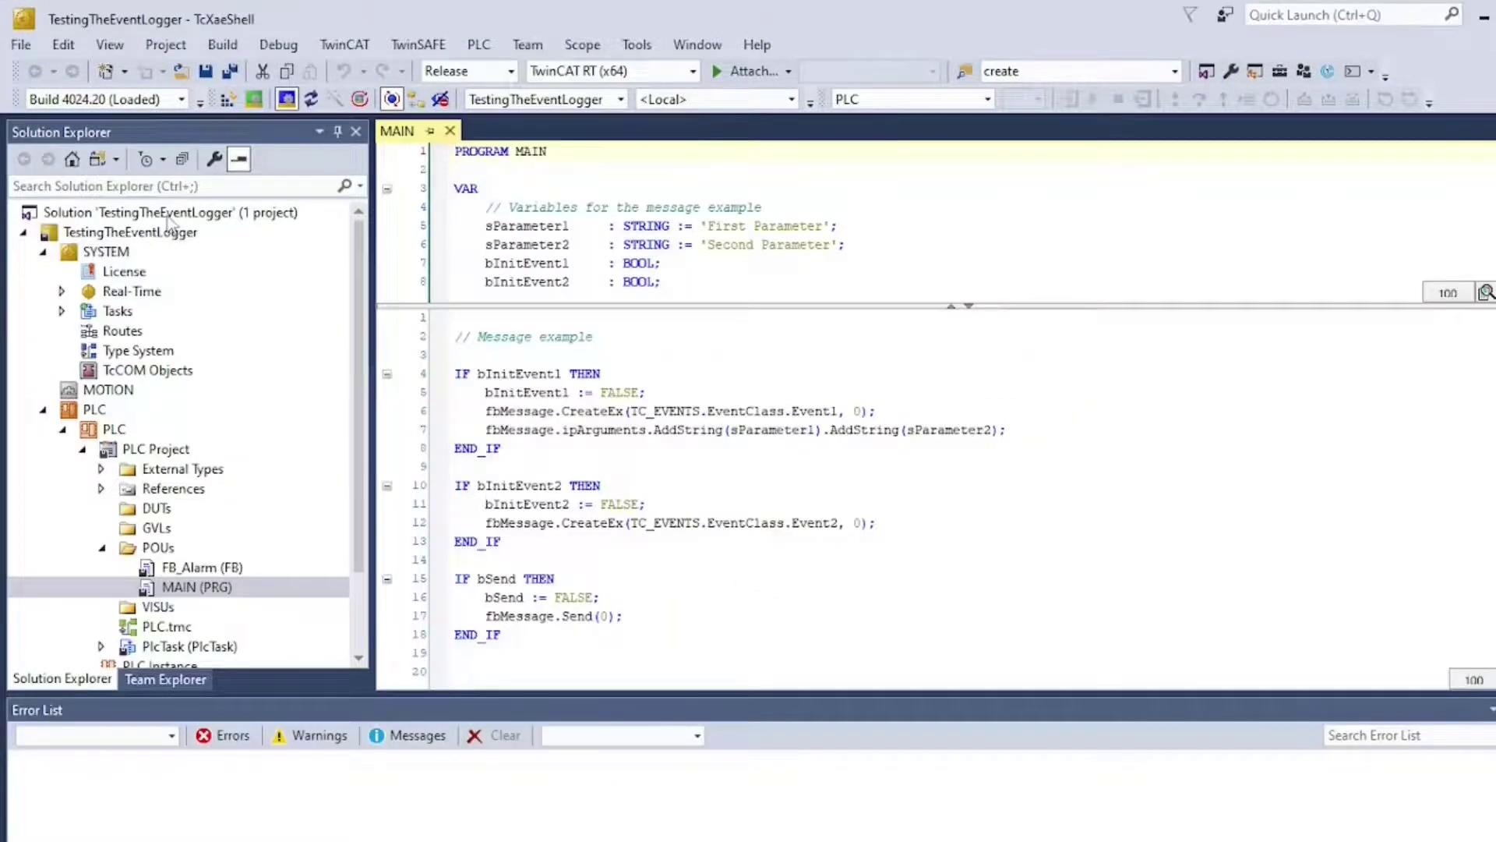
- Add a new TwinCAT HMI Project named HMI to the TestingTheEventLogger solution
right_click(172, 215)
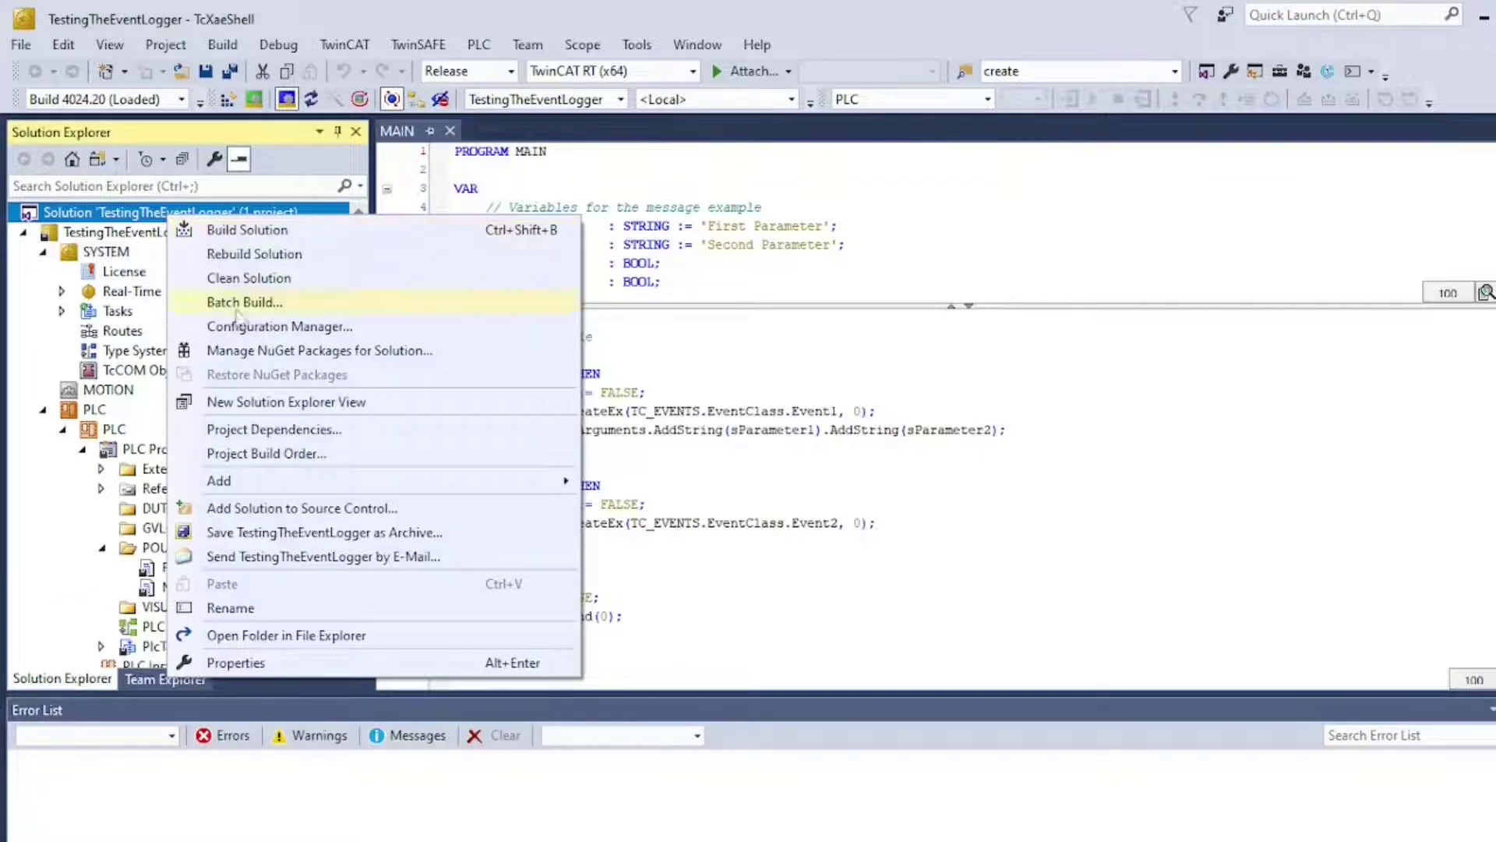
mouse_move(275, 480)
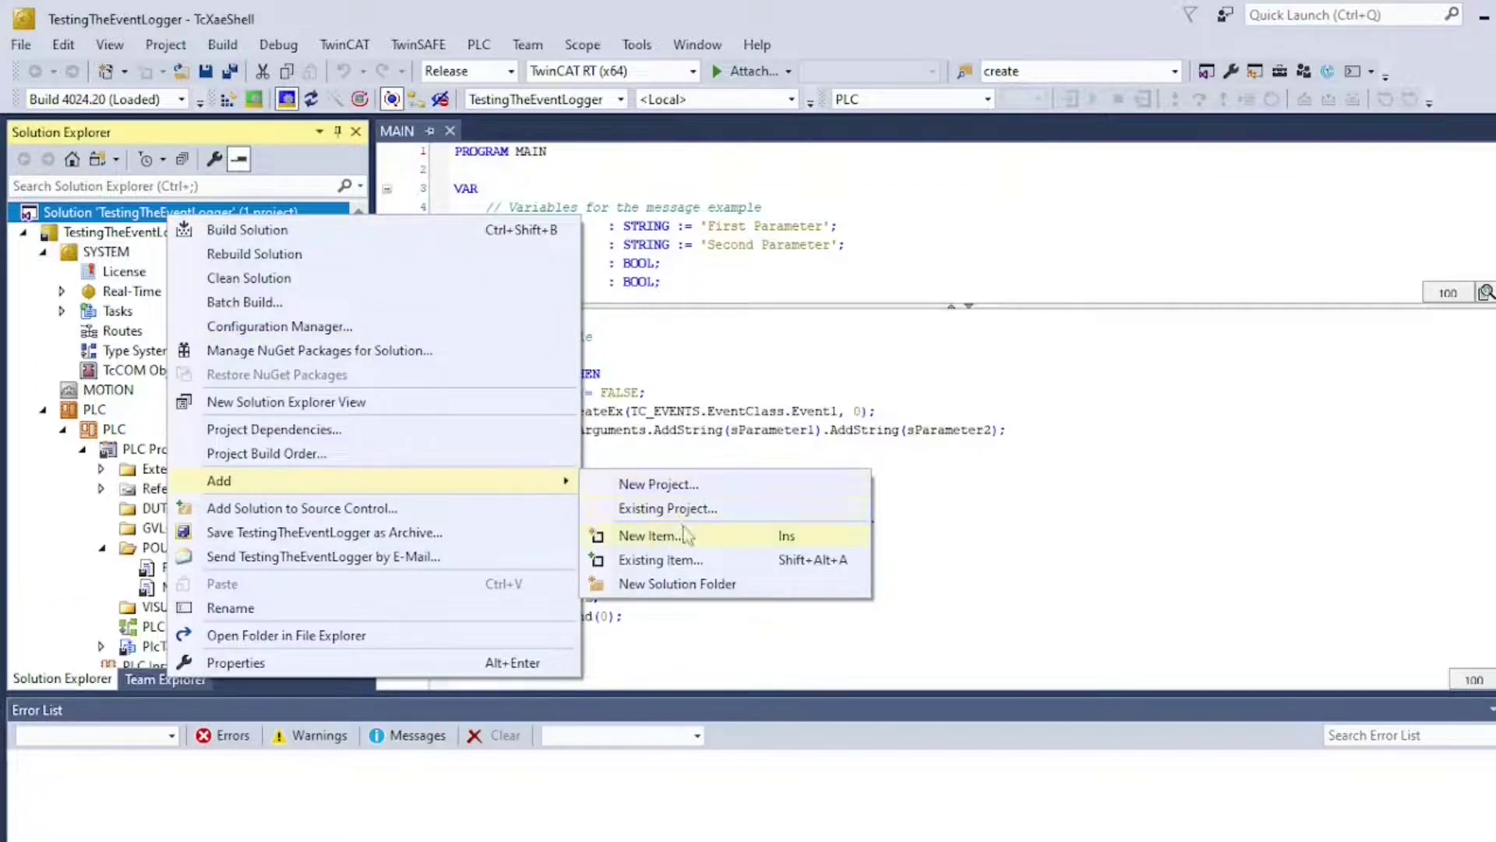
click(709, 492)
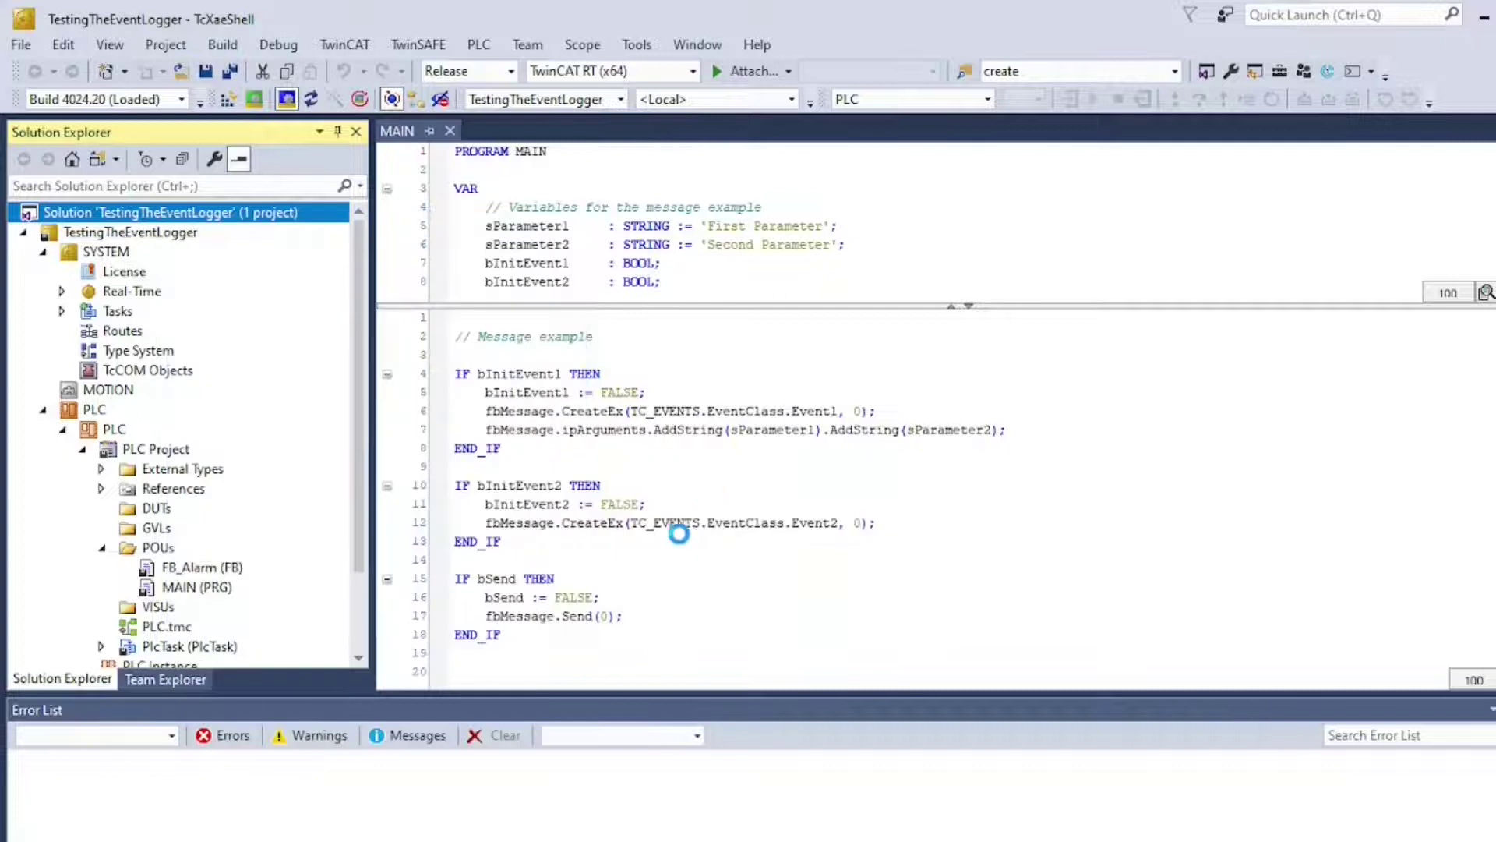
click(672, 210)
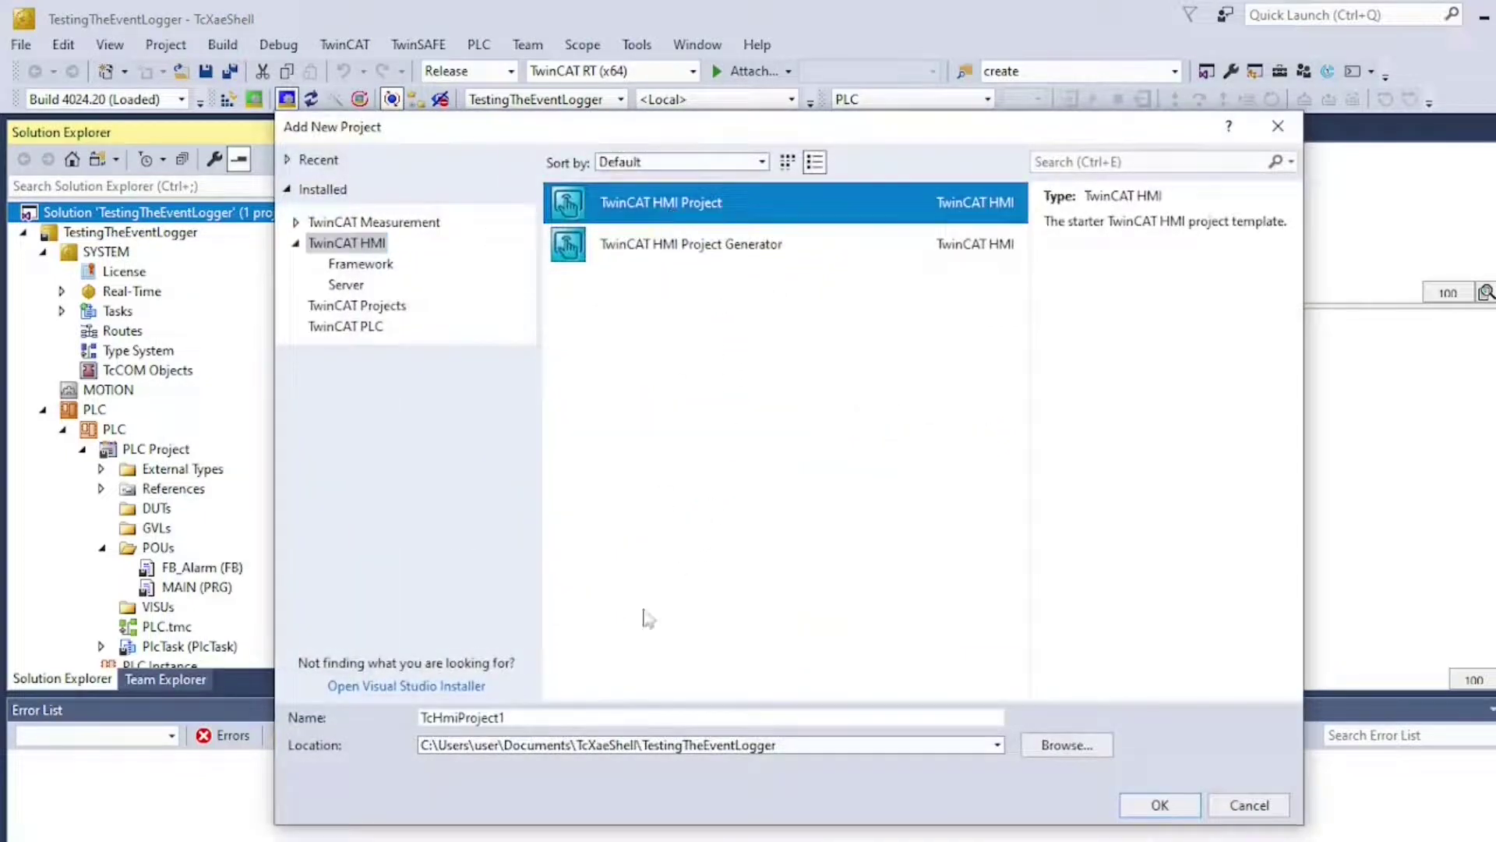
click(510, 716)
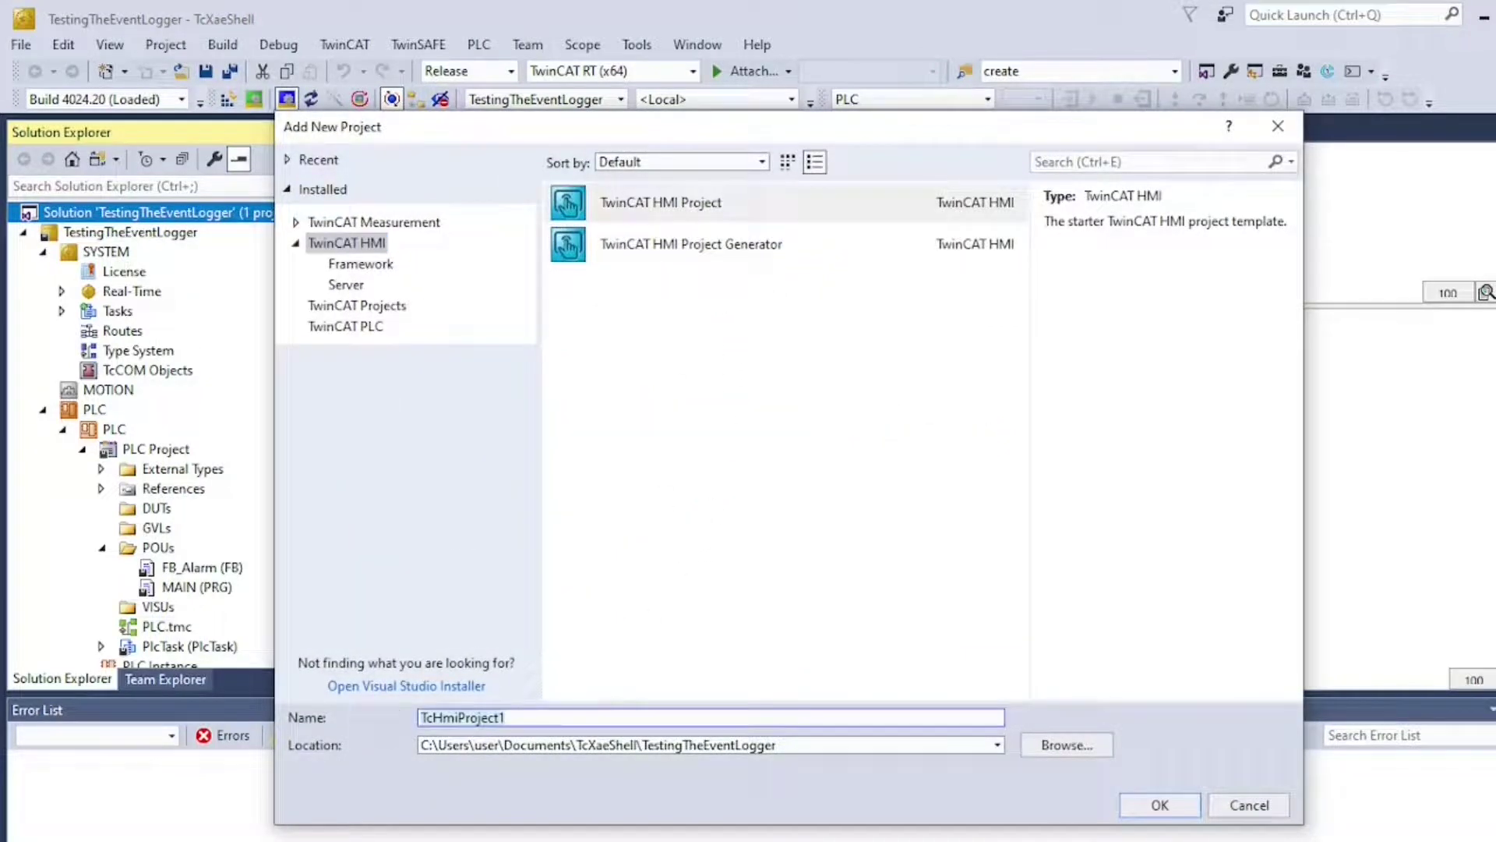
key(ctrl+a)
text(HM)
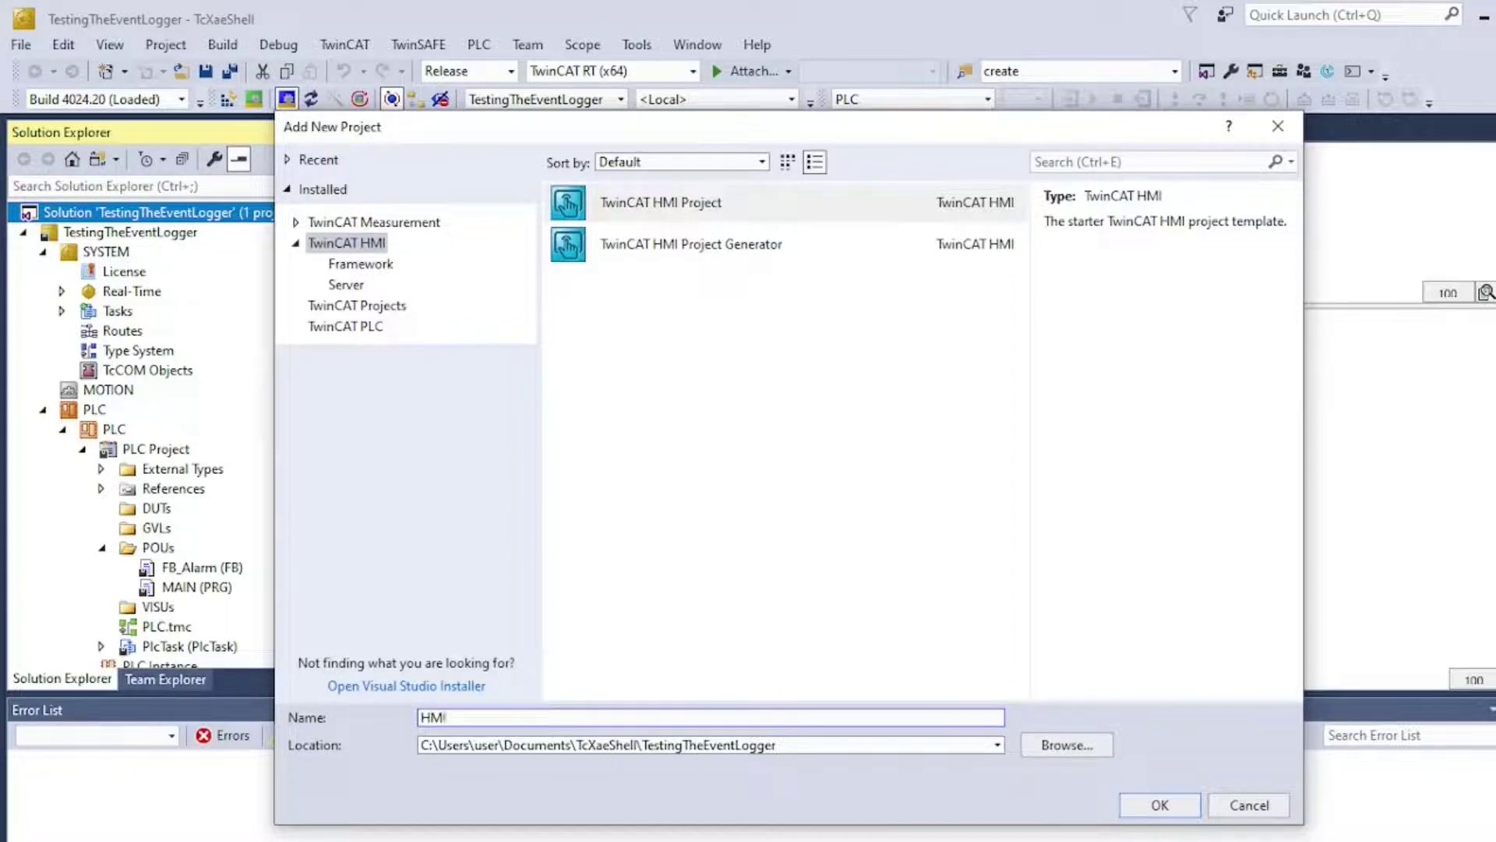
key(Return)
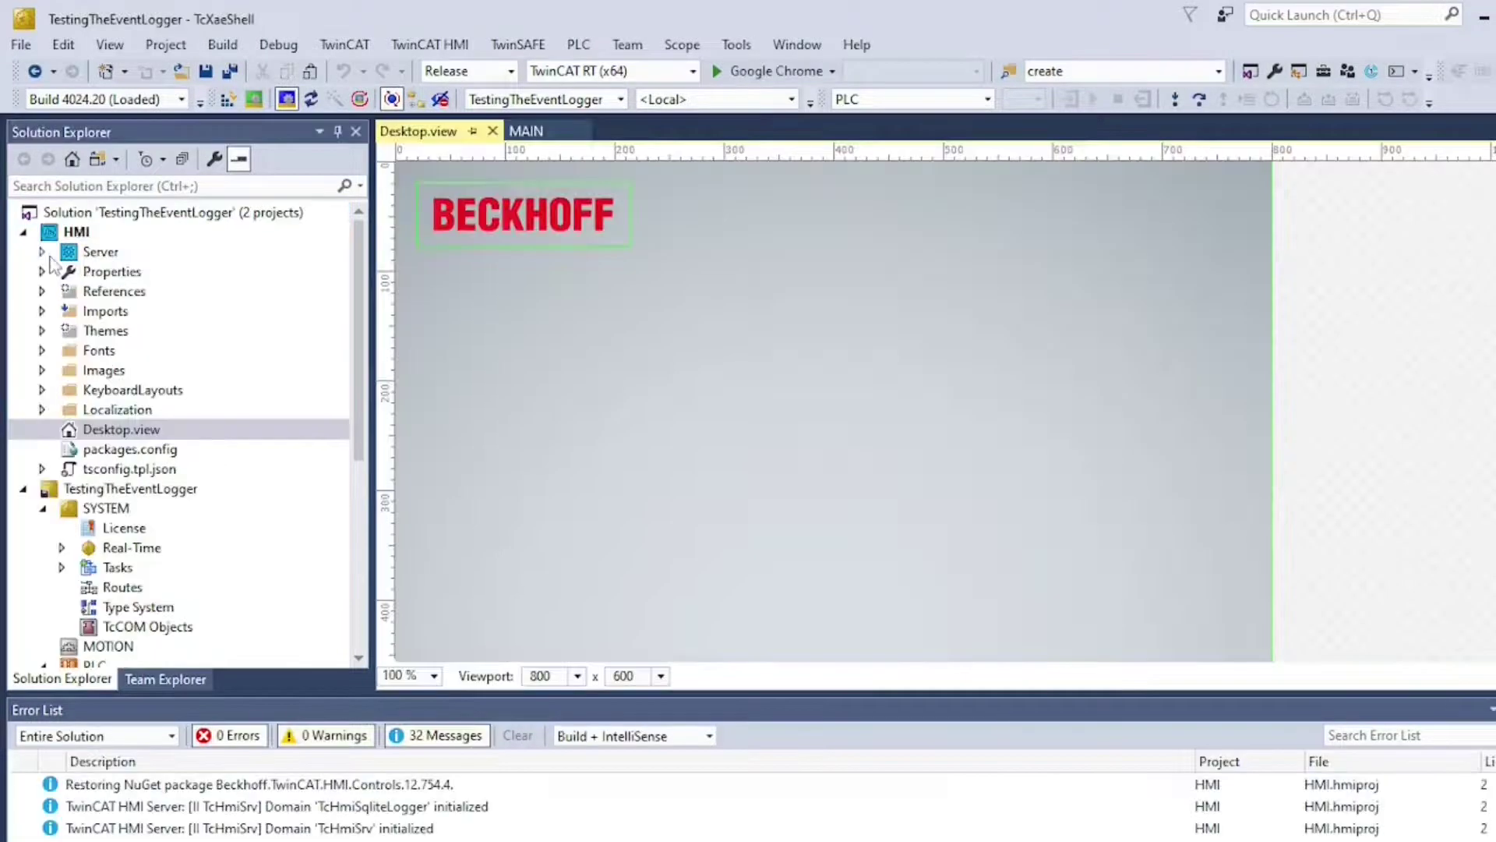
- Expand the HMI project's Server node and toggle its advanced view to list all server extensions
click(44, 253)
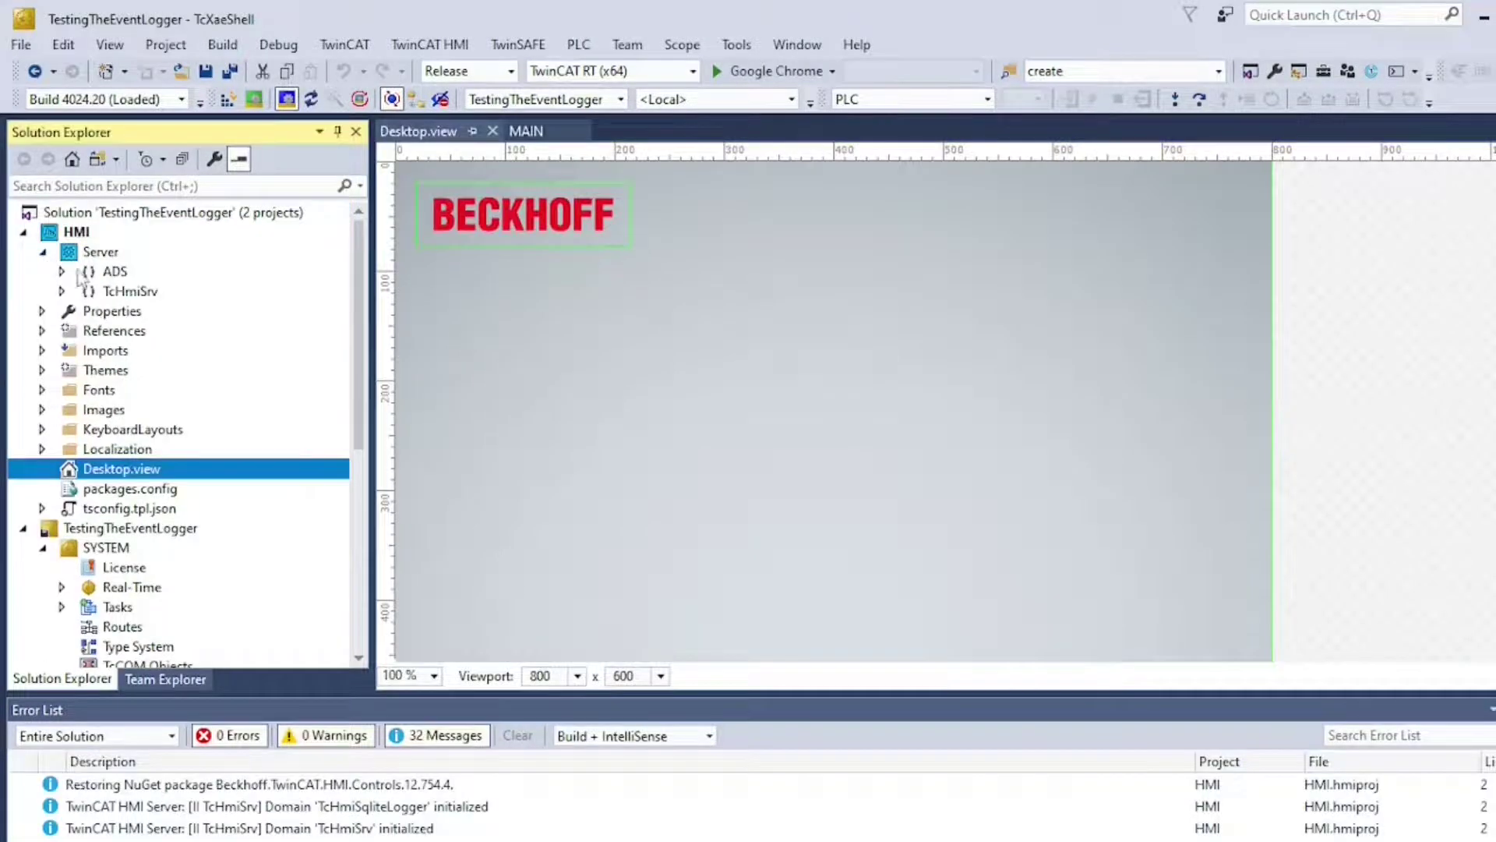
right_click(90, 253)
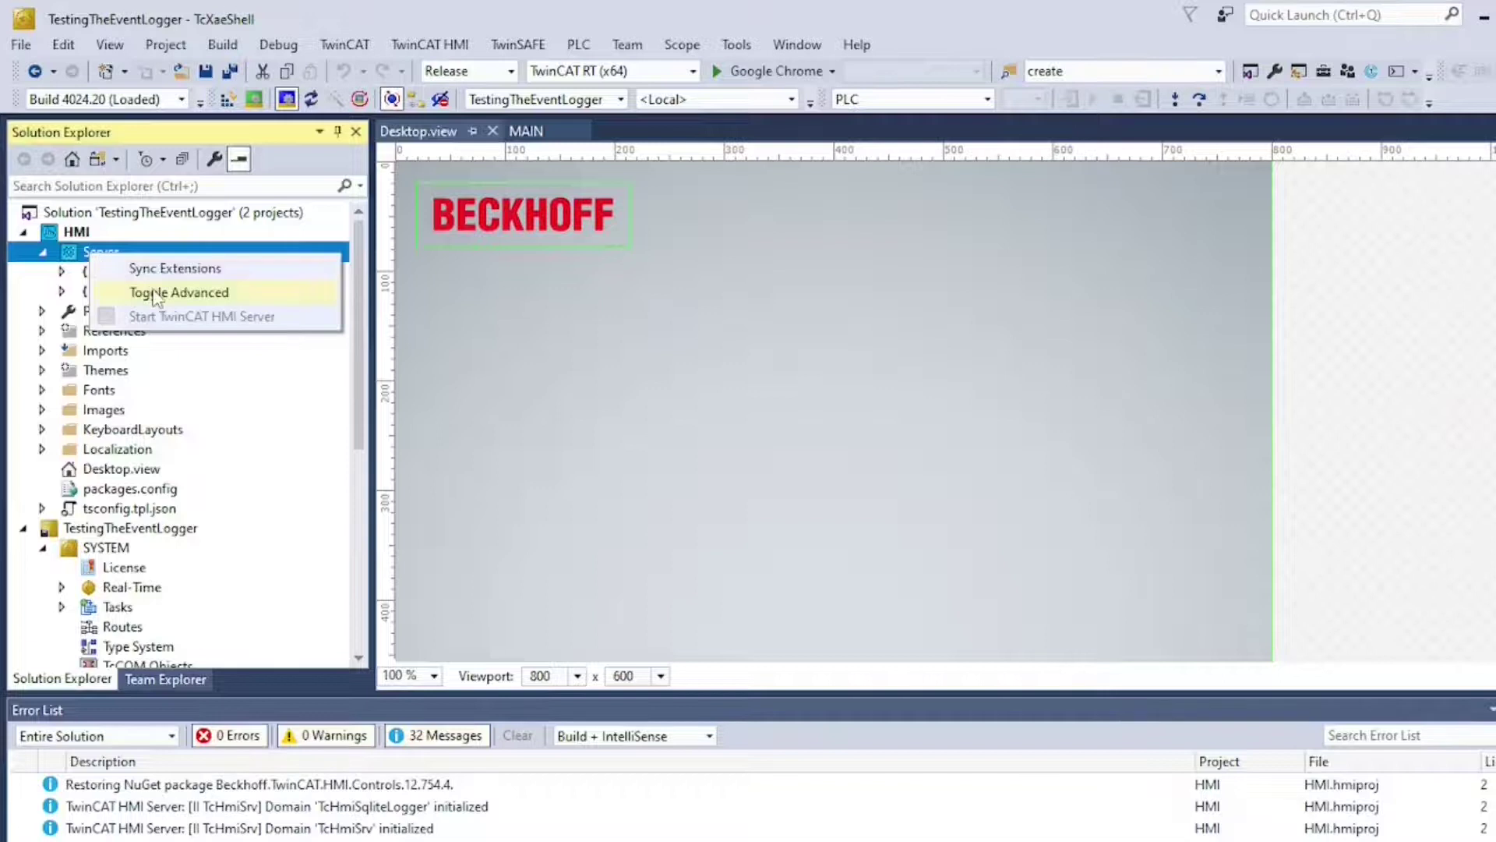
click(156, 293)
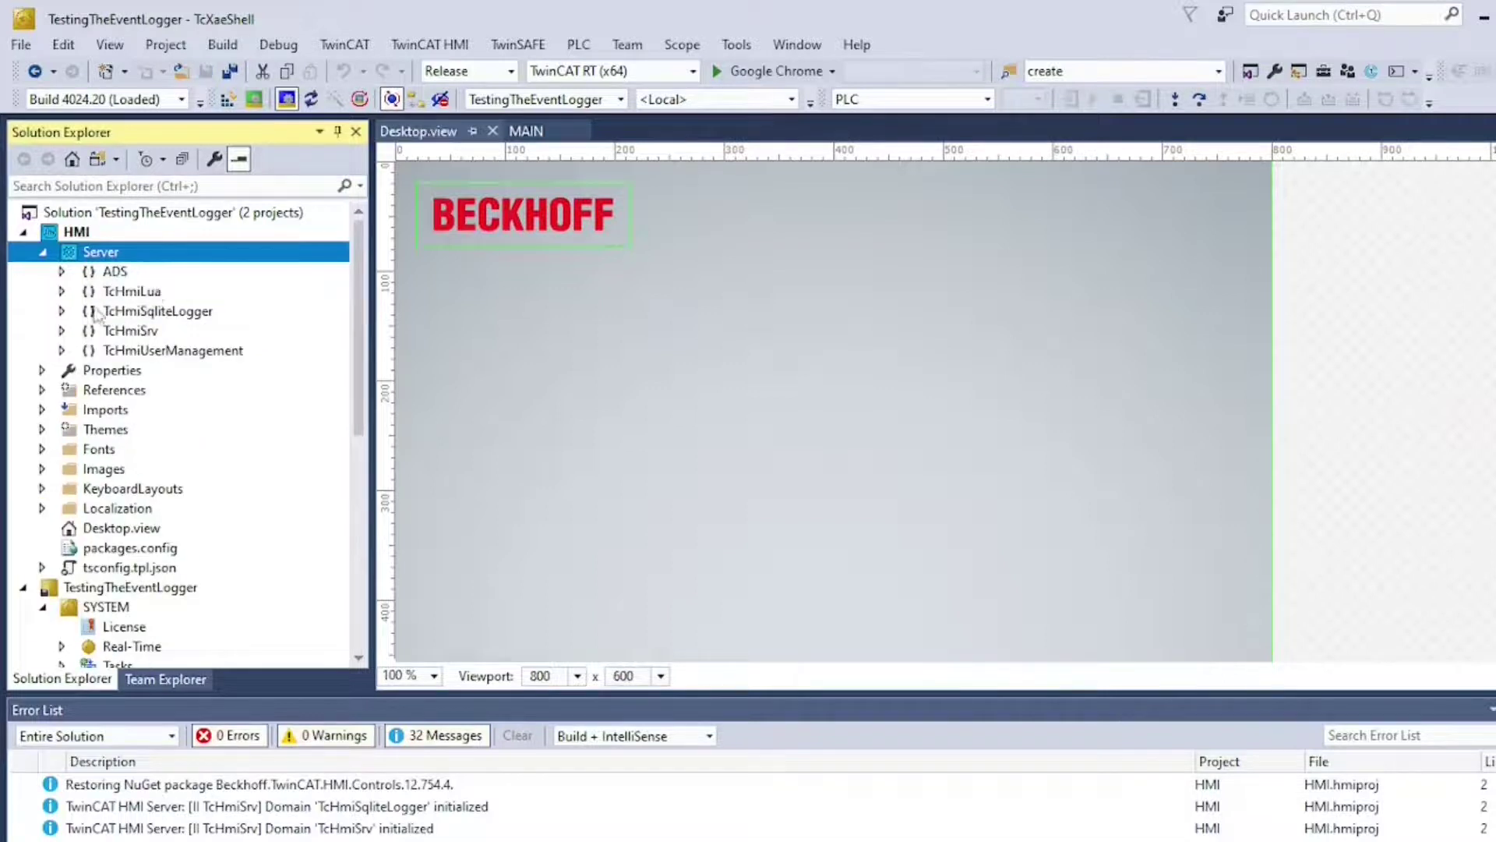
- Install the Beckhoff.TwinCAT.HMI.EventLogger NuGet package, version 12.754.4, in the HMI project
right_click(120, 392)
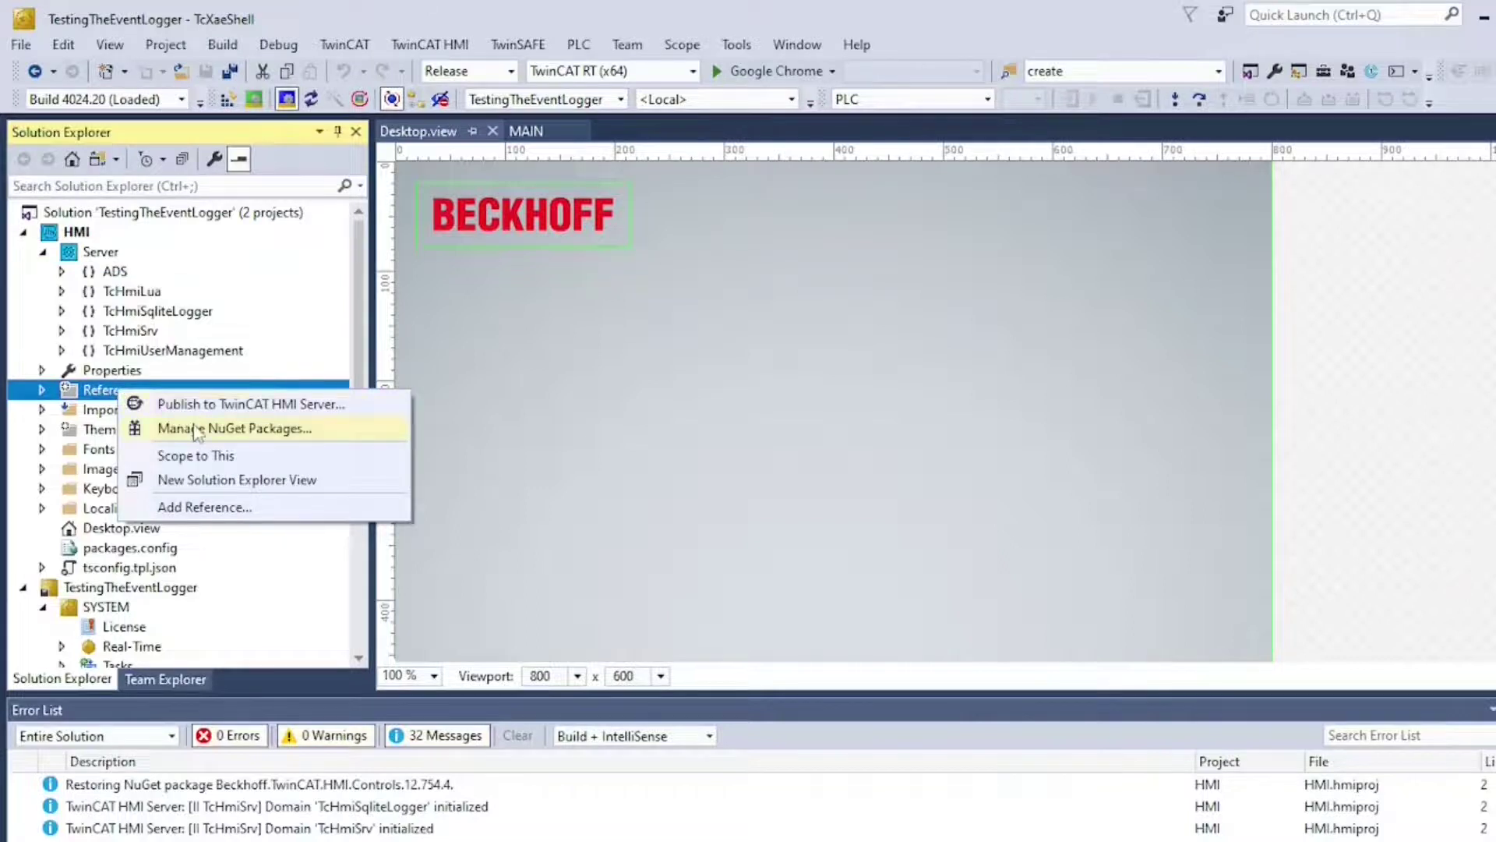
click(196, 429)
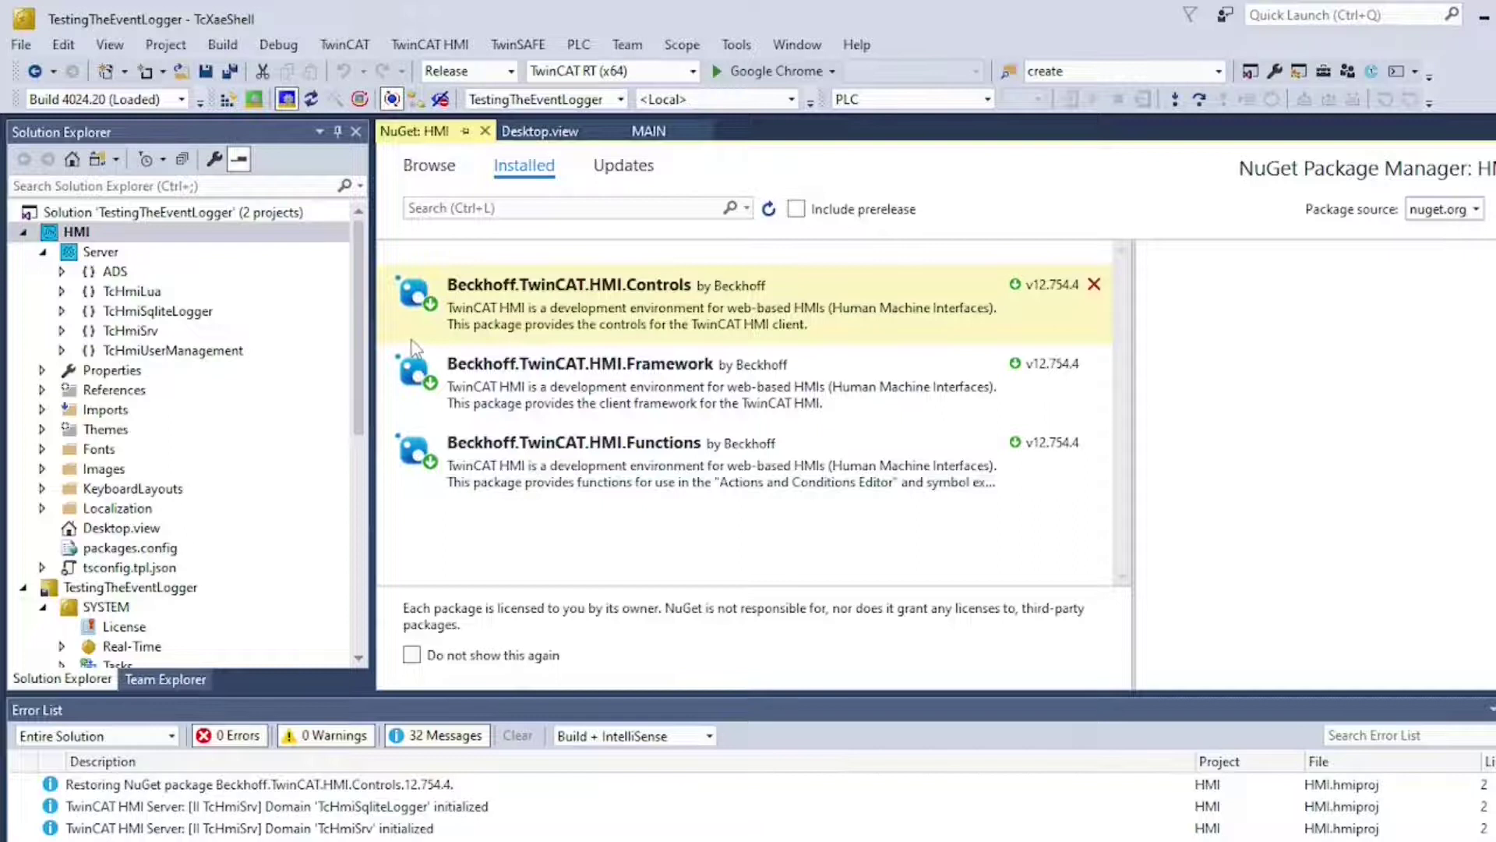
click(431, 167)
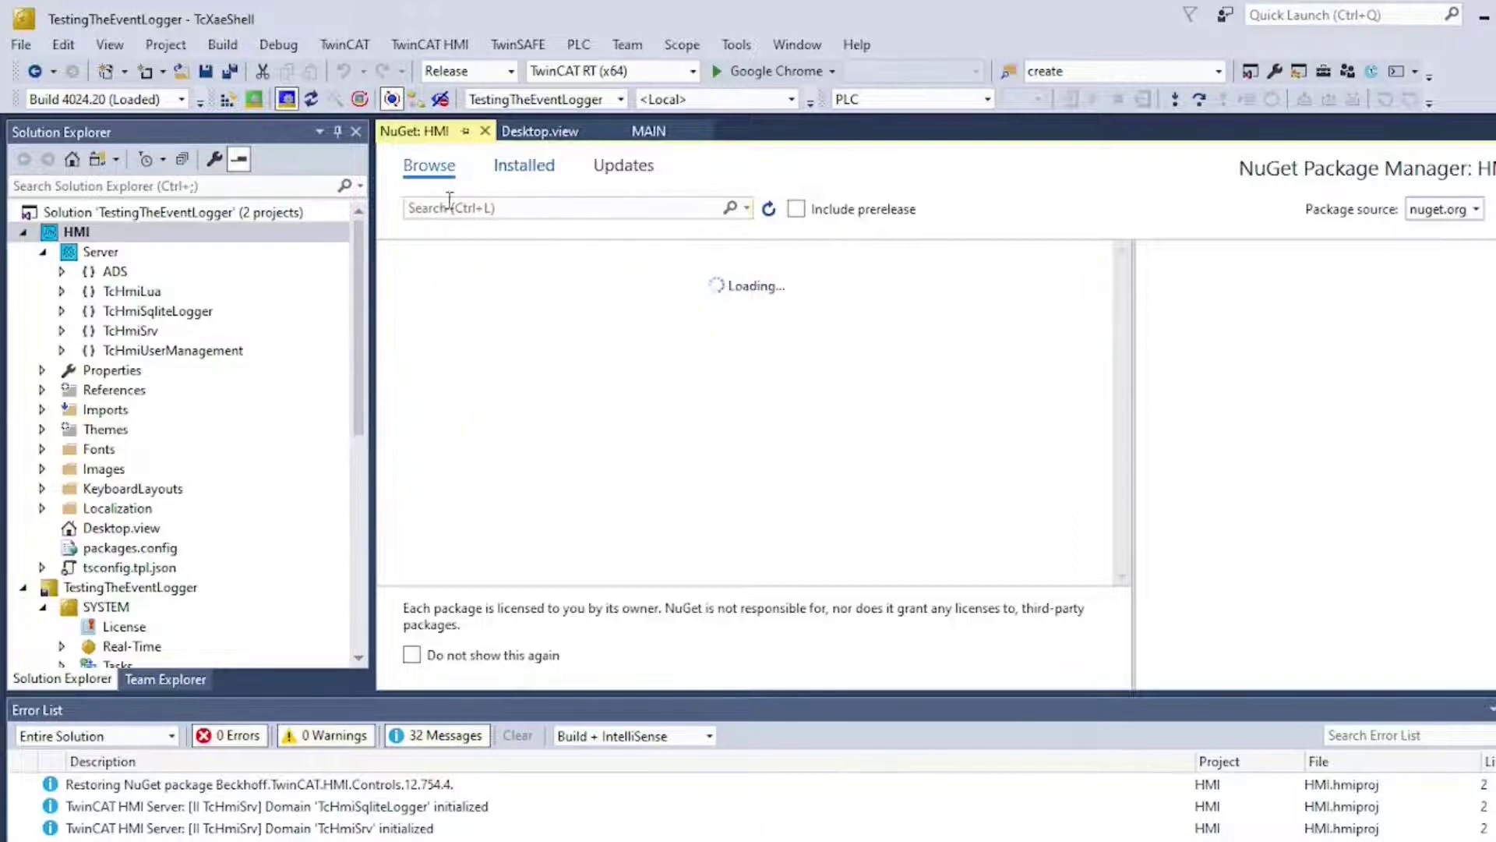
text(HM)
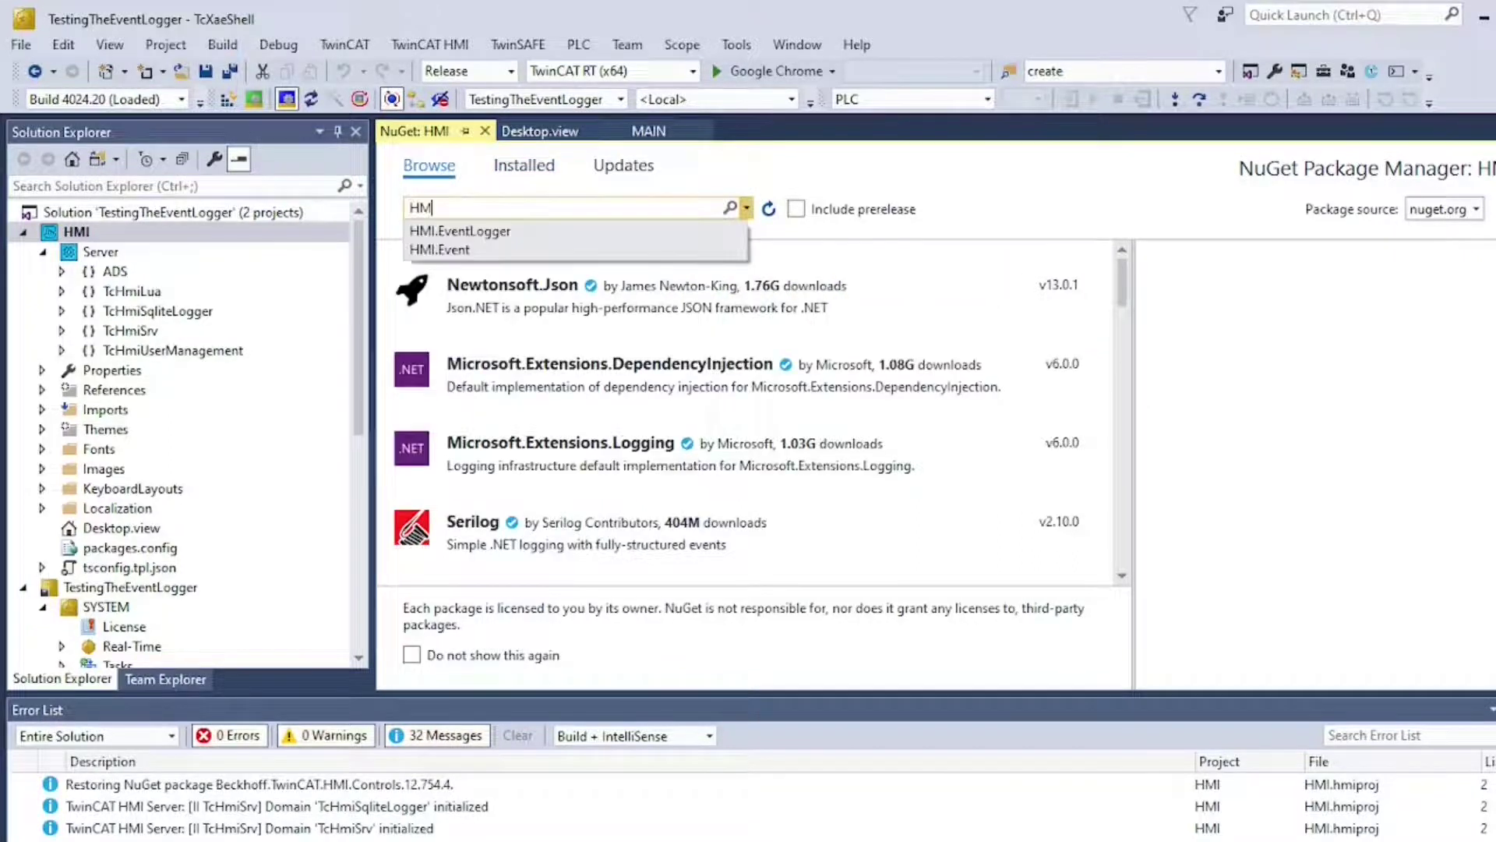
text(I.)
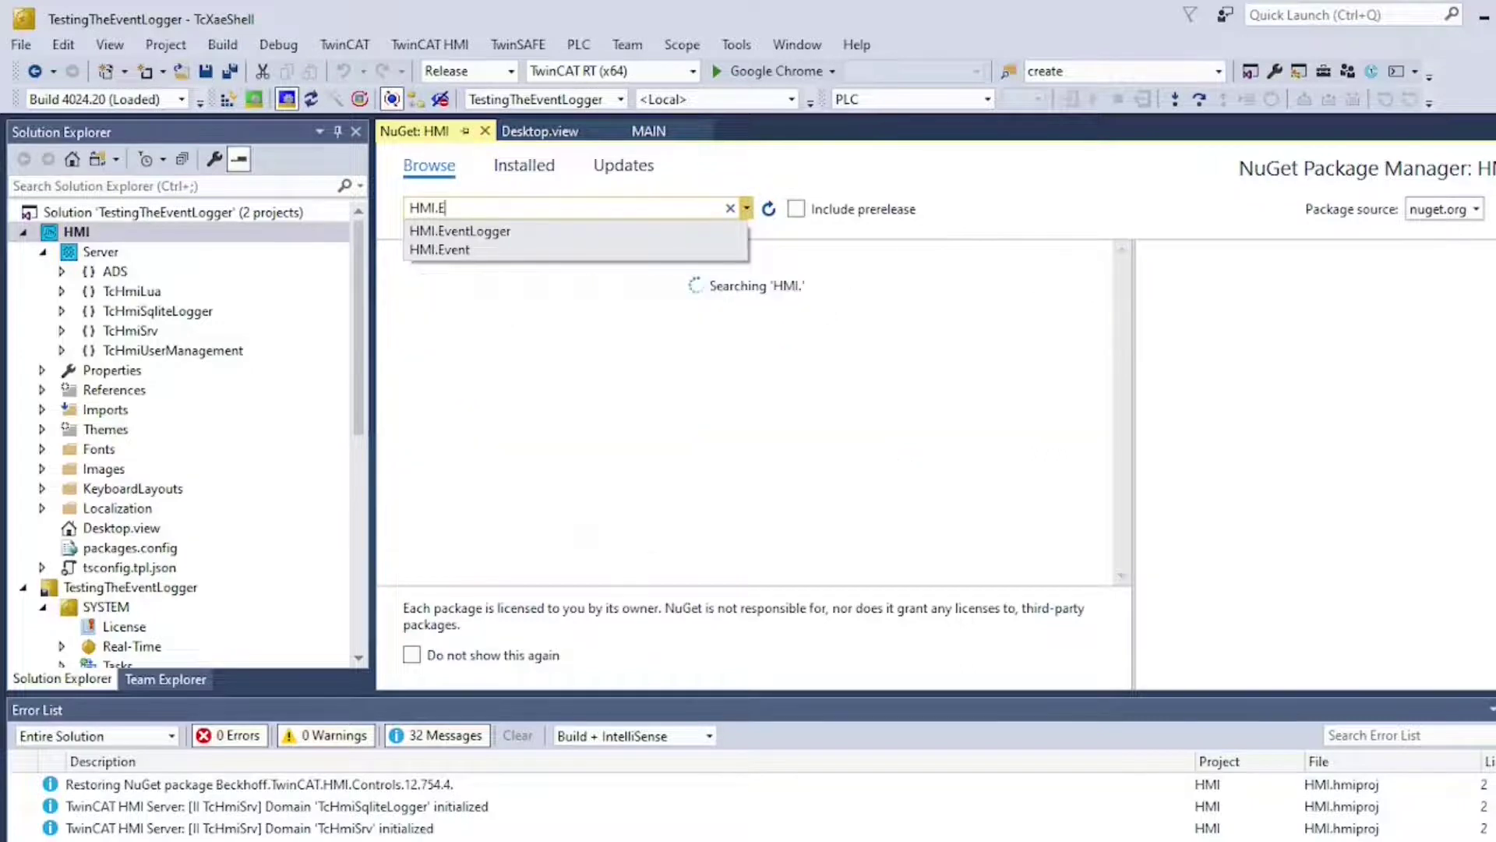
text(EventL)
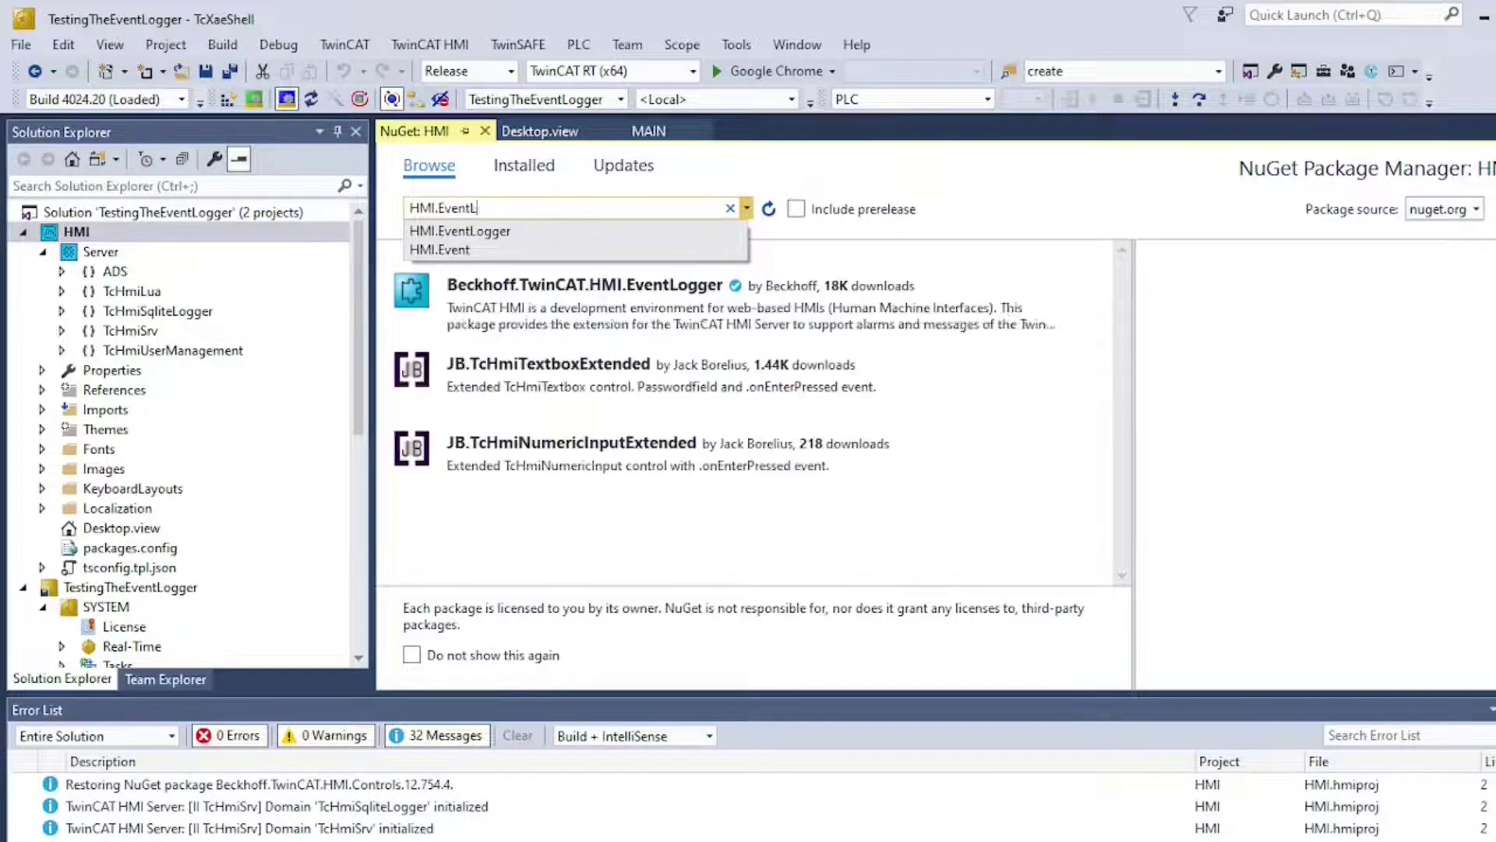
text(ogger)
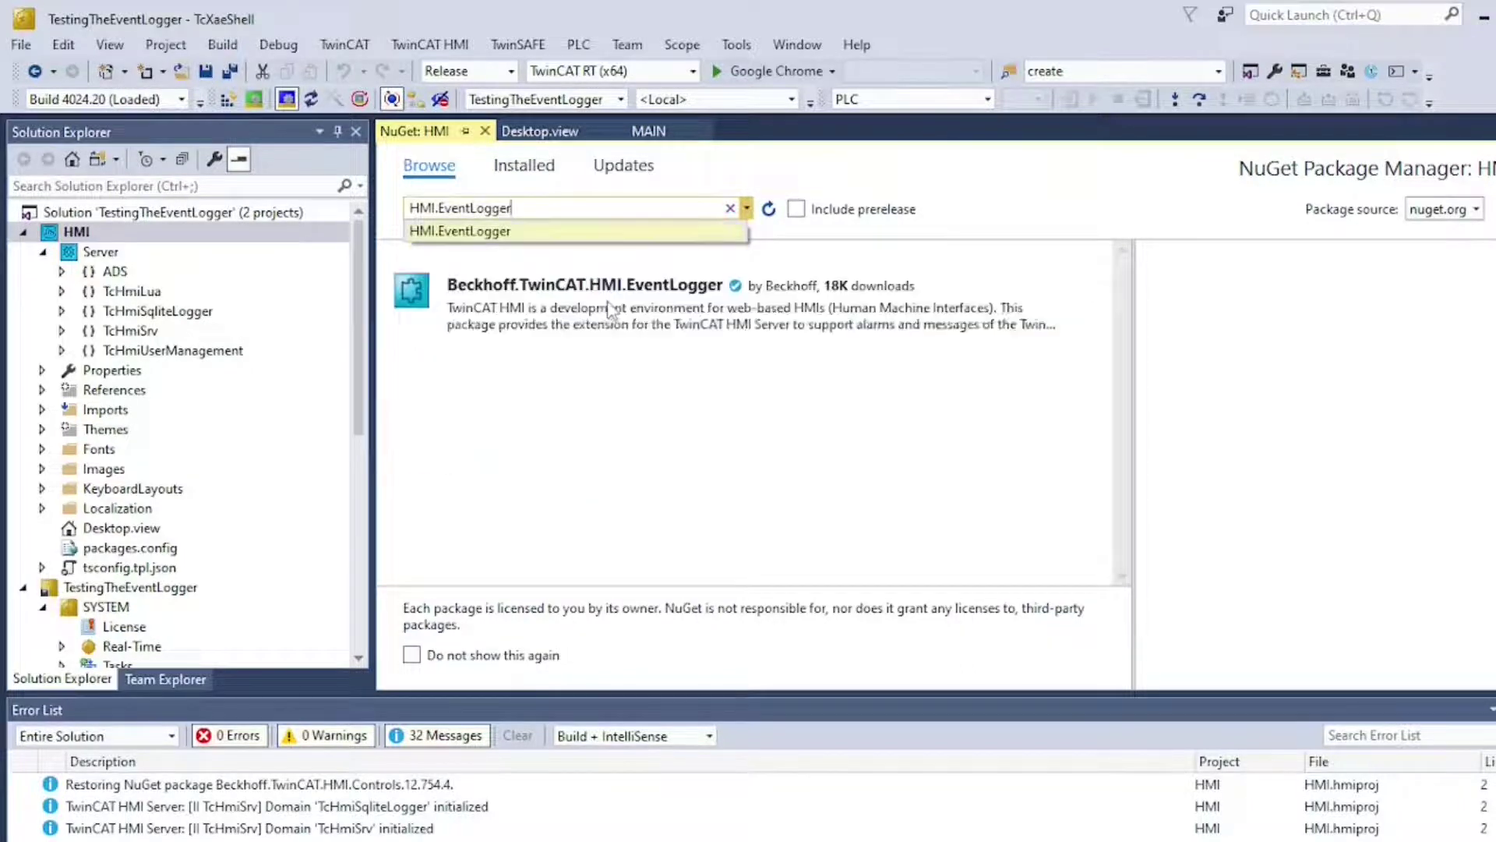
click(608, 301)
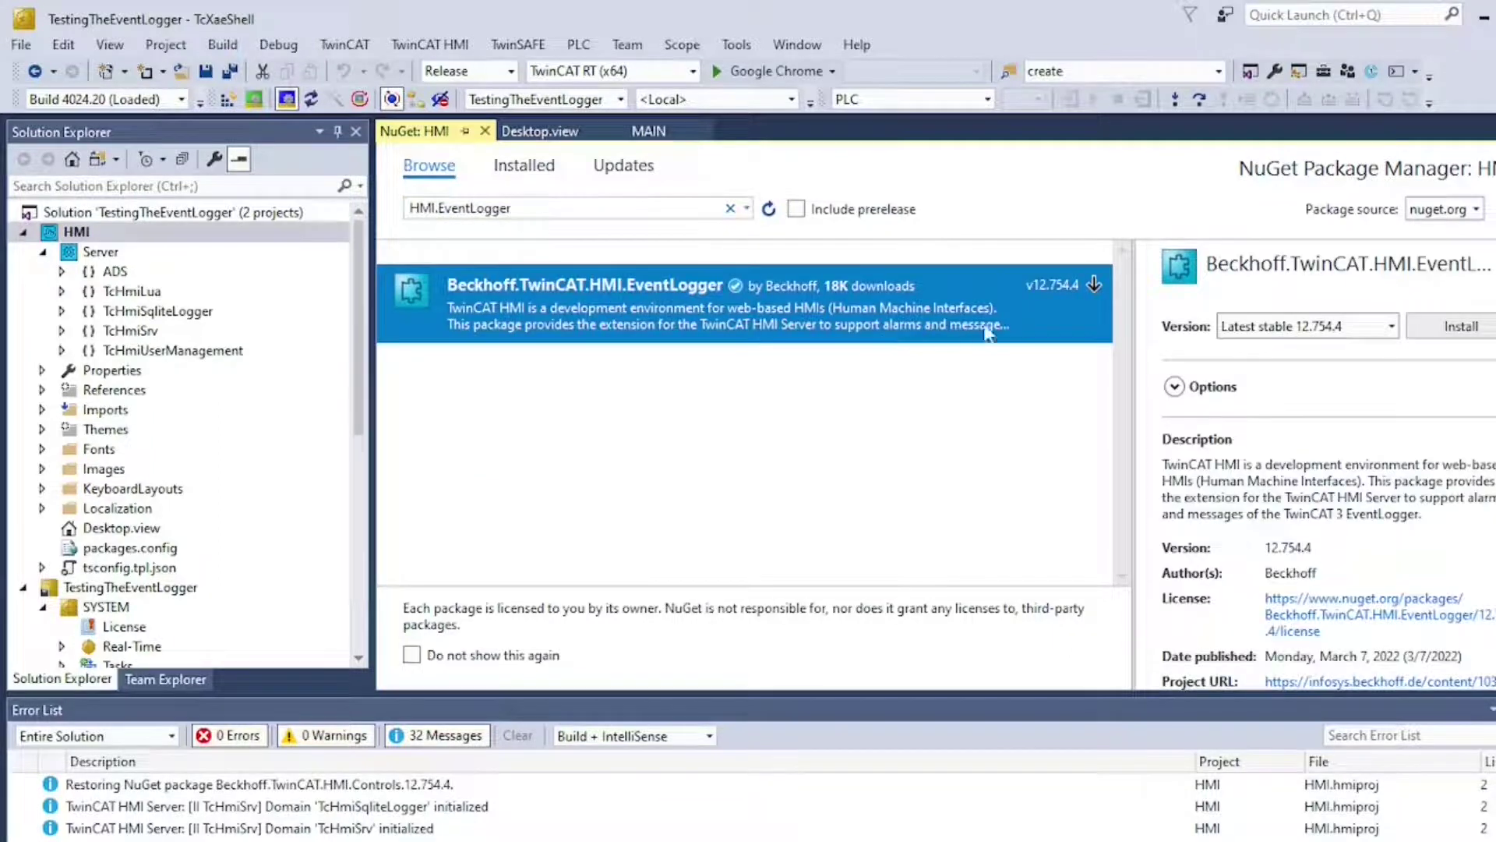
click(1449, 327)
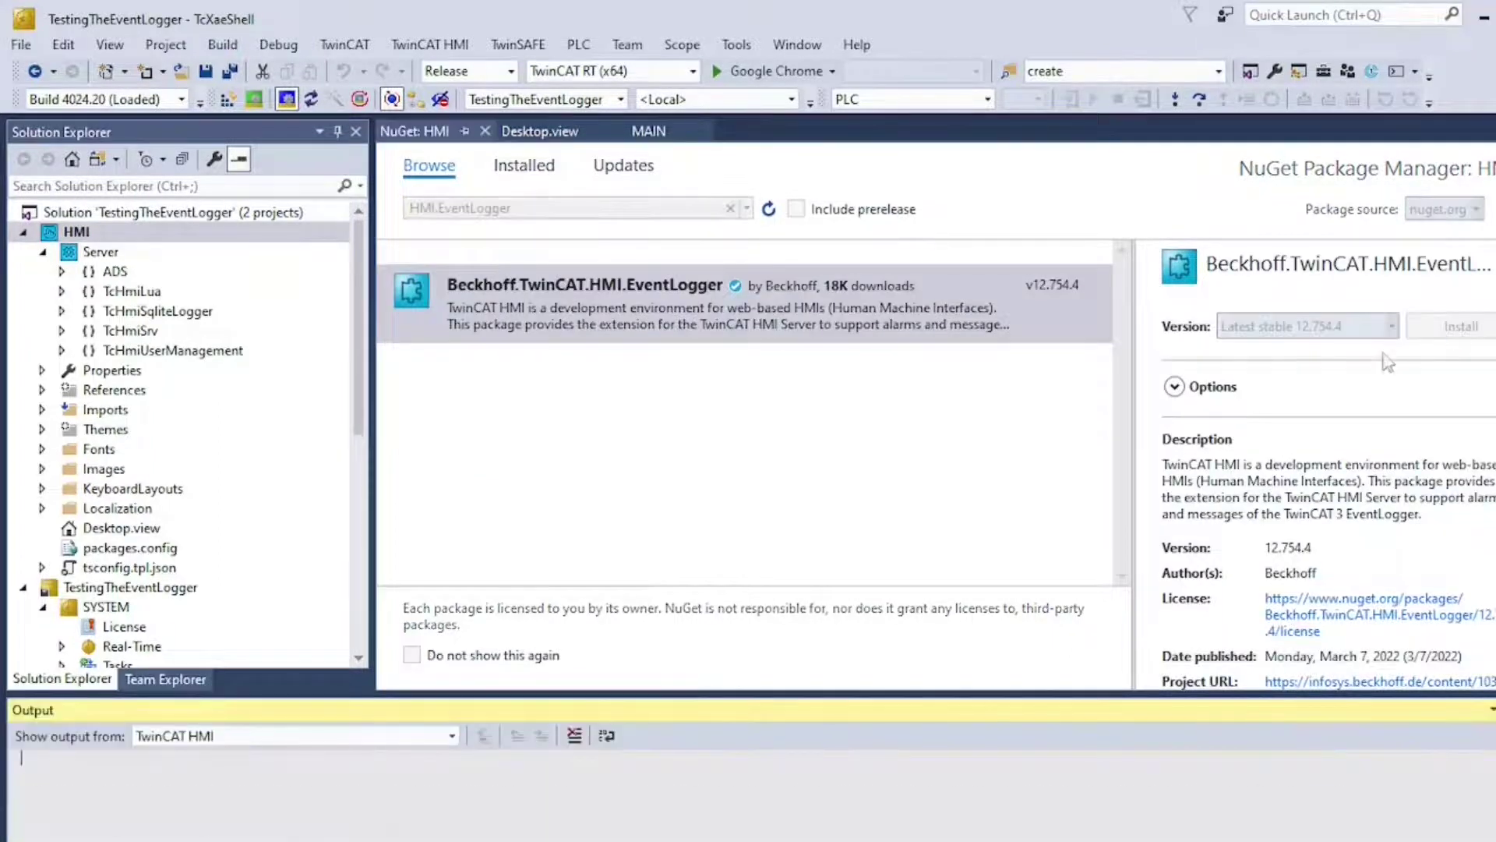
click(893, 710)
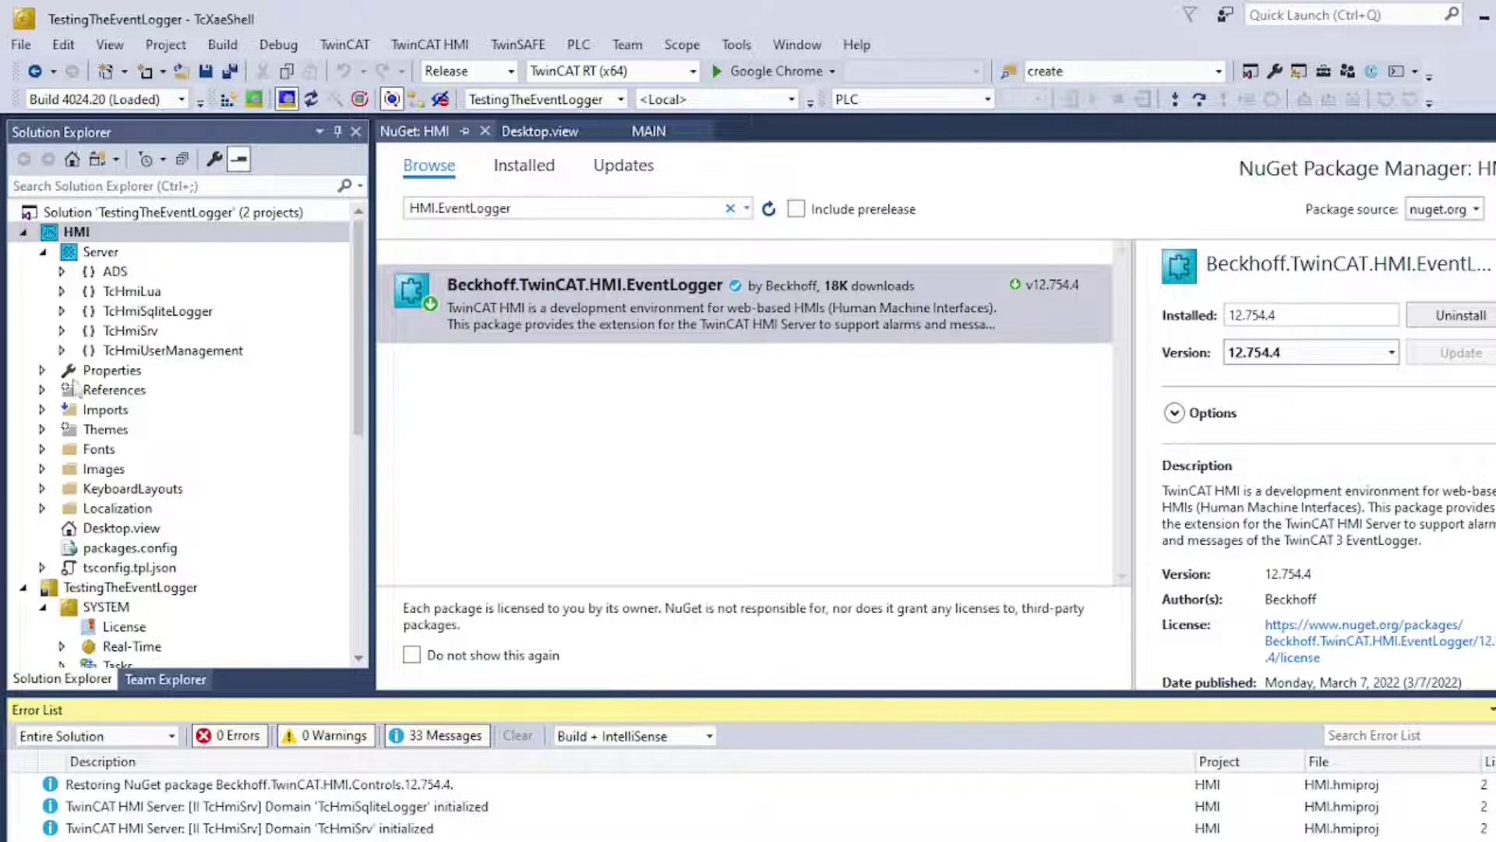
- Check the HMI project's References for the EventLogger package and compare with the extensions under the Server node
click(43, 371)
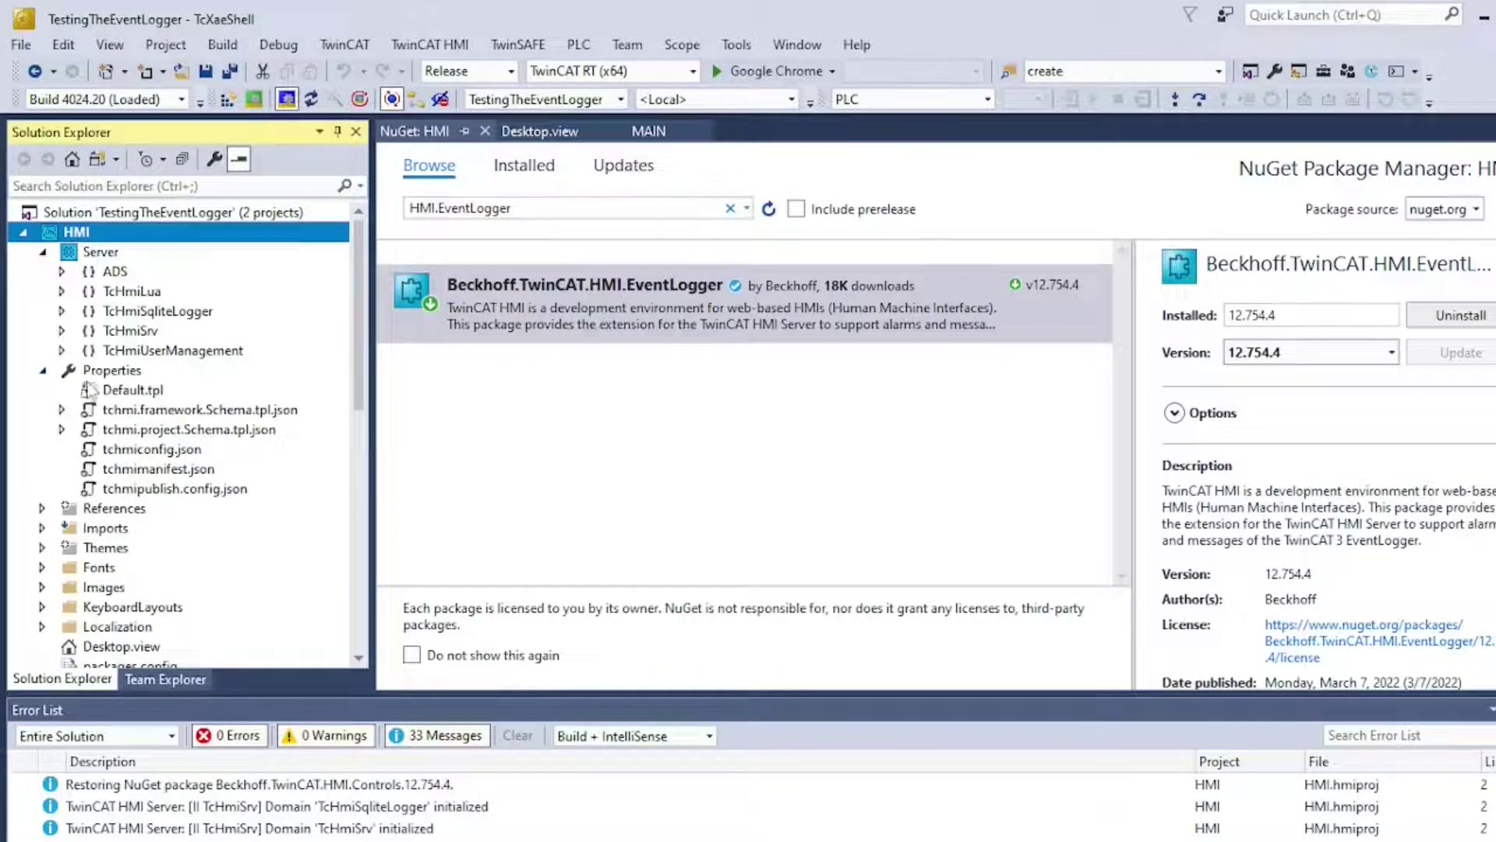
click(43, 371)
click(42, 389)
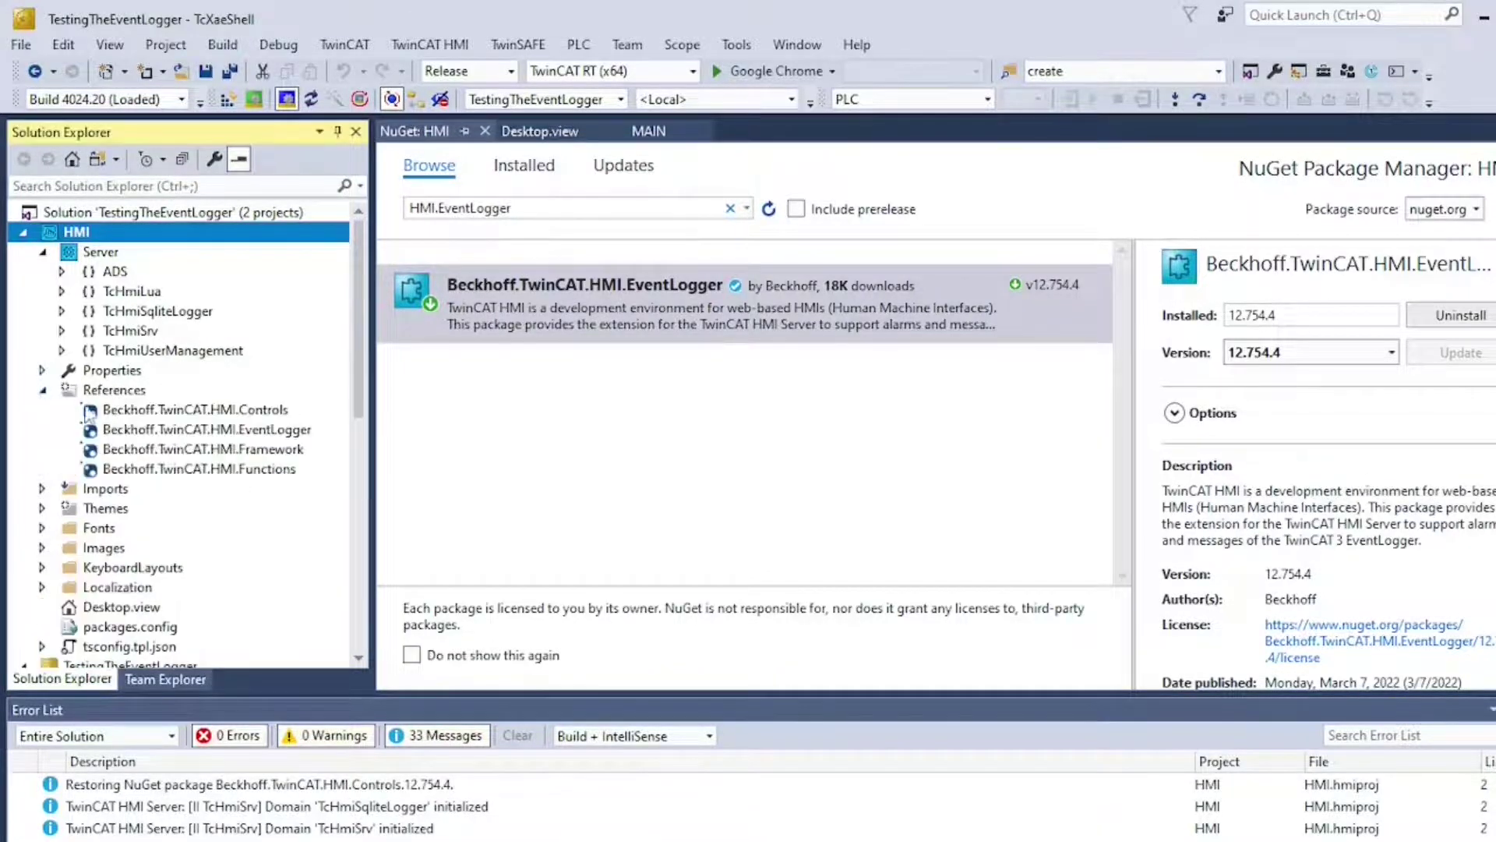
click(209, 431)
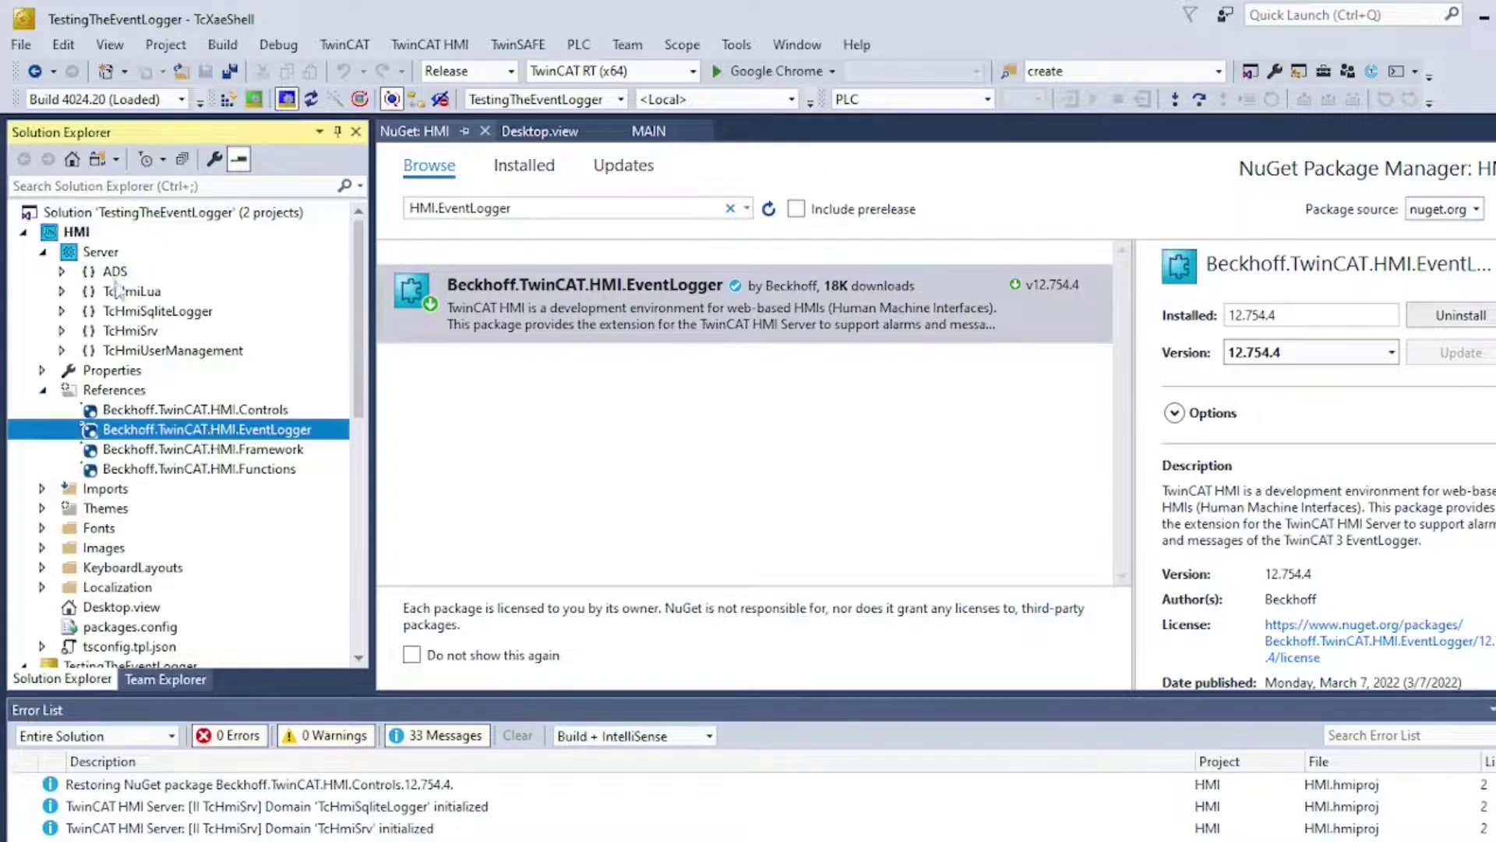
click(101, 253)
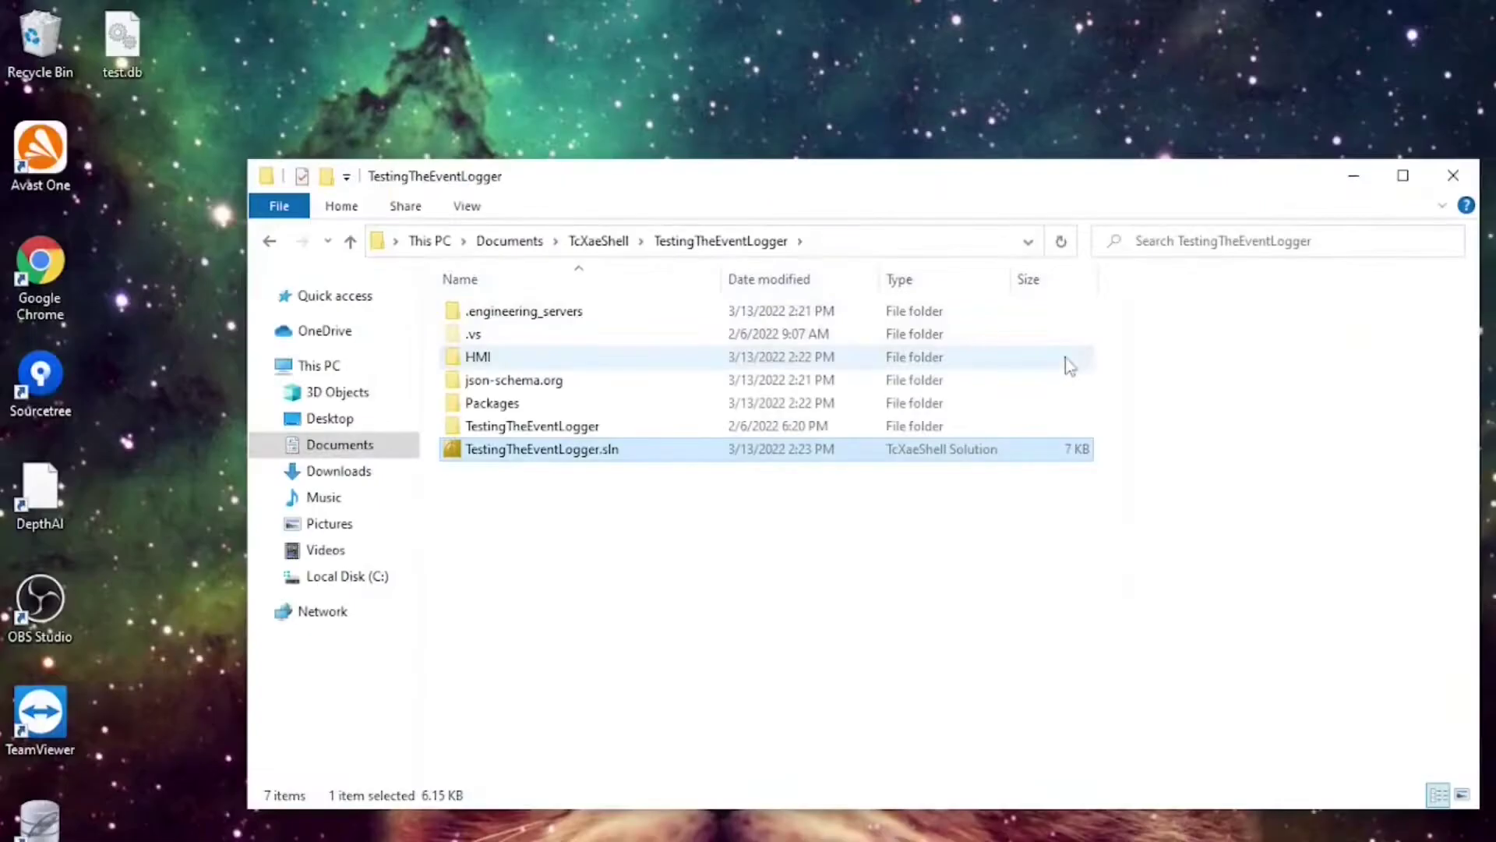
- Reopen the TestingTheEventLogger solution and open the configuration of the TcHmiEventLogger server extension
double_click(640, 450)
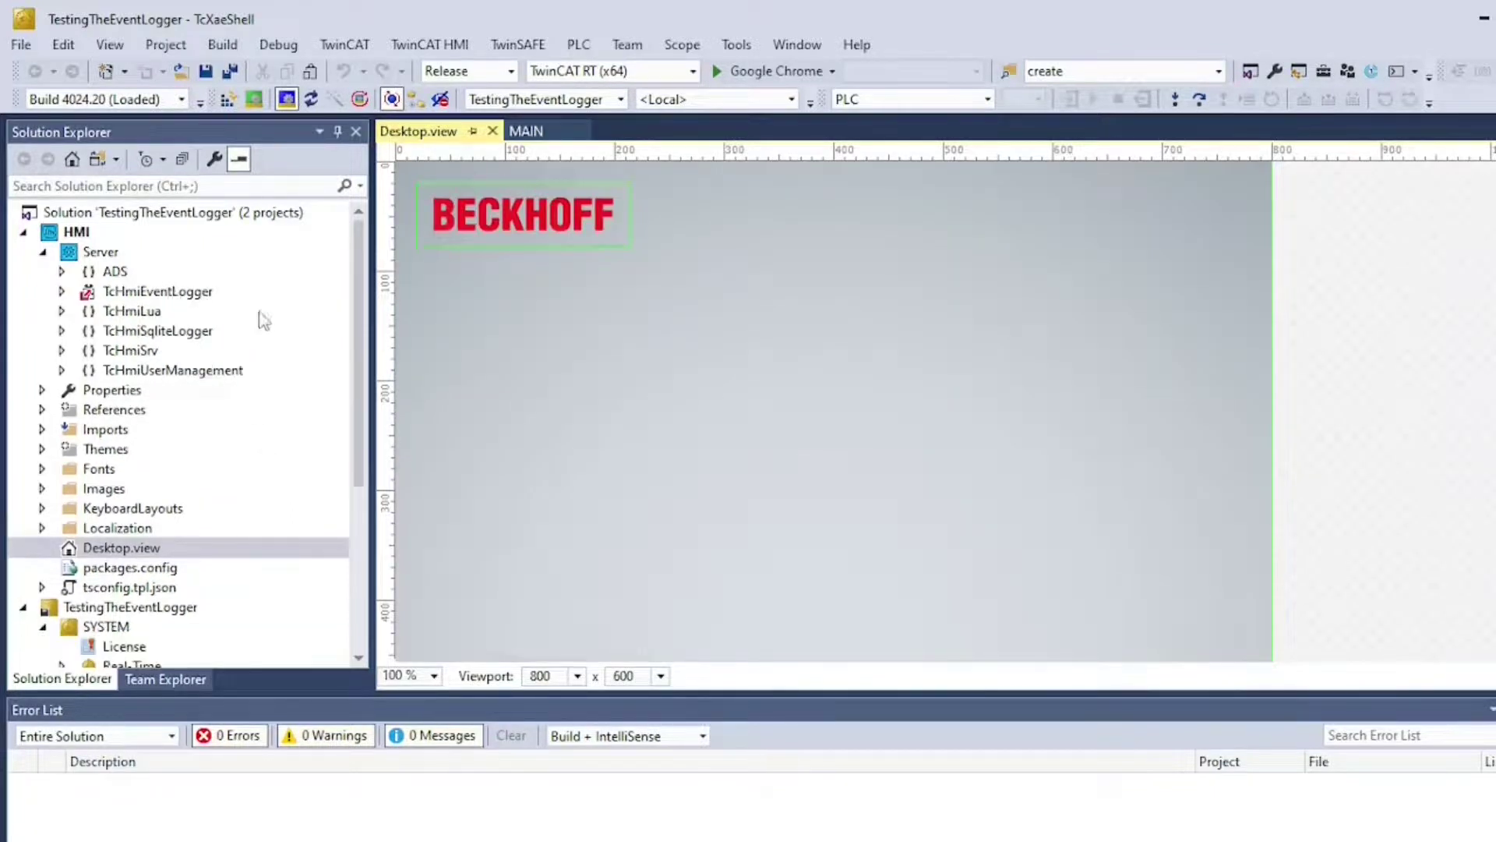
click(159, 291)
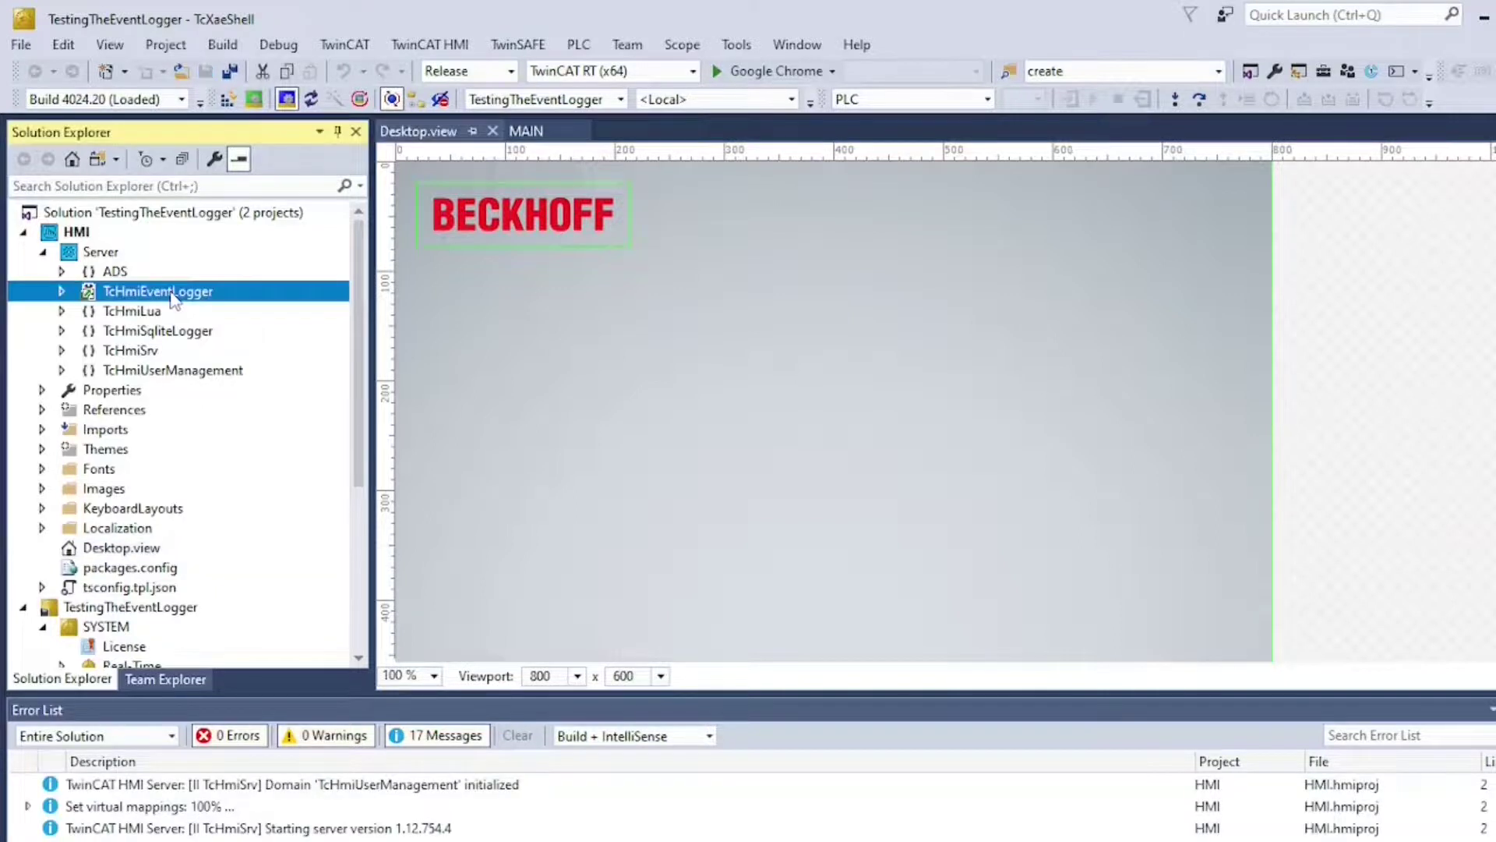
right_click(173, 300)
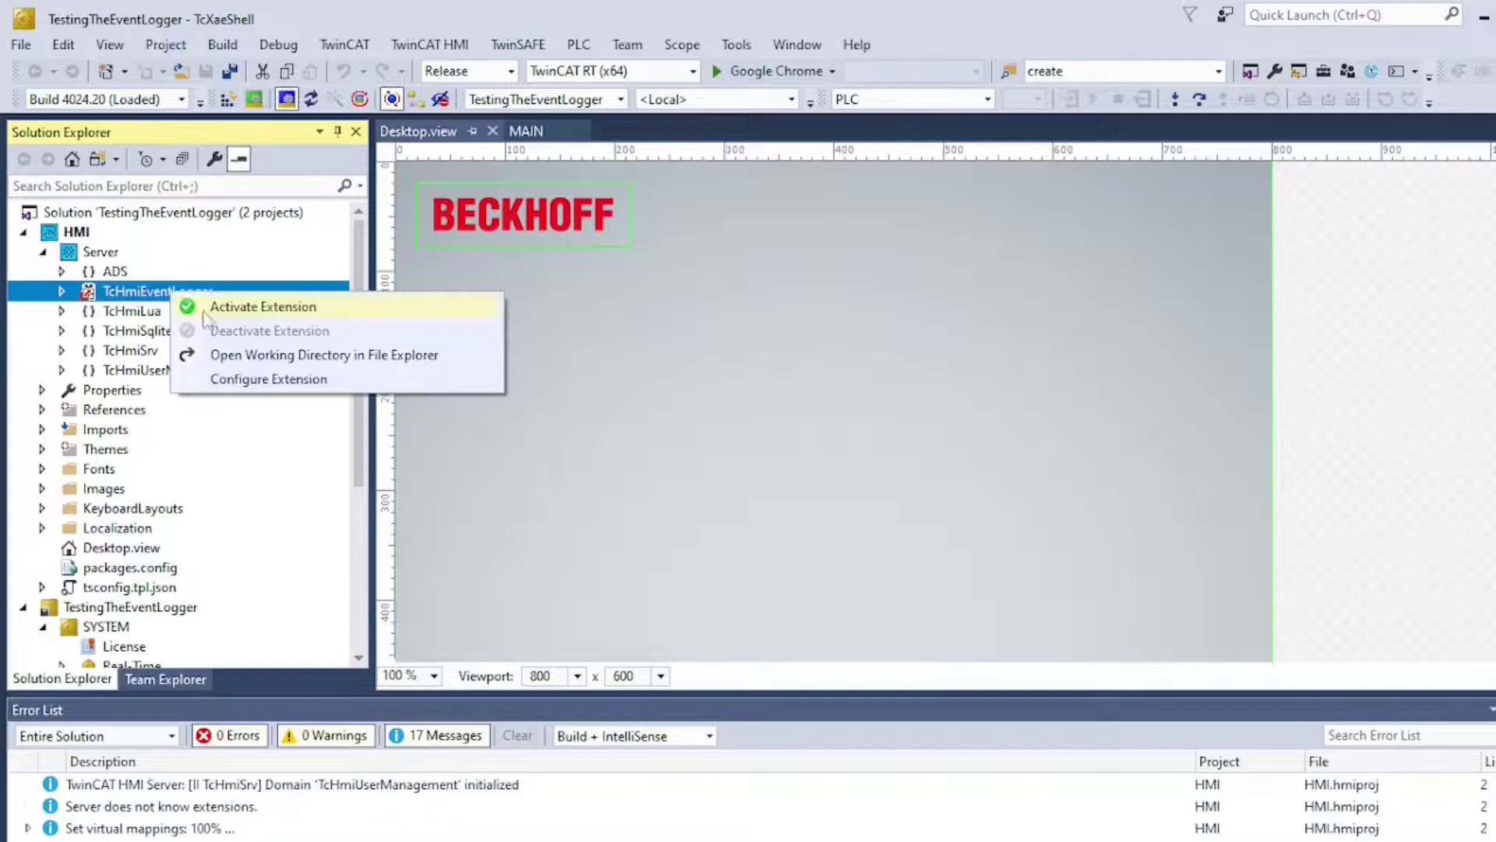
click(246, 378)
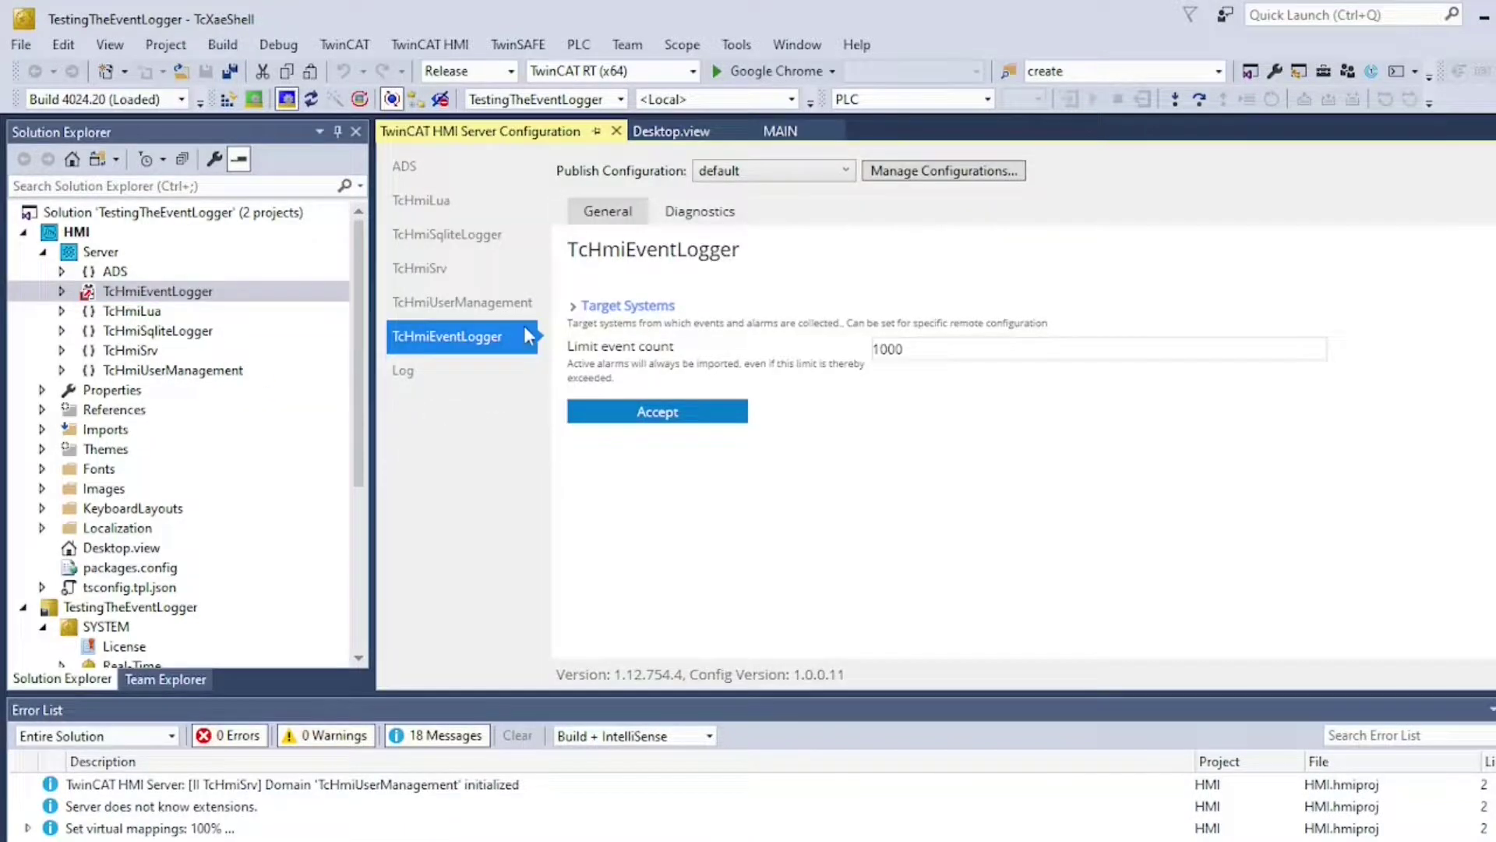
- Expand the event logger's Local target system and accept its settings with address 127.0.0.1.1.1, enabled true and event limit 1000
click(572, 312)
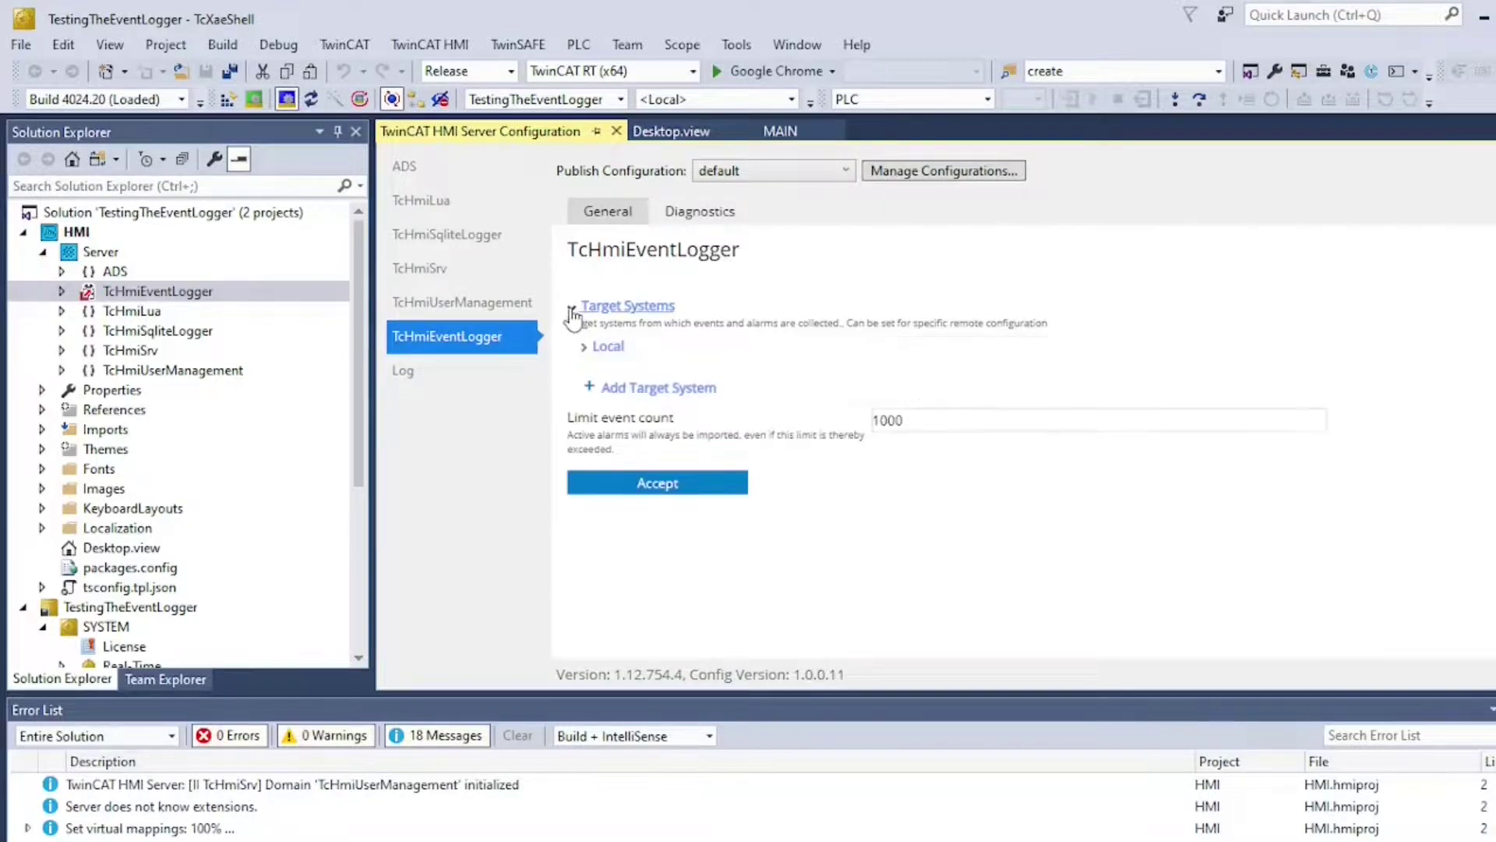
click(585, 346)
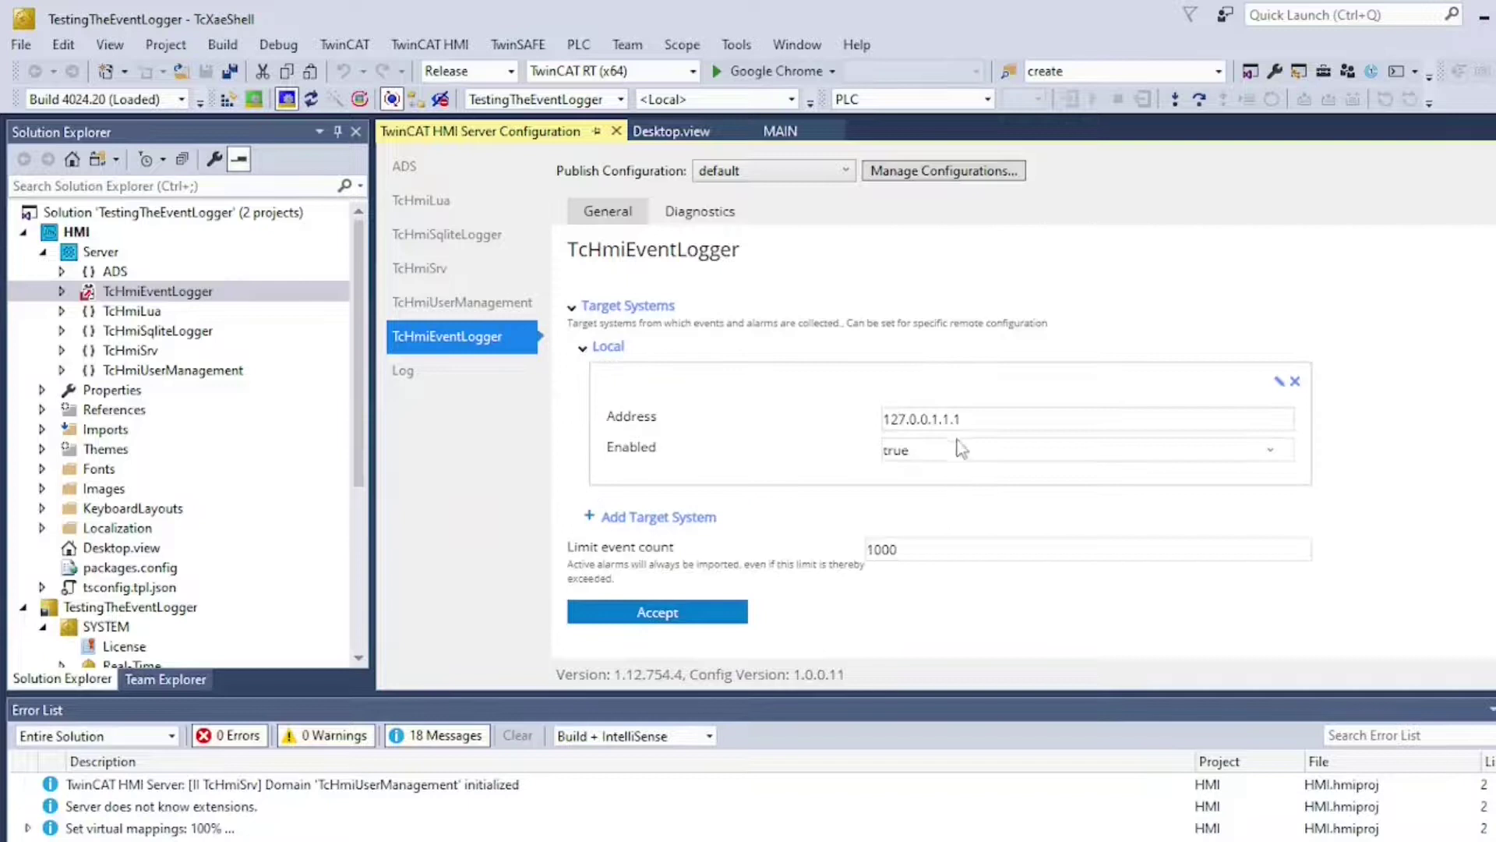
click(659, 612)
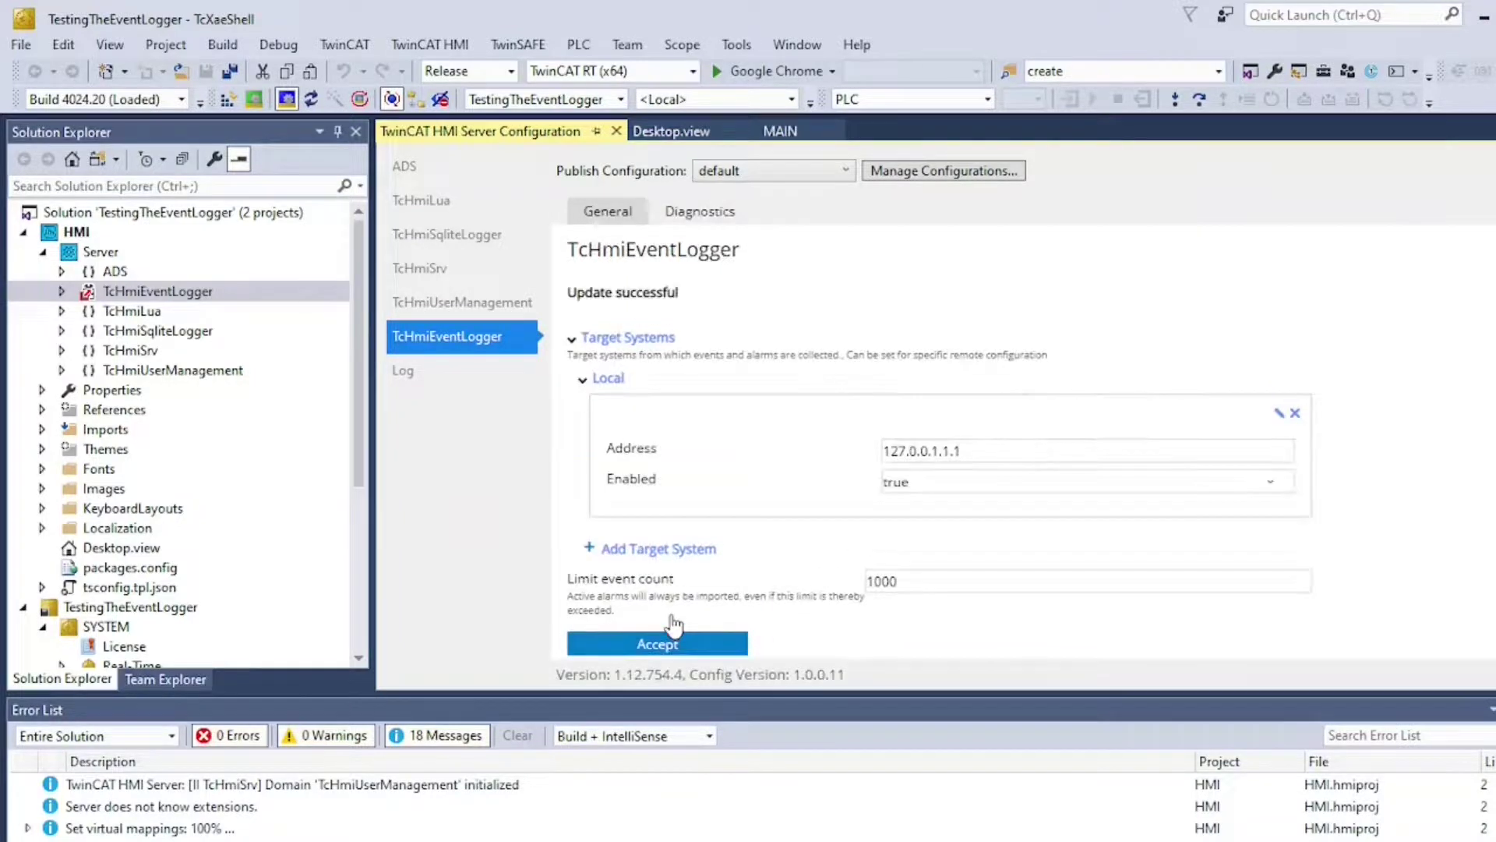
- Activate the TcHmiEventLogger extension of the HMI server and collapse the Server node
click(181, 313)
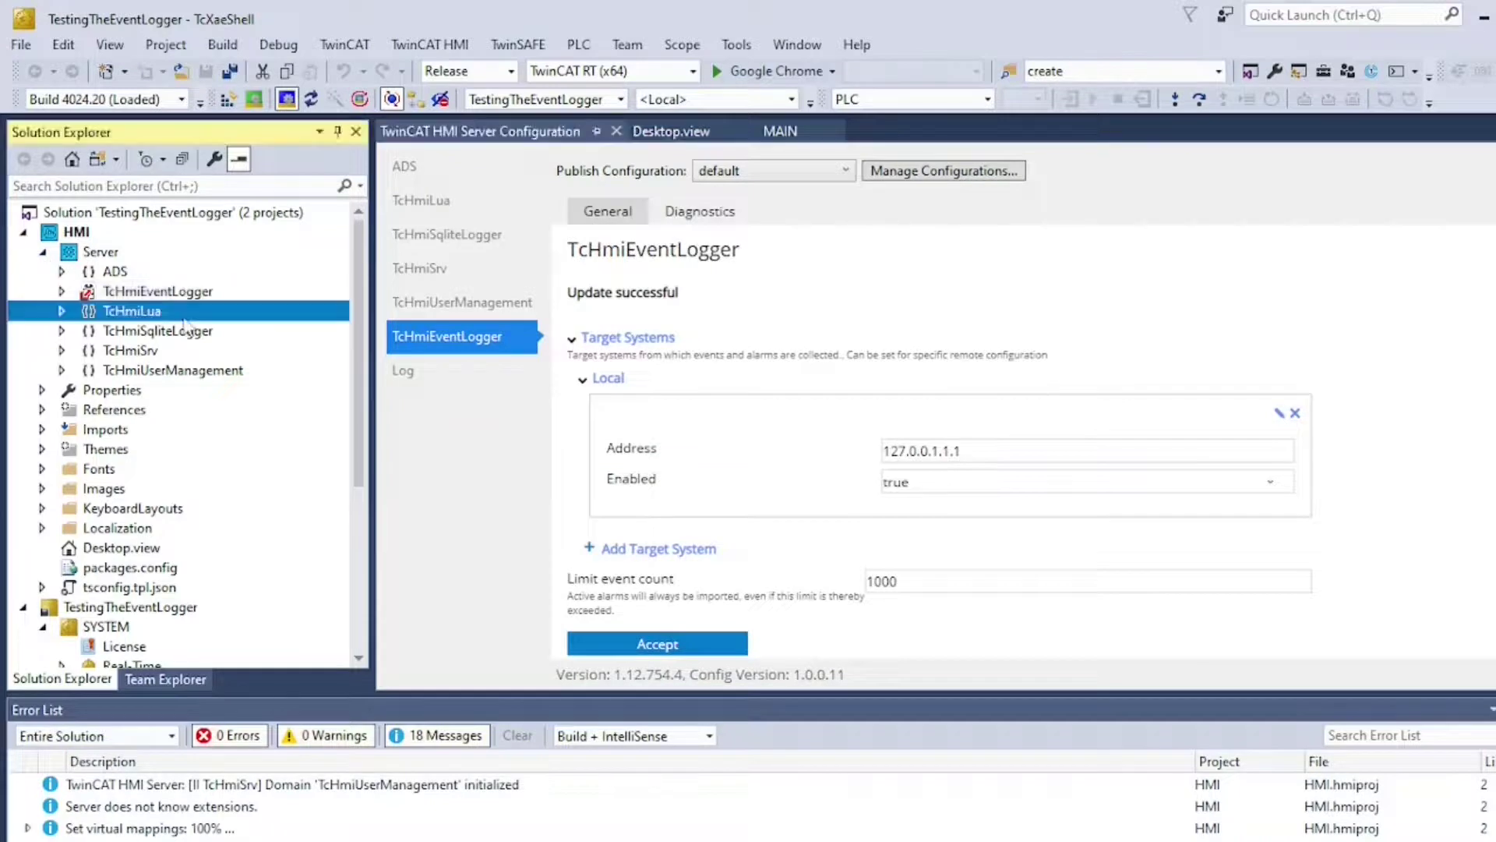
click(195, 333)
click(87, 291)
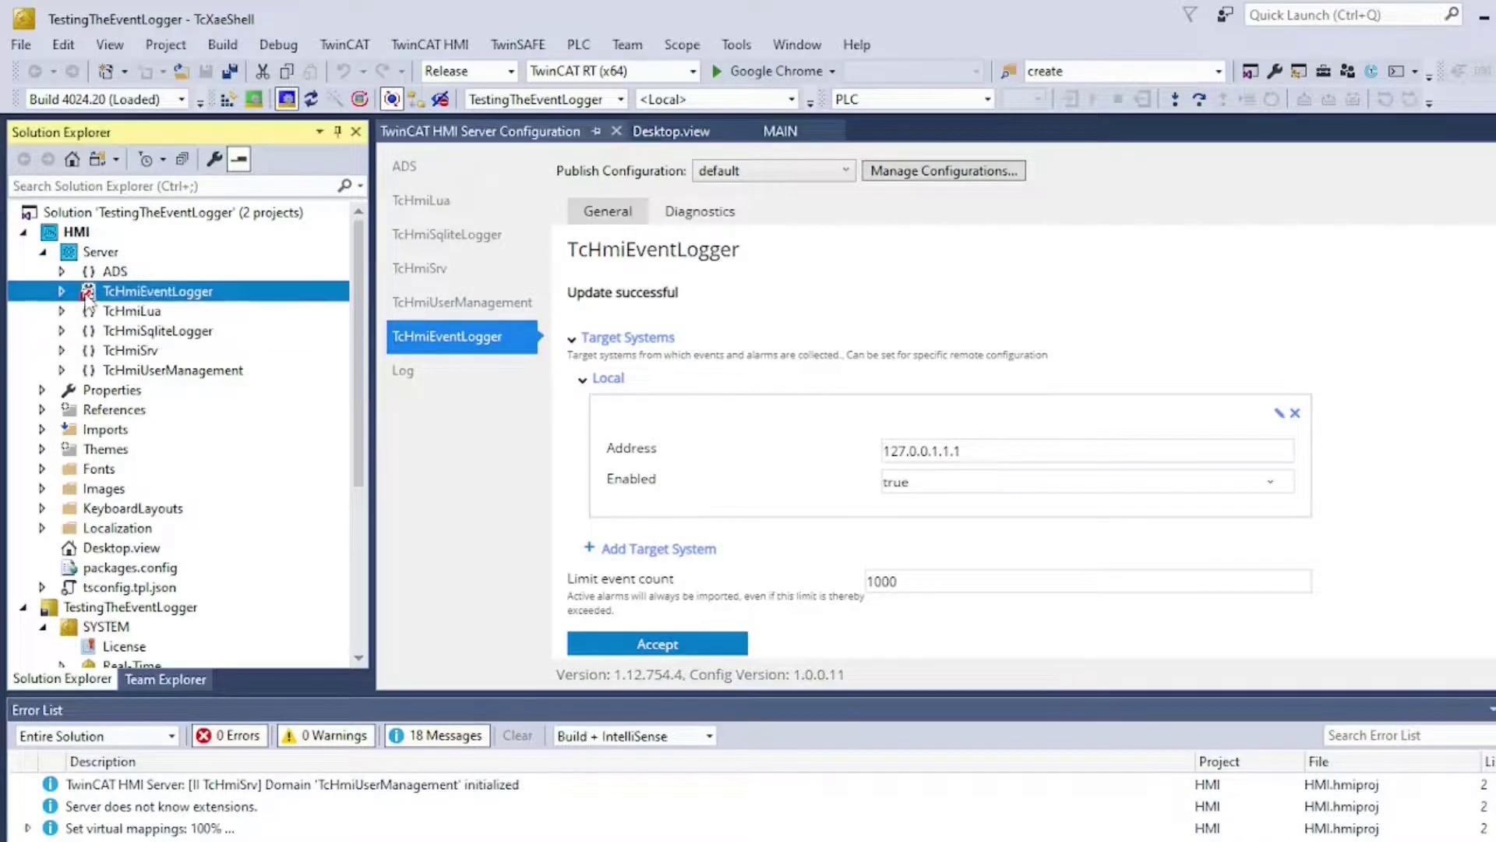
right_click(139, 299)
click(187, 318)
click(43, 252)
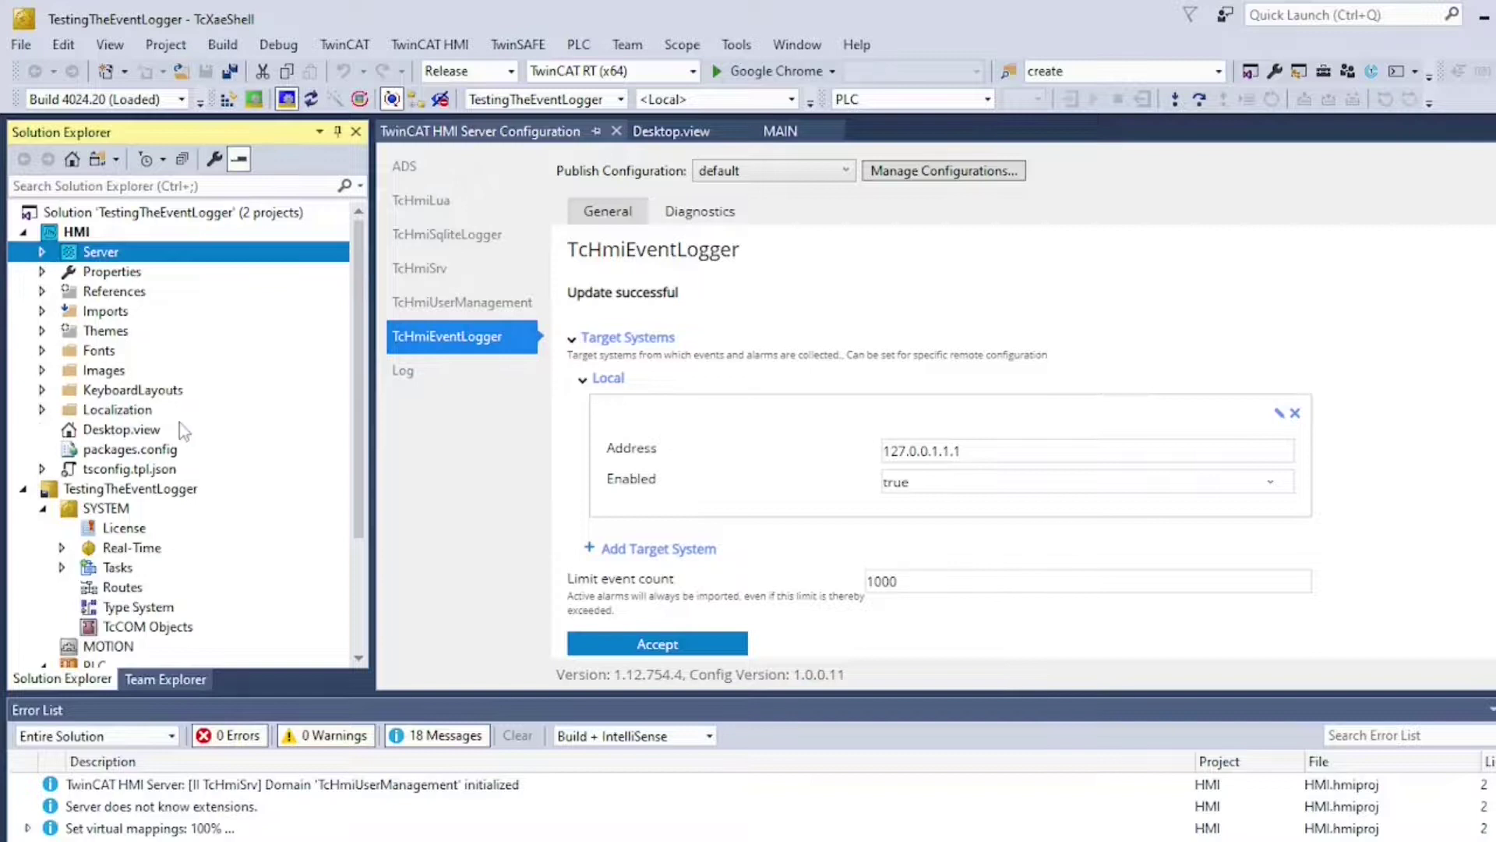
- Open the HMI project's Desktop.view in the designer
scroll(134, 424, down, 3)
scroll(134, 424, up, 2)
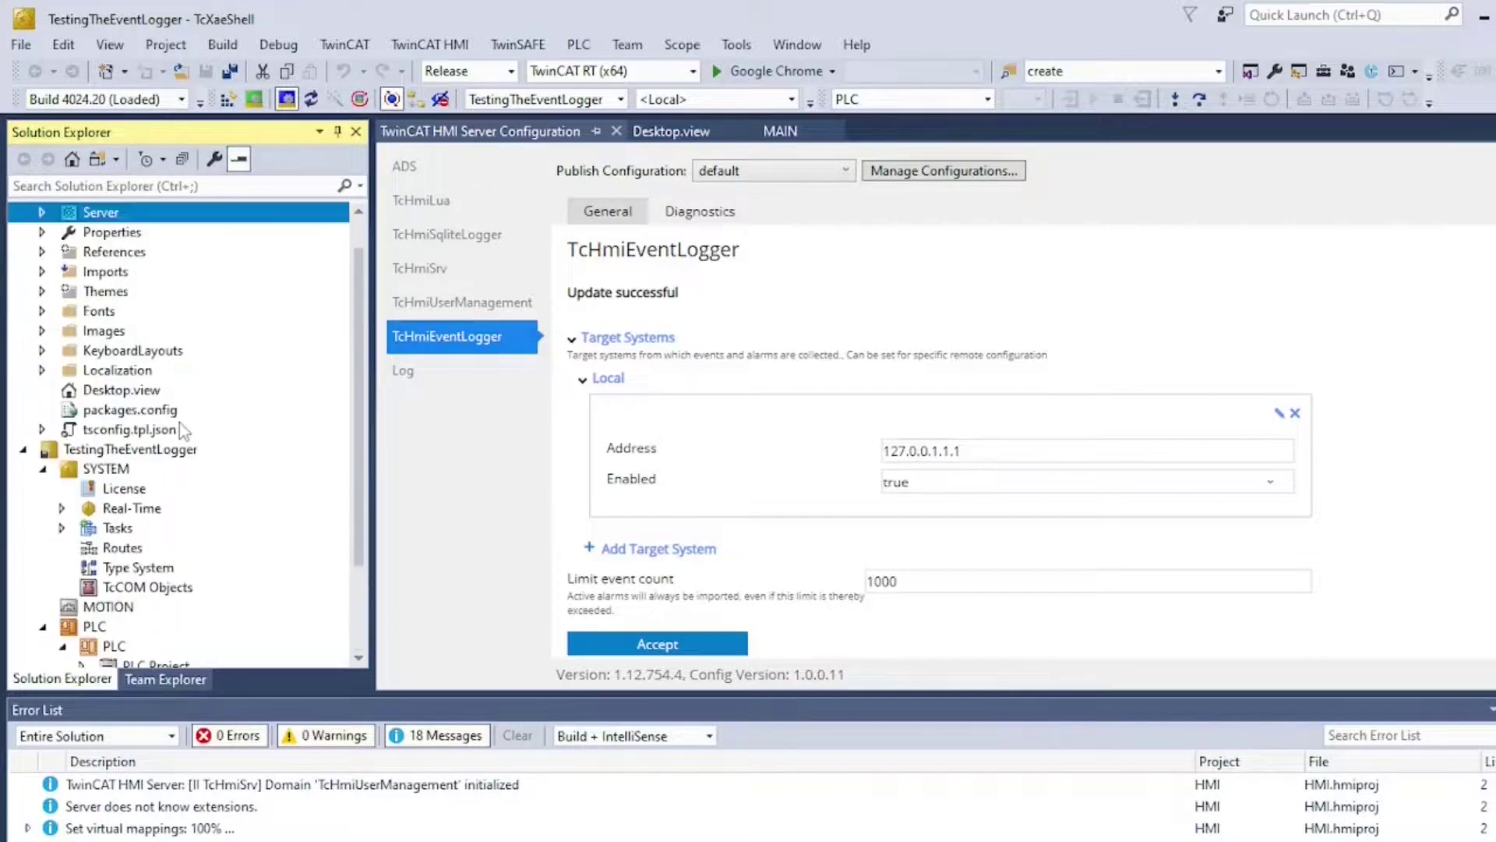
double_click(121, 390)
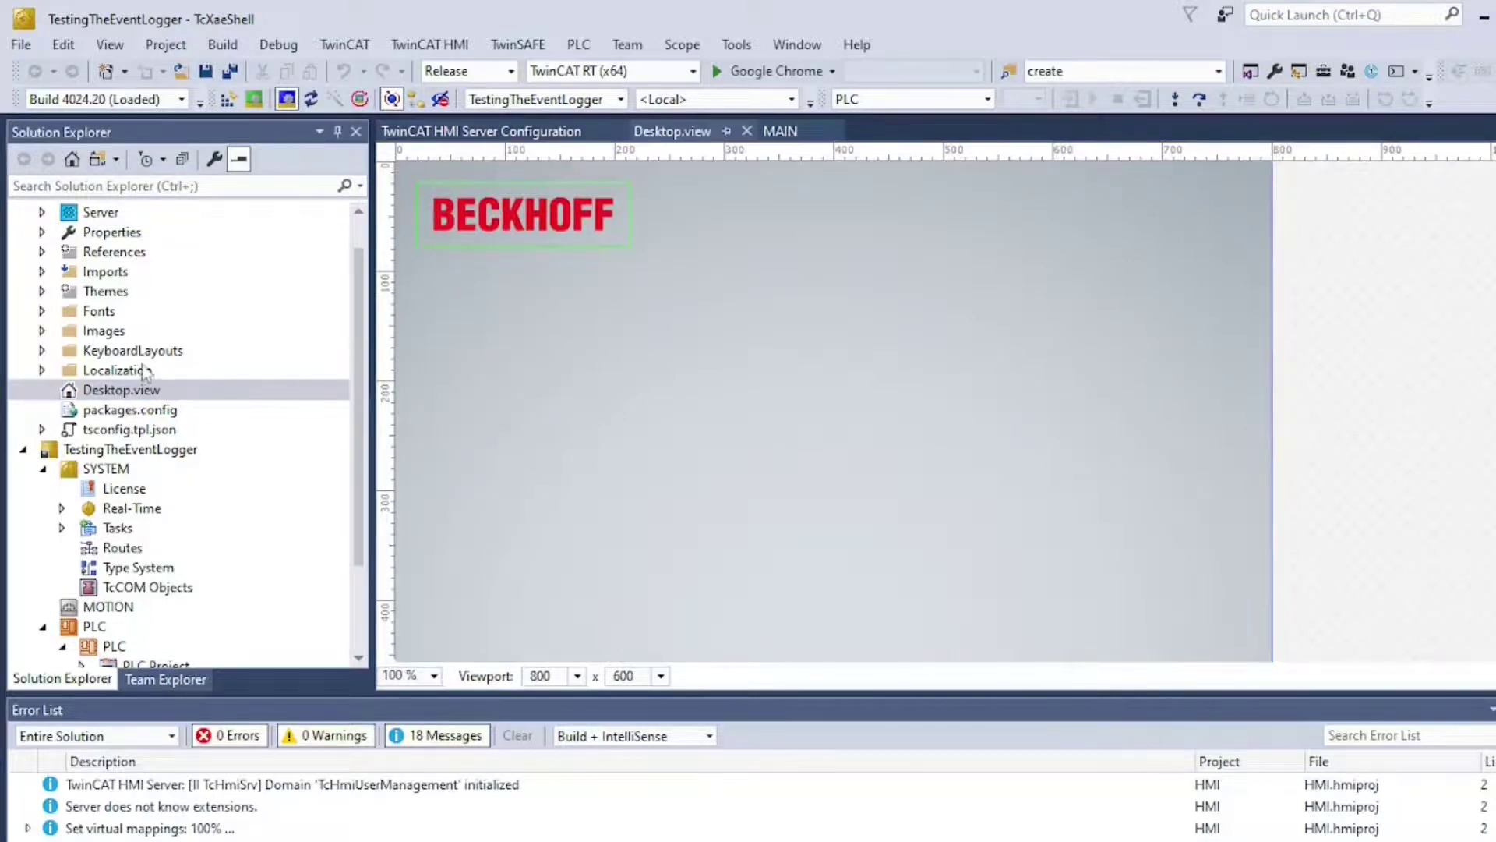
click(132, 392)
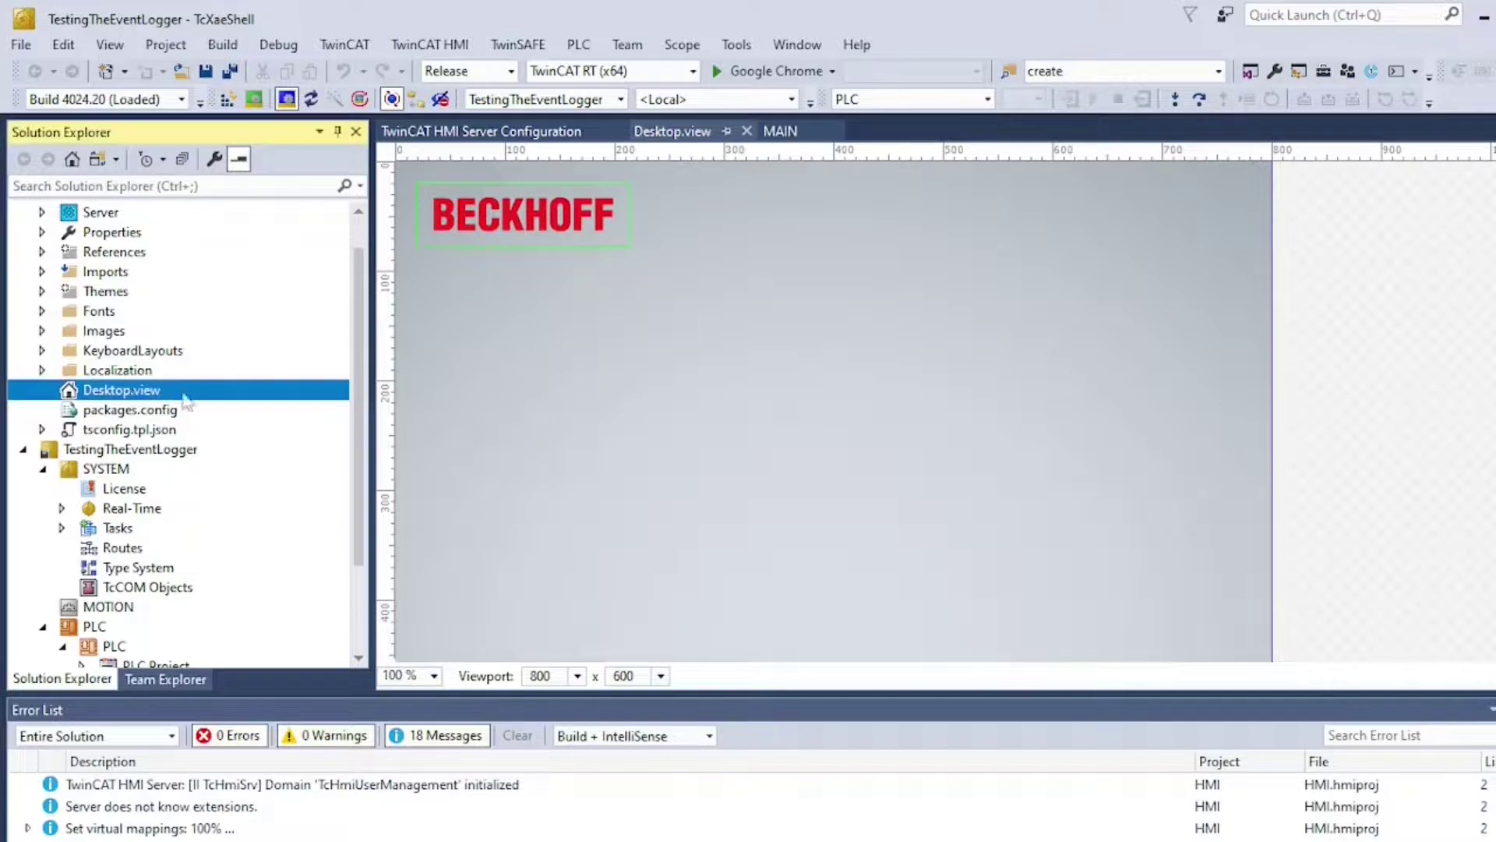
- Add an Event Grid control below the Beckhoff logo in Desktop.view and widen it to about 940 px
key(ctrl+alt+x)
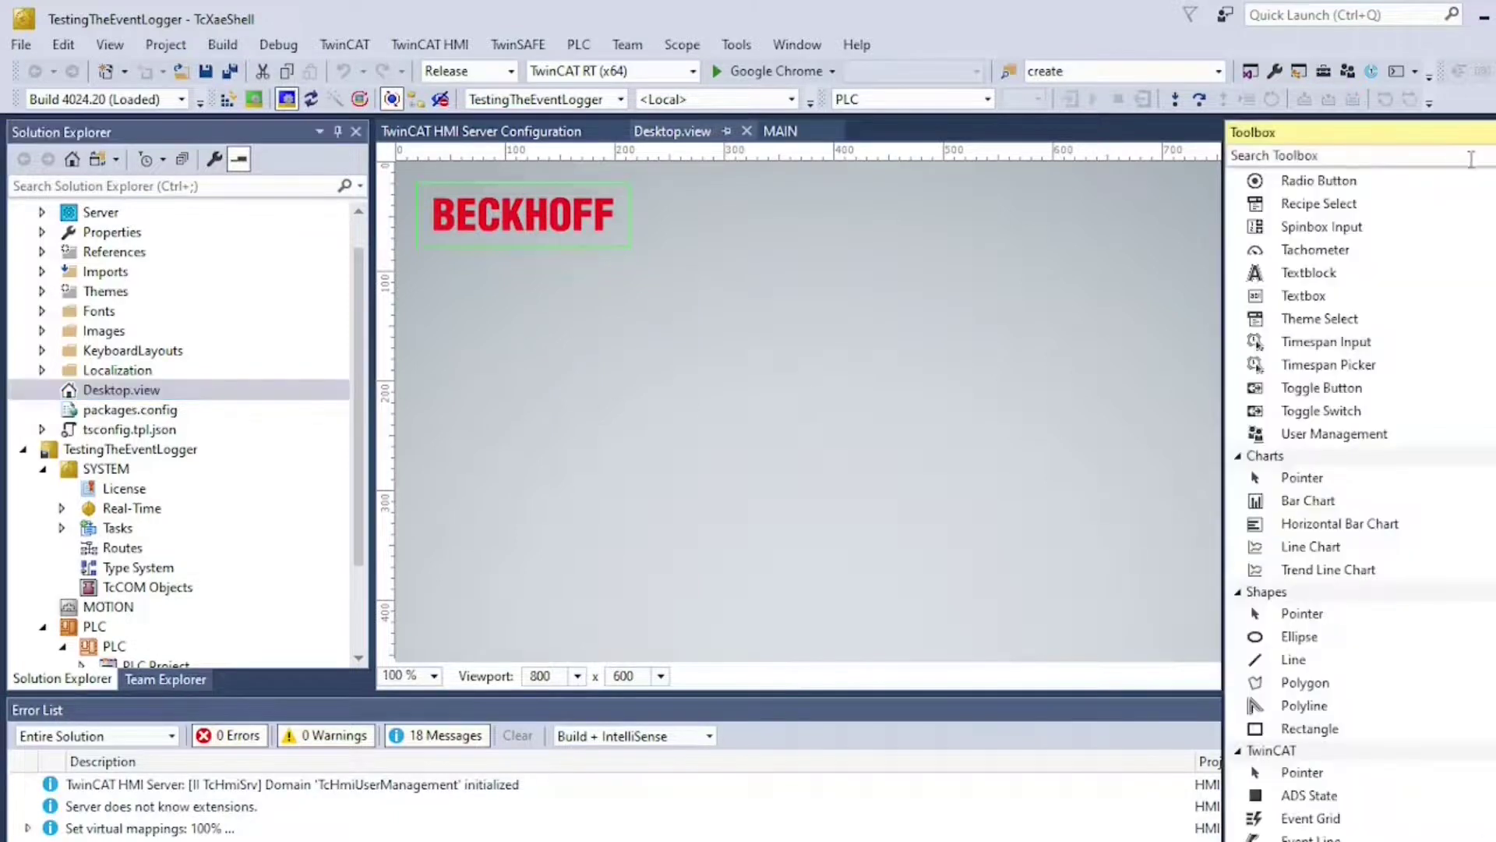
text(event)
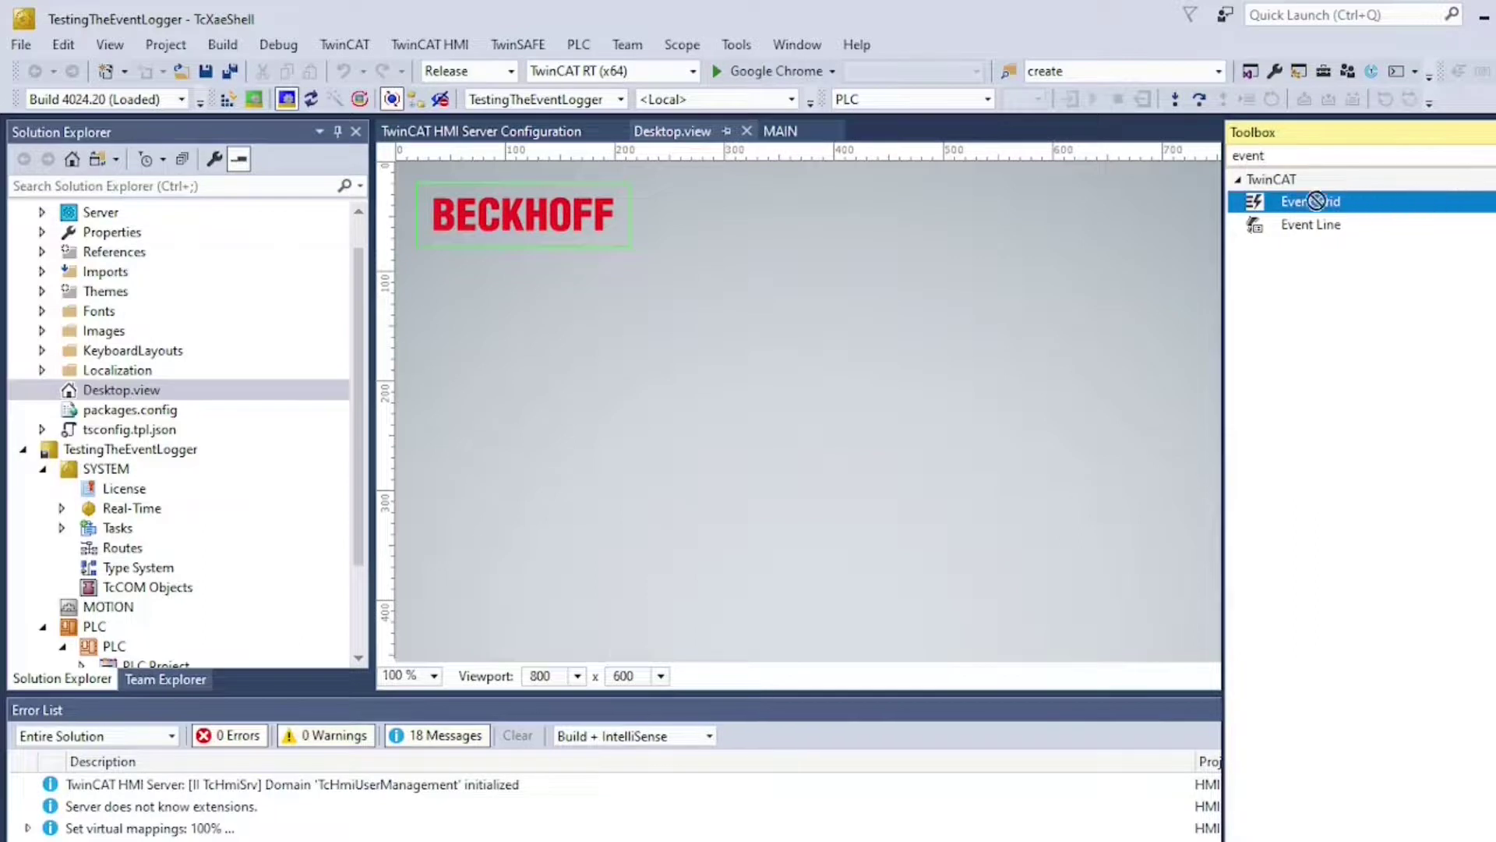
drag(1334, 201, 464, 304)
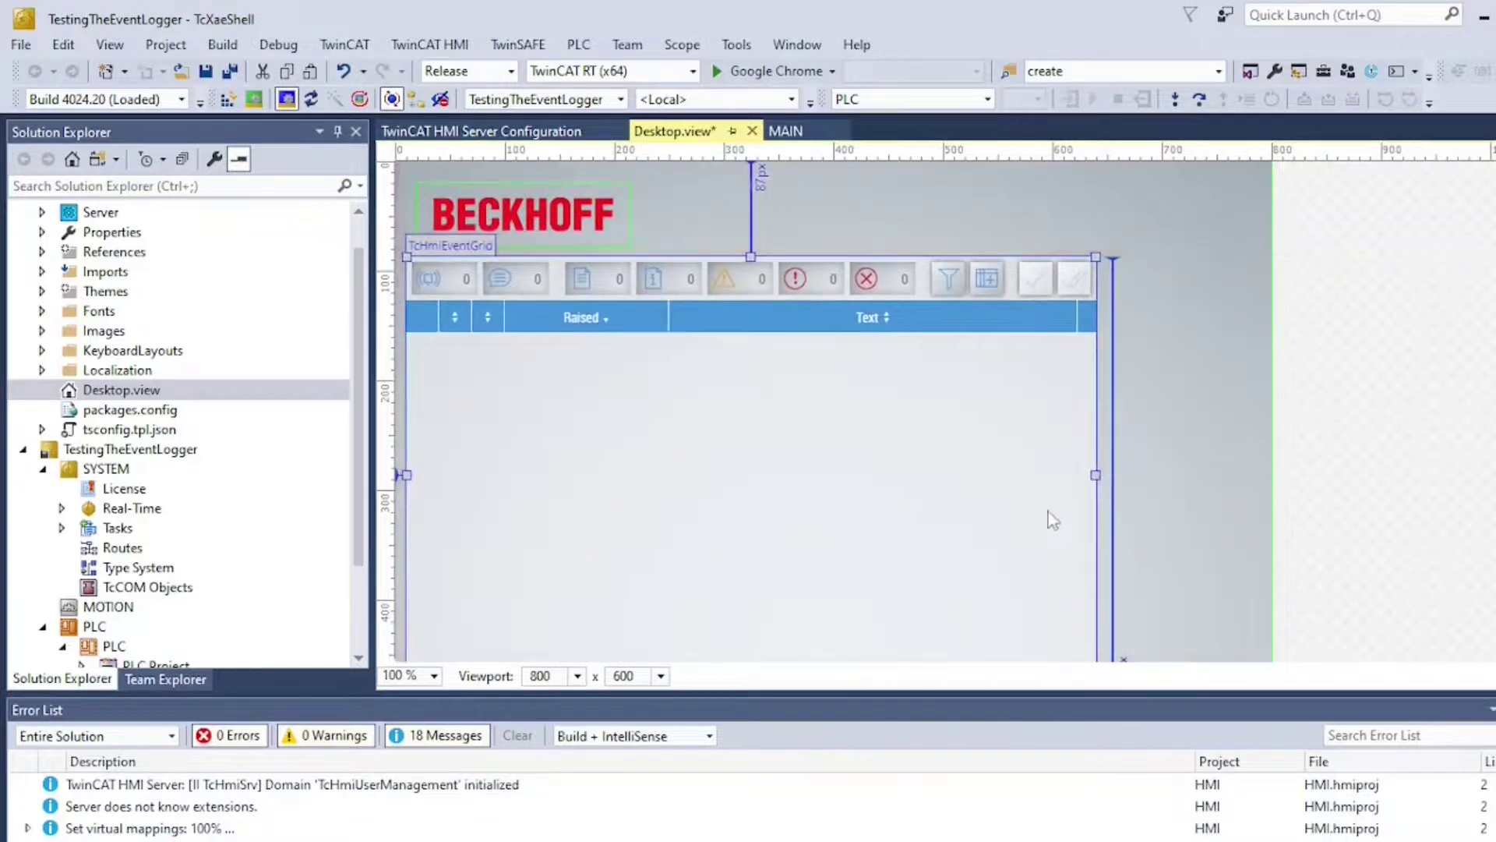
drag(1097, 475, 1440, 477)
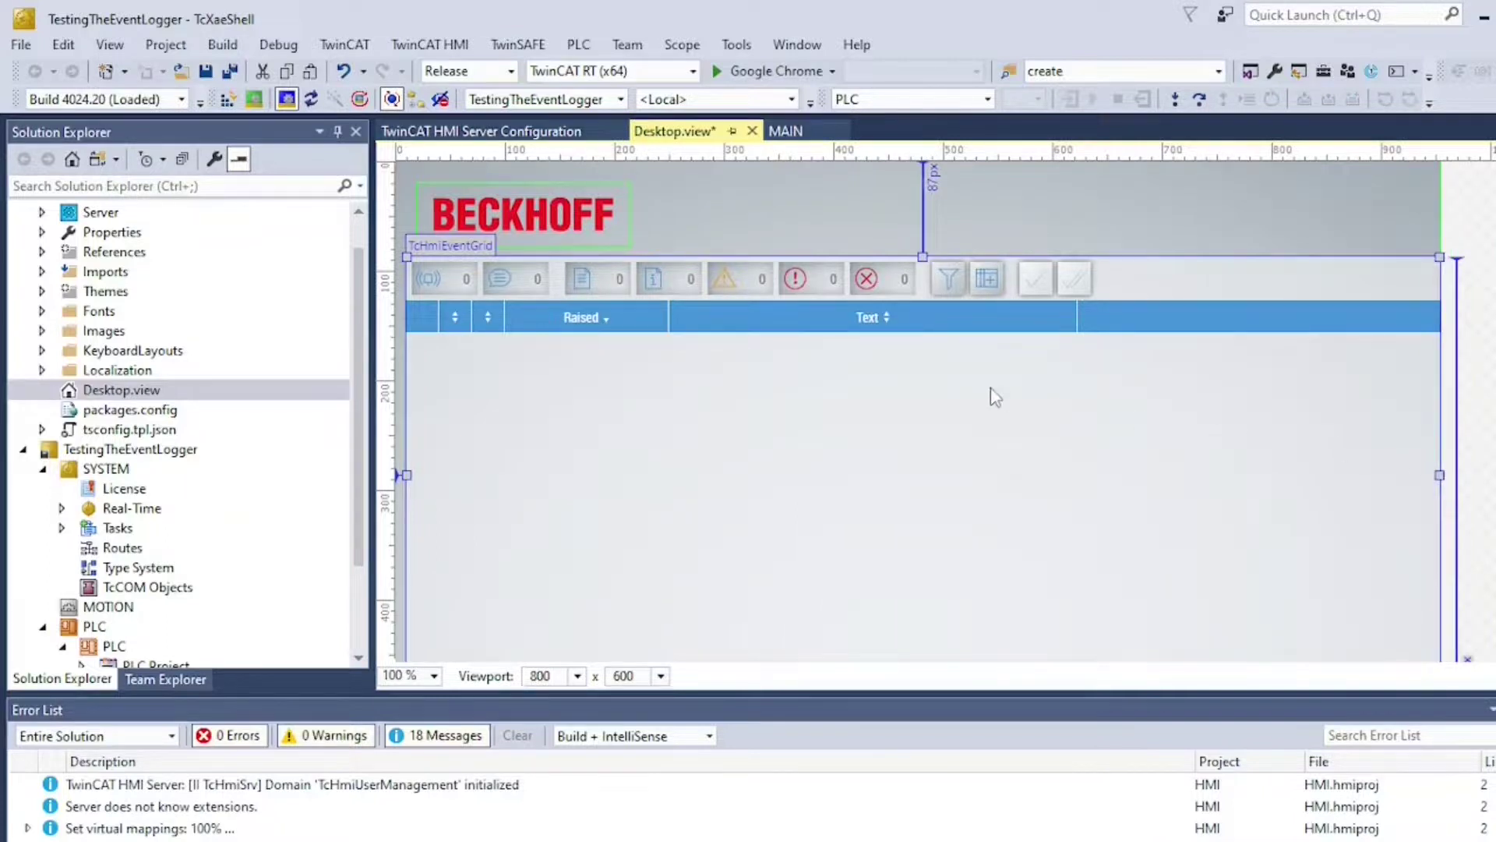
click(1104, 216)
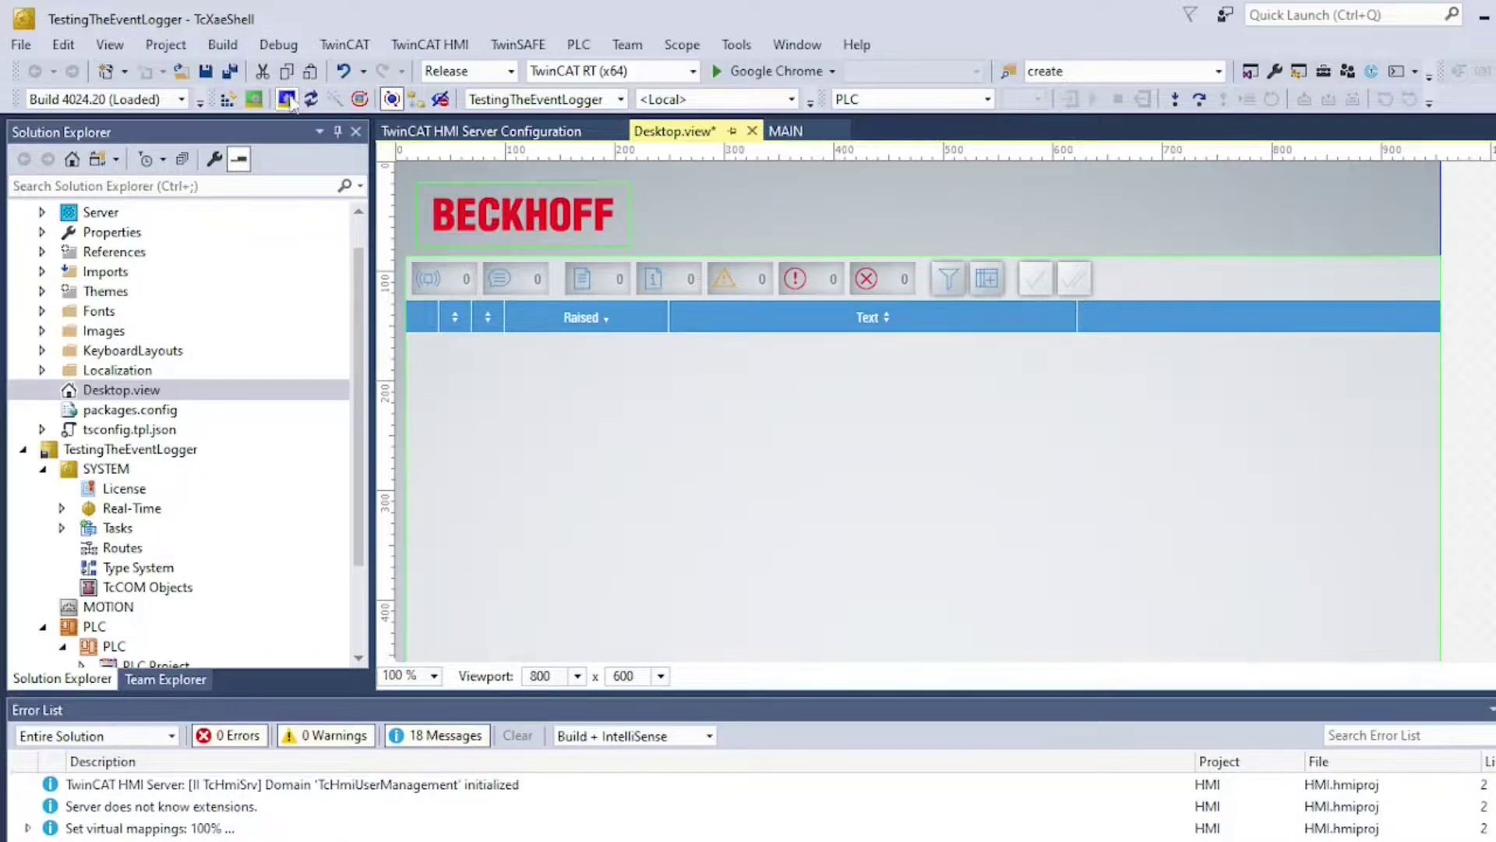
- Activate the TestingTheEventLogger configuration on the local target and log in to the PLC, creating and downloading application Port_851
click(227, 99)
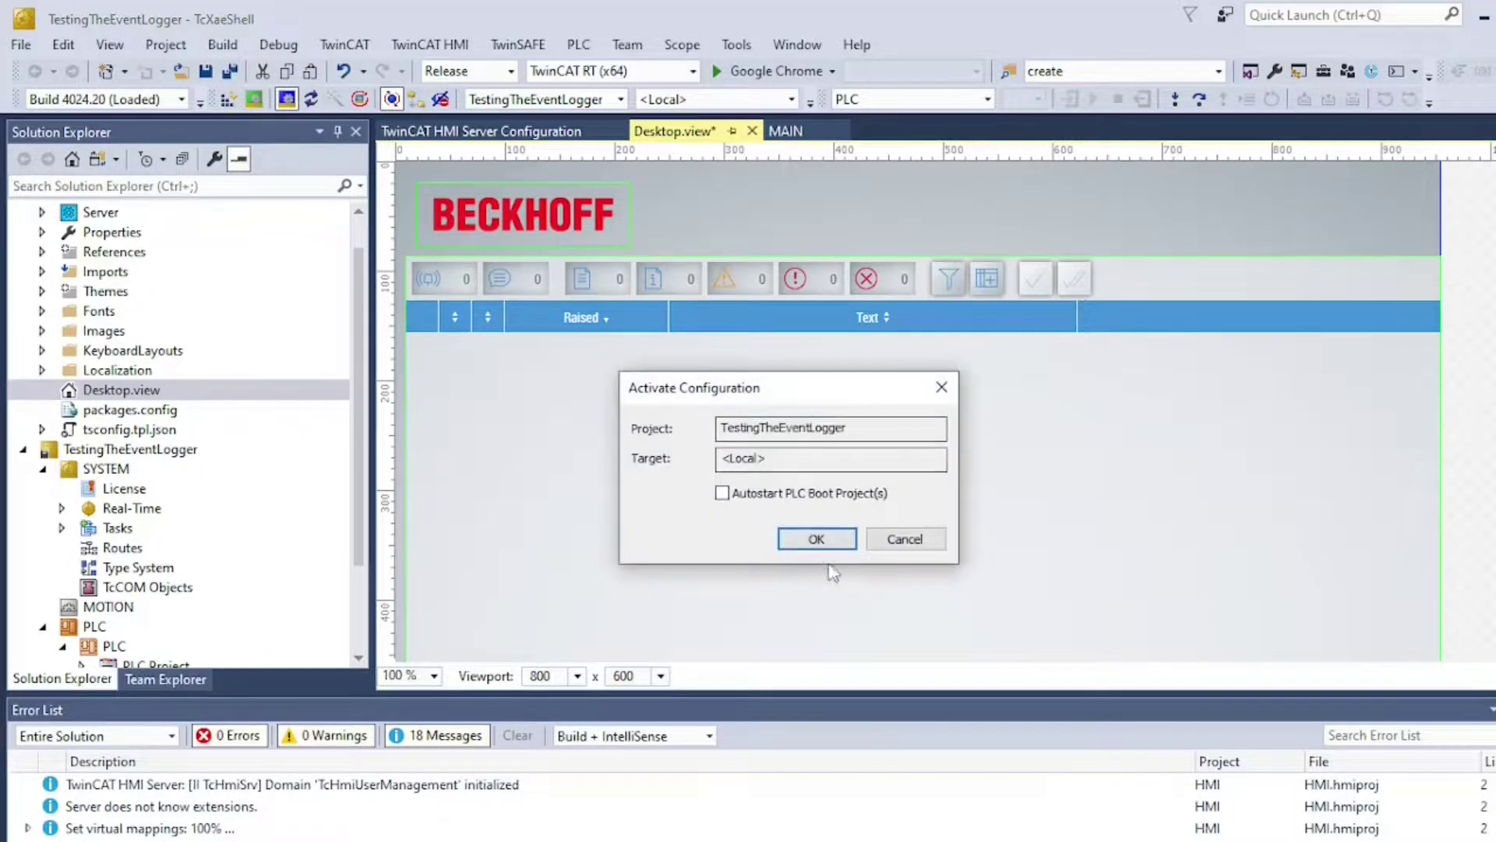
click(825, 539)
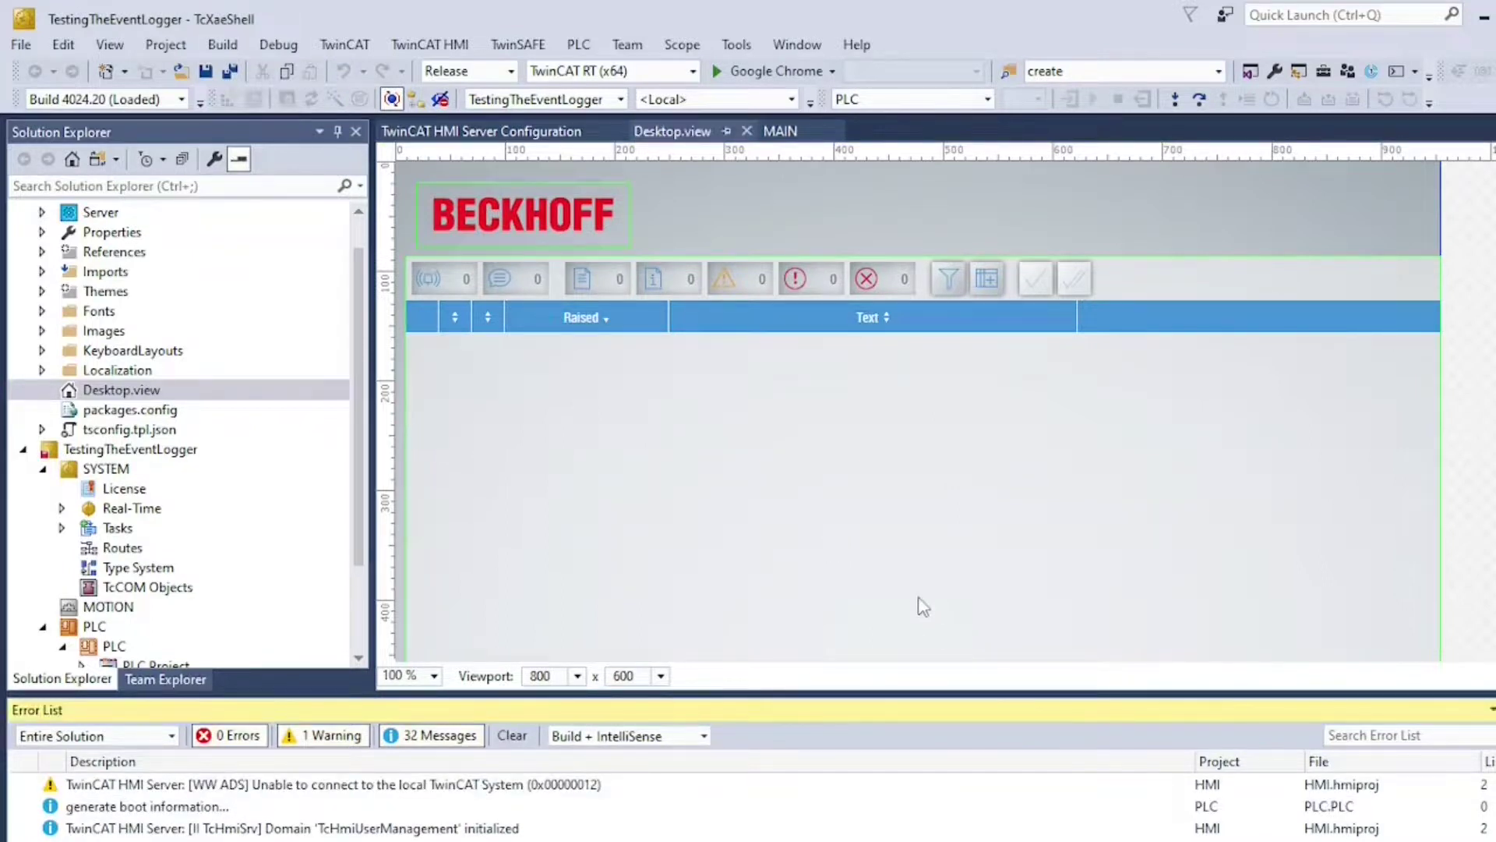
click(1070, 99)
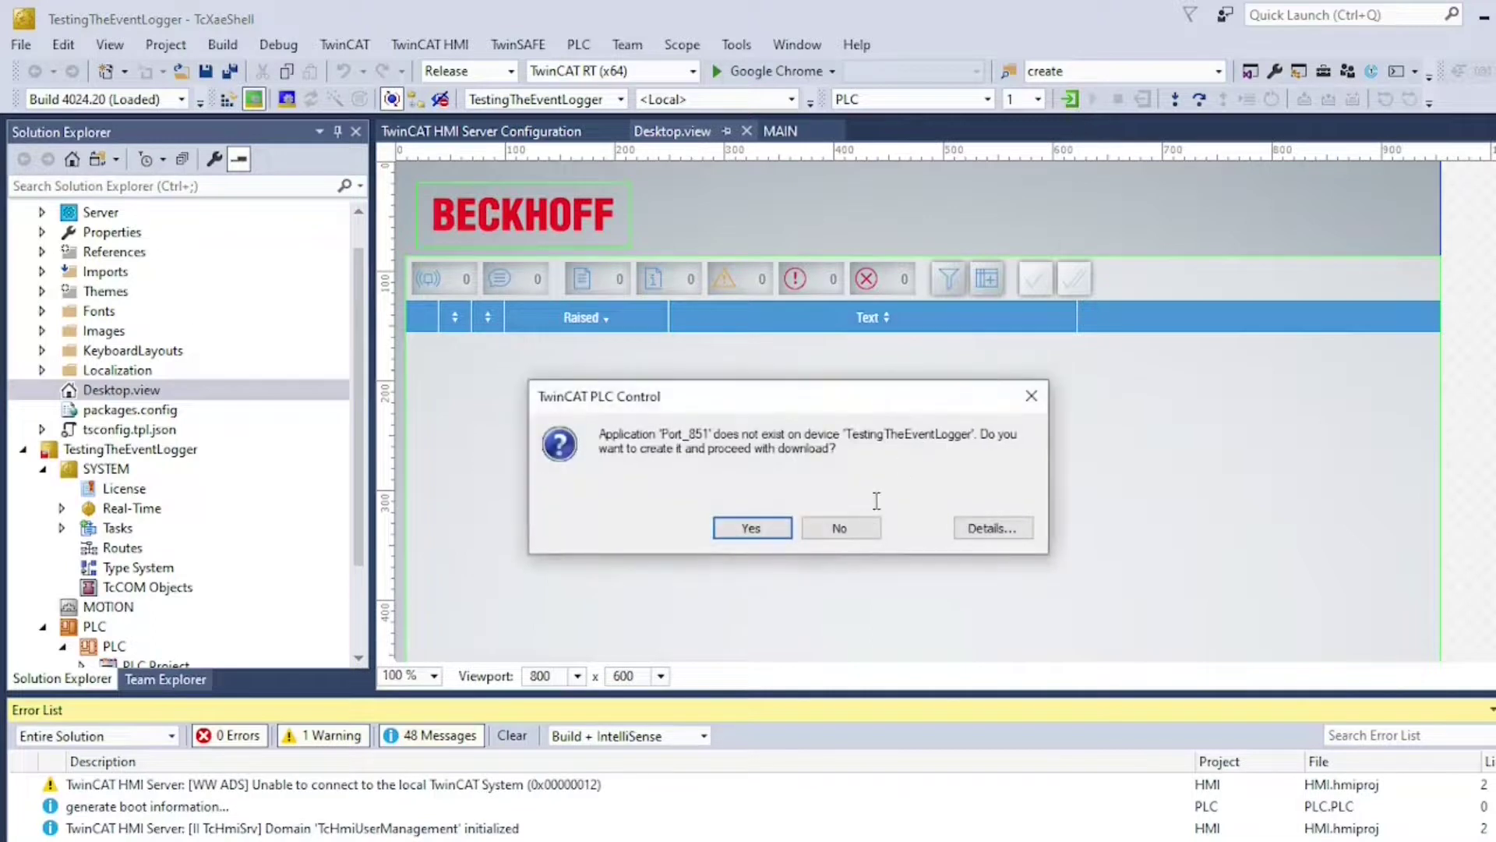
click(766, 532)
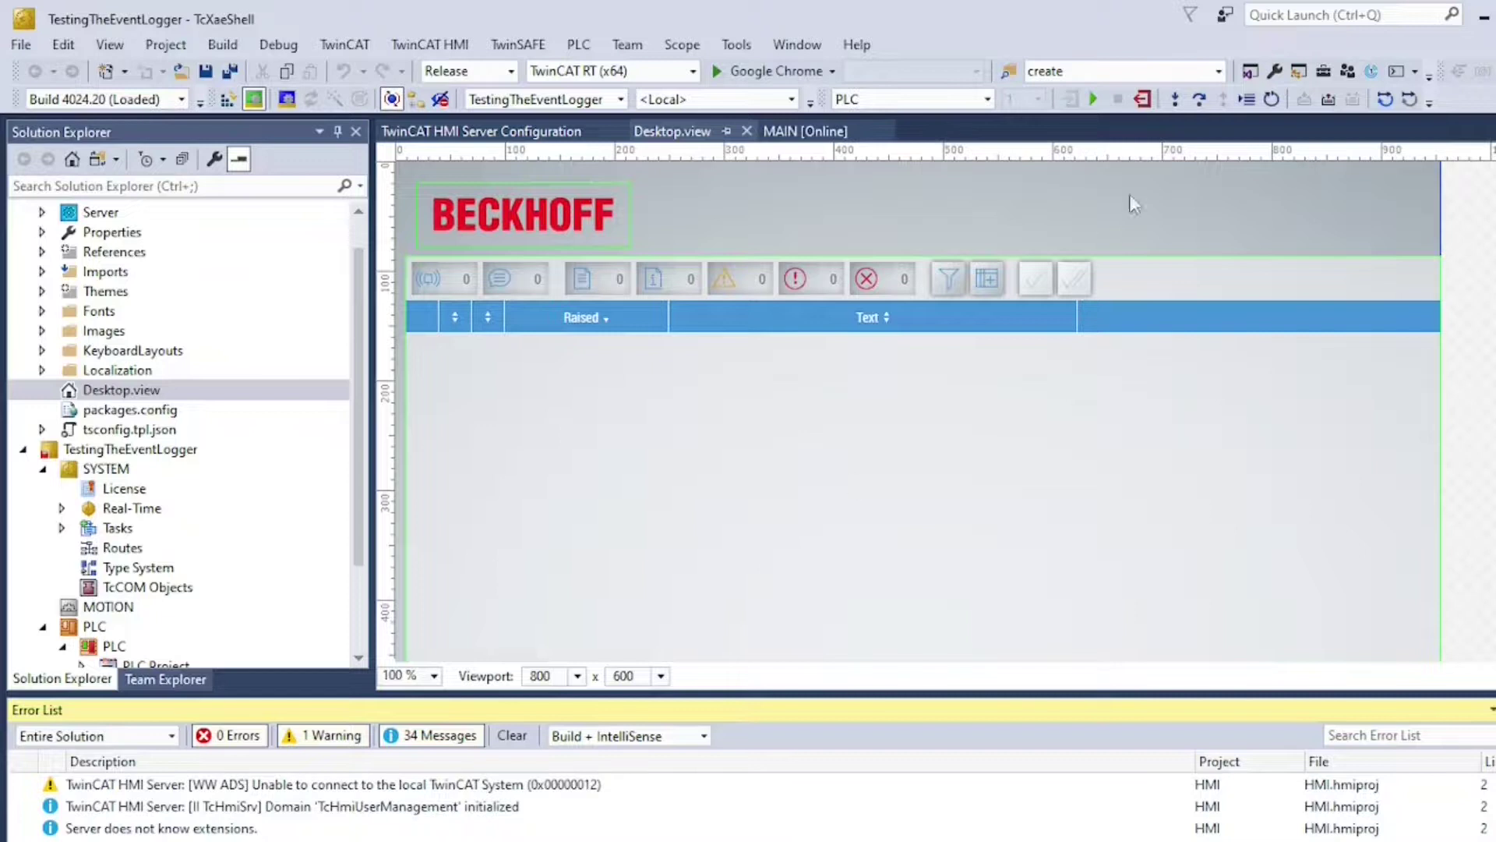
- Log out of the PLC and run the HMI in Chrome under the TwinCAT HMI platform to view its event grid
click(1143, 99)
click(692, 71)
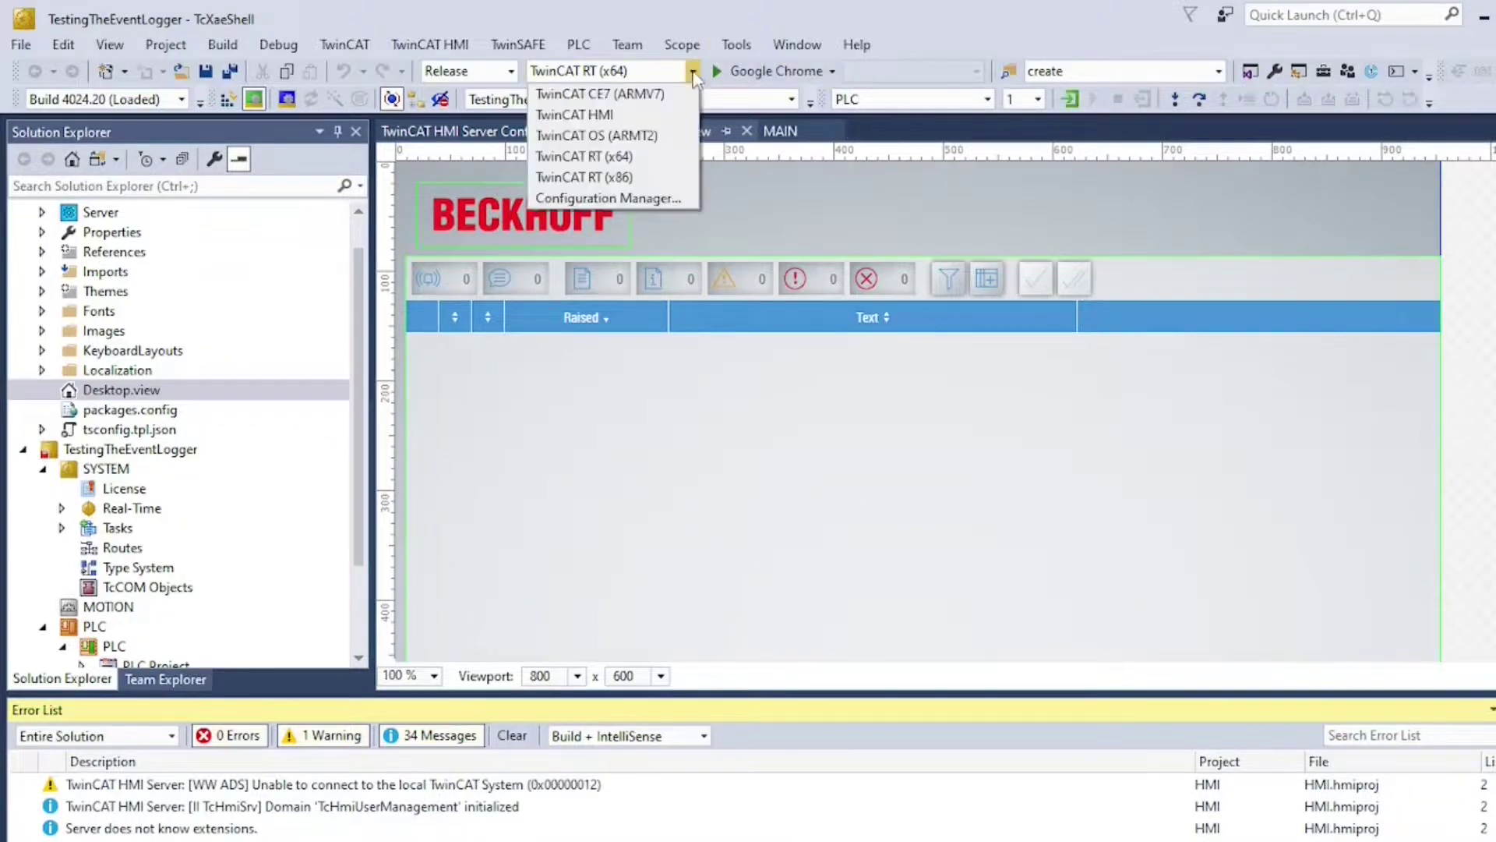
click(631, 155)
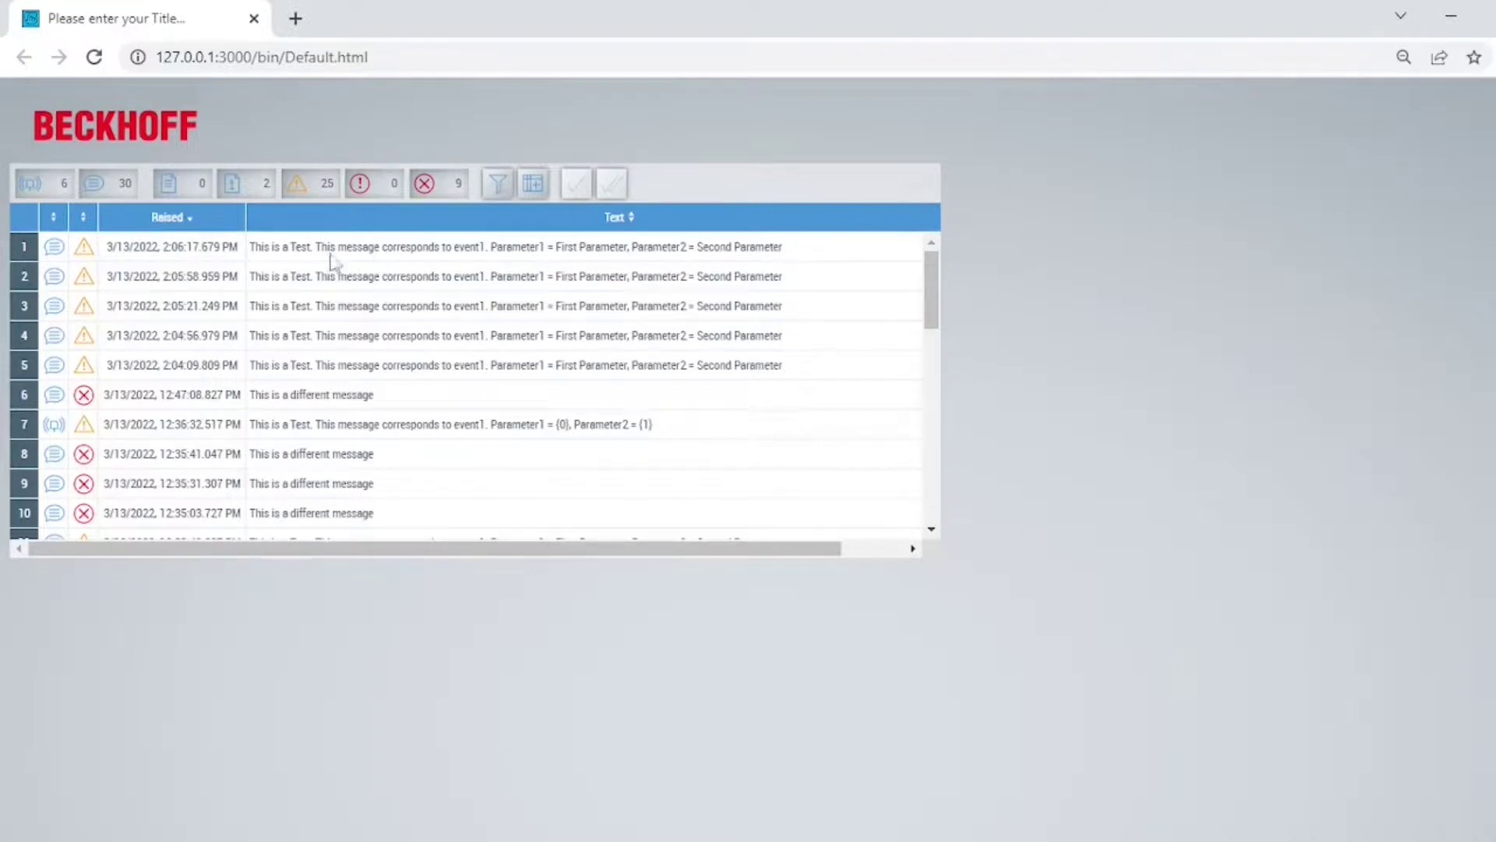
click(143, 256)
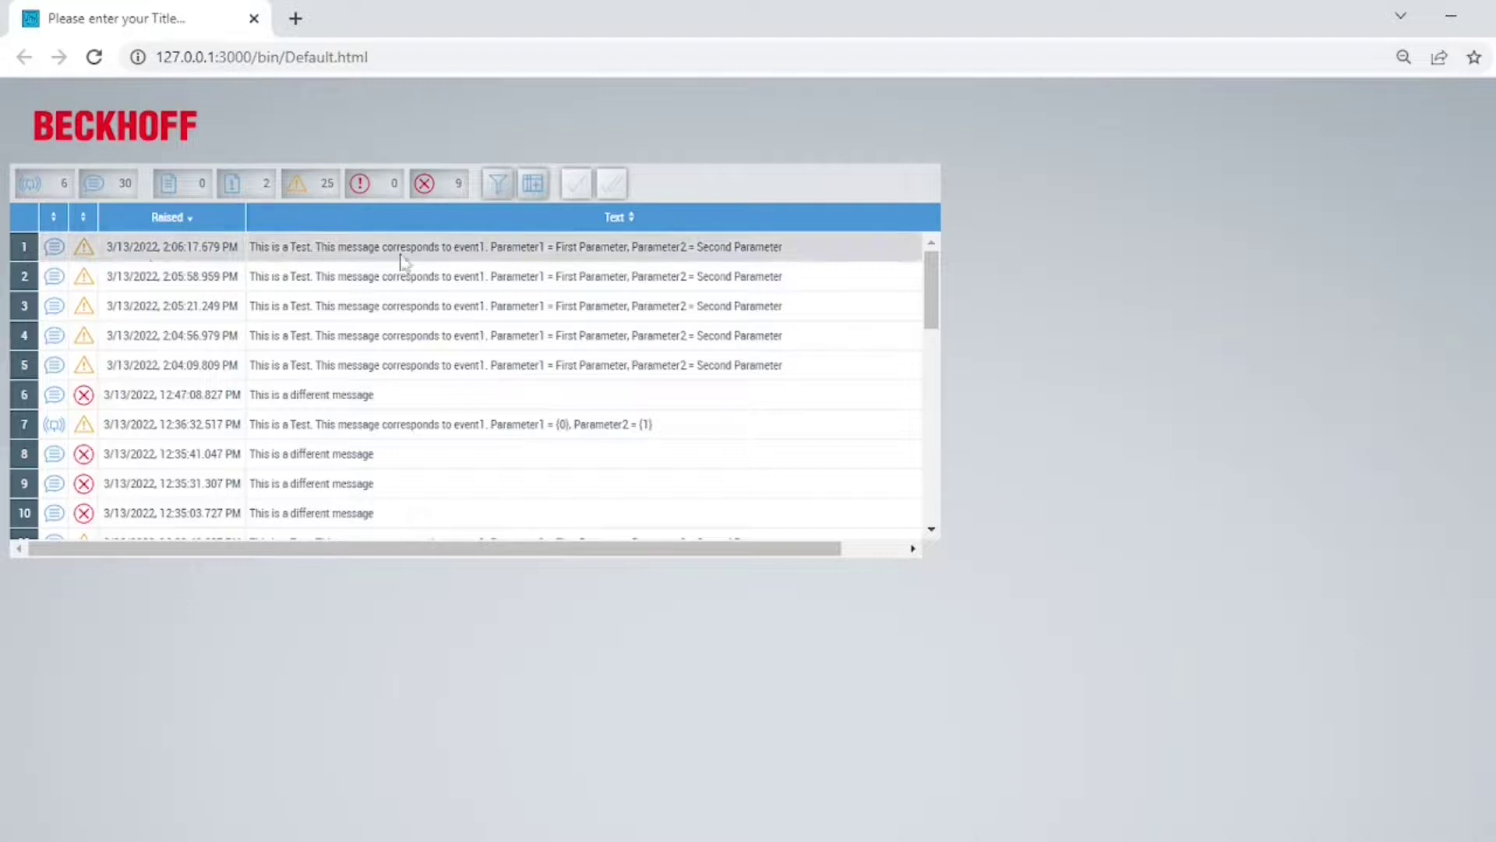
click(1451, 17)
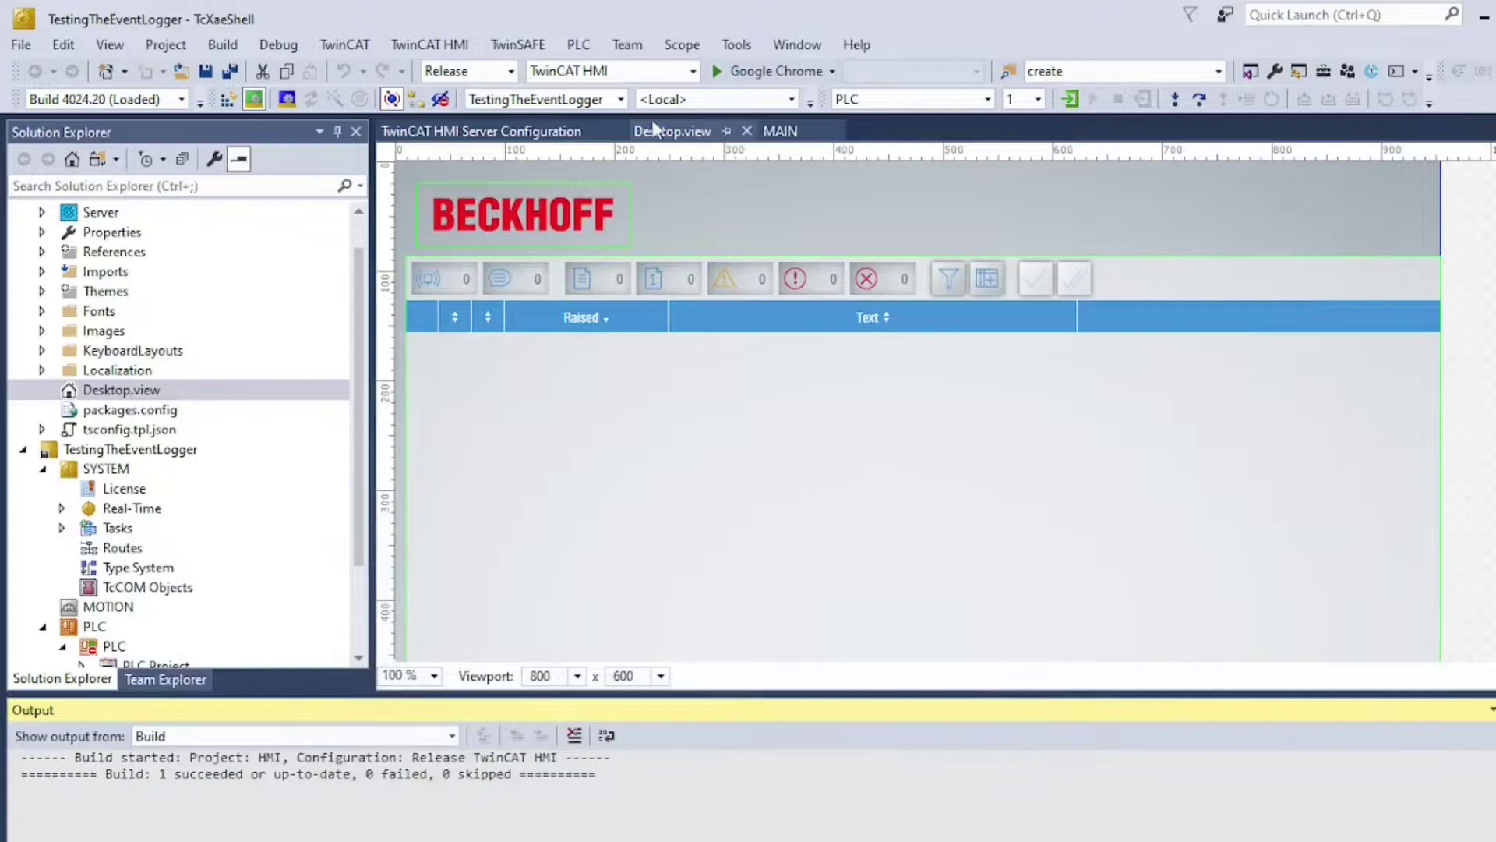
- Switch the solution platform to TwinCAT RT (x64) and log in to the PLC
click(1084, 101)
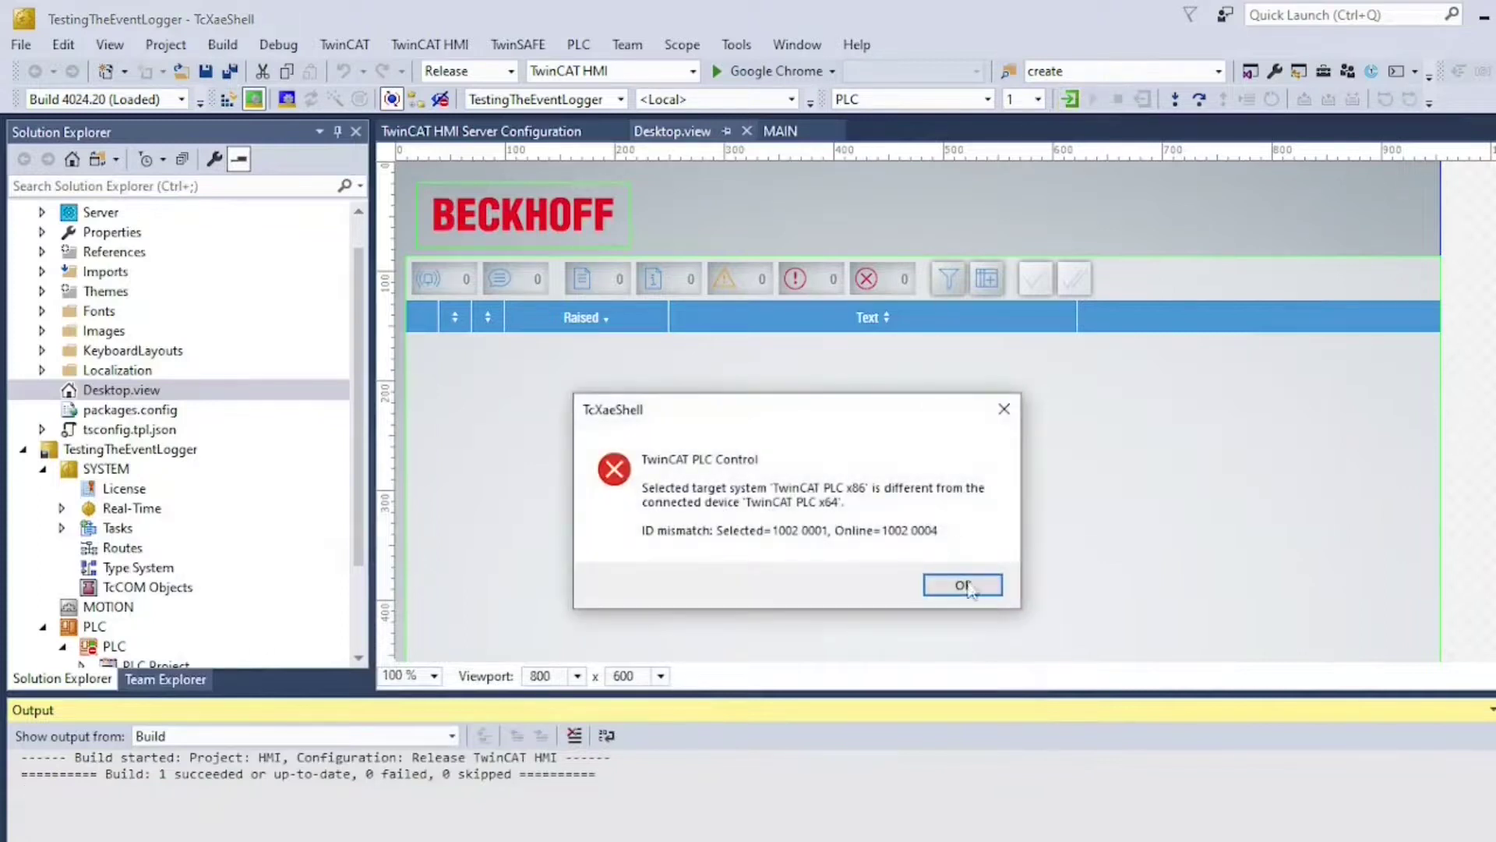
click(974, 595)
click(691, 71)
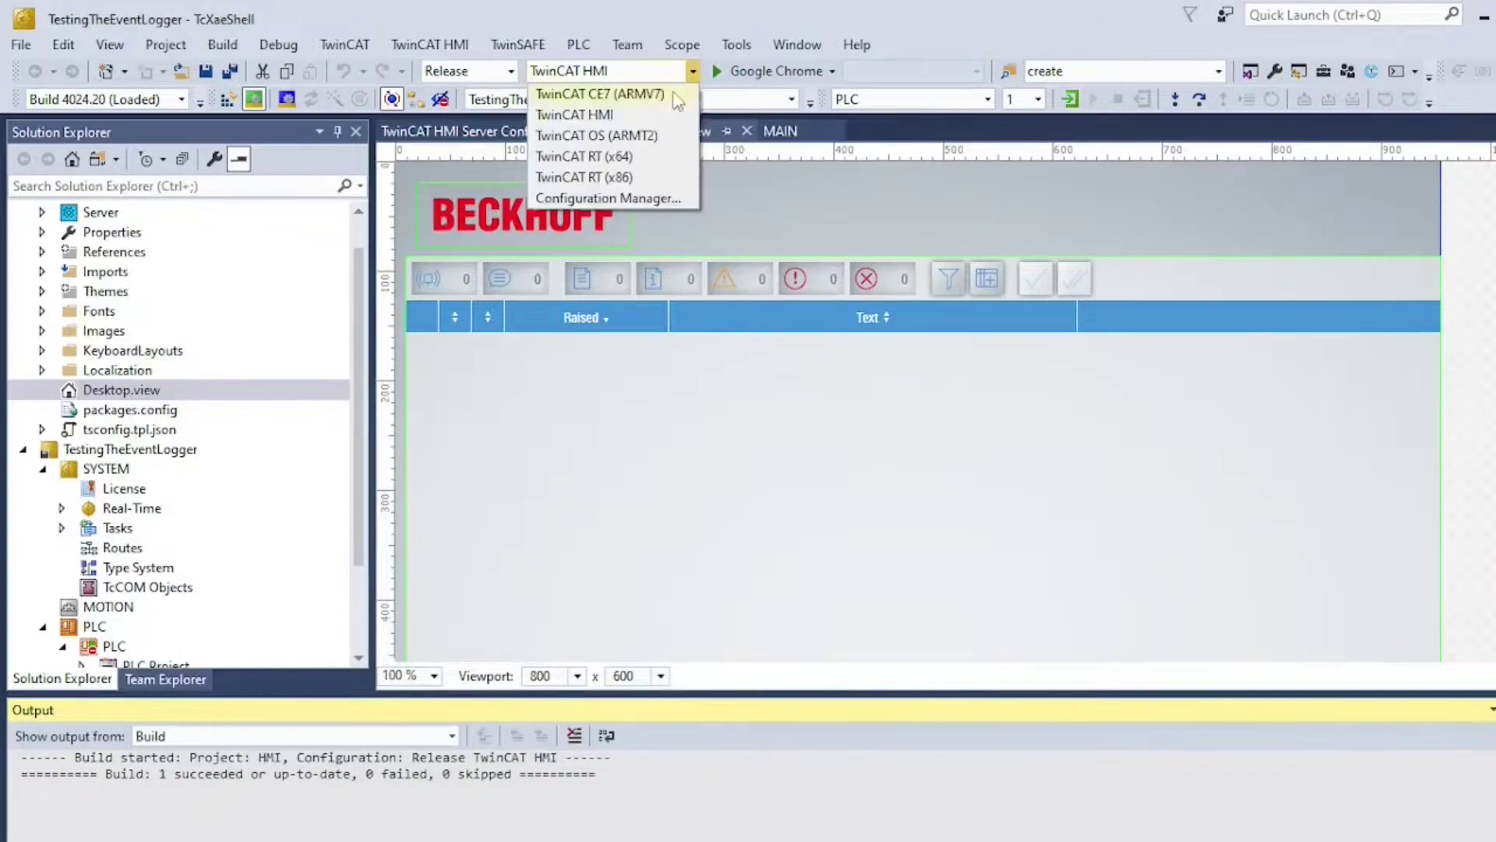
click(639, 157)
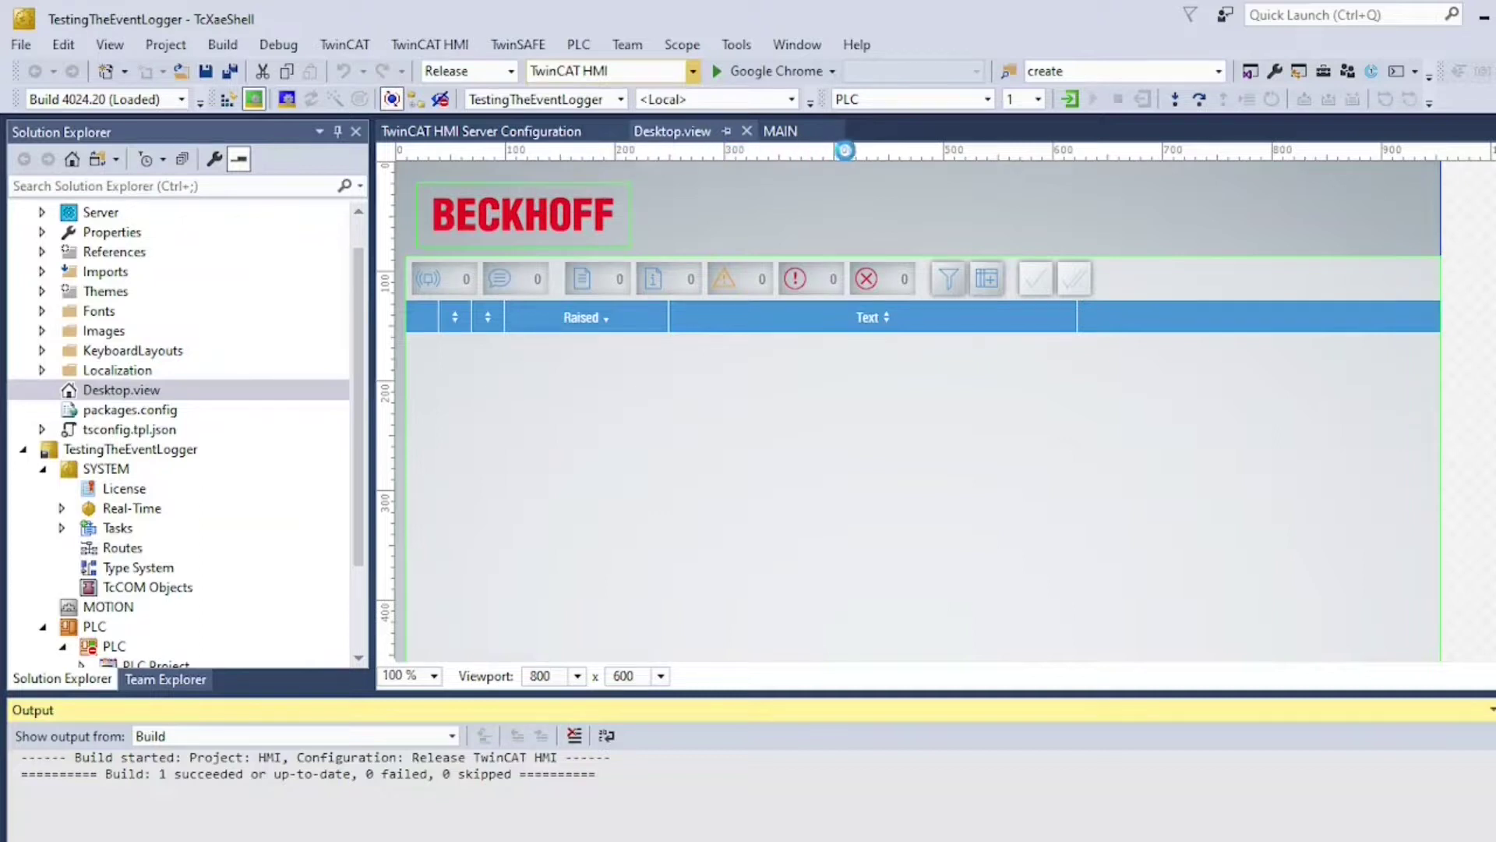
click(1070, 99)
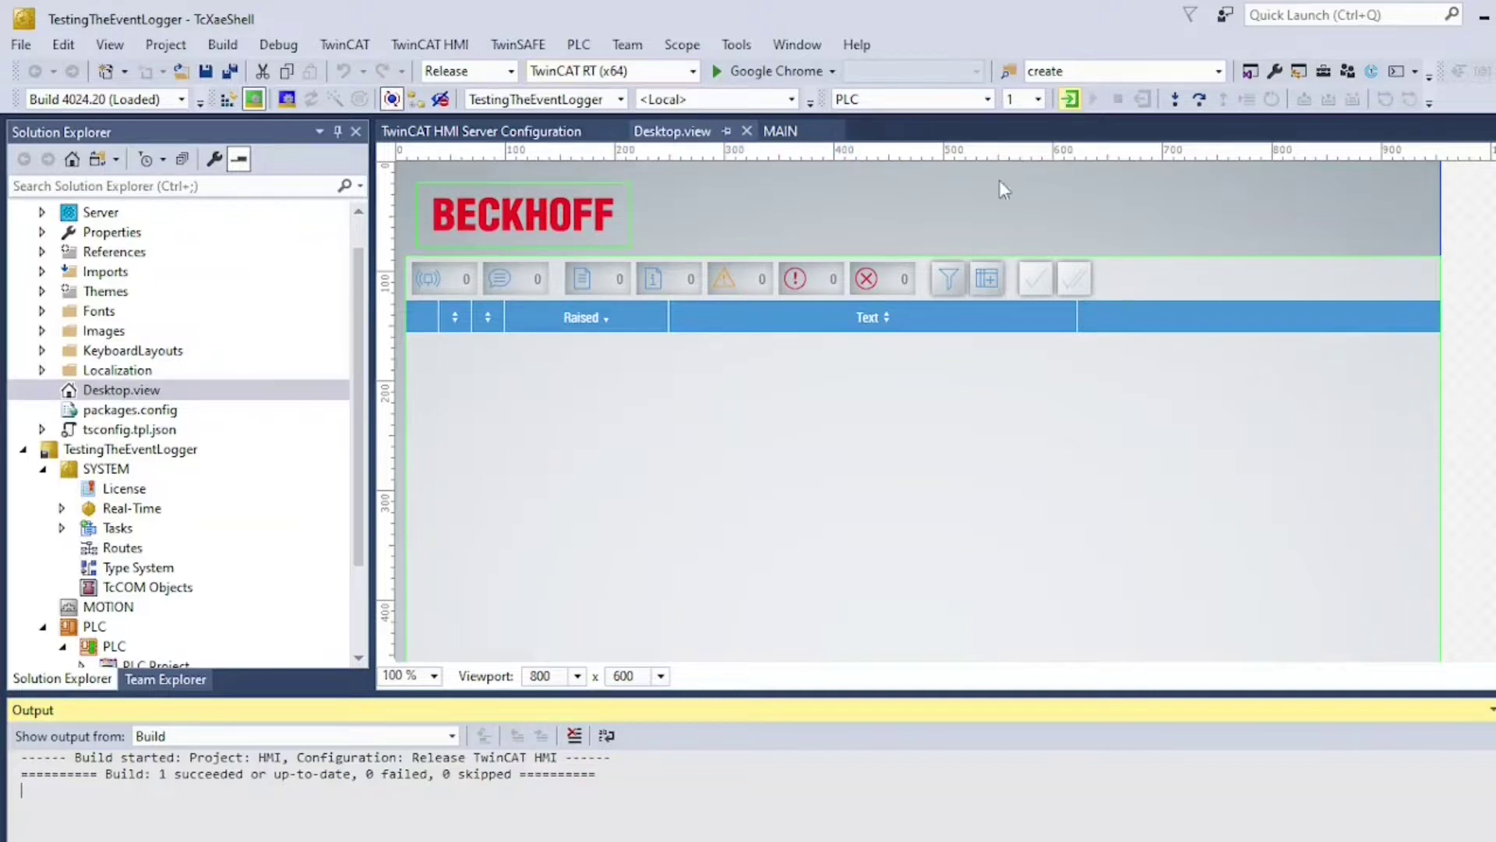
- Open MAIN online and write TRUE to bInitEvent1 and bSend to send the event1 message
click(823, 132)
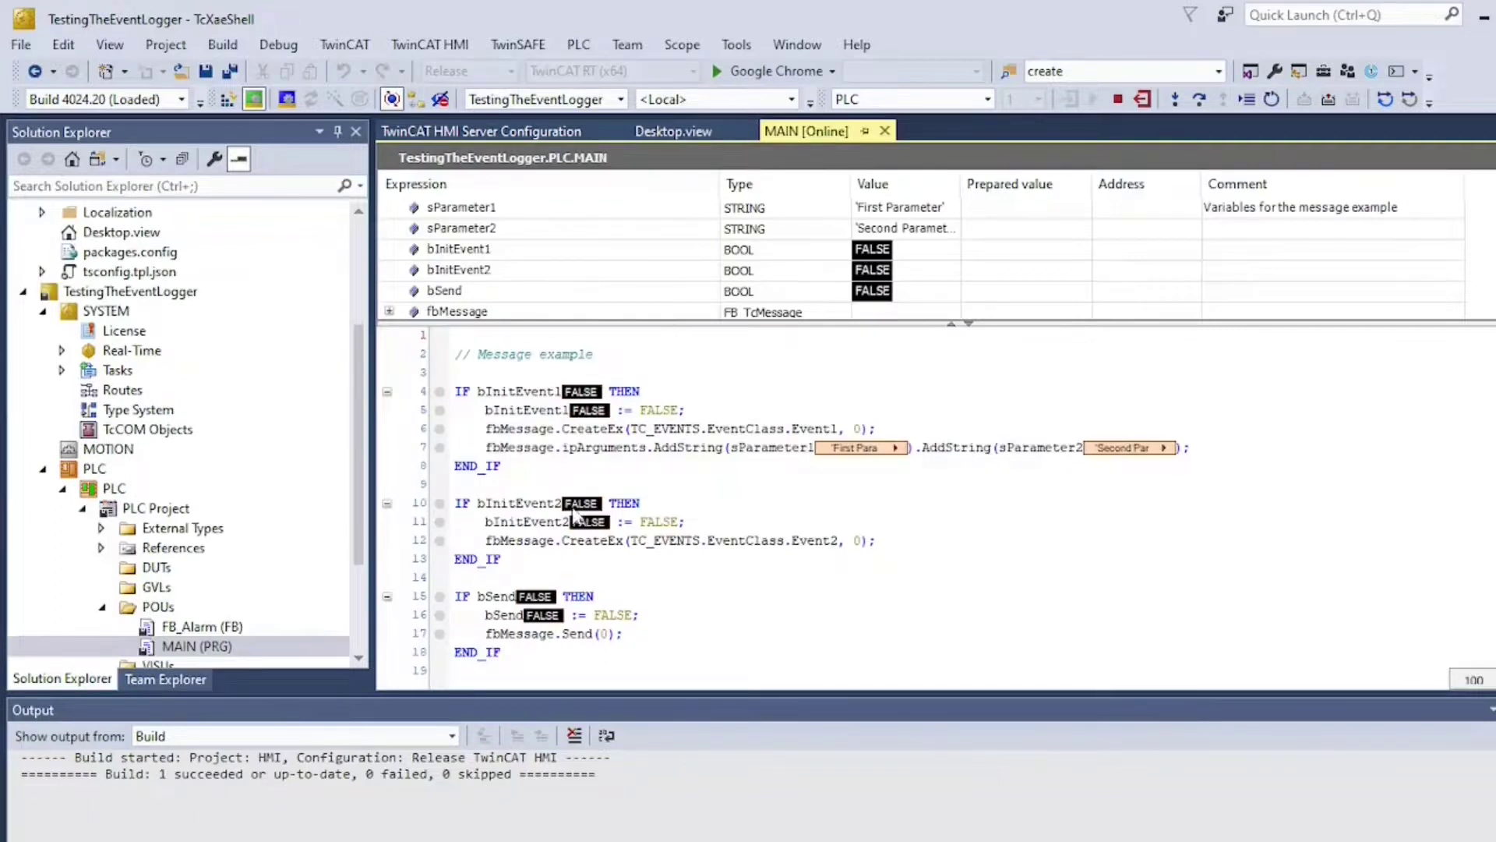
double_click(579, 387)
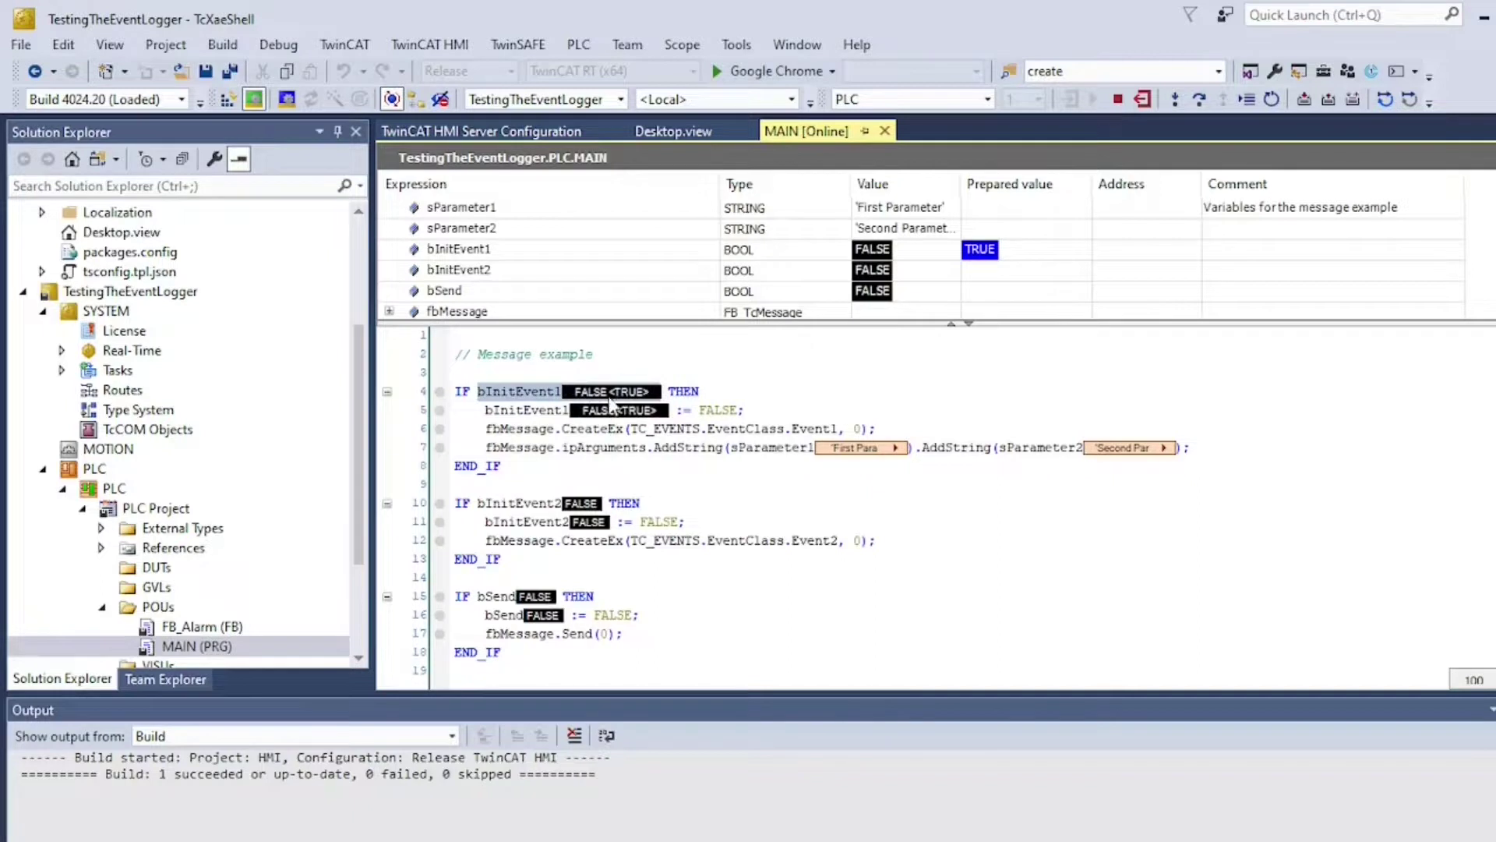
double_click(536, 597)
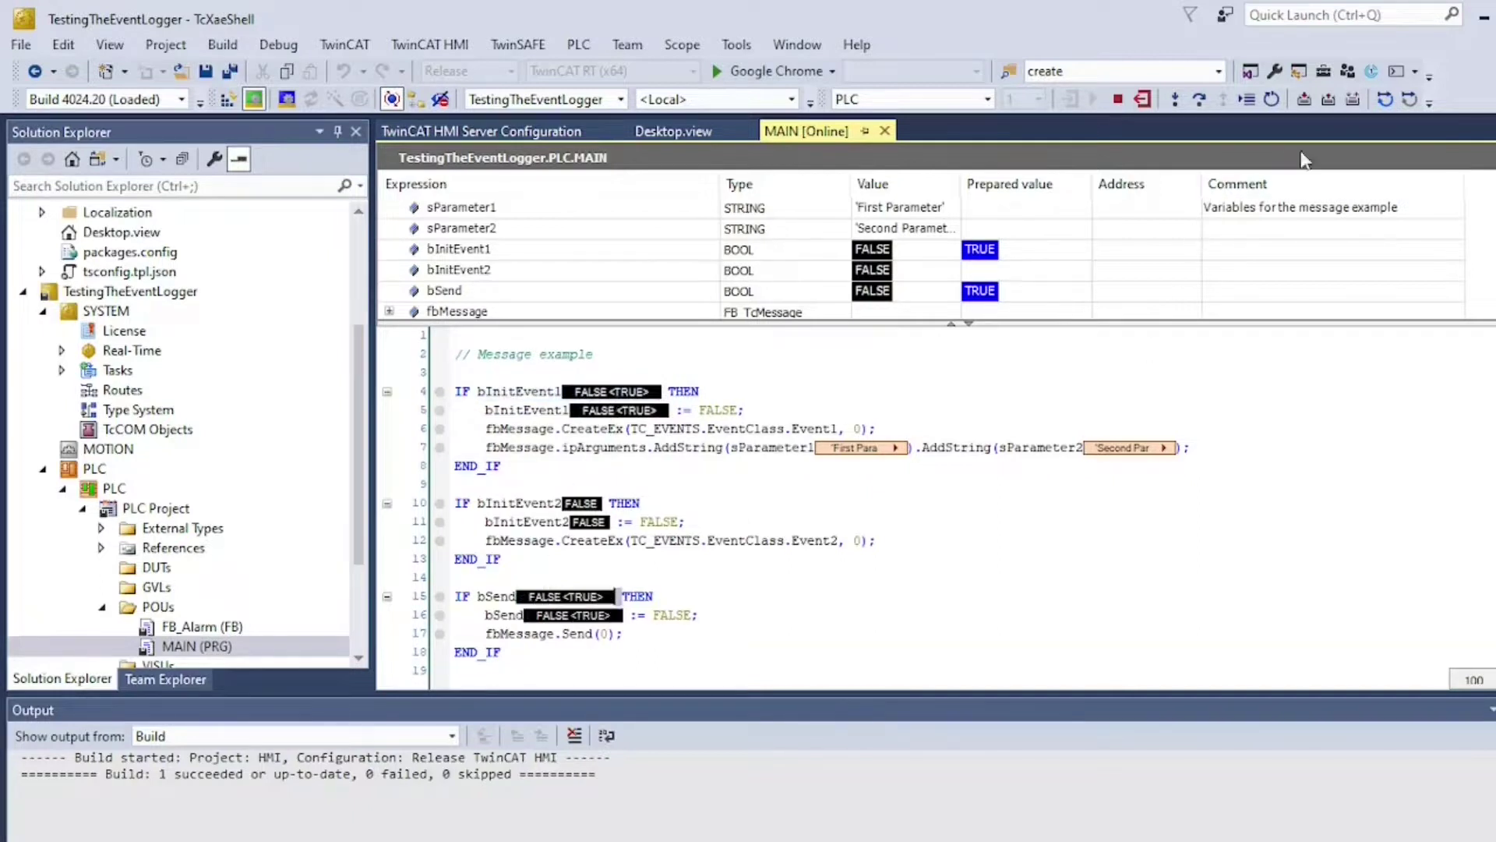
click(1354, 99)
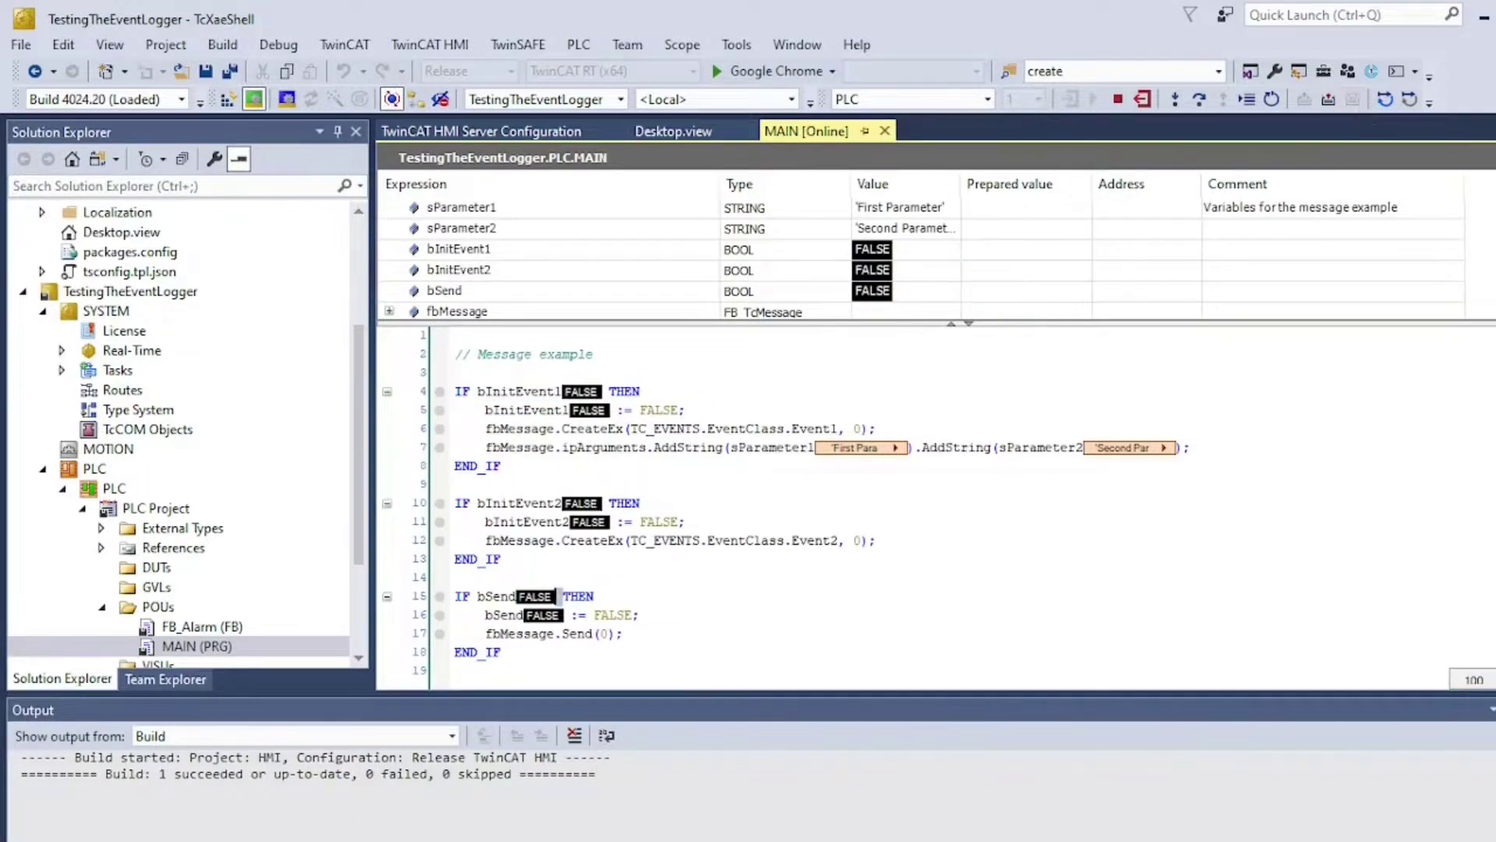
- Examine the event1 message in the Error List and in the HMI's event grid in Chrome, and return to TcXaeShell
click(195, 785)
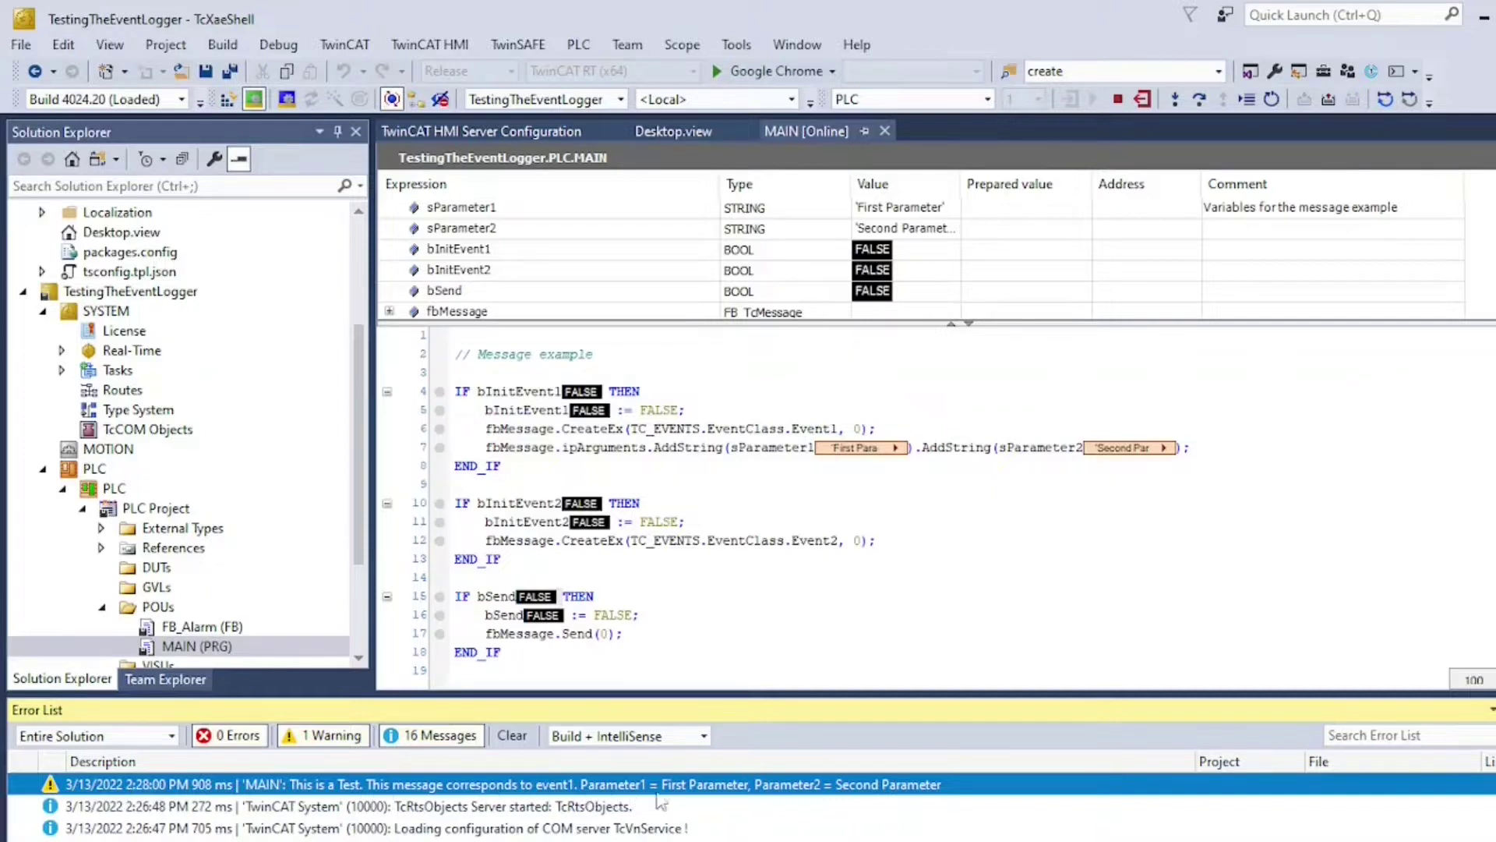
key(alt+Tab)
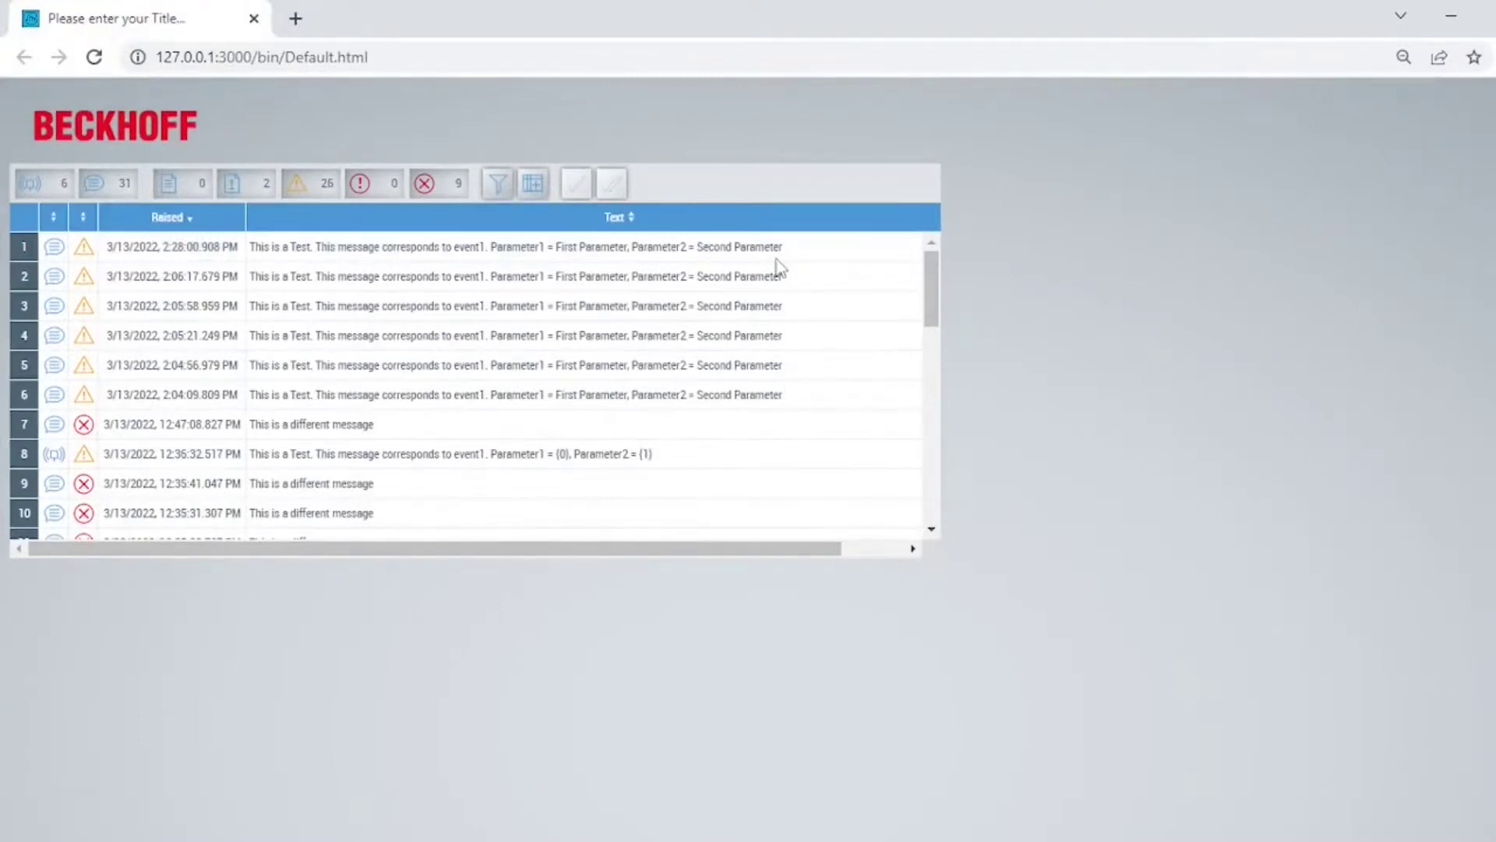
click(1451, 16)
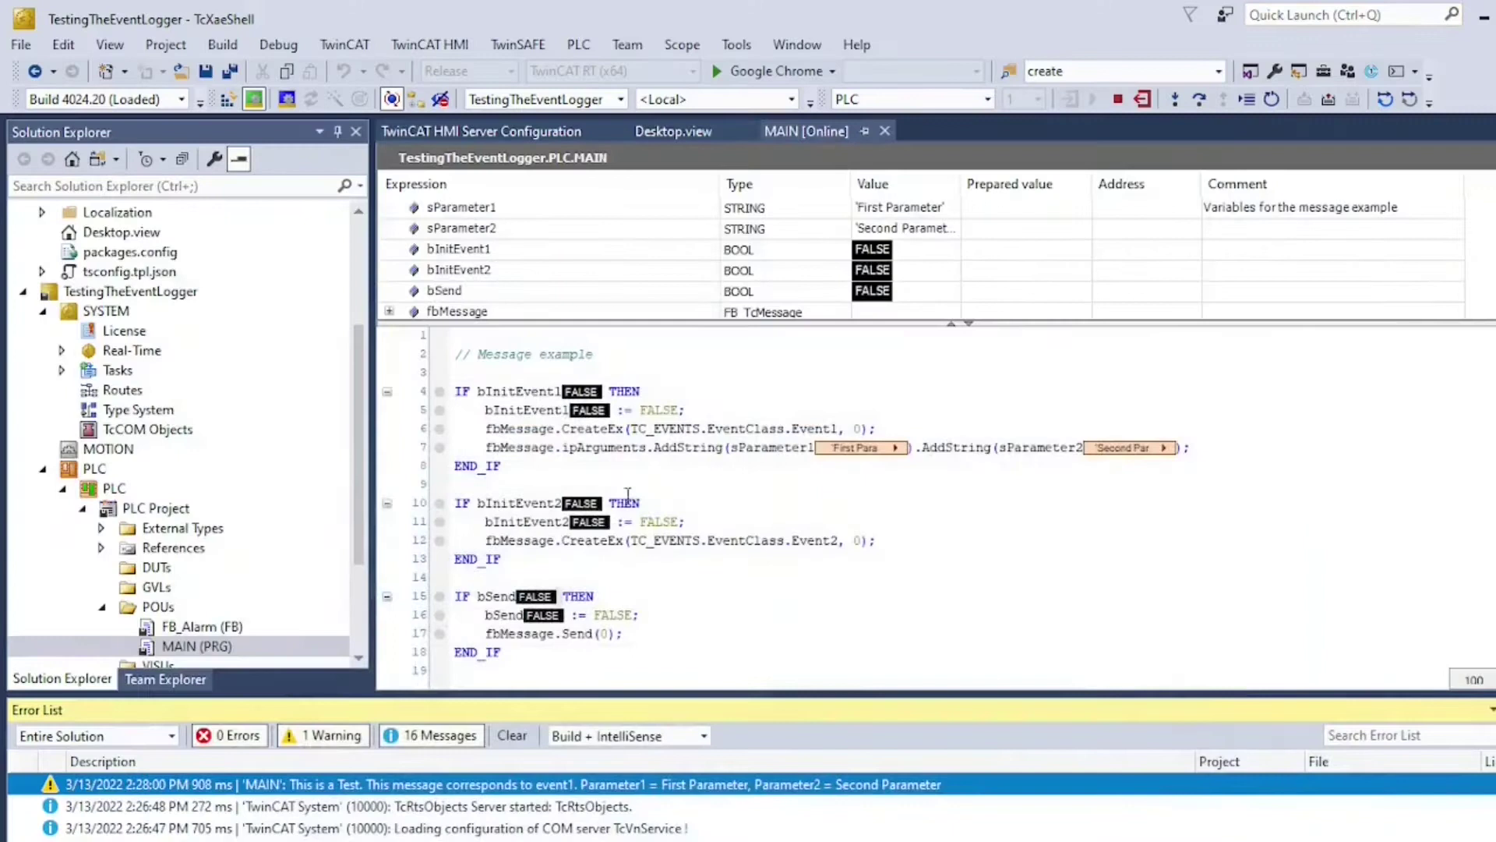
- Write TRUE to bInitEvent2 and bSend in MAIN, and select the newly sent message in the Error List
click(580, 504)
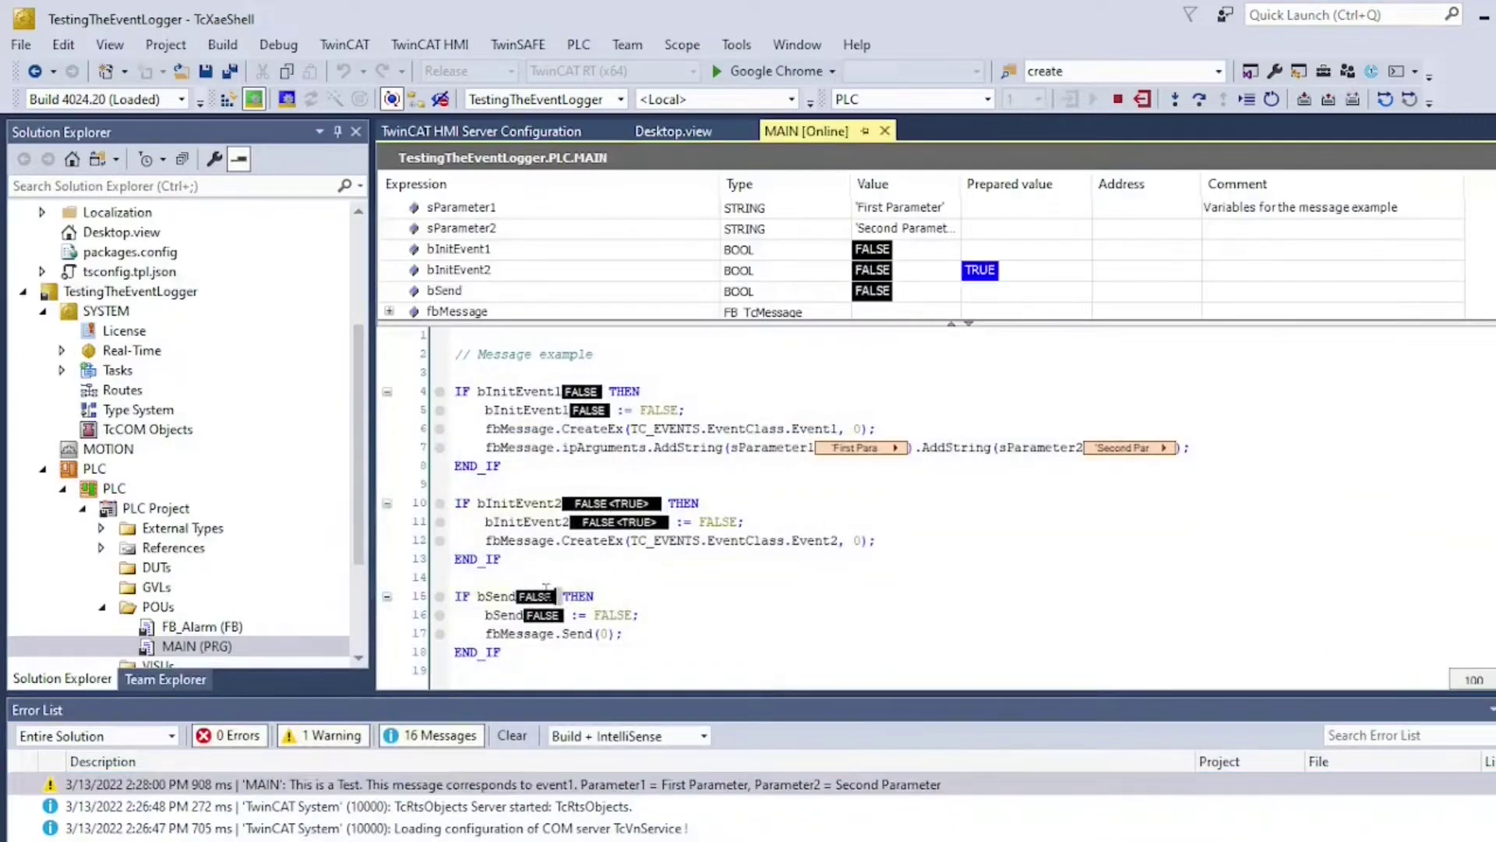
click(545, 596)
click(1355, 100)
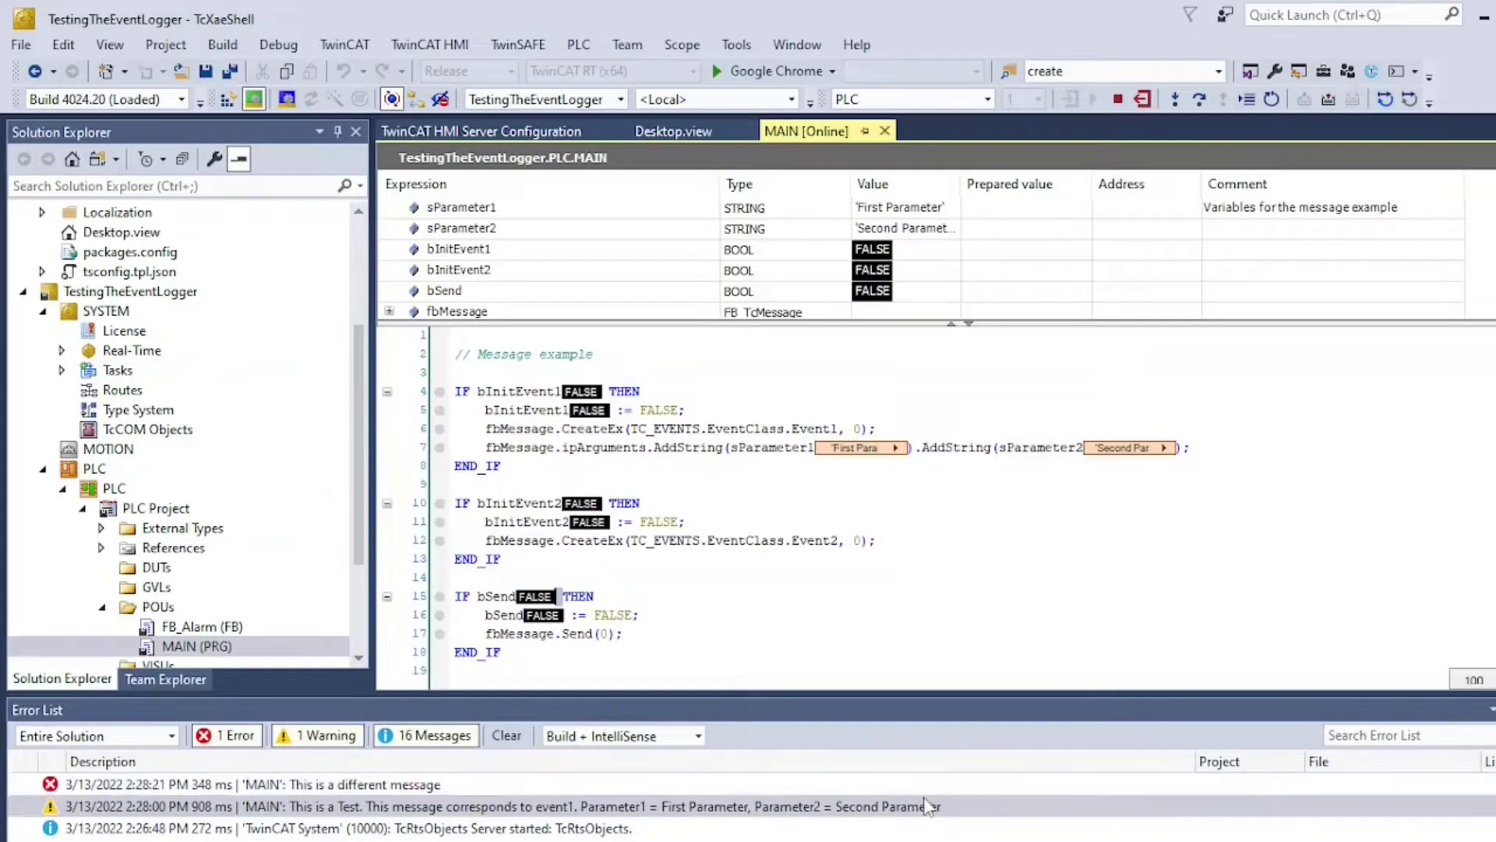
click(415, 789)
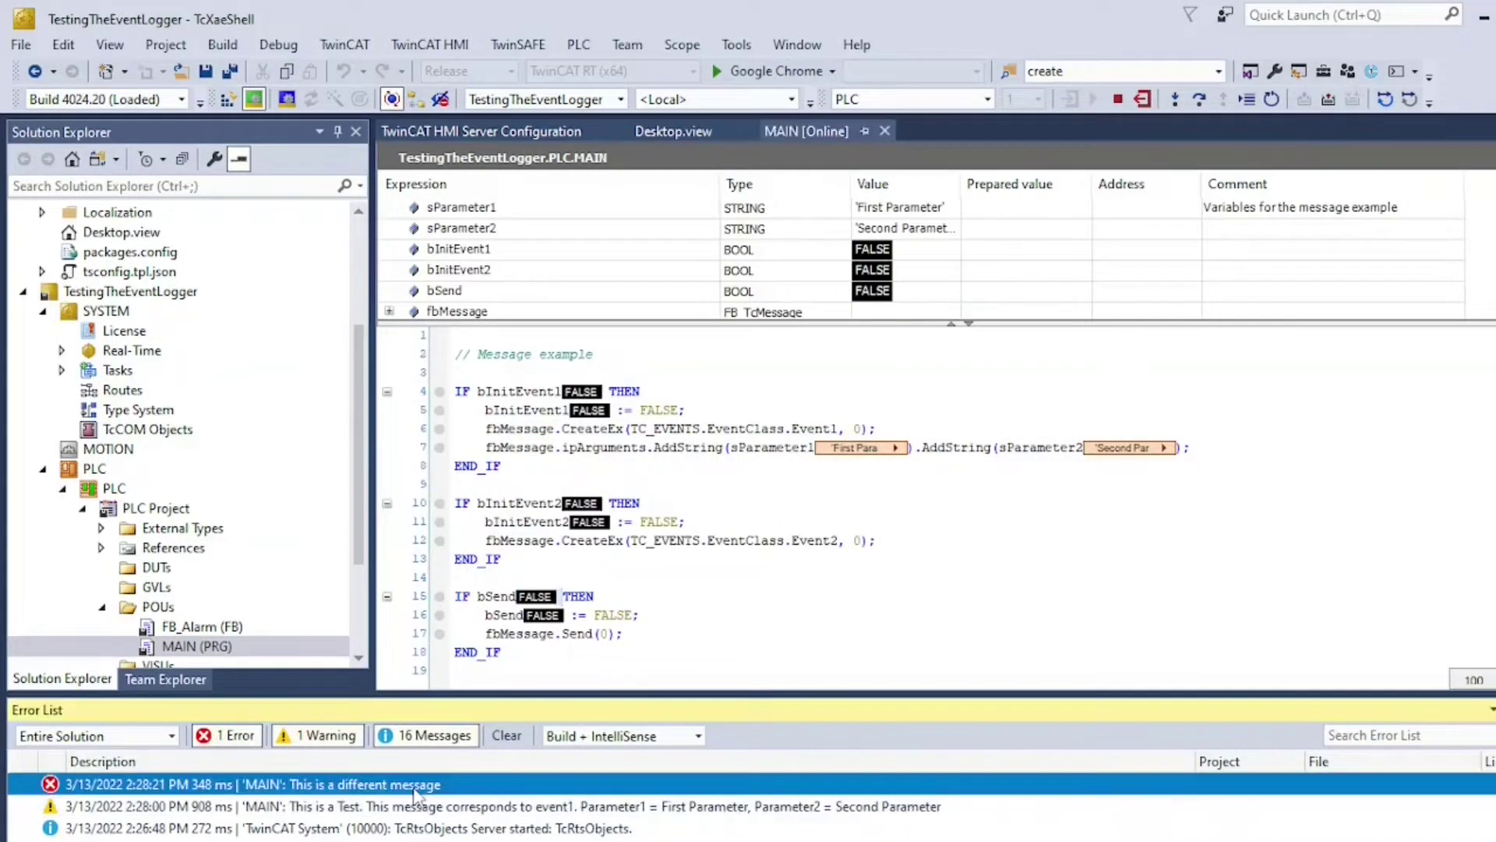